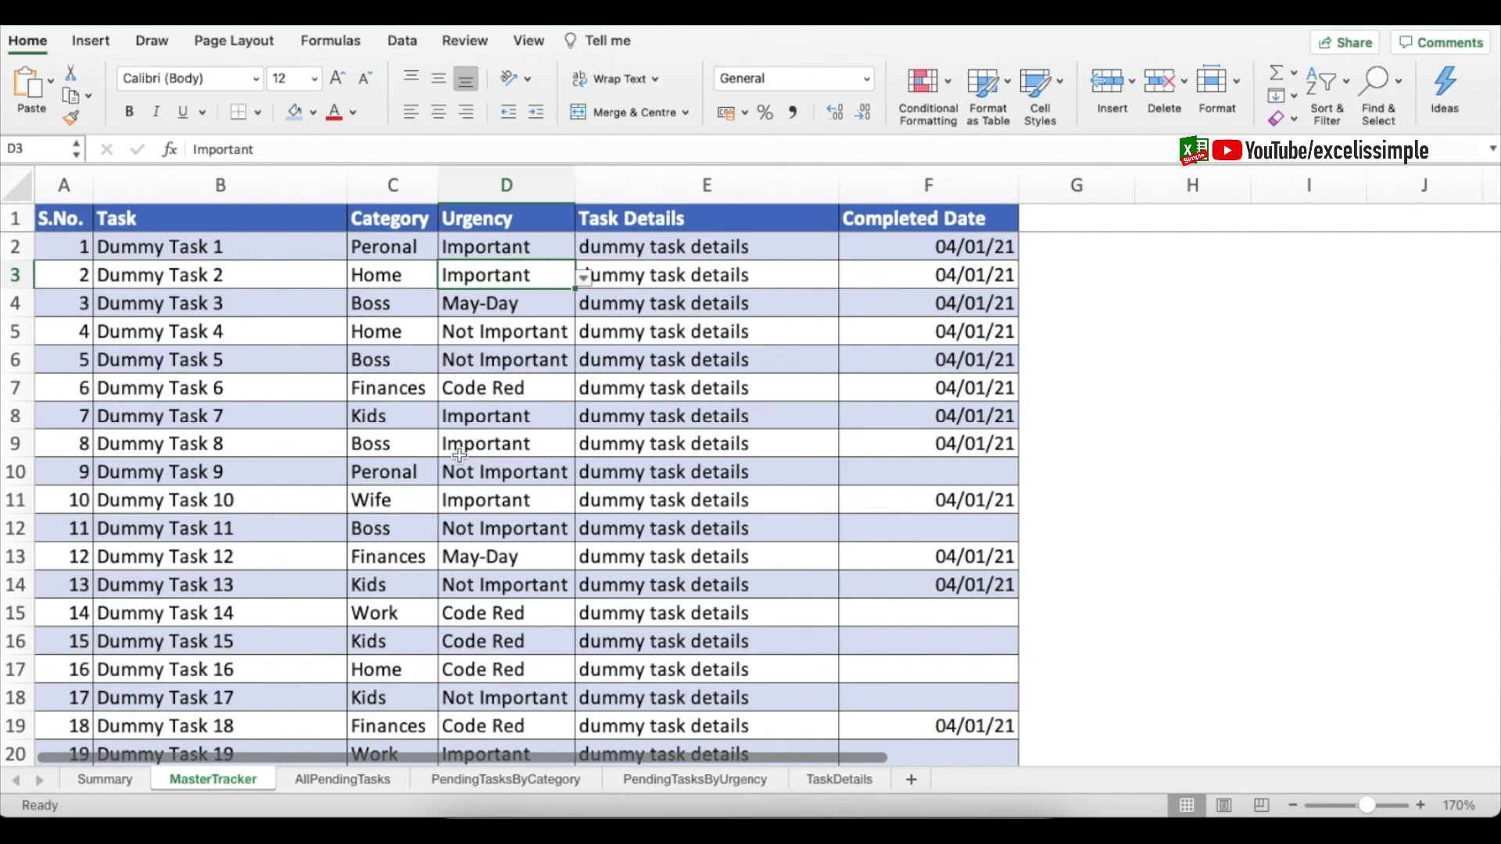
- Examine the choices offered for Category in C2 and Urgency in D3 on the MasterTracker sheet
click(407, 243)
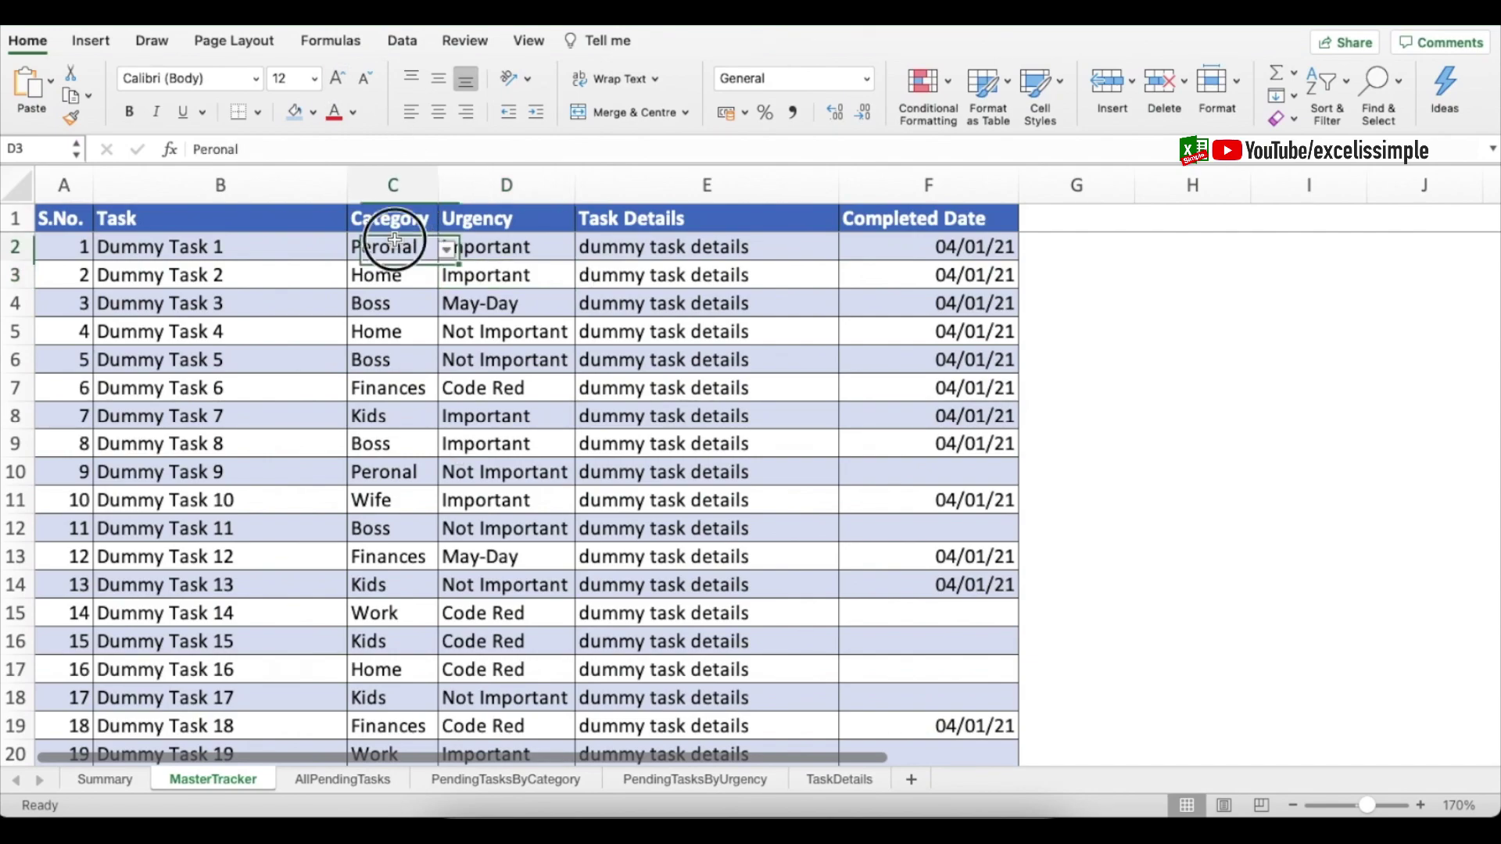
click(446, 249)
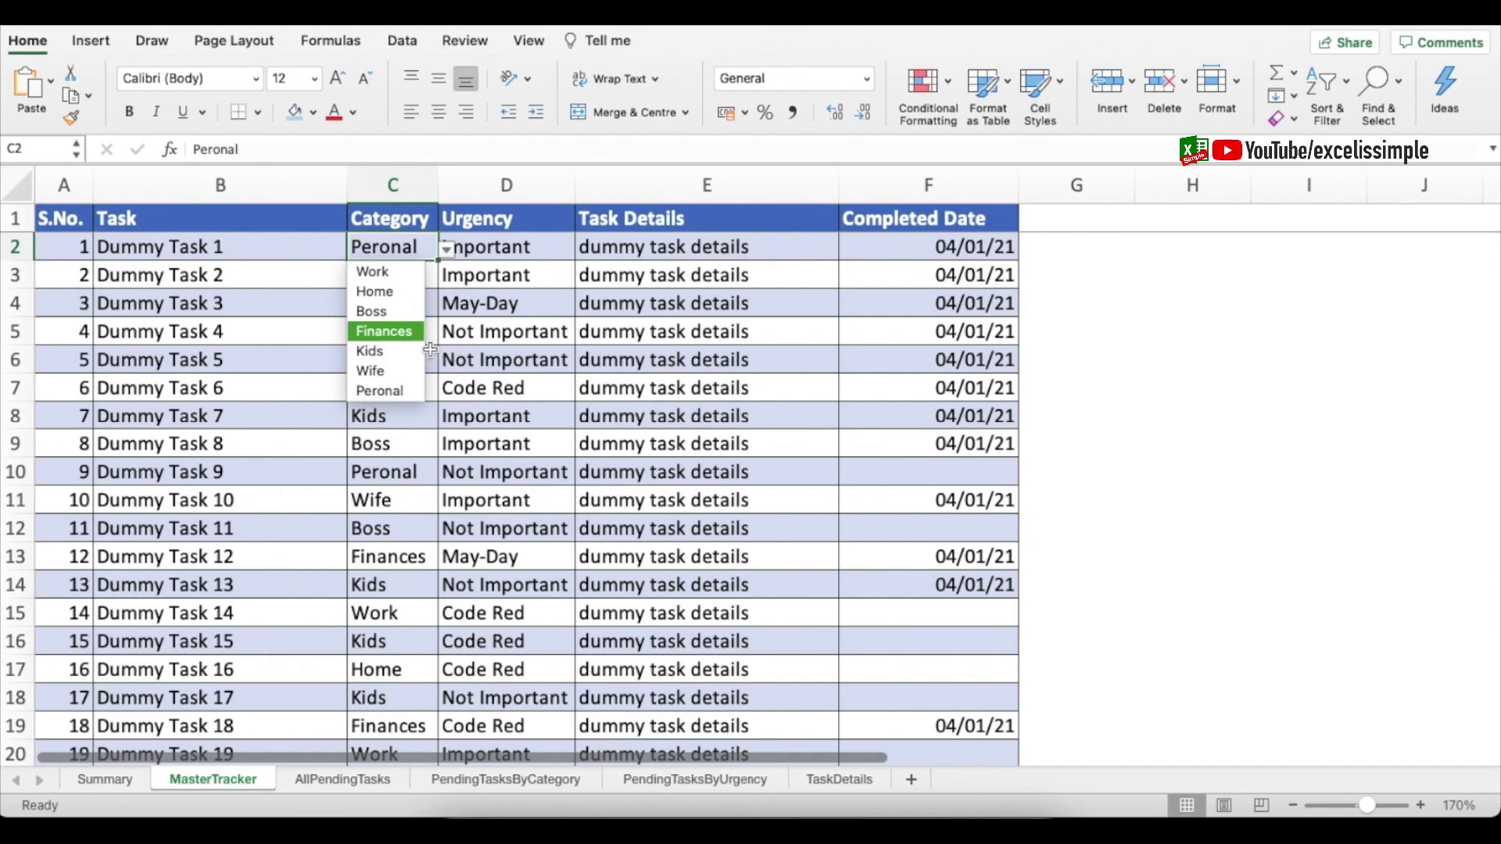
click(497, 244)
click(547, 277)
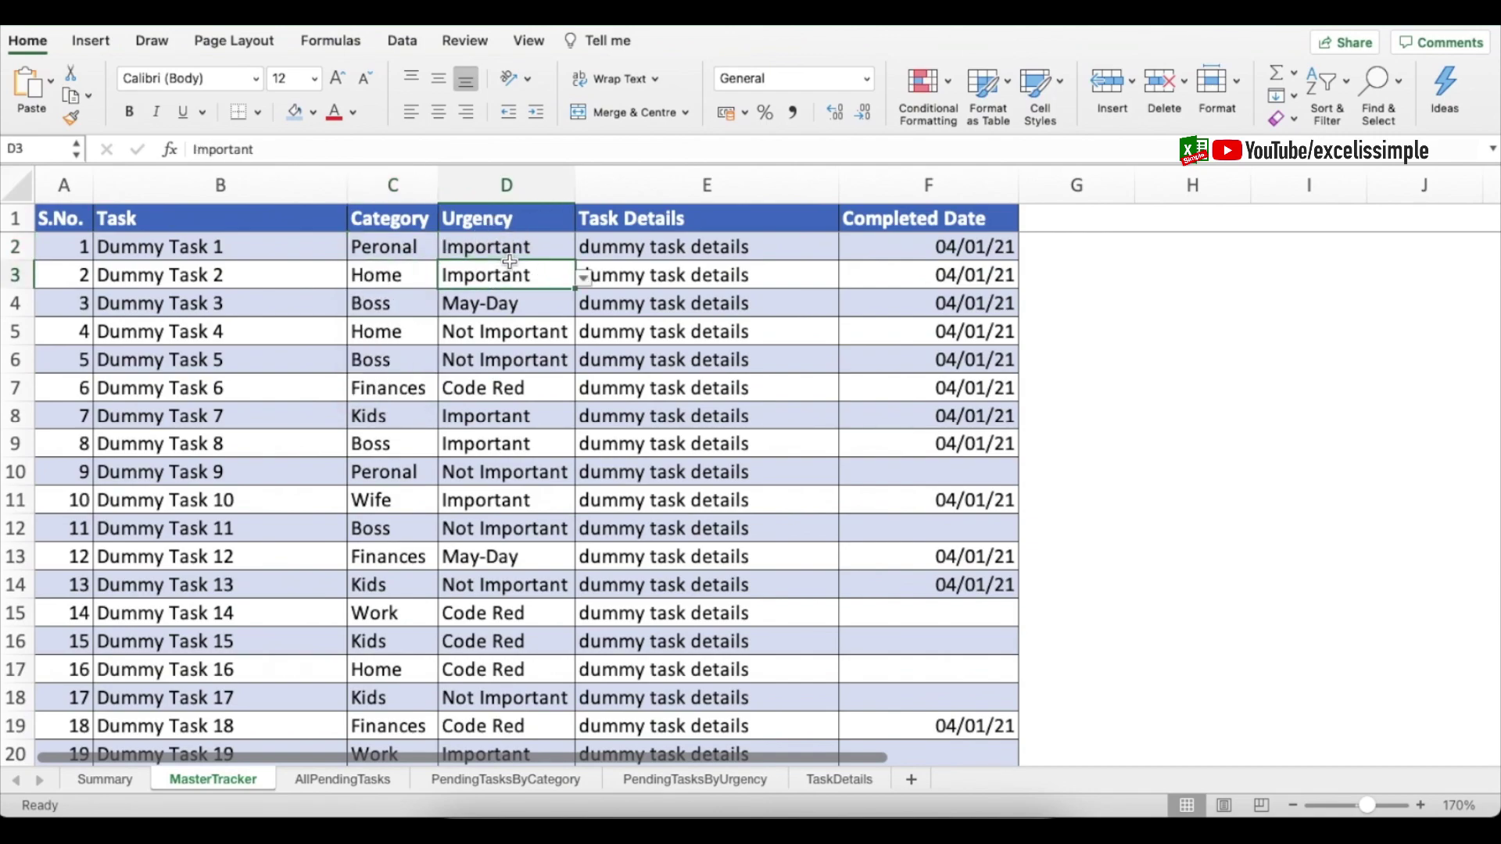
click(583, 277)
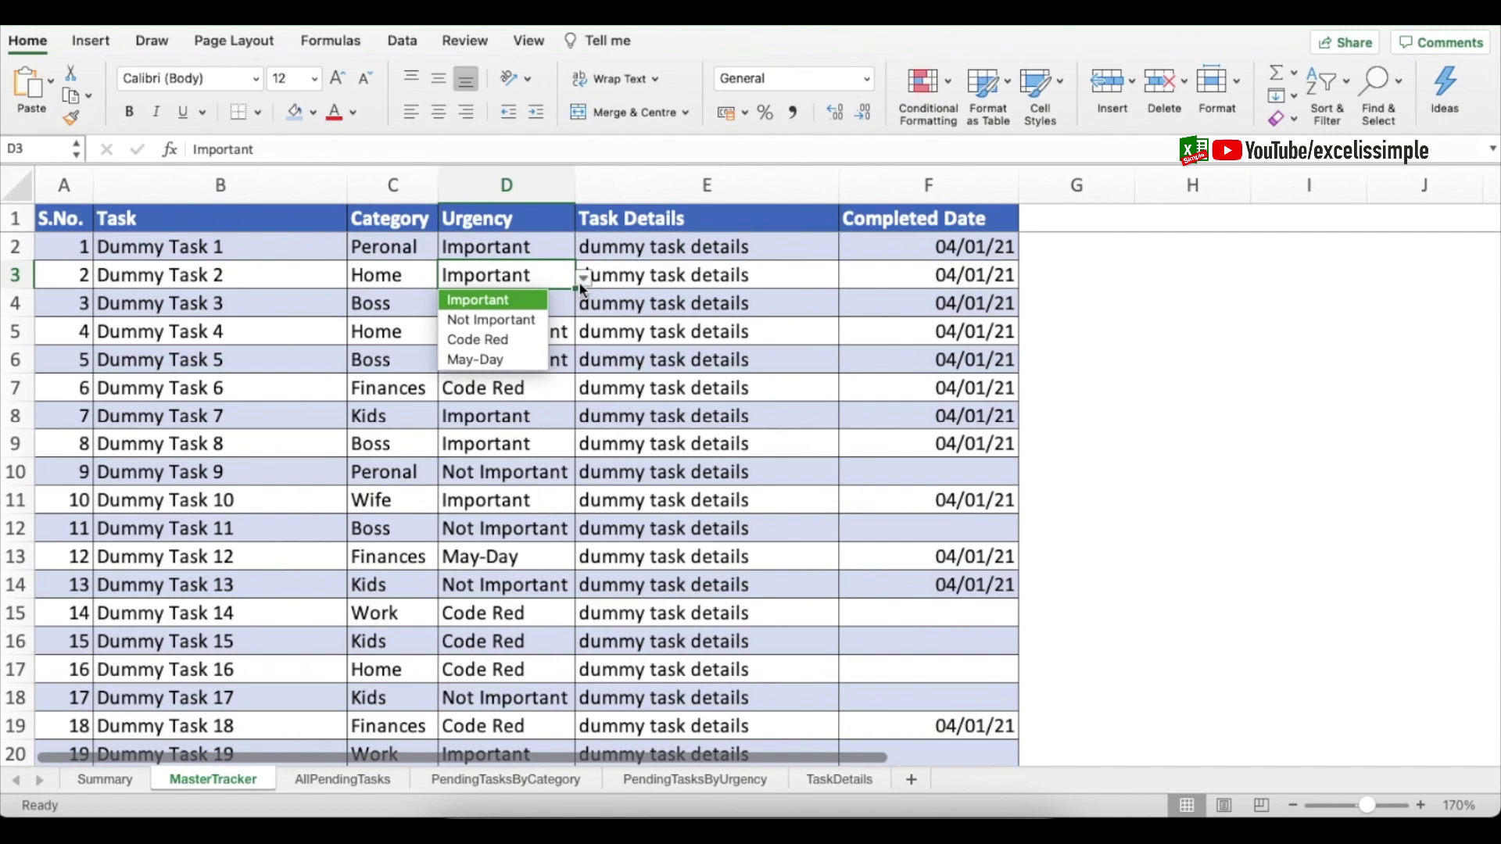
click(305, 409)
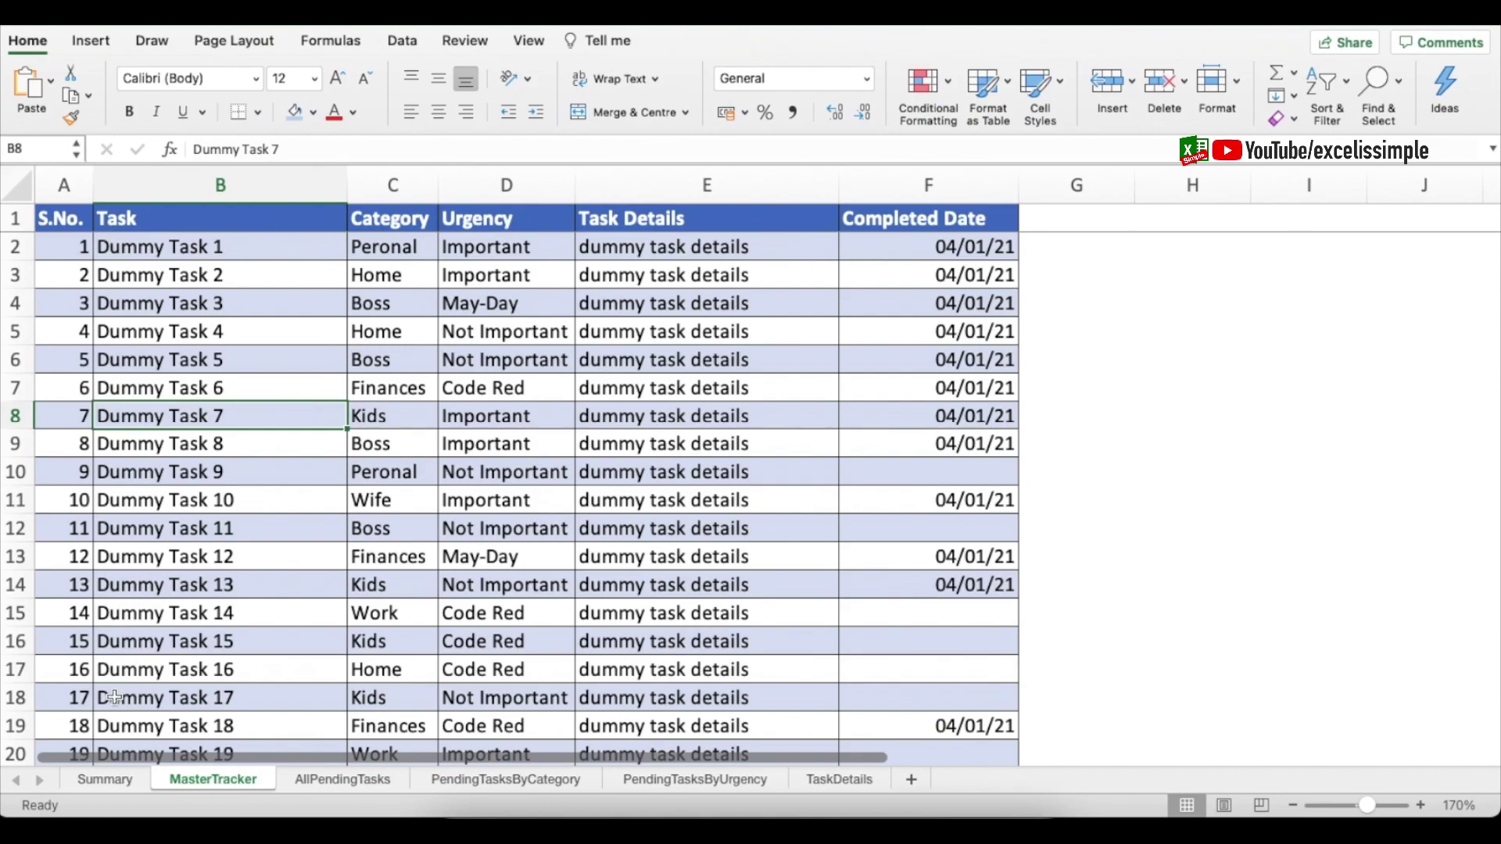
- View the AllPendingTasks sheet, and on PendingTasksByCategory switch the category through Home, Finances, Peronal and Work
click(304, 781)
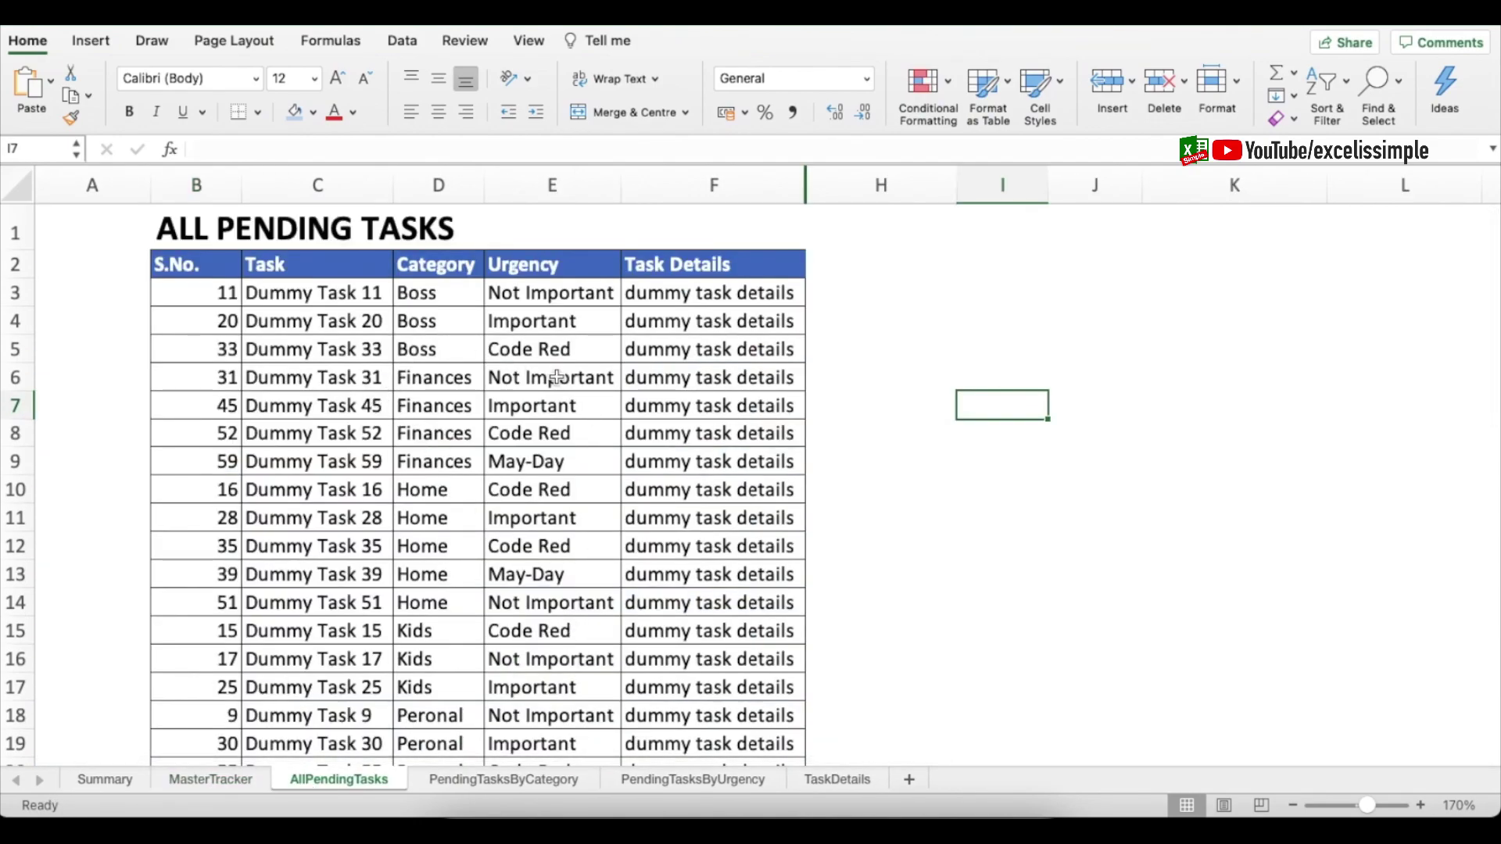
click(527, 779)
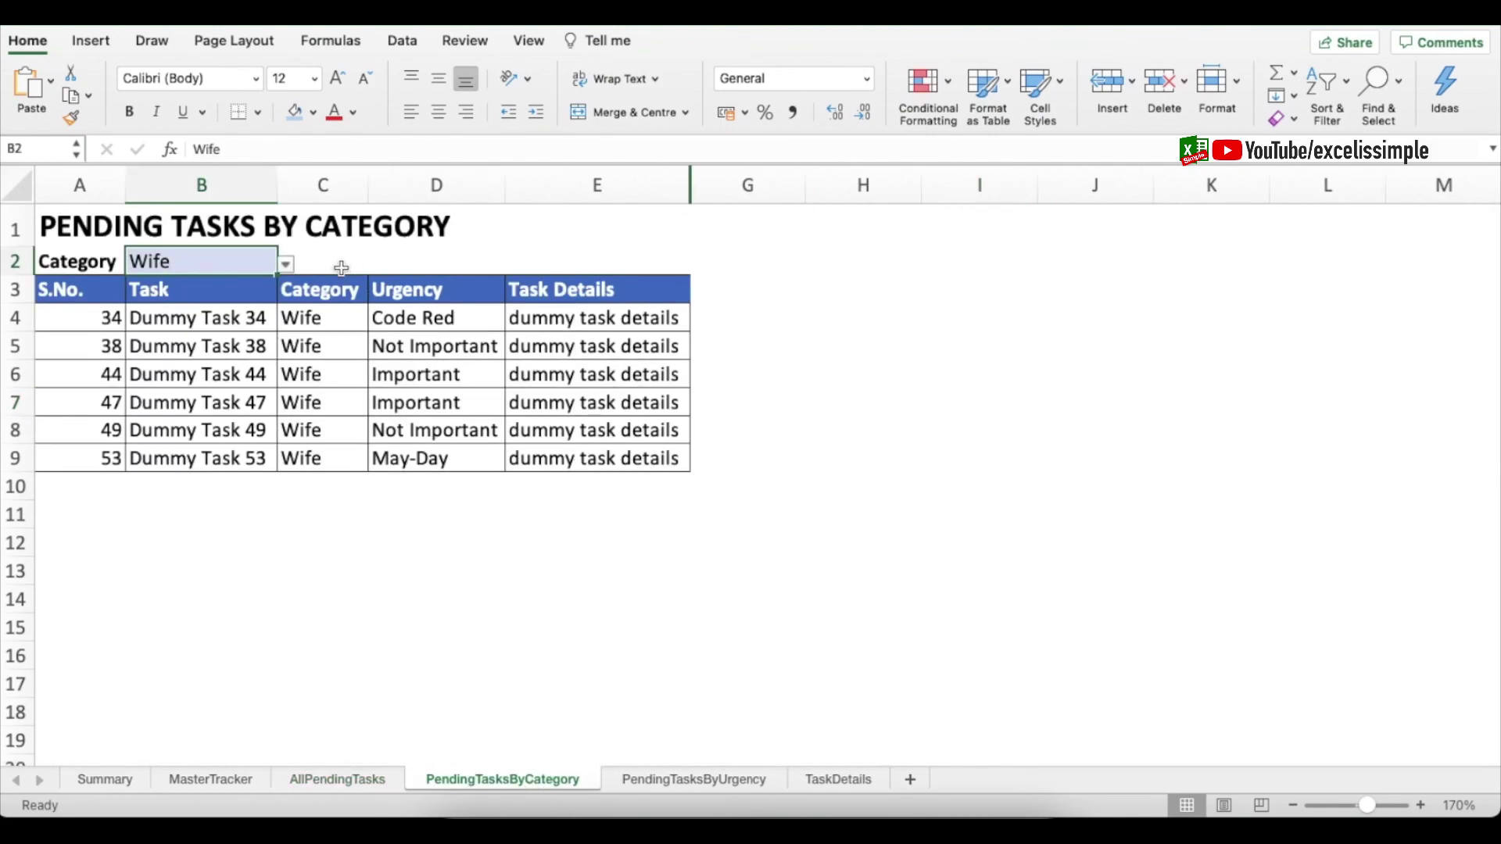
click(287, 266)
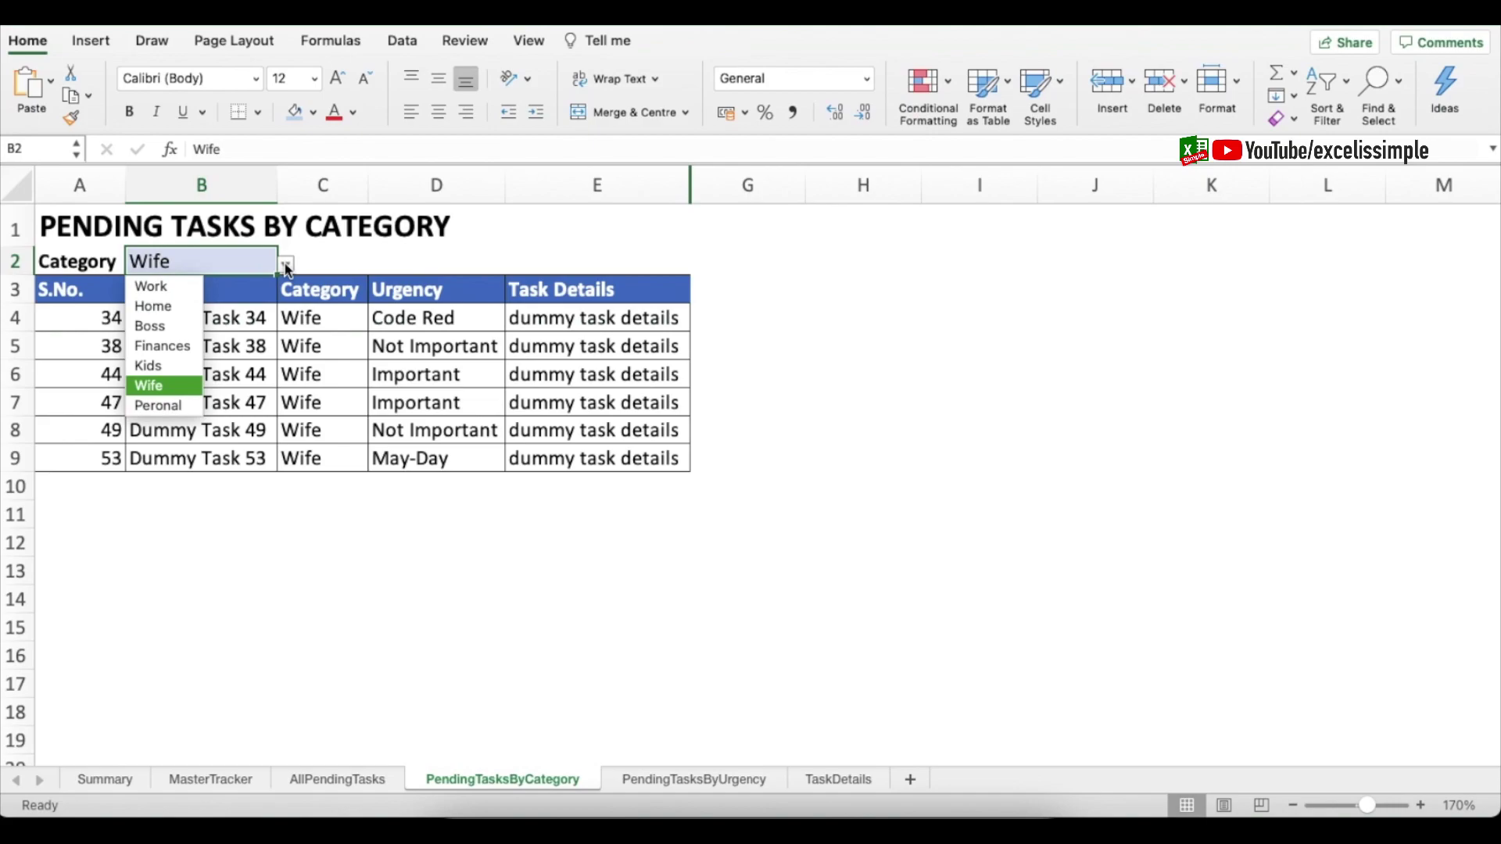
click(151, 307)
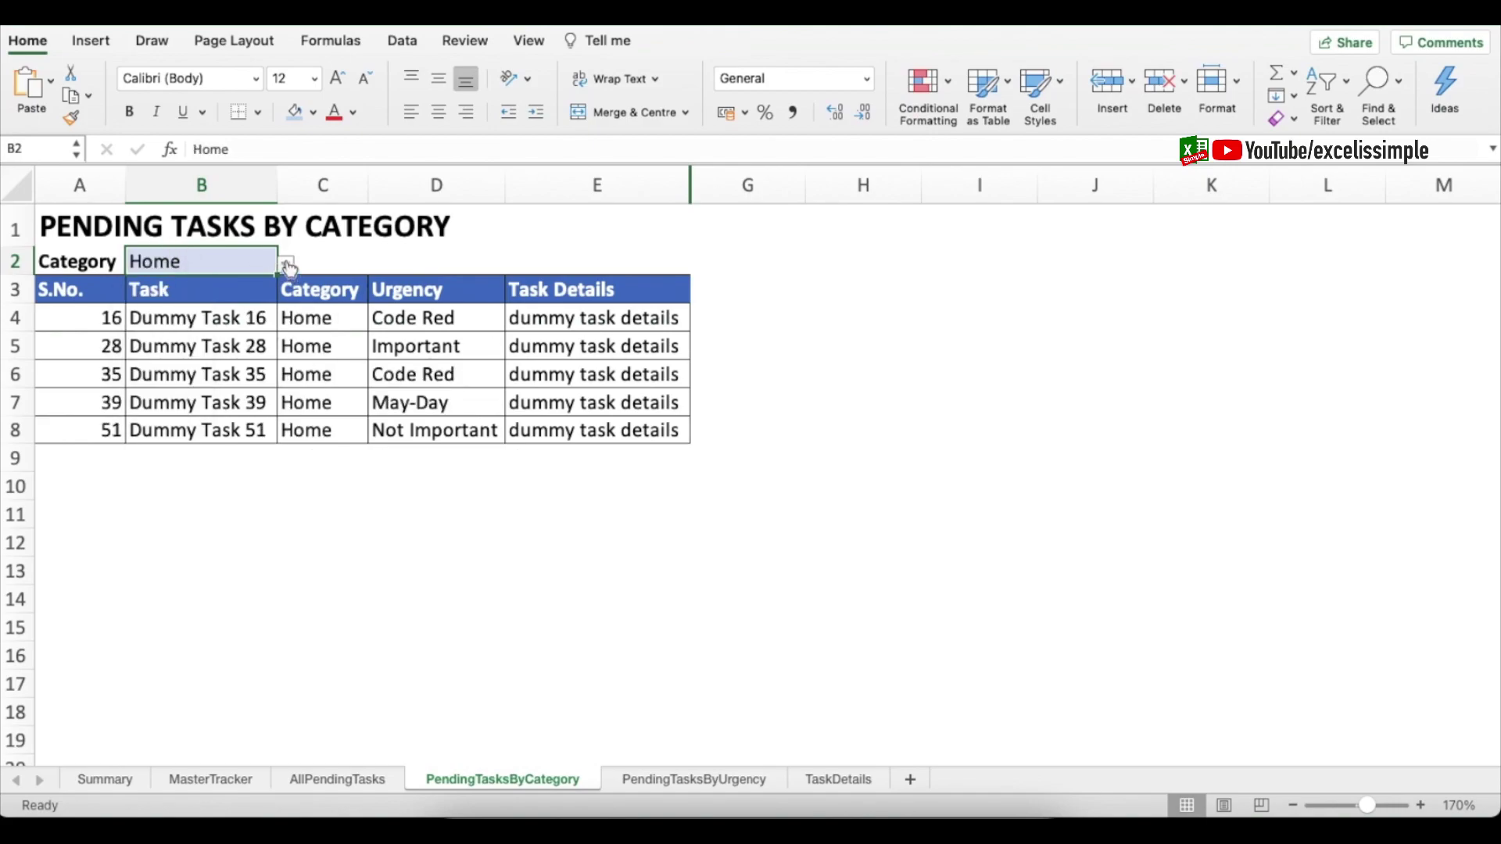
click(287, 266)
click(151, 345)
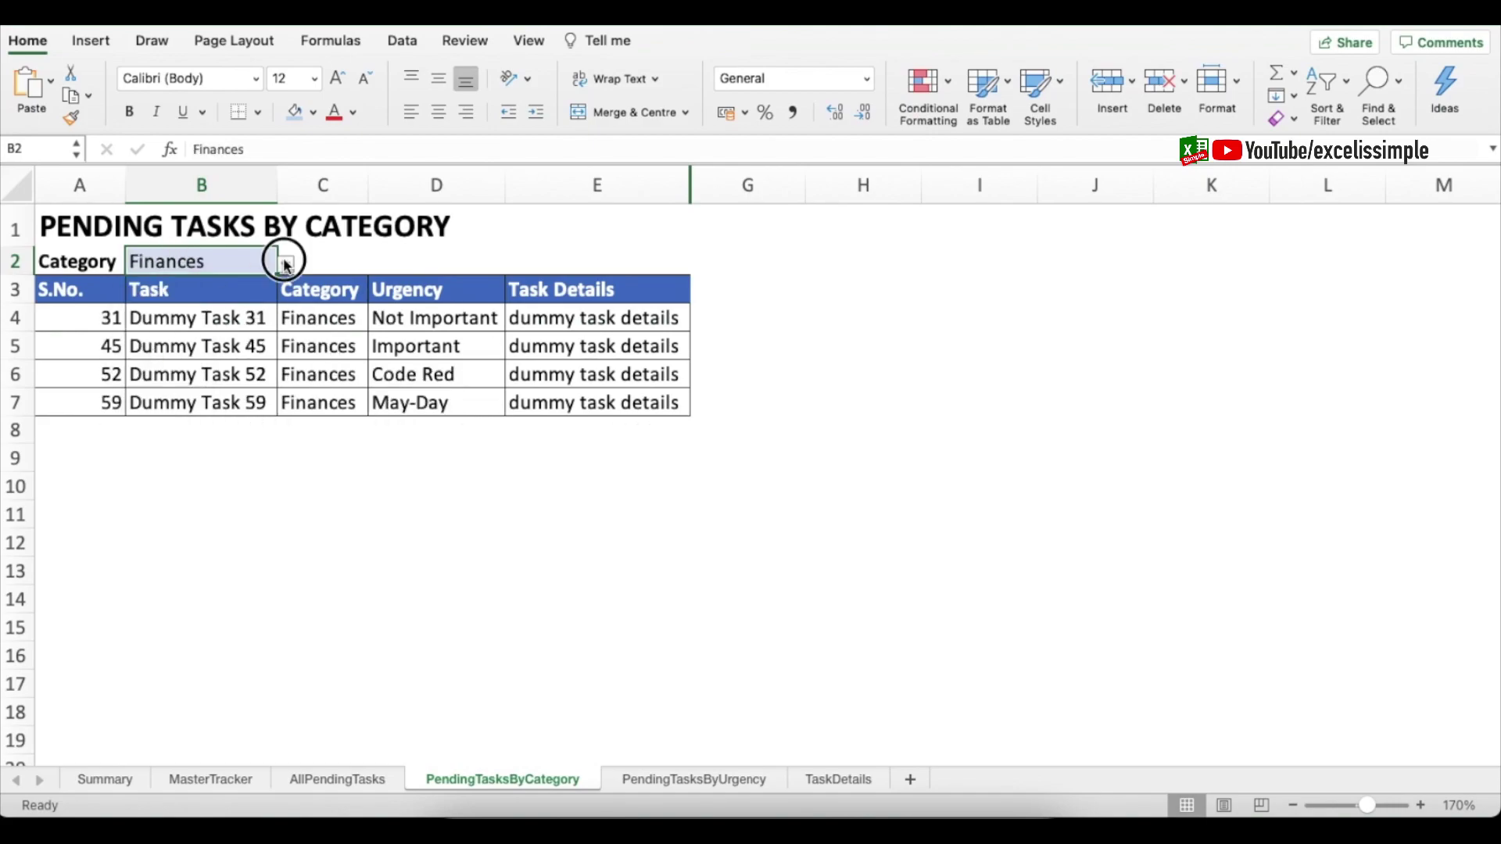
click(287, 265)
click(151, 405)
click(286, 266)
click(151, 284)
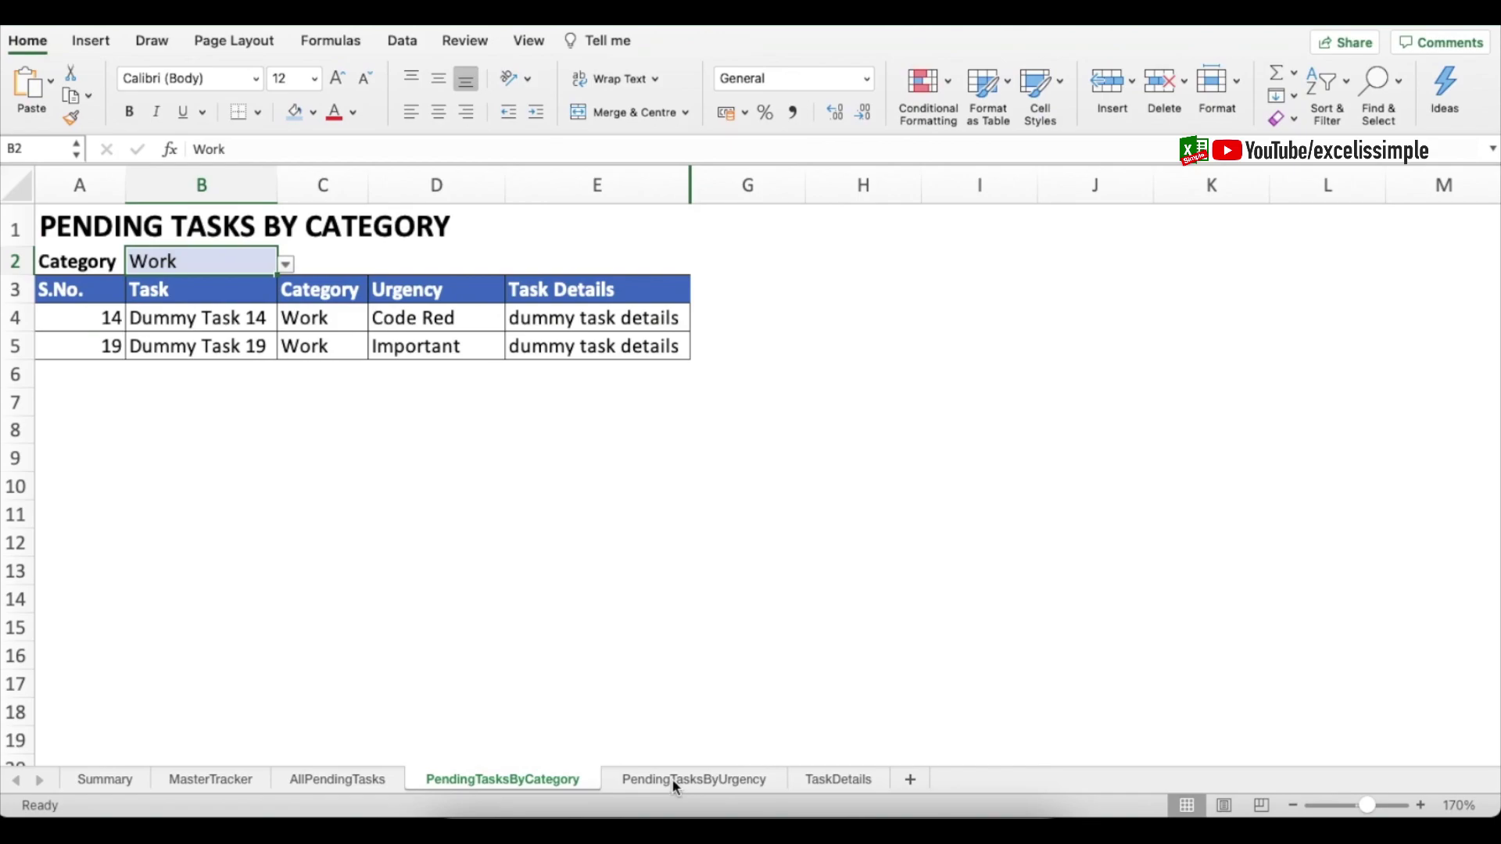
- On the PendingTasksByUrgency sheet, set the urgency to May-Day and after that to Important
click(677, 782)
click(287, 277)
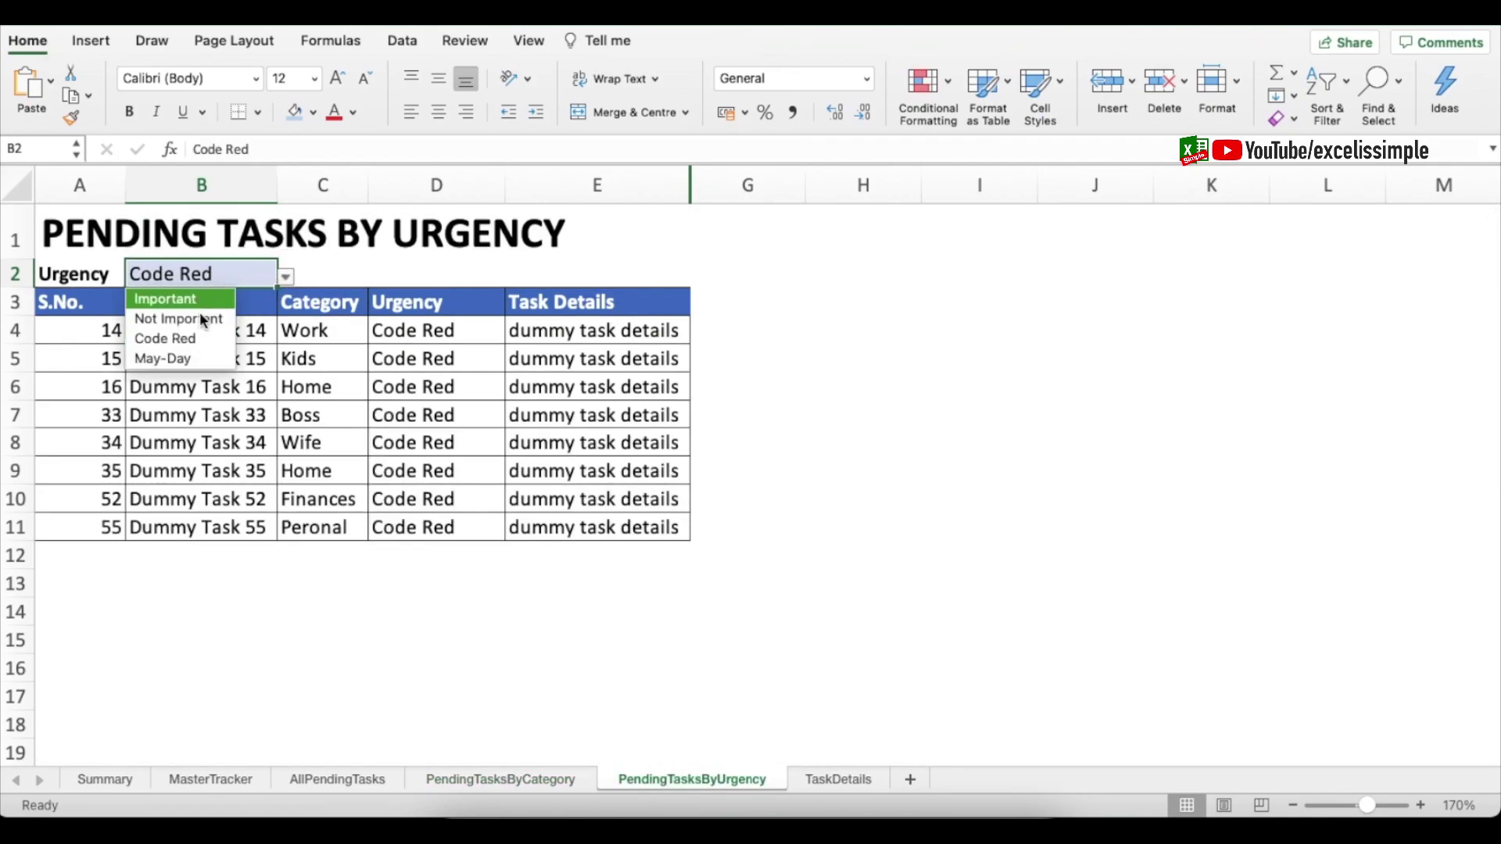
click(191, 359)
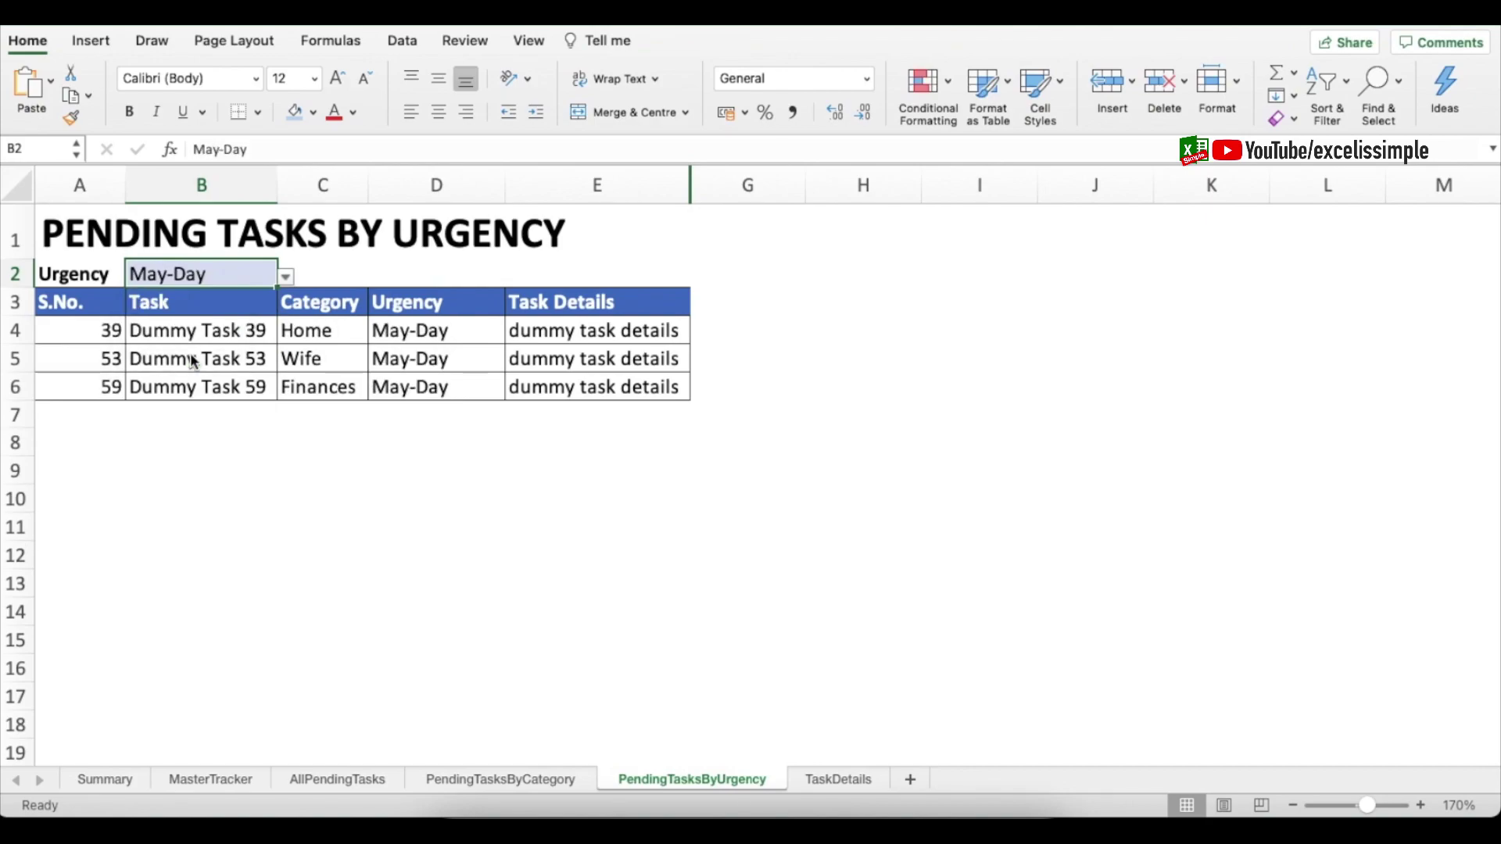
click(287, 277)
click(184, 297)
click(287, 276)
- Look up the task with serial number 9 on the TaskDetails sheet, finishing on the Summary sheet
click(830, 780)
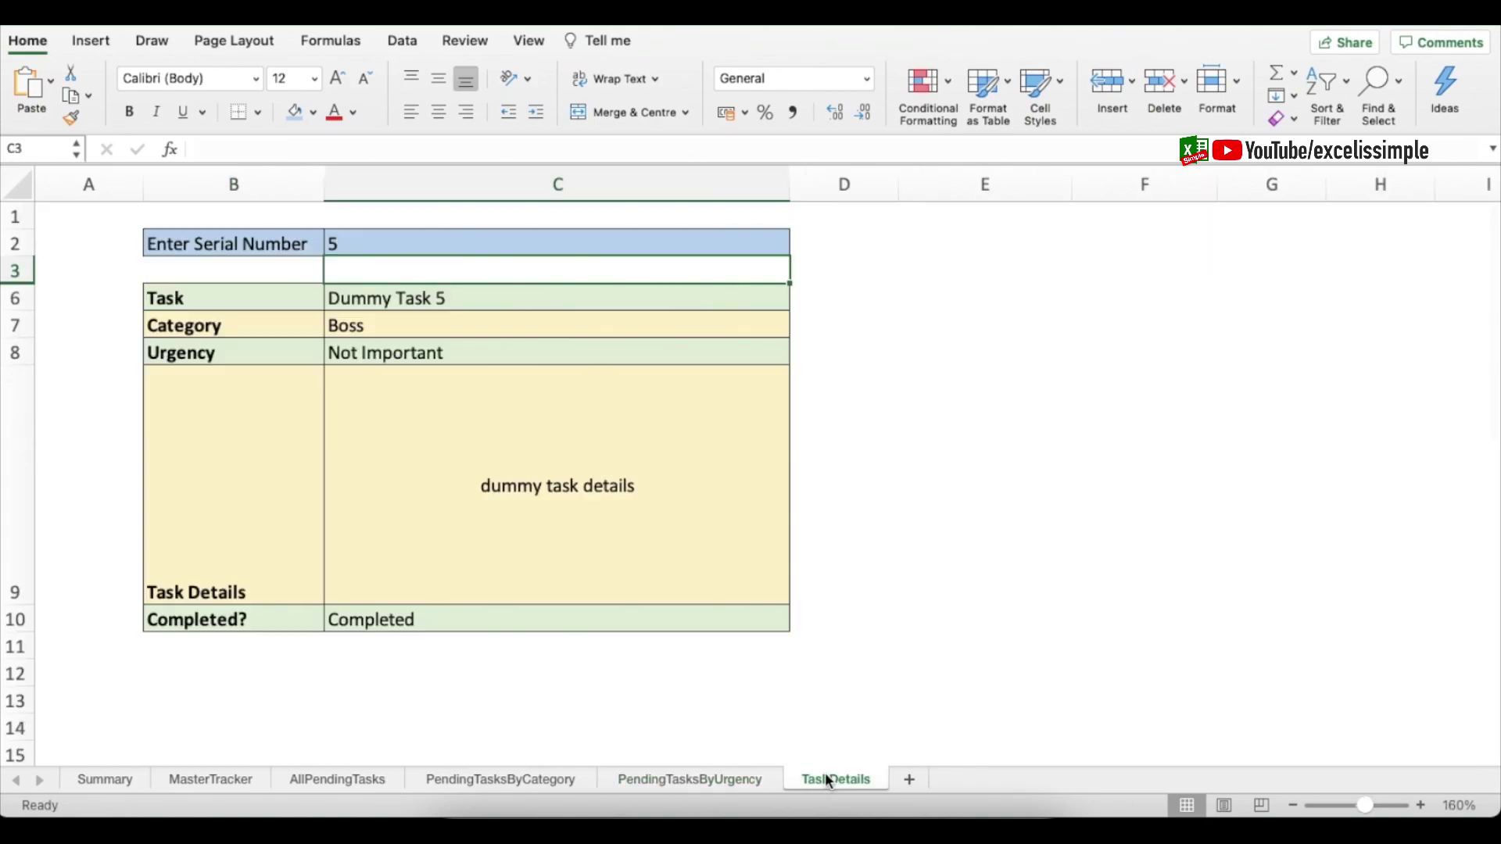
click(399, 244)
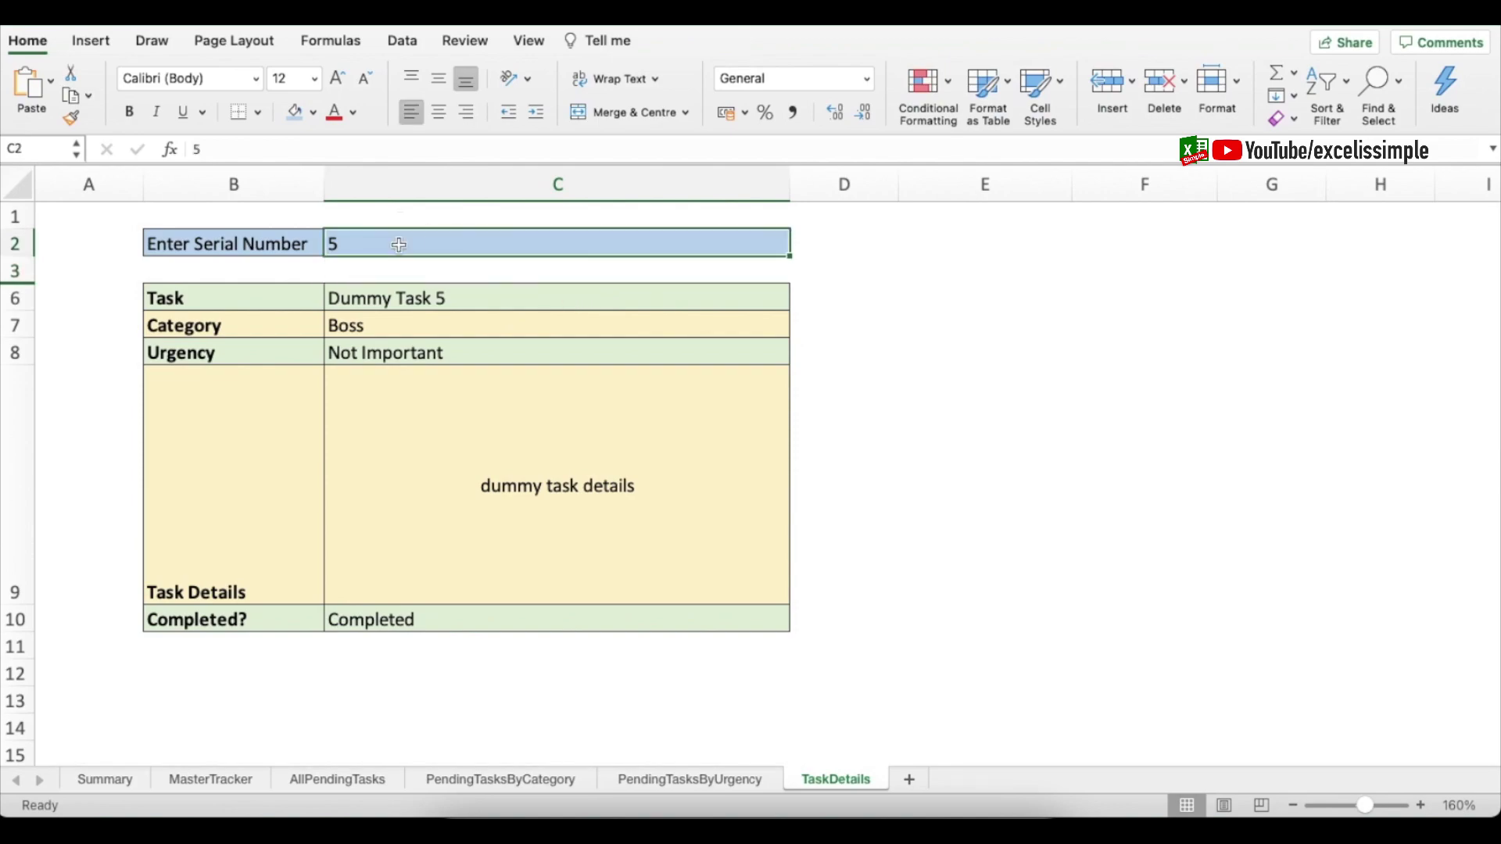
text(9)
key(Return)
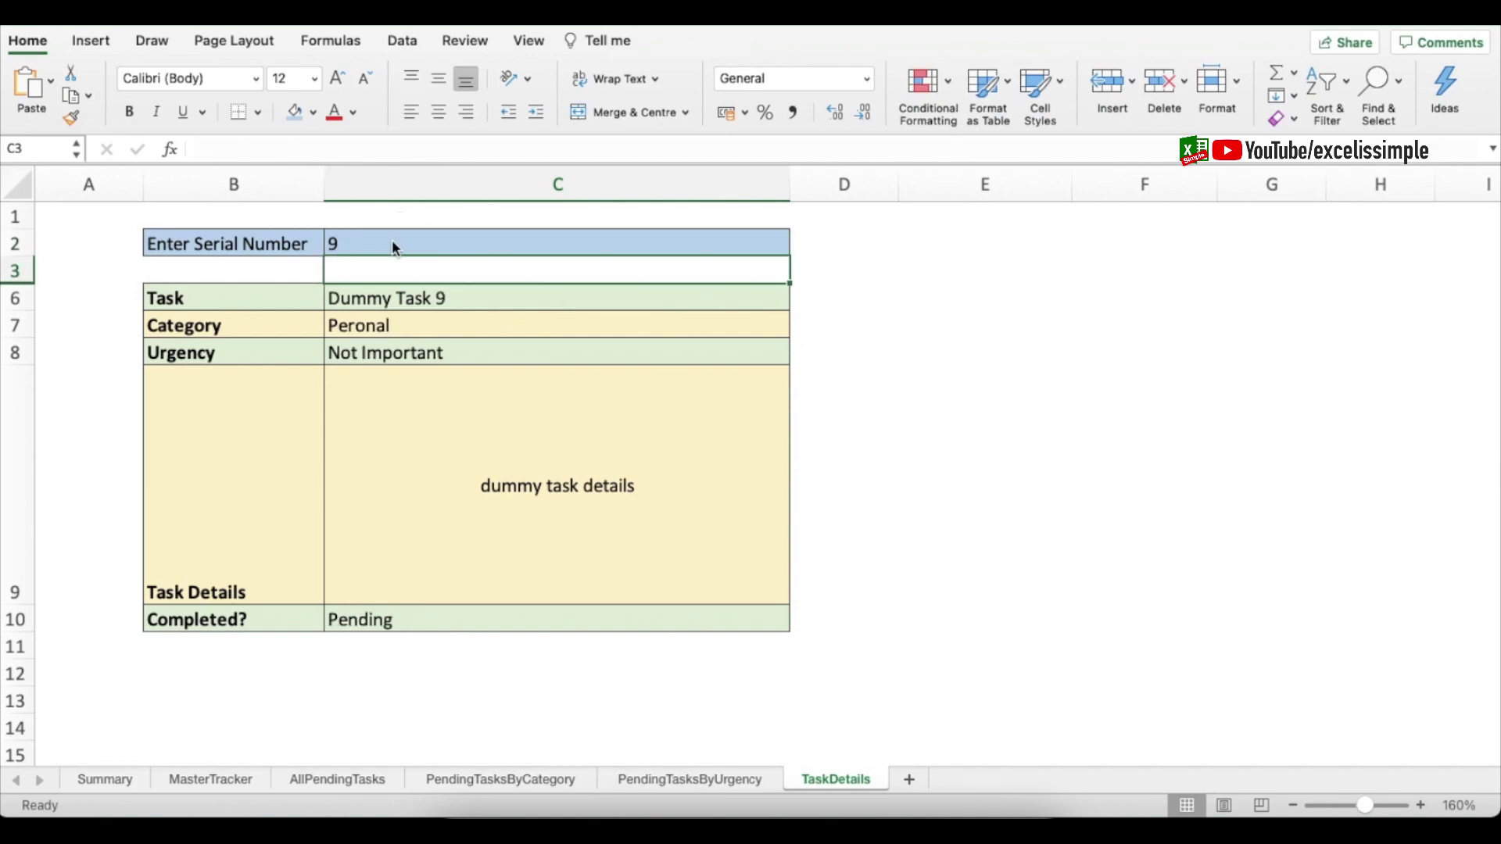
click(93, 778)
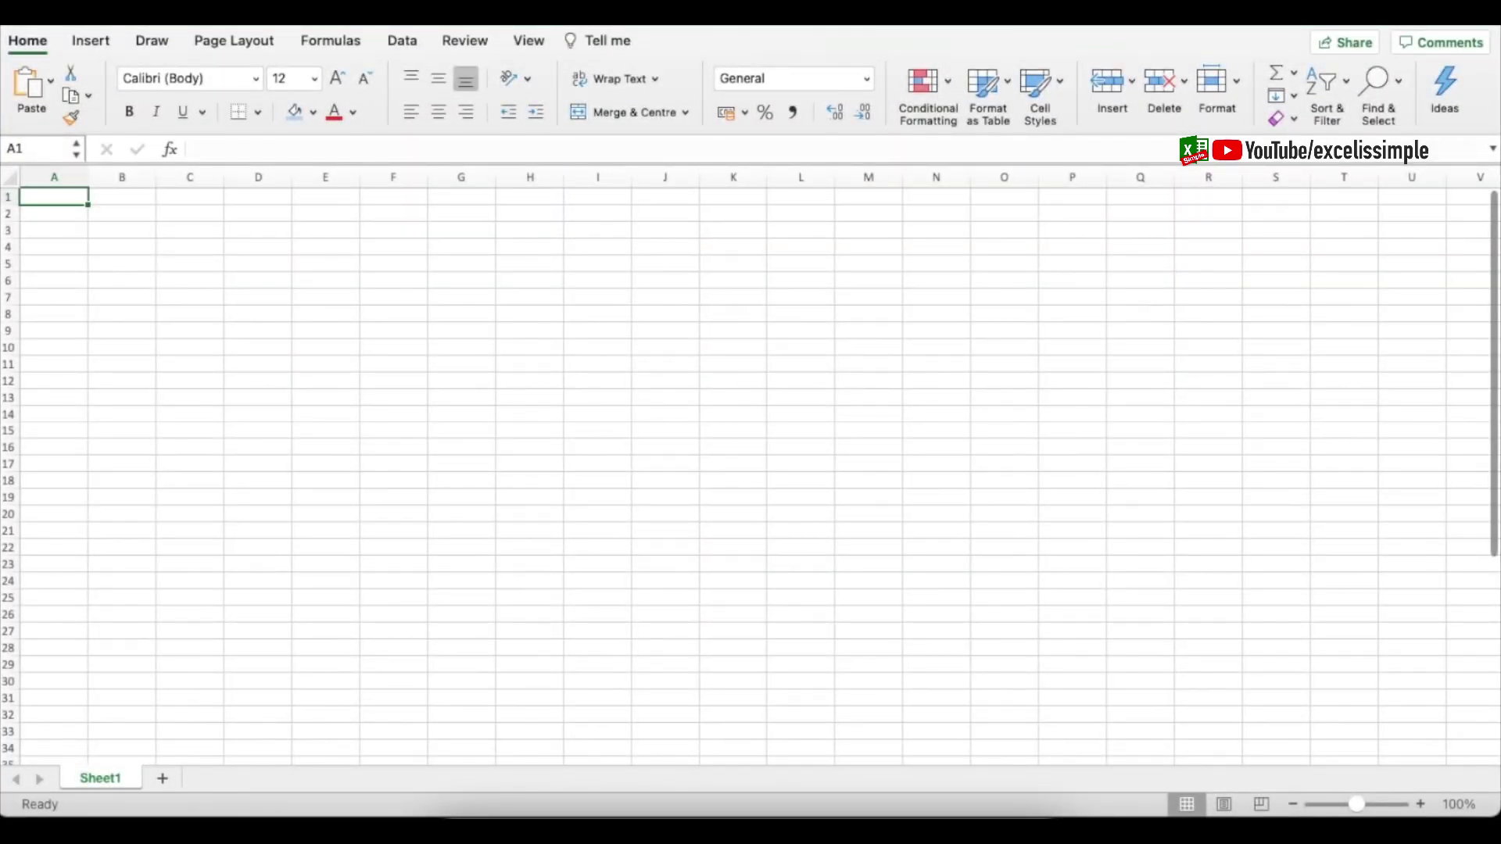
- Rename Sheet1 of the blank workbook to MasterTracker
click(104, 784)
double_click(103, 780)
text(MasterTracker)
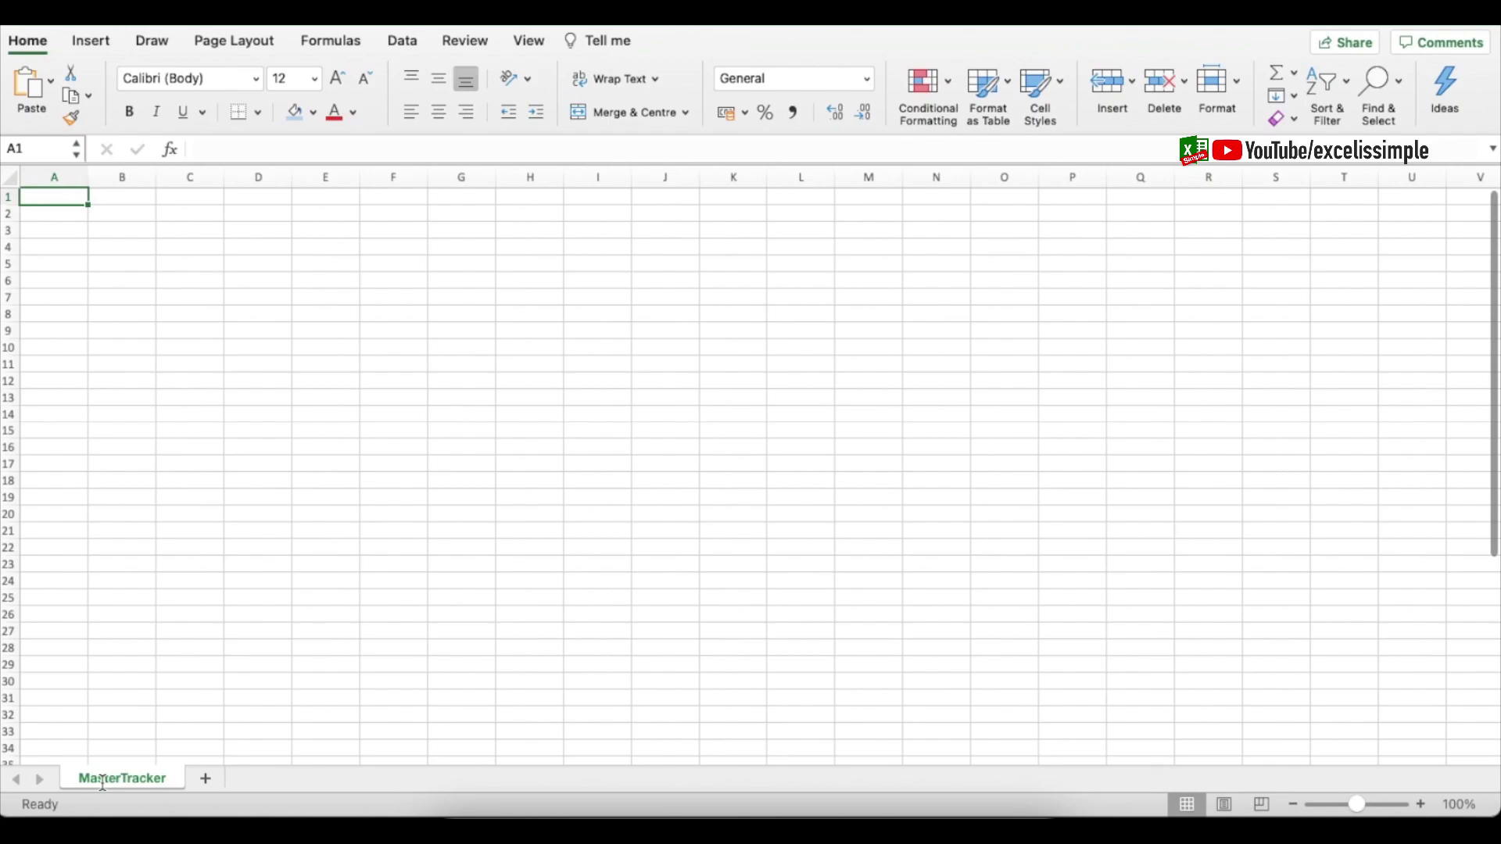
- Enter the headers S.No., Task, Category and Urgency in cells A1 to D1
text(S.No.)
key(Tab)
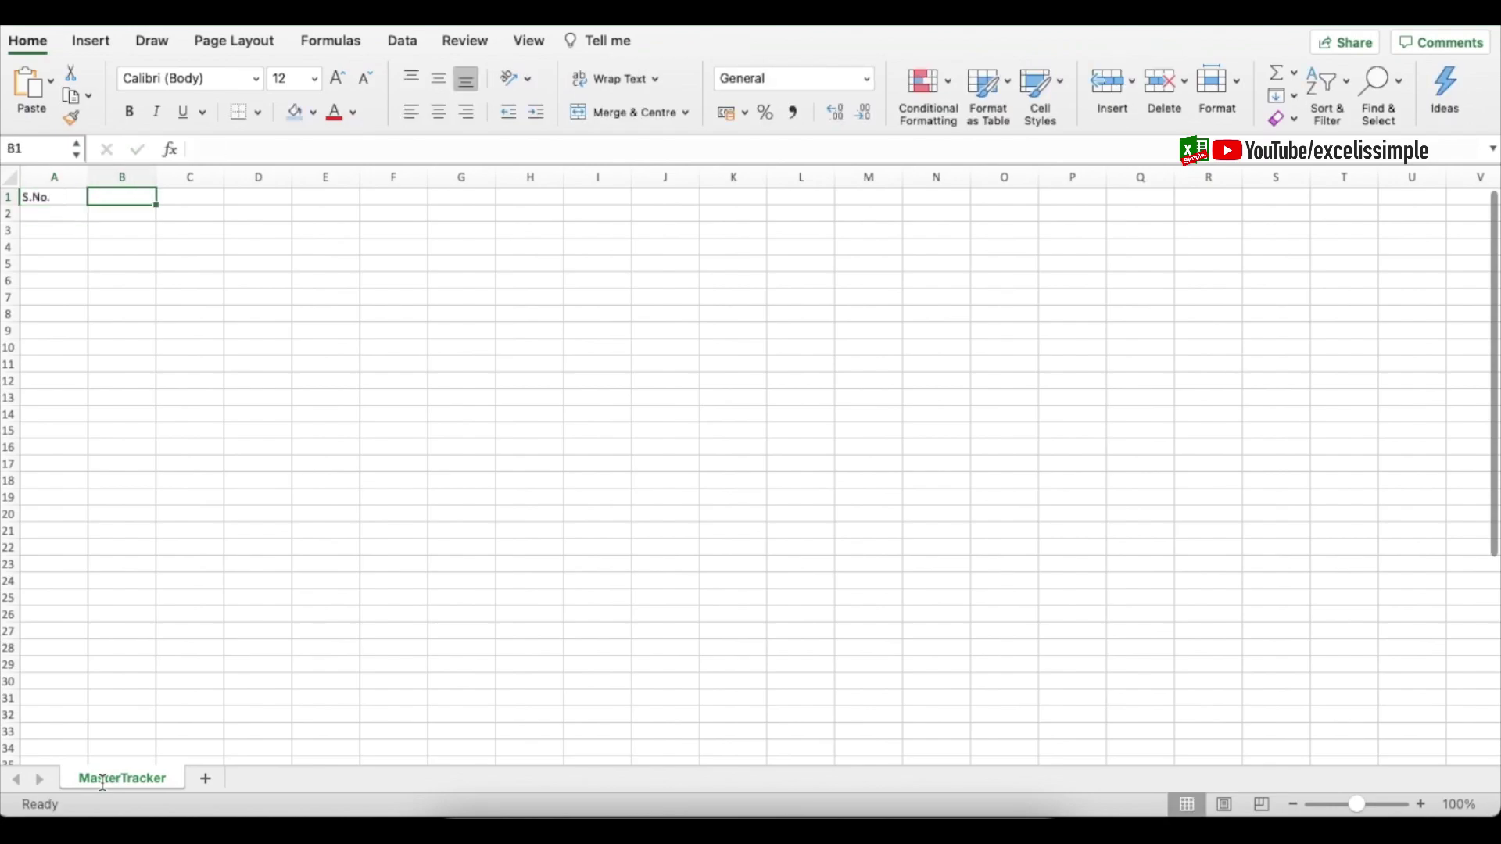
text(Task)
key(Return)
key(Up)
key(Right)
text(Category)
key(Tab)
text(Urgency)
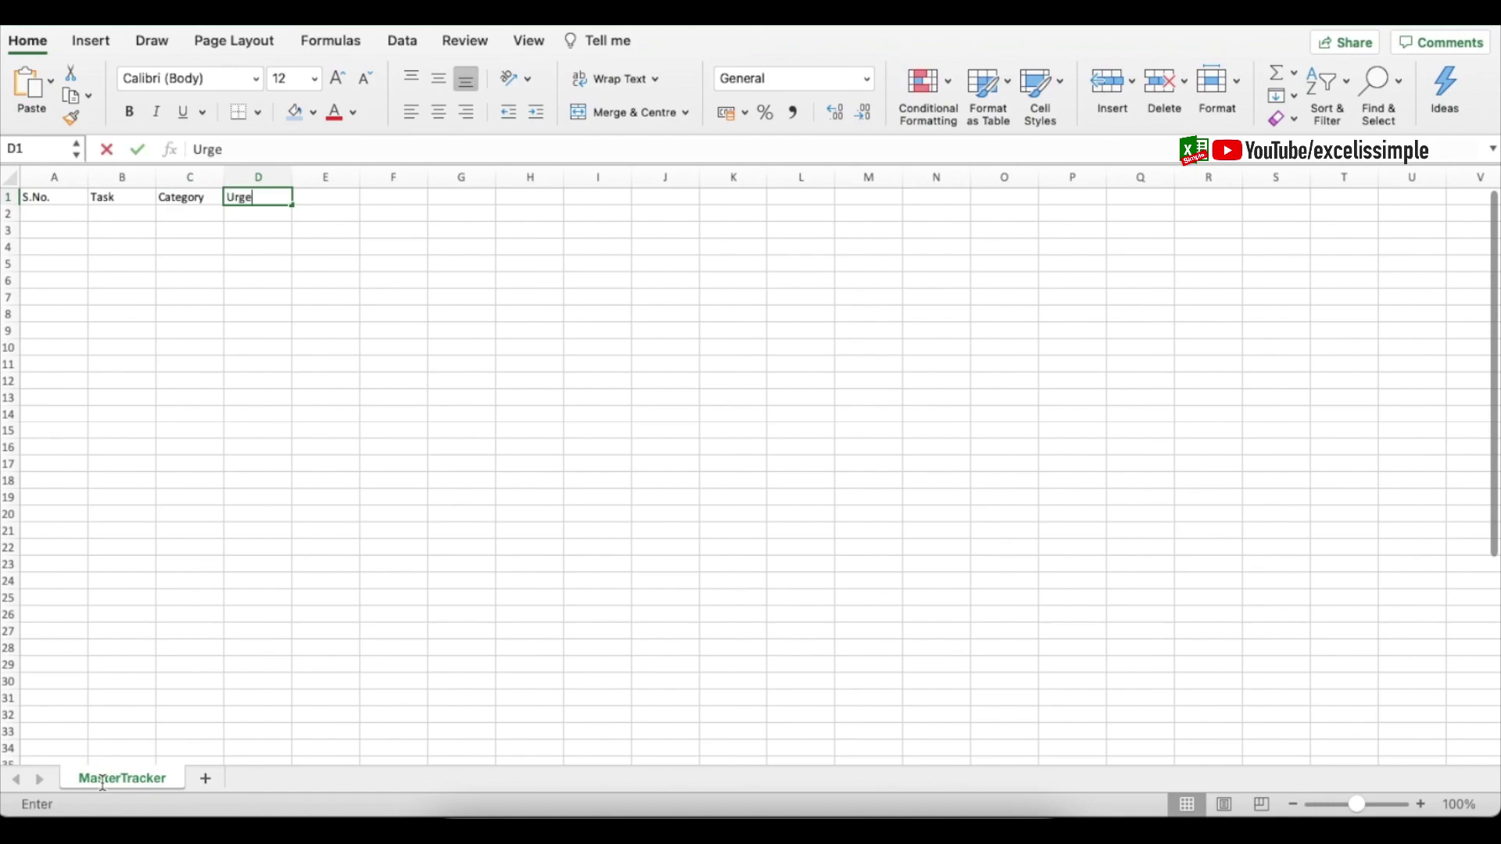
key(Tab)
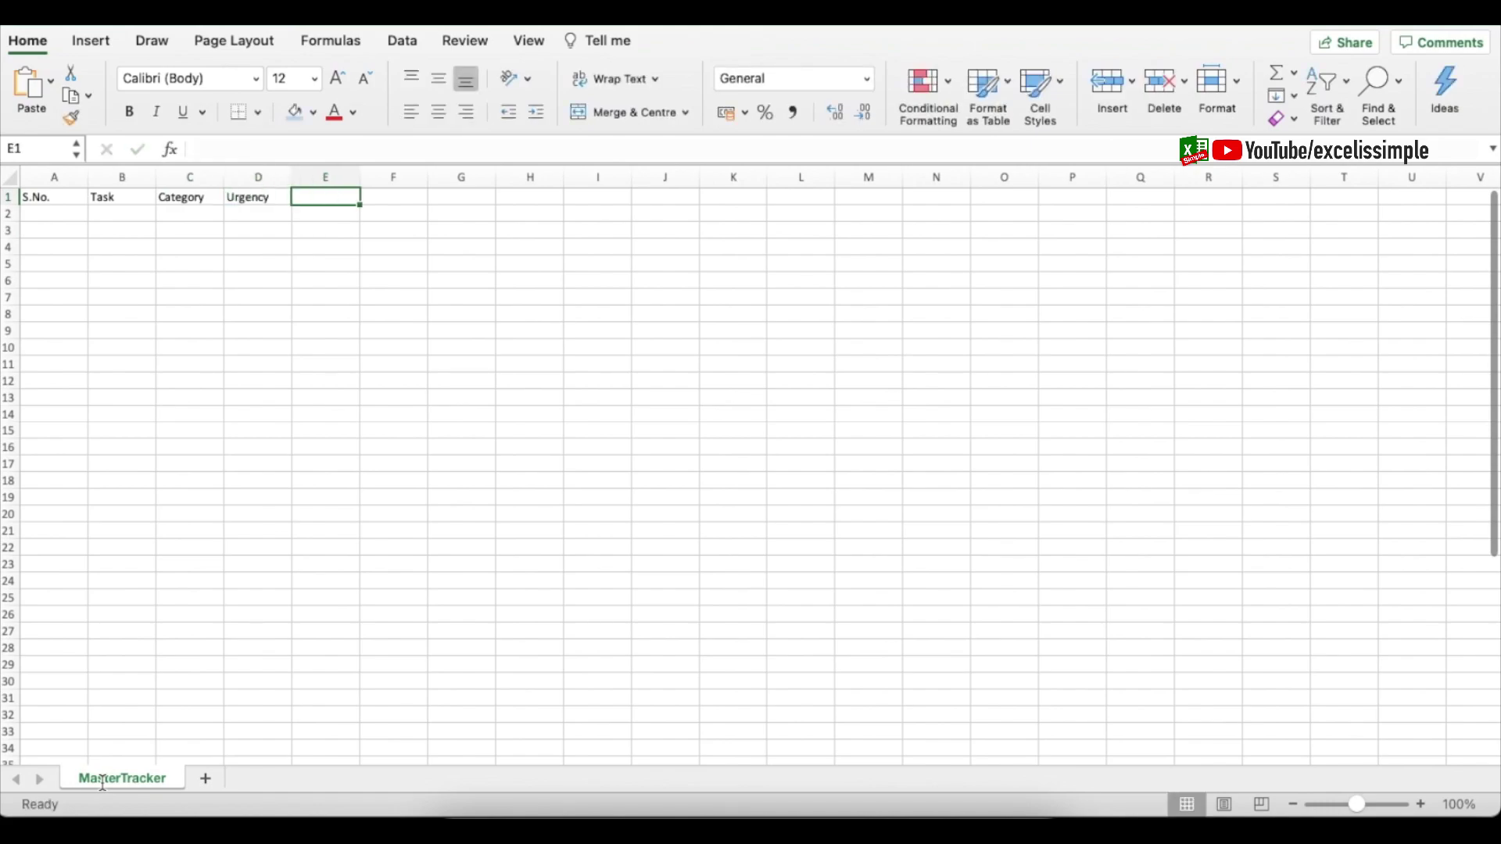
- Add the headers Task Details in E1 and Completed Date in F1
text(Task Details)
key(Return)
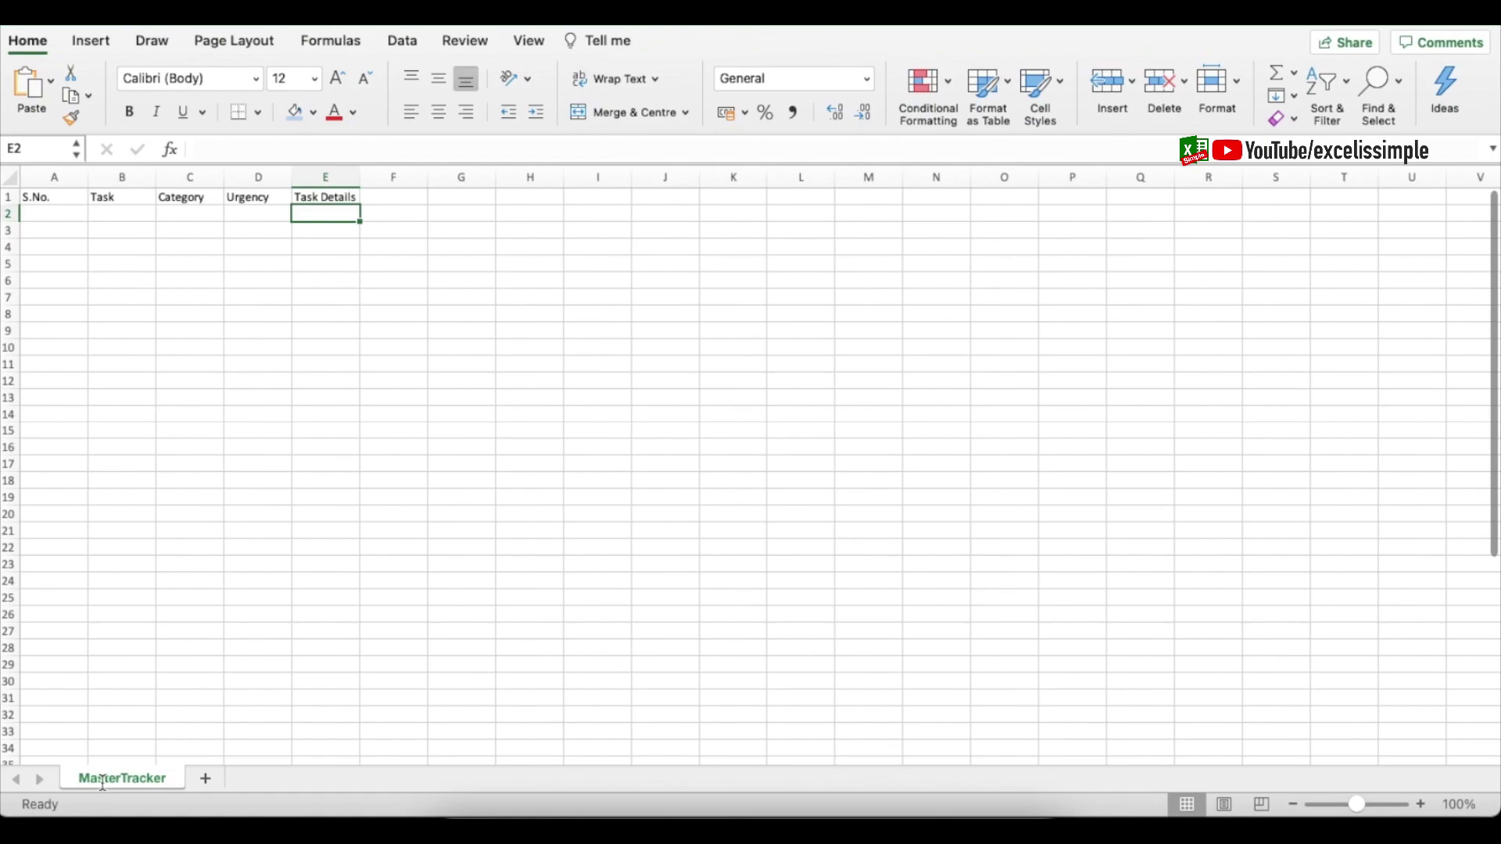
key(Up)
key(Right)
text(Completed Date)
key(Return)
- Enter the serial numbers 1 in A2 and 2 in A3
click(1421, 805)
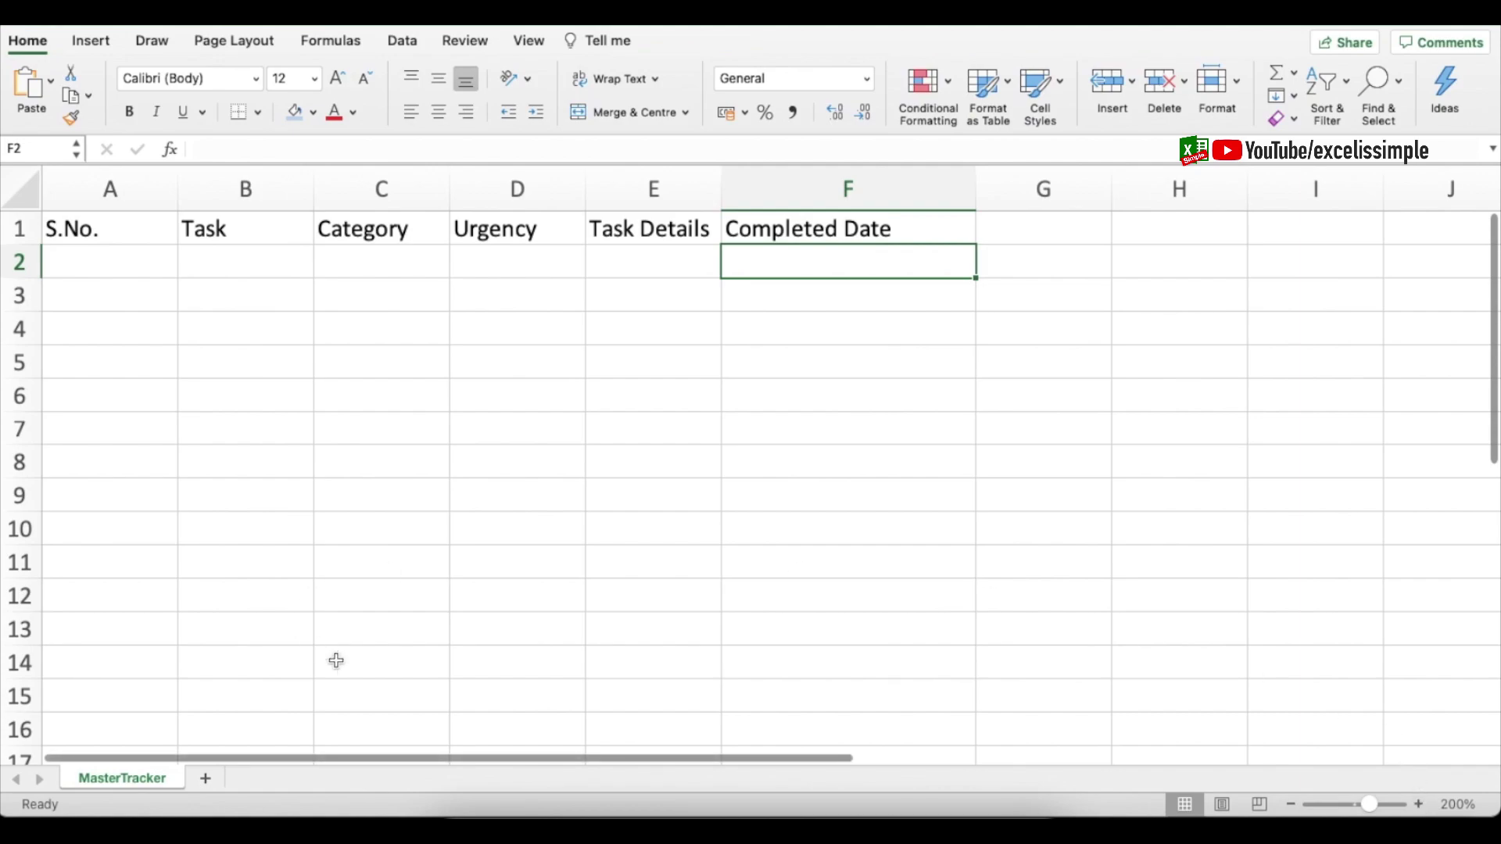
click(87, 267)
text(1)
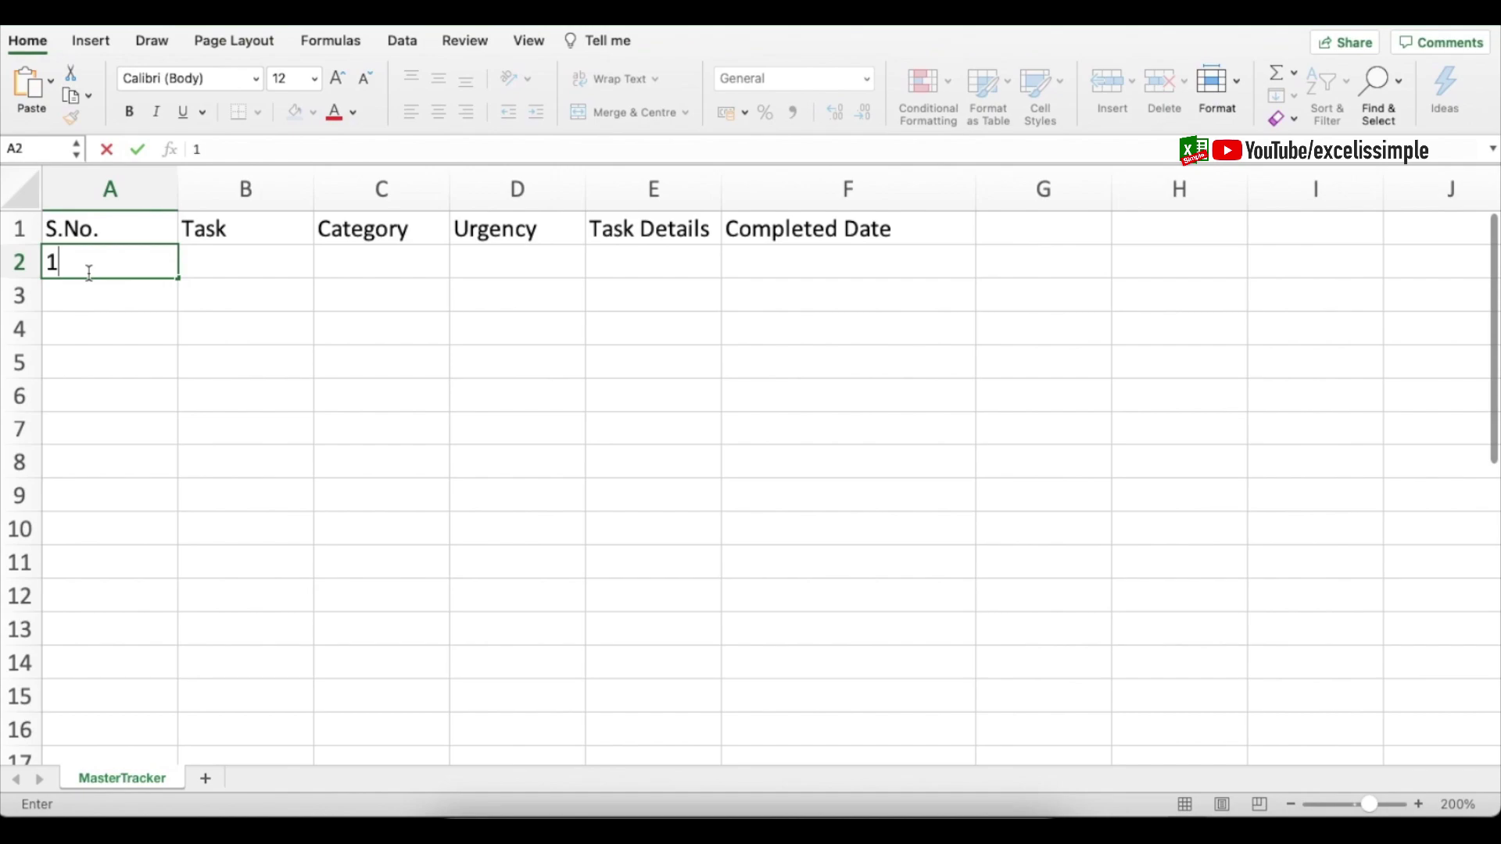
key(Return)
text(2)
key(Return)
click(234, 264)
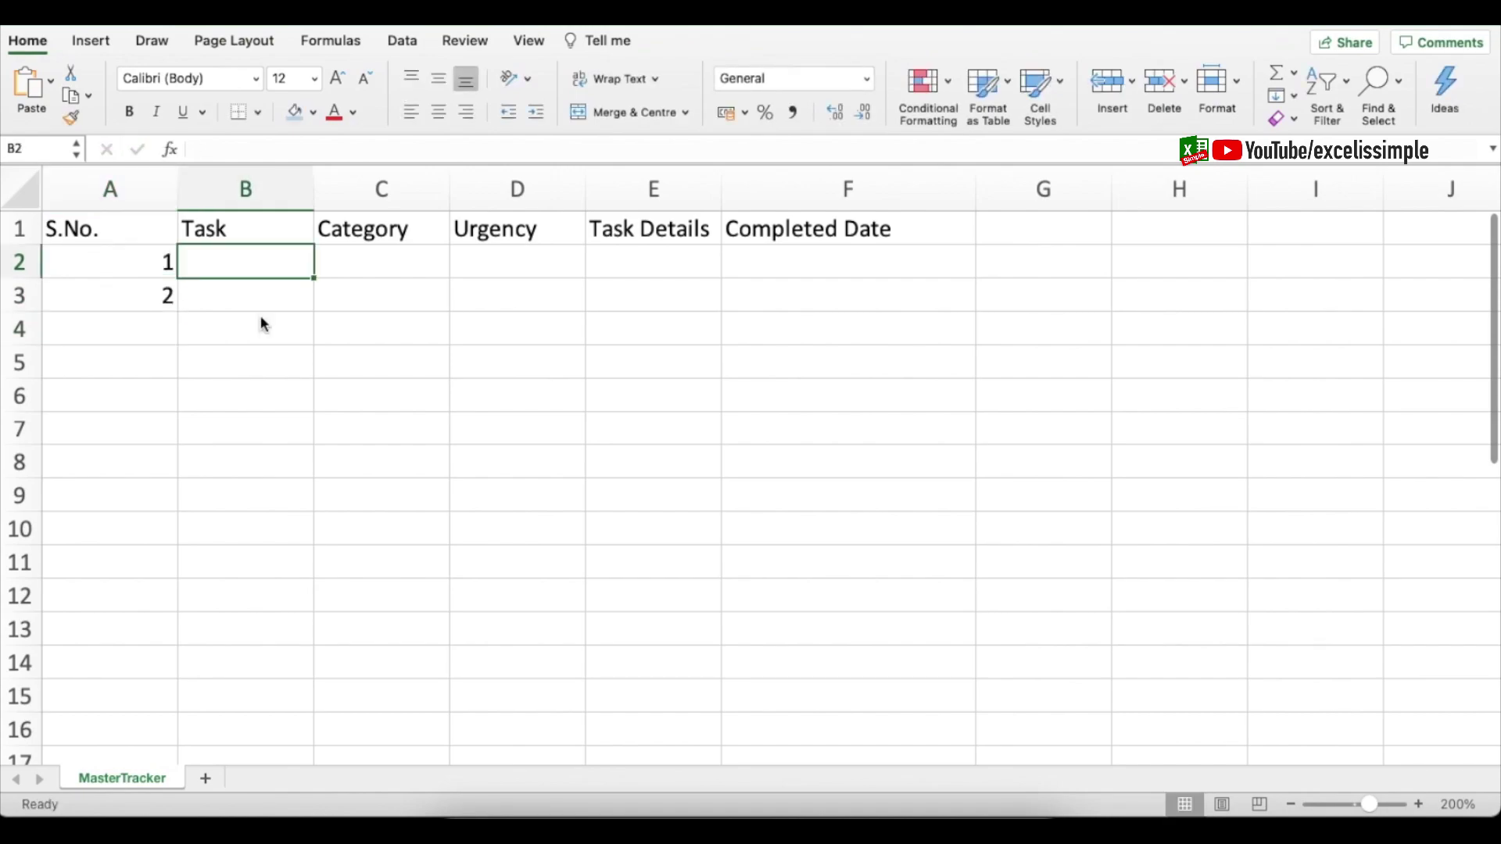
click(123, 294)
click(232, 295)
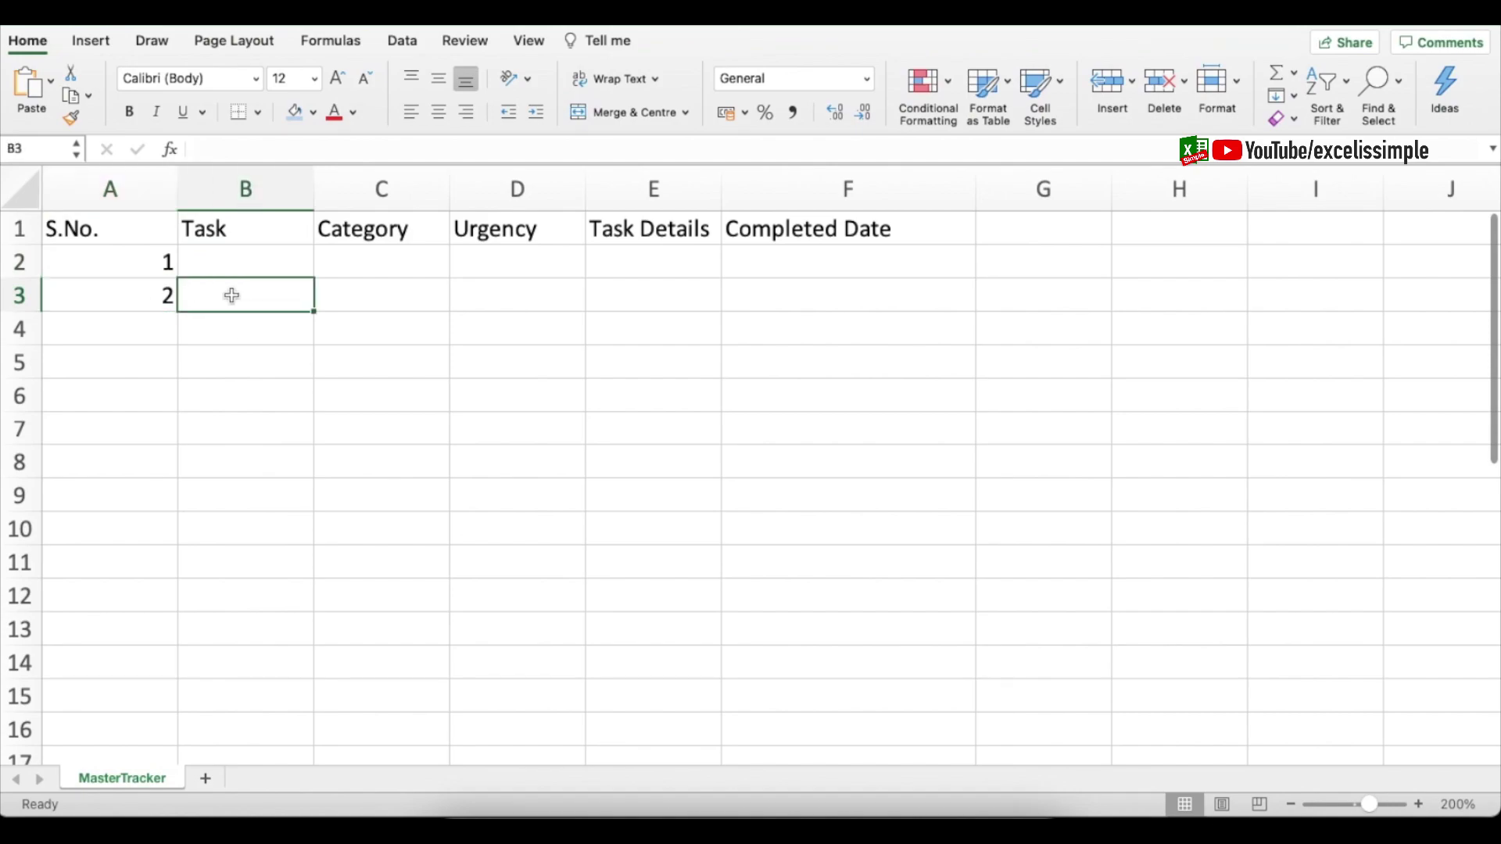
- Replace A3 with the formula =IF(LEN(B3)=0,"",A2+1) so the serial number depends on the task cell
click(139, 284)
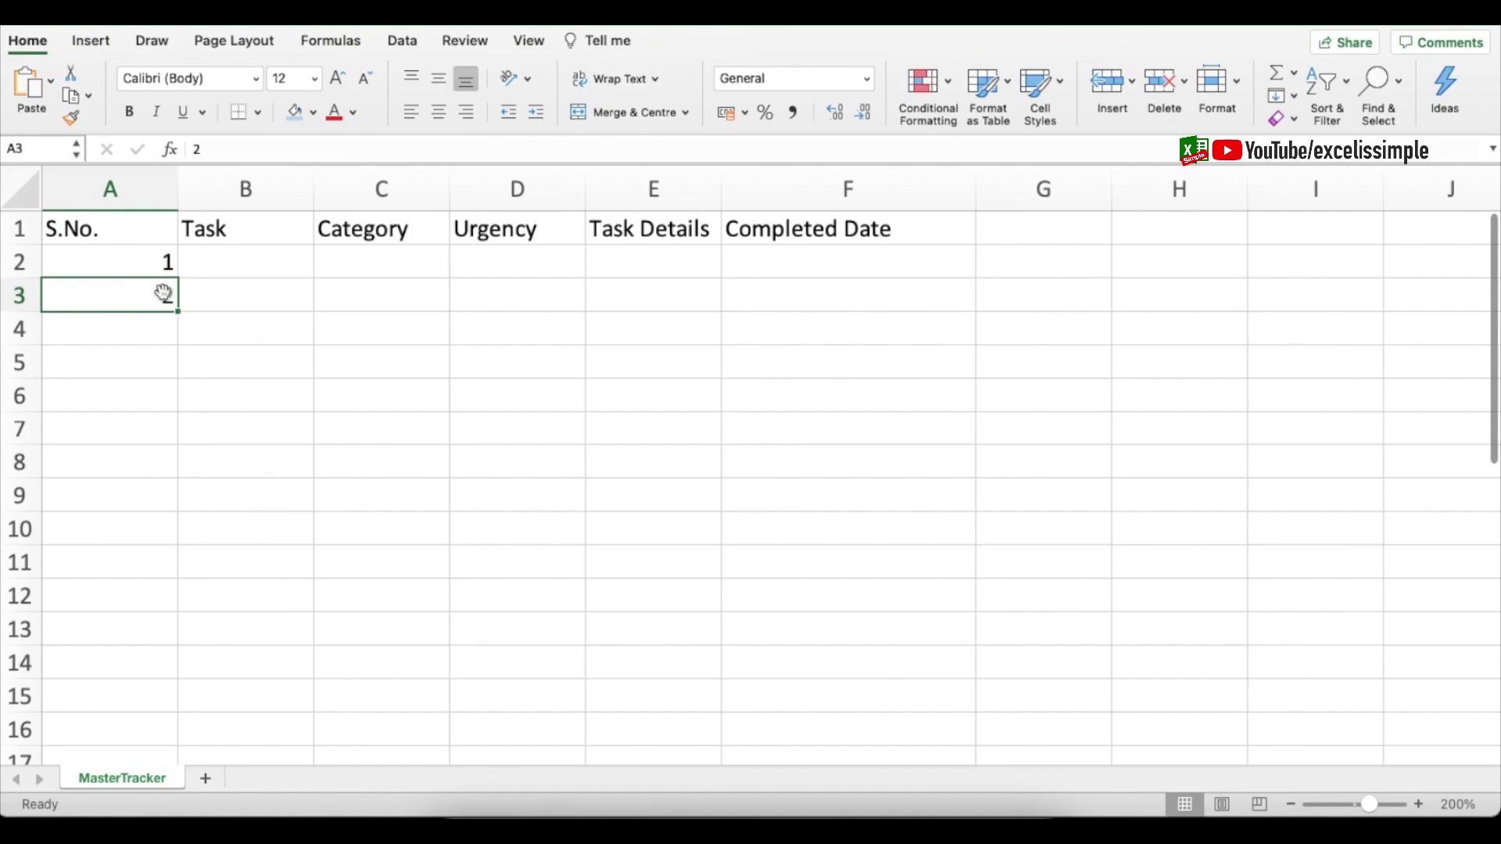
key(Right)
key(Left)
text(=if(l)
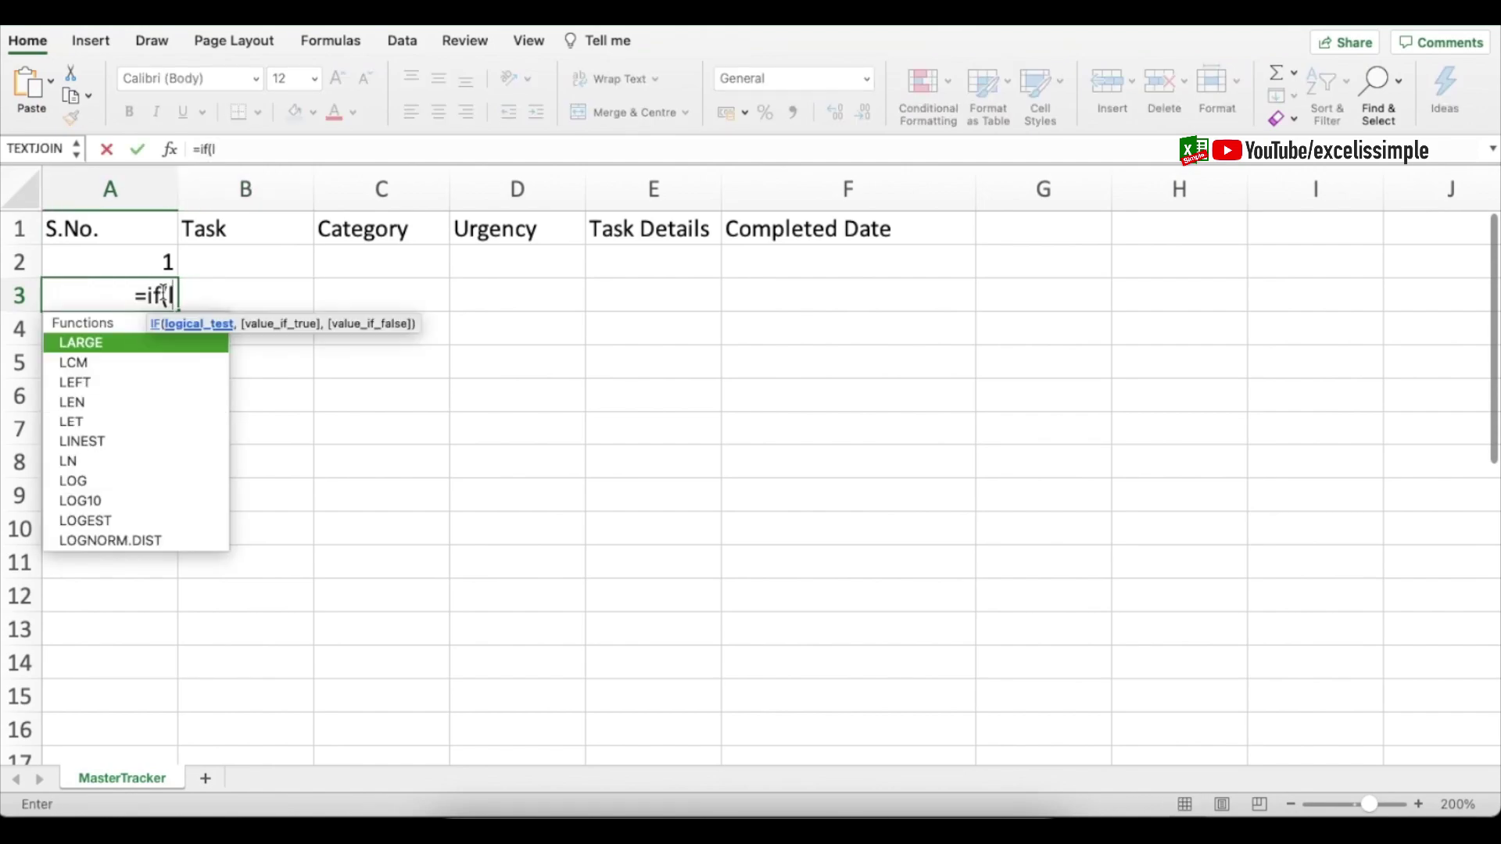
text(en()
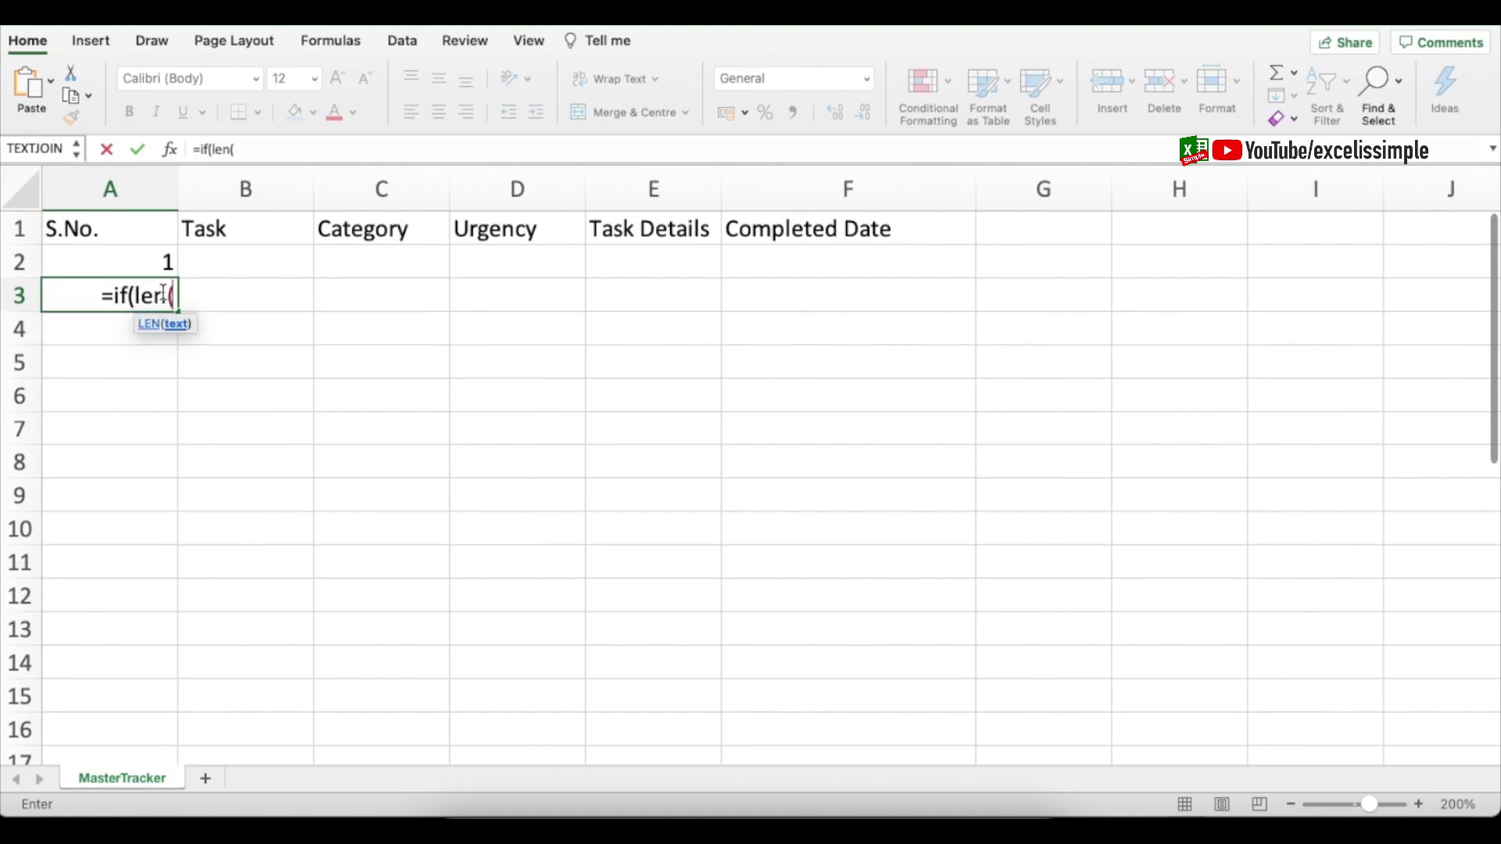
click(259, 294)
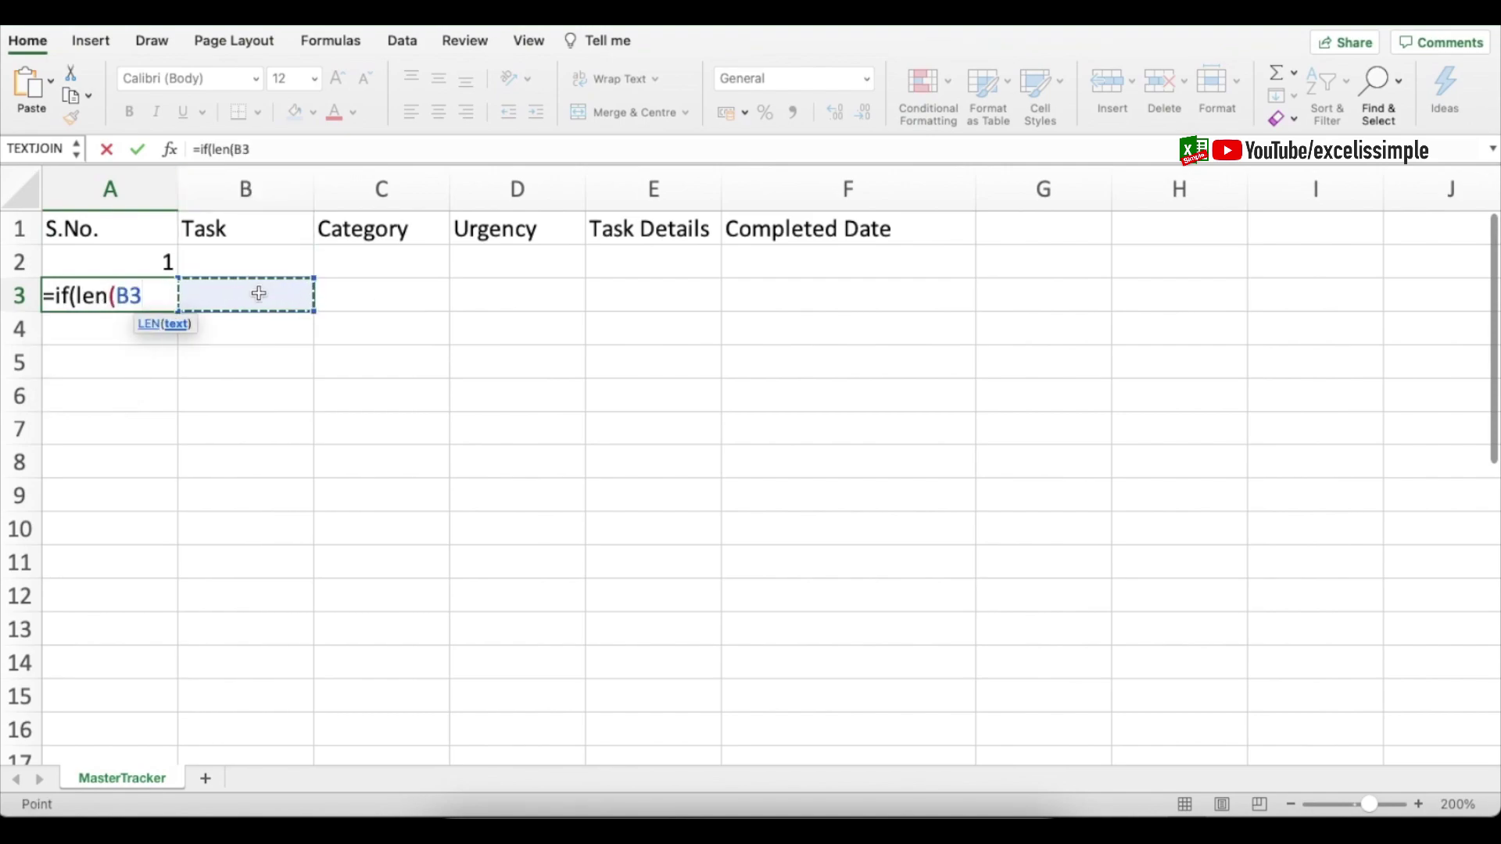
text()=)
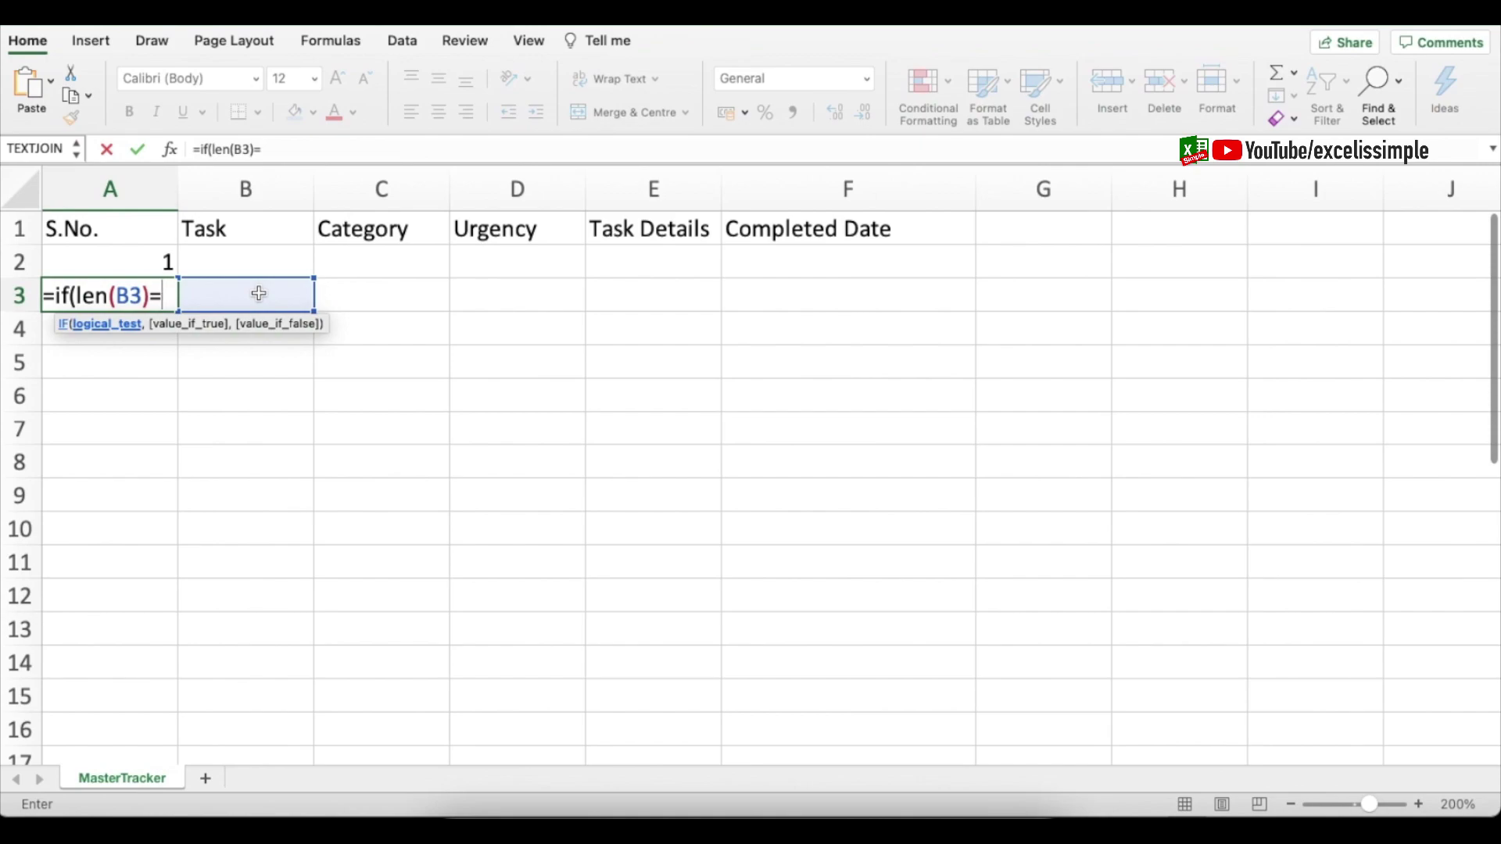
text(0,"",)
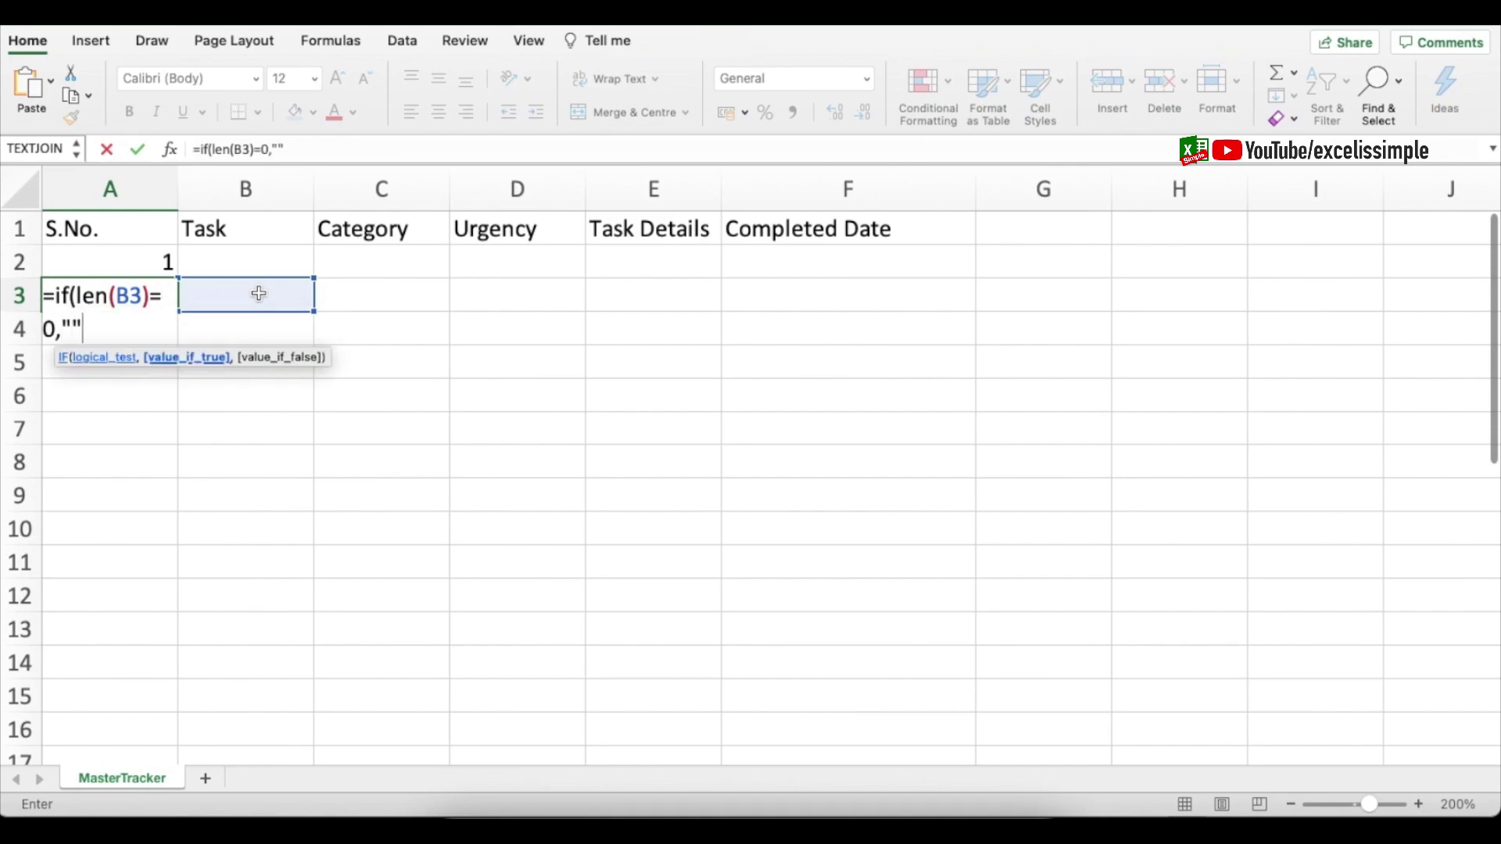
click(144, 260)
text(+1)
key(Return)
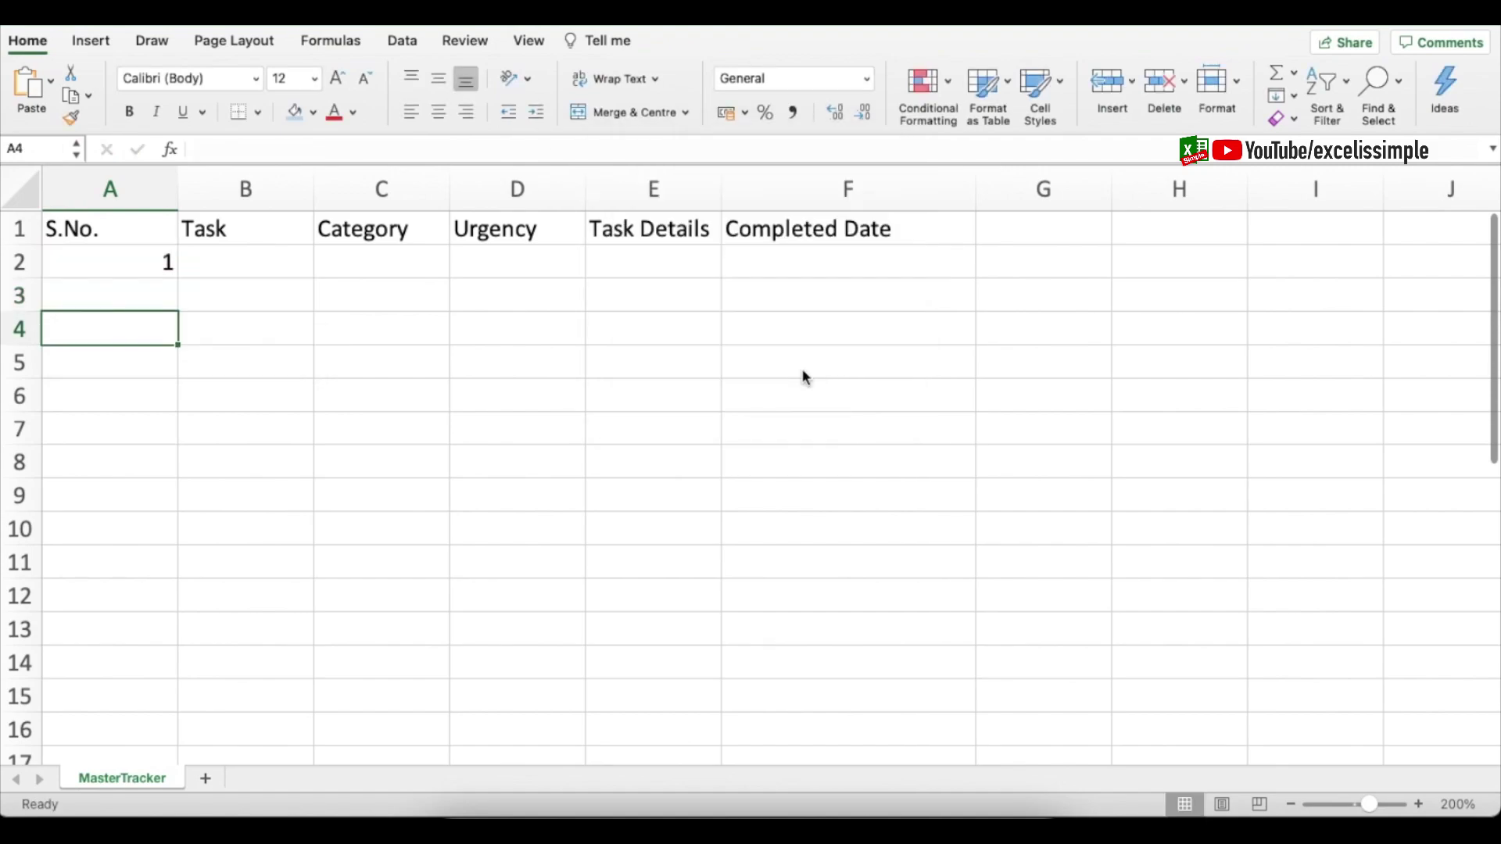
- Test the serial number formula by entering test in task cell B3, and undo the entry
click(226, 299)
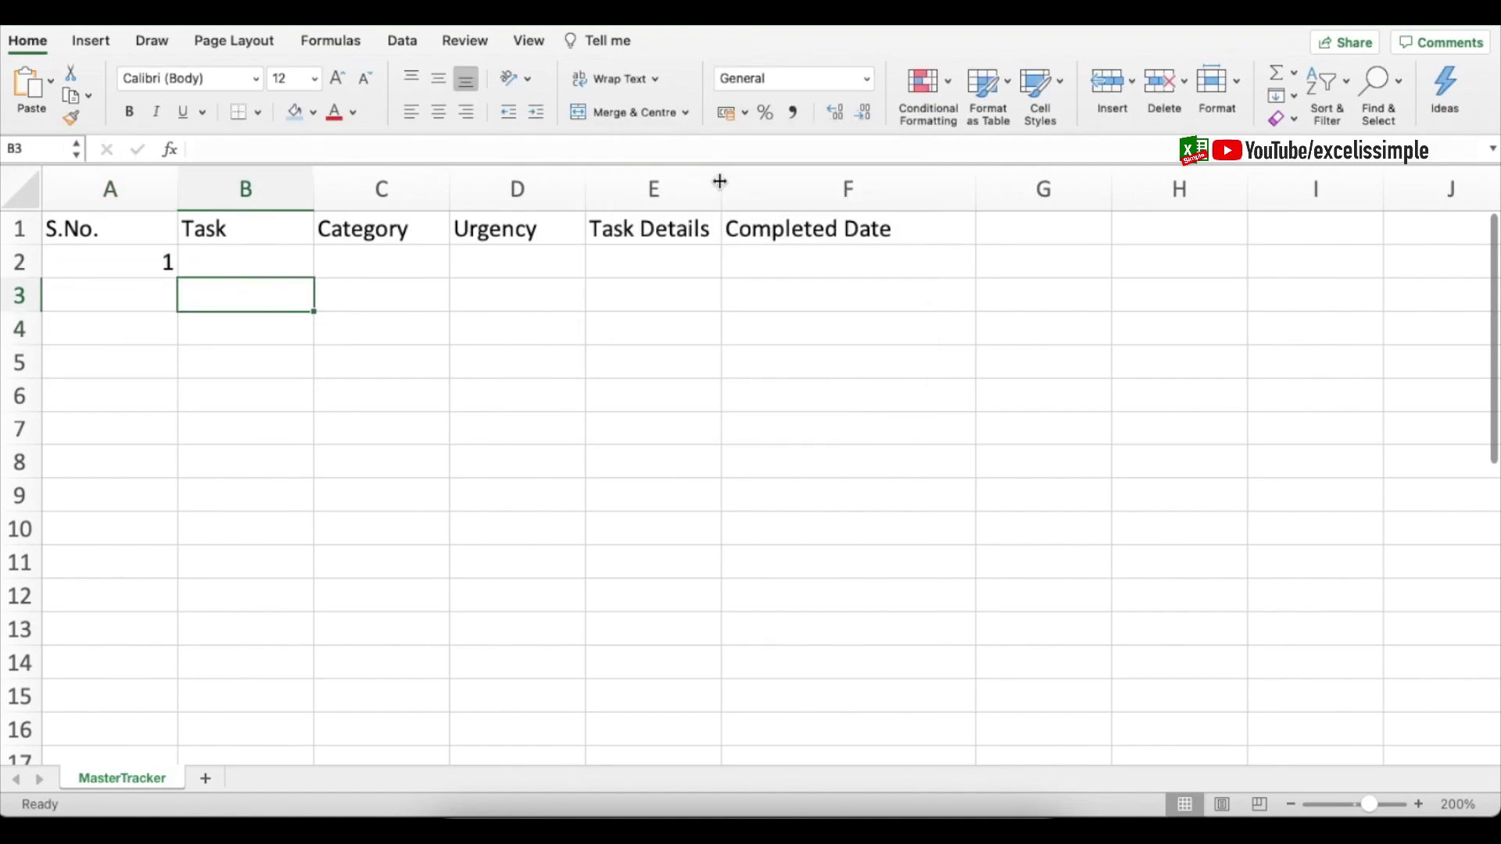
text(test)
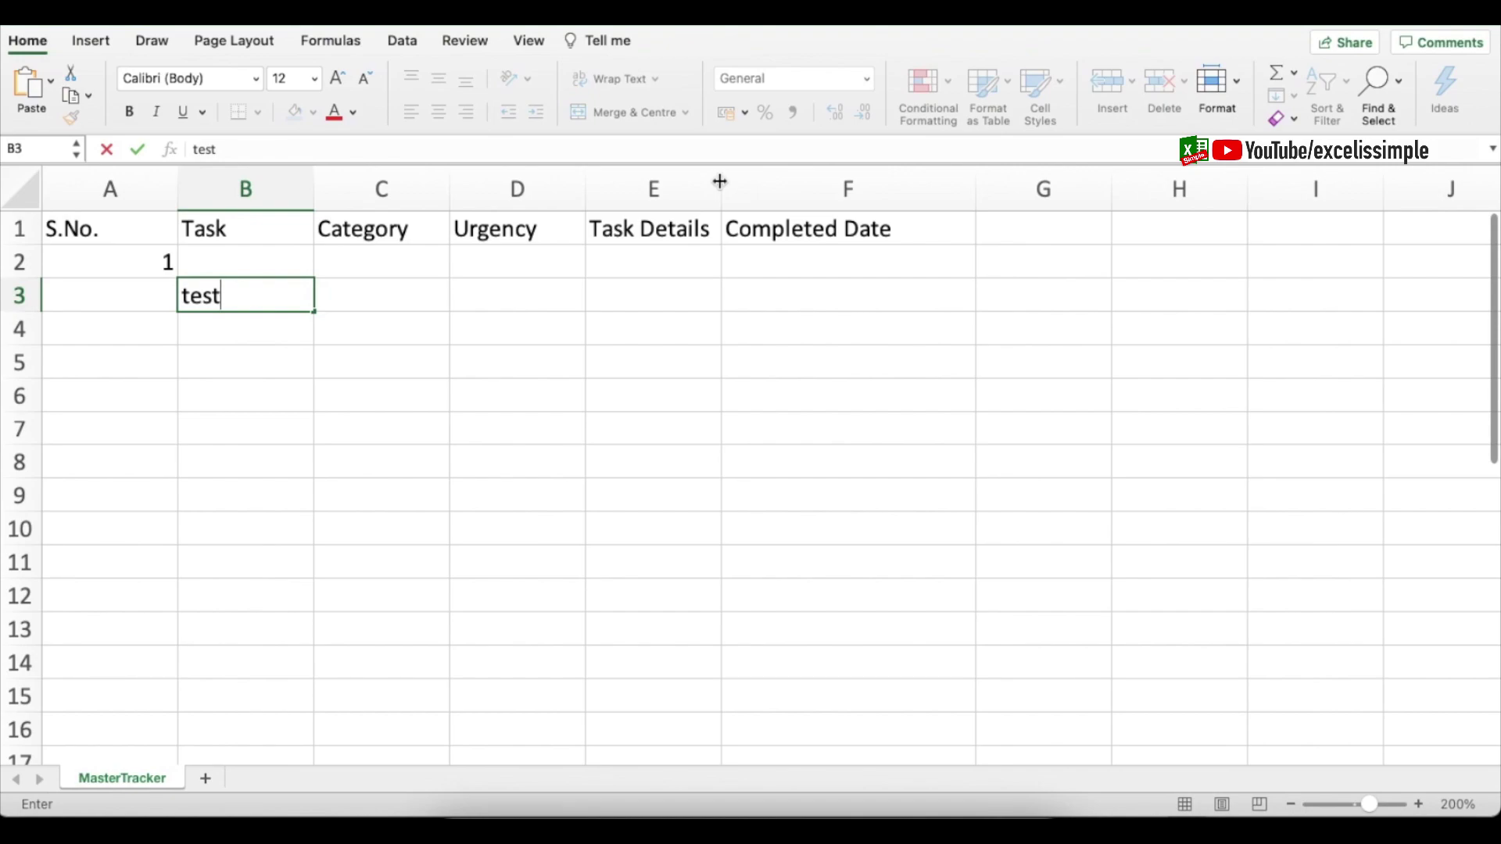
key(Return)
key(super+z)
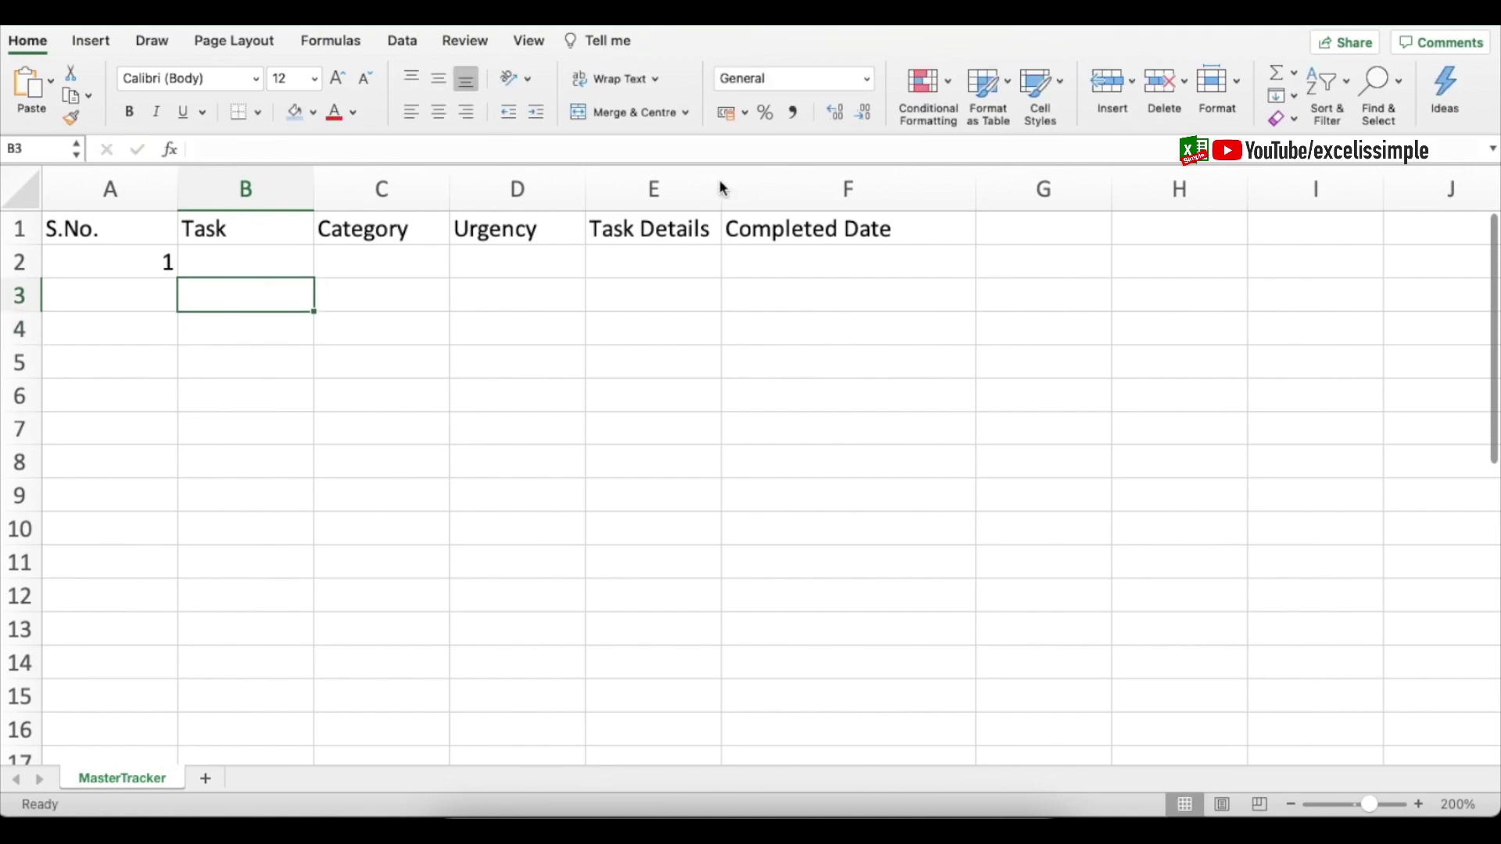
- Fill the serial number formula from A3 down column A
click(127, 301)
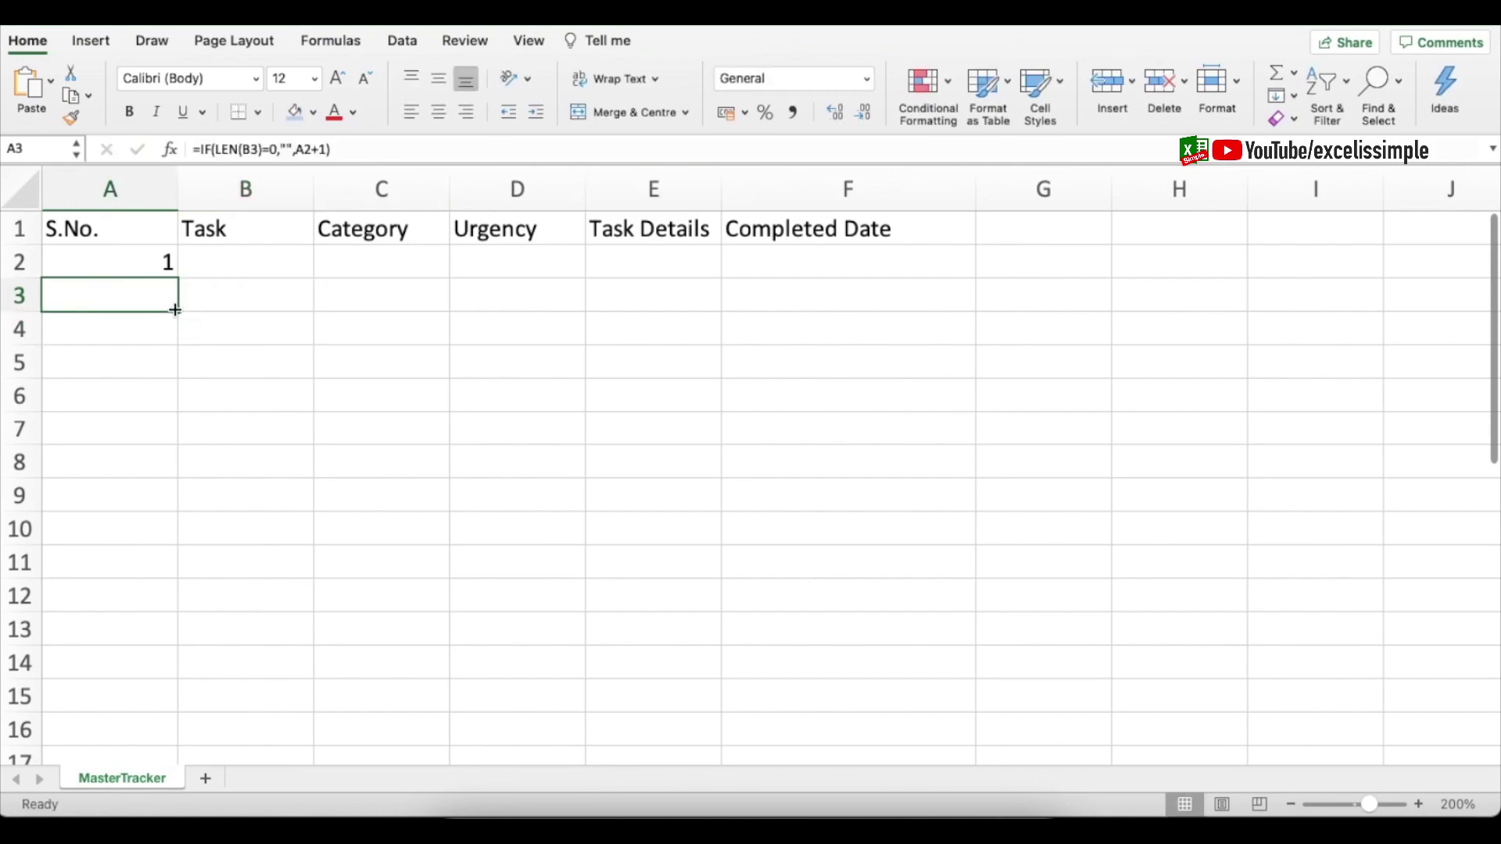
drag(178, 309, 110, 687)
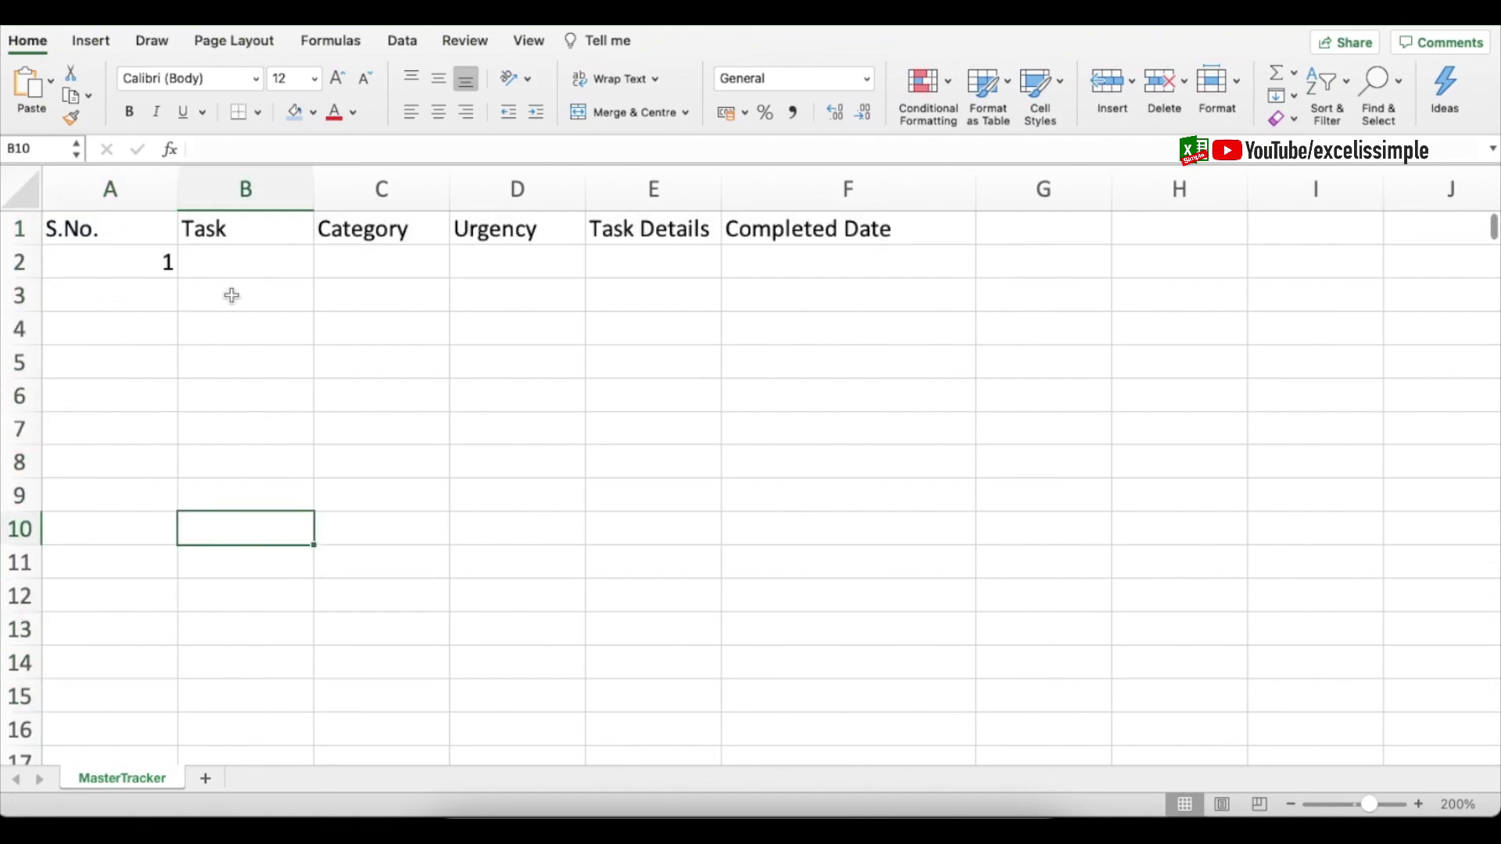
- Try the filled serial numbers with the sample task test in B3 and B4, and undo these entries
click(232, 295)
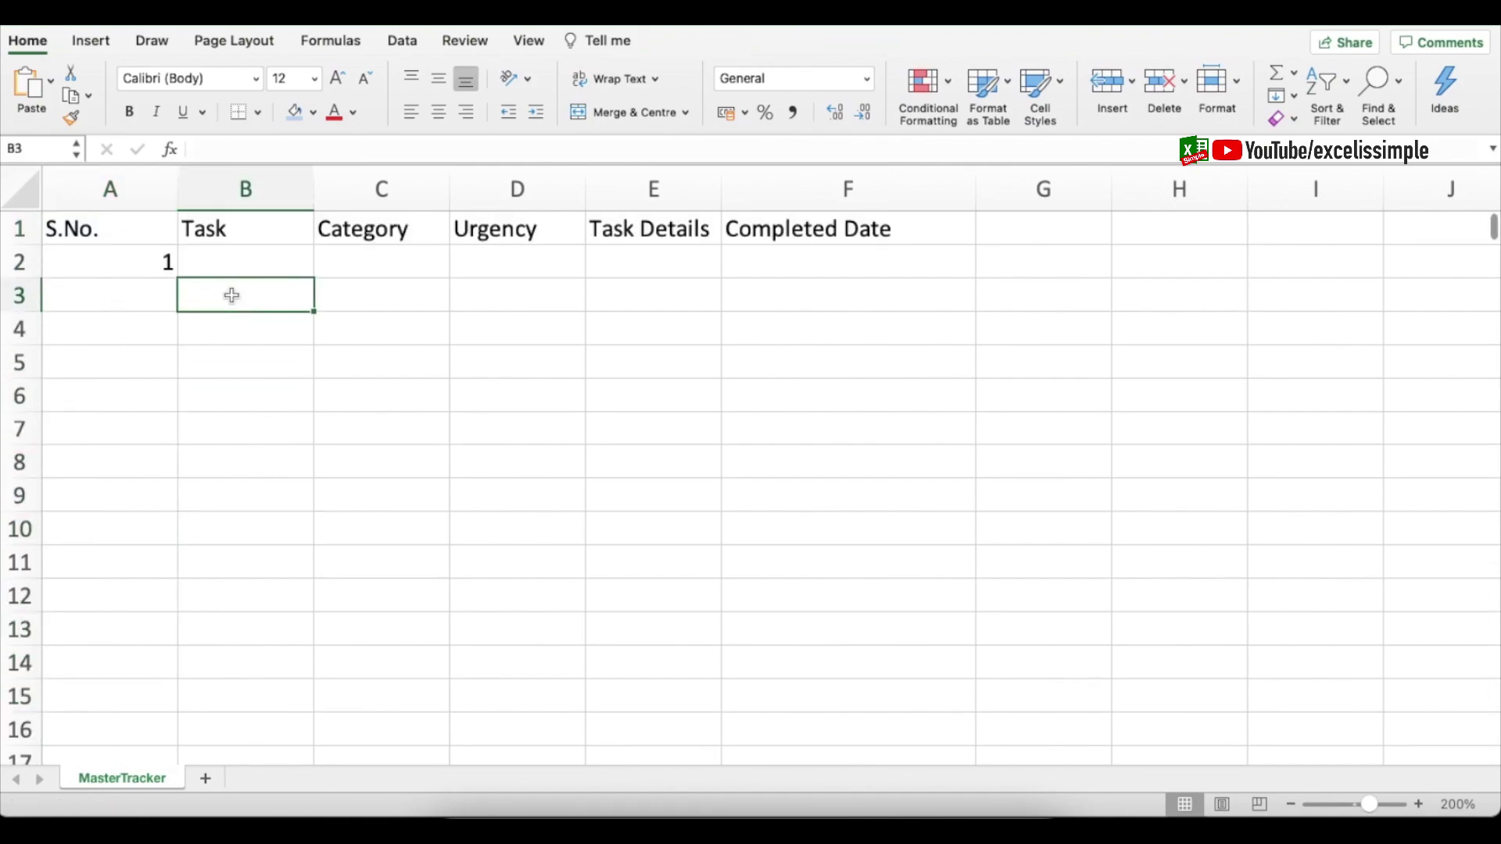
text(test)
key(Return)
text(test)
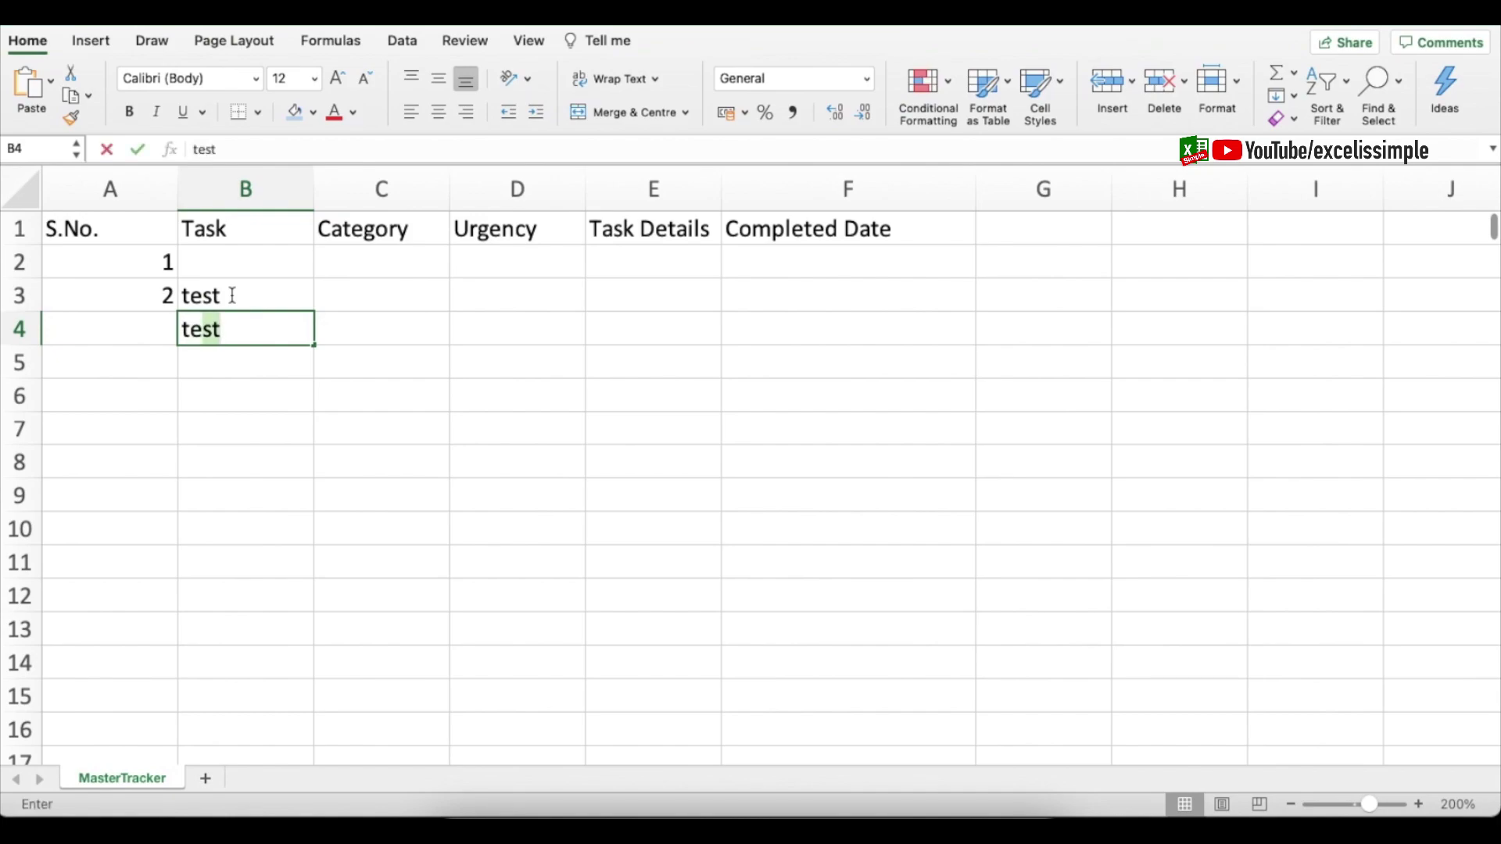
key(Escape)
key(super+z)
key(super+z)
- Add a new worksheet named Tables for the Category and Urgency lists
click(393, 266)
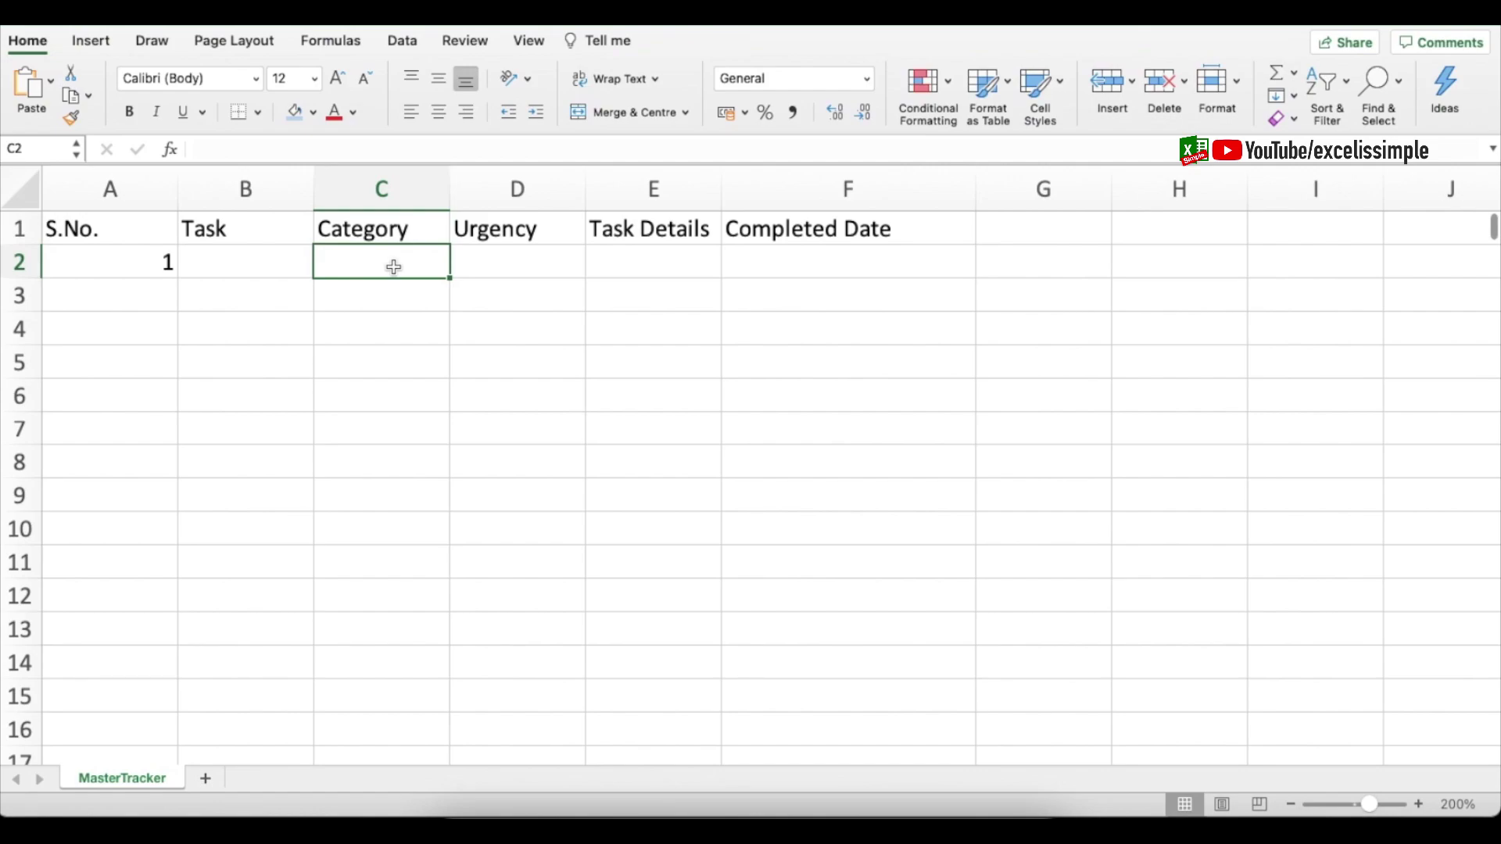
click(206, 785)
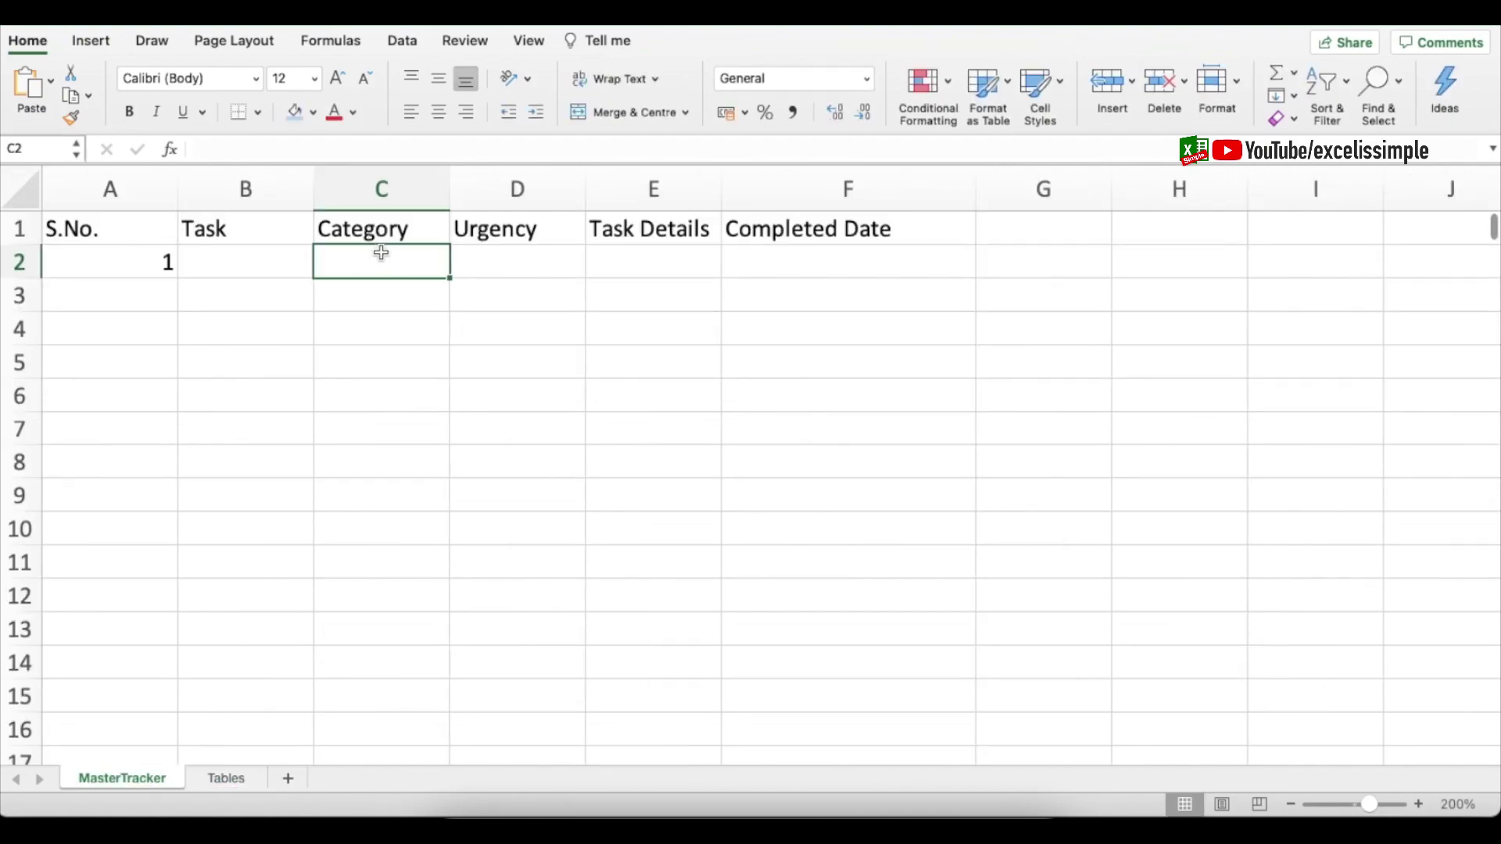
click(391, 232)
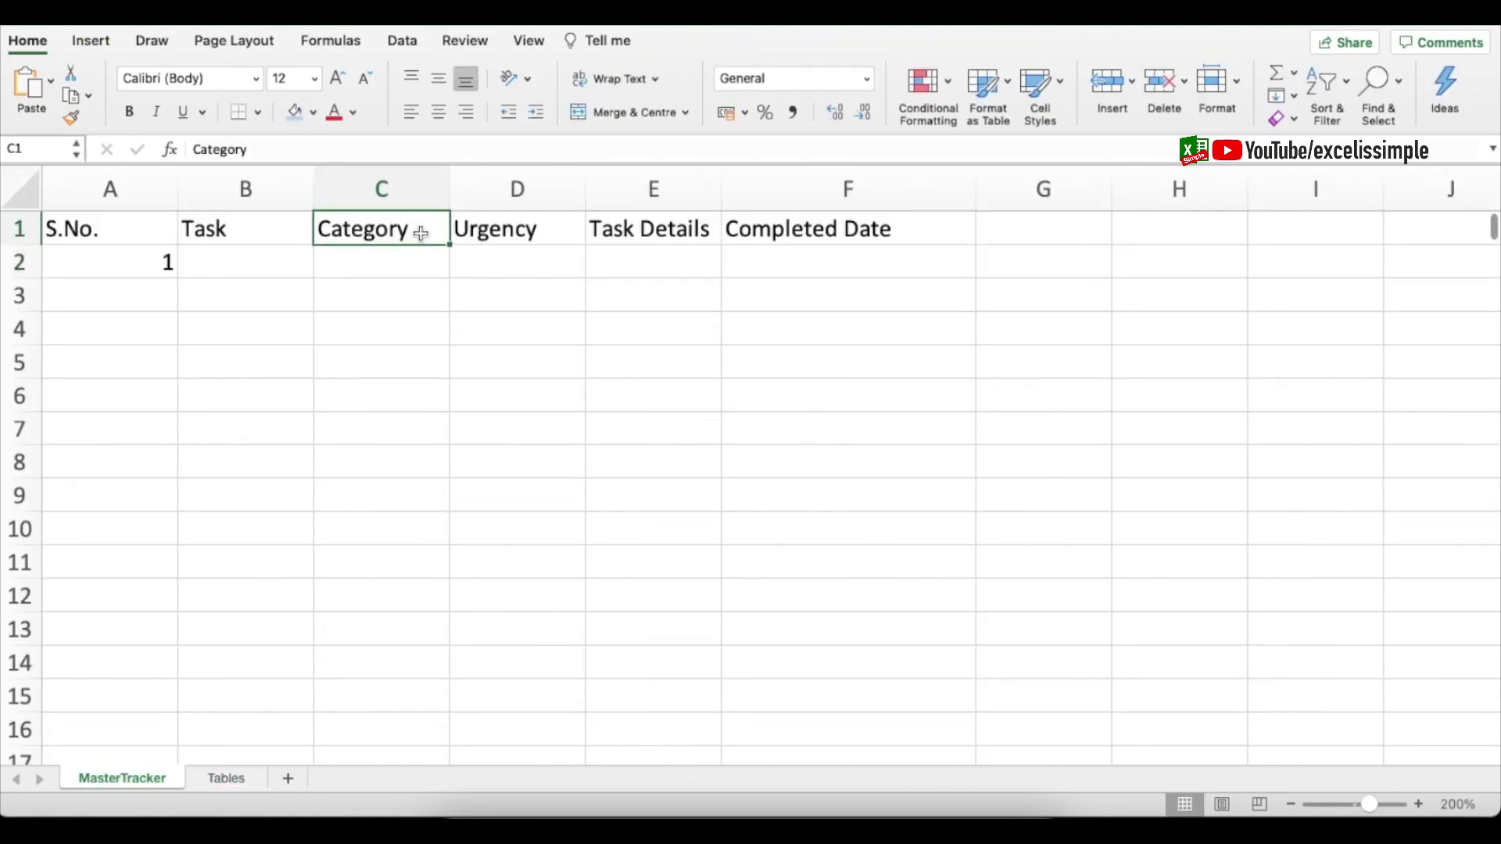
click(489, 232)
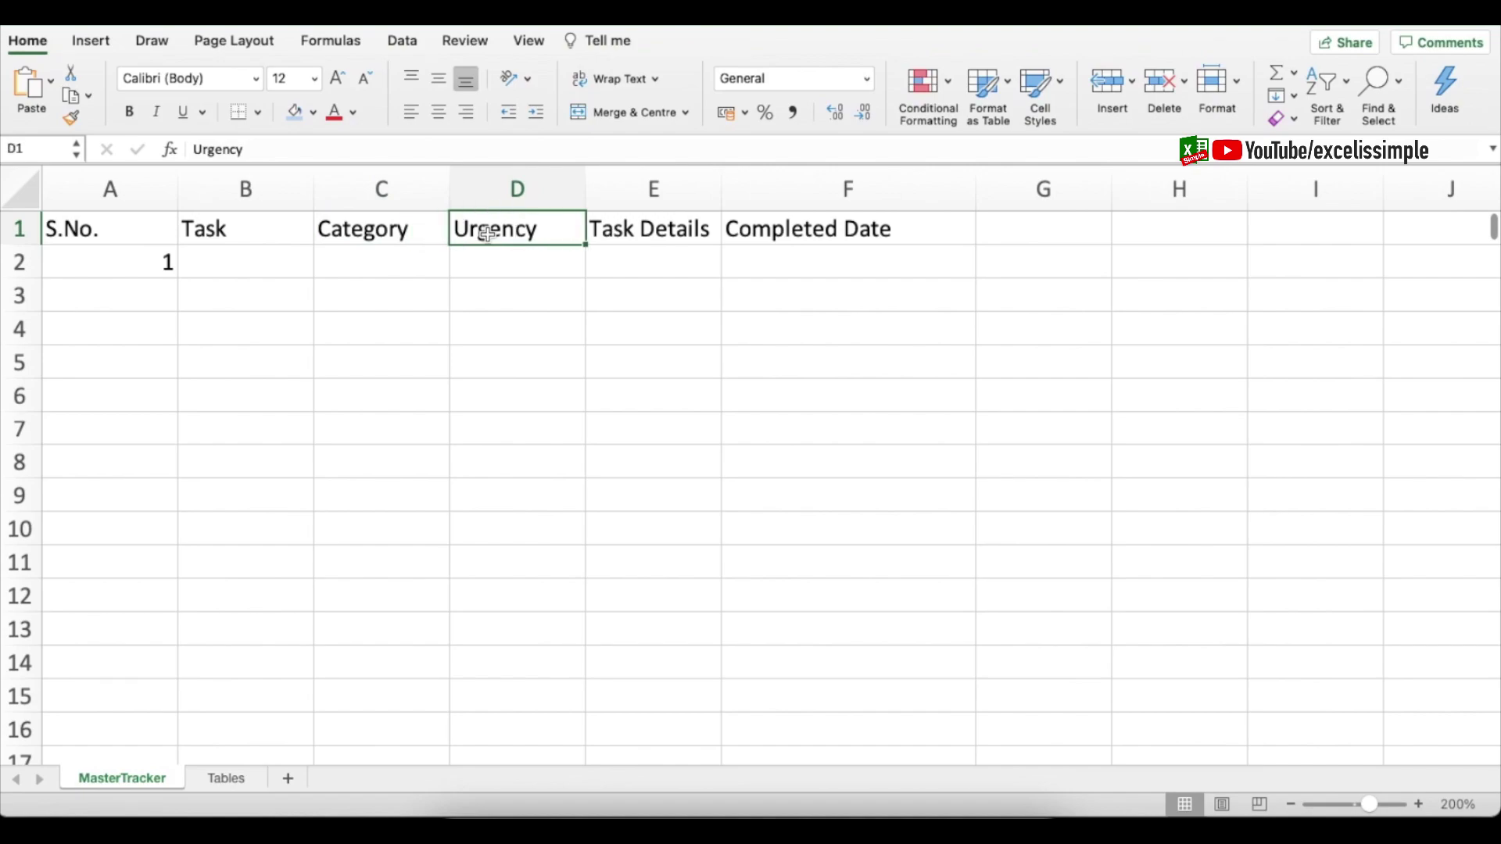
- Enter the bold headers Categories in C2 and Urgency in E2 on the Tables sheet
click(228, 779)
click(331, 248)
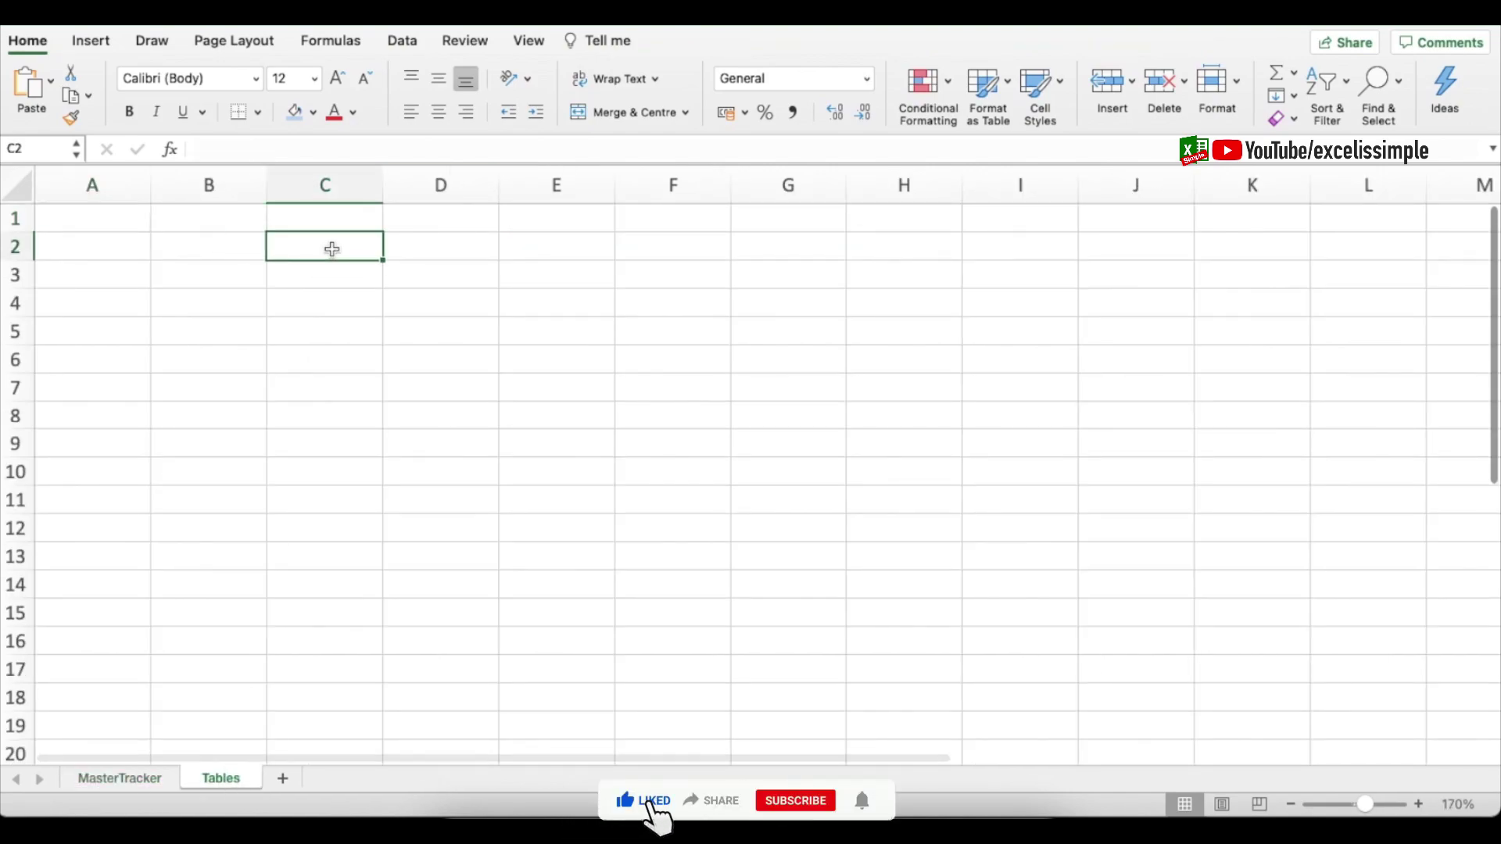
text(Categories)
key(Tab)
key(Tab)
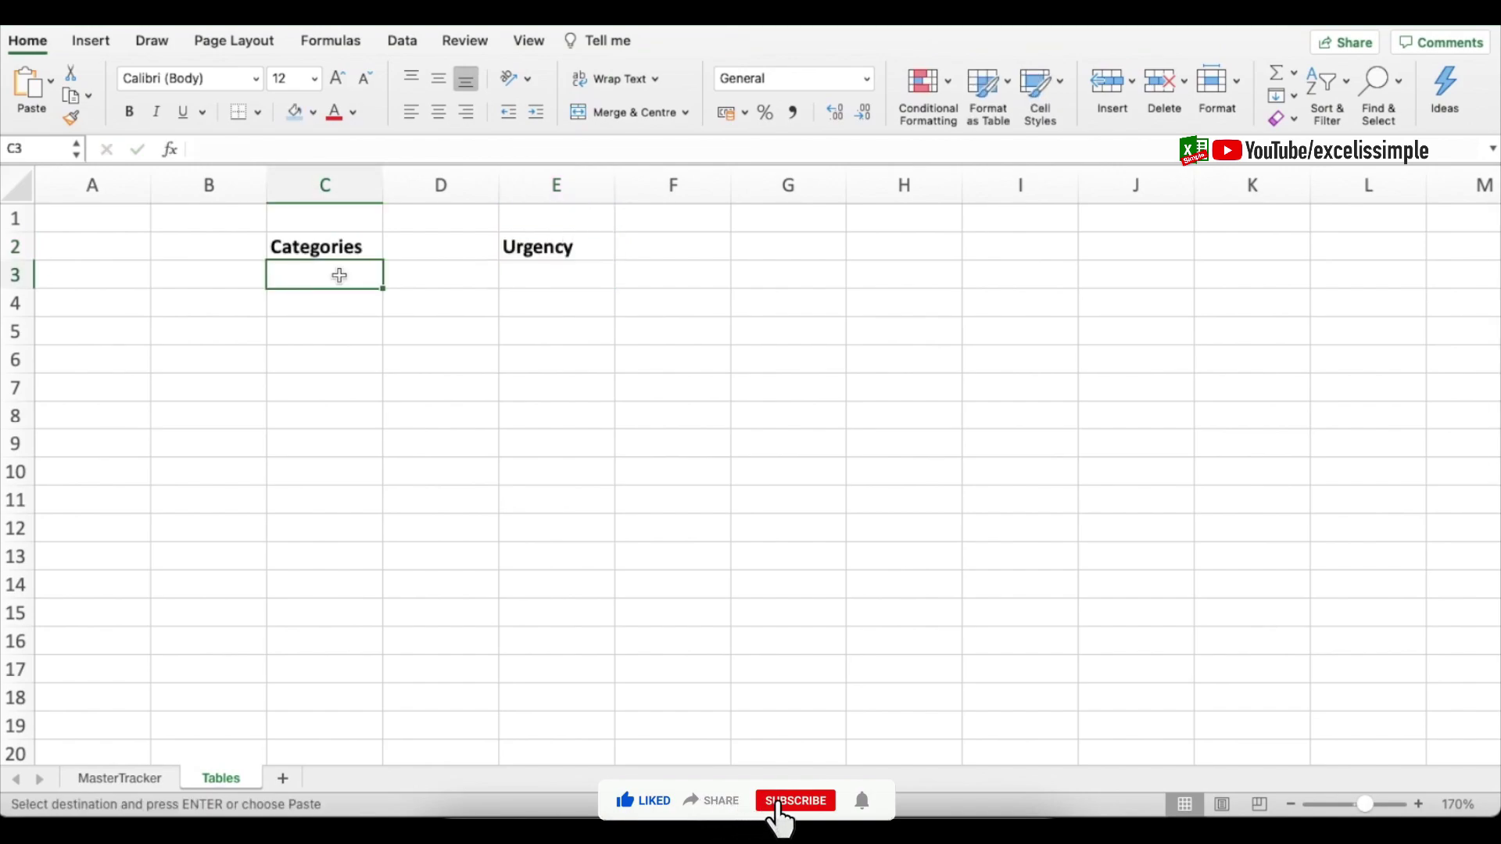
- Fill C3:C9 under Categories with Work, Home, Boss, Finances, Kids, Wife and Peronal
text(Work Home Boss Finances Kids Wife Peronal)
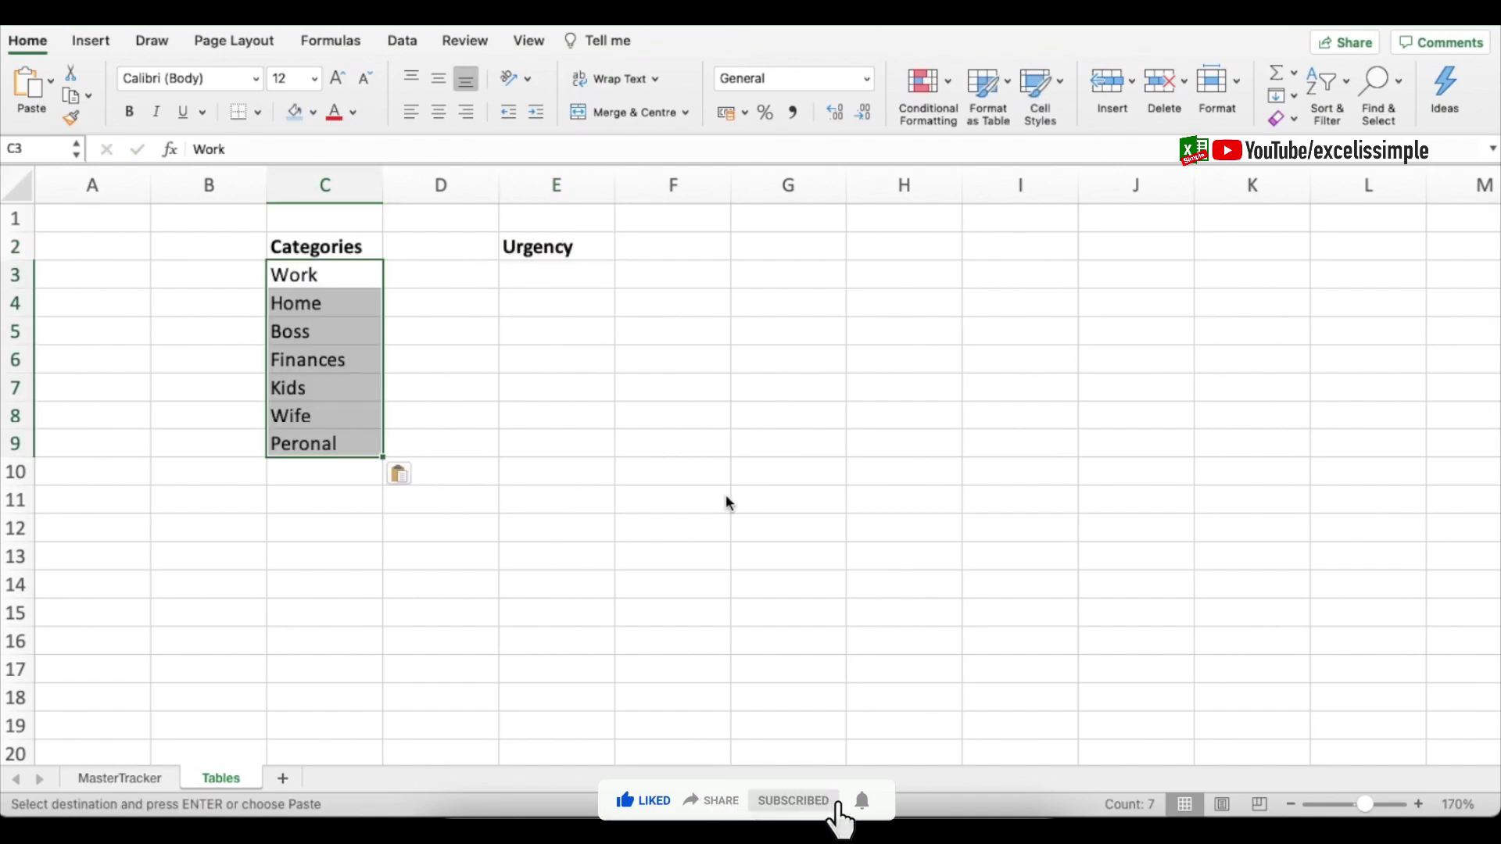
key(Down)
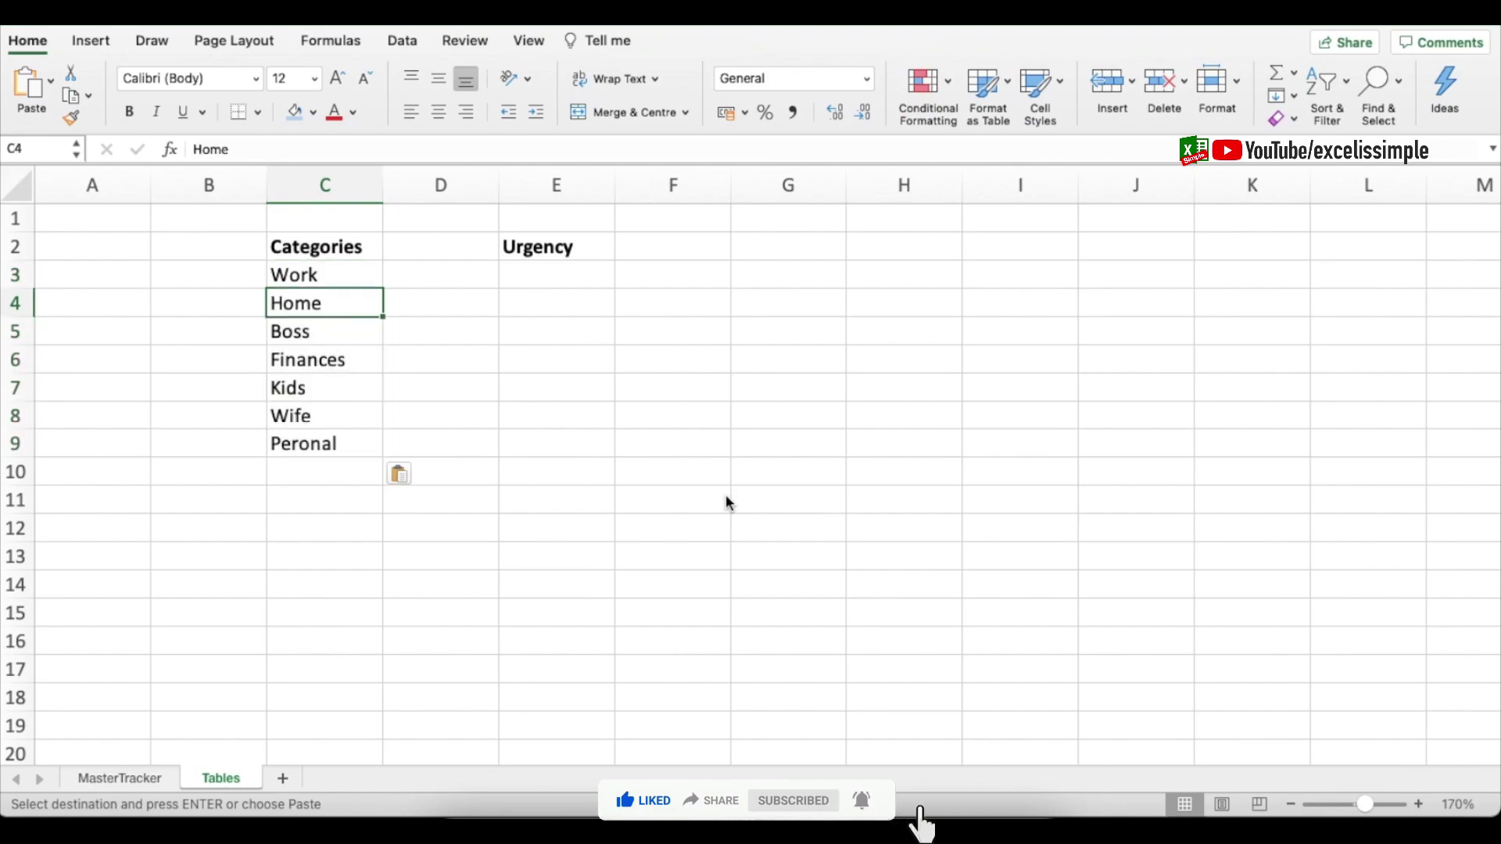
key(Down)
key(Down)
key(Down)
key(Down)
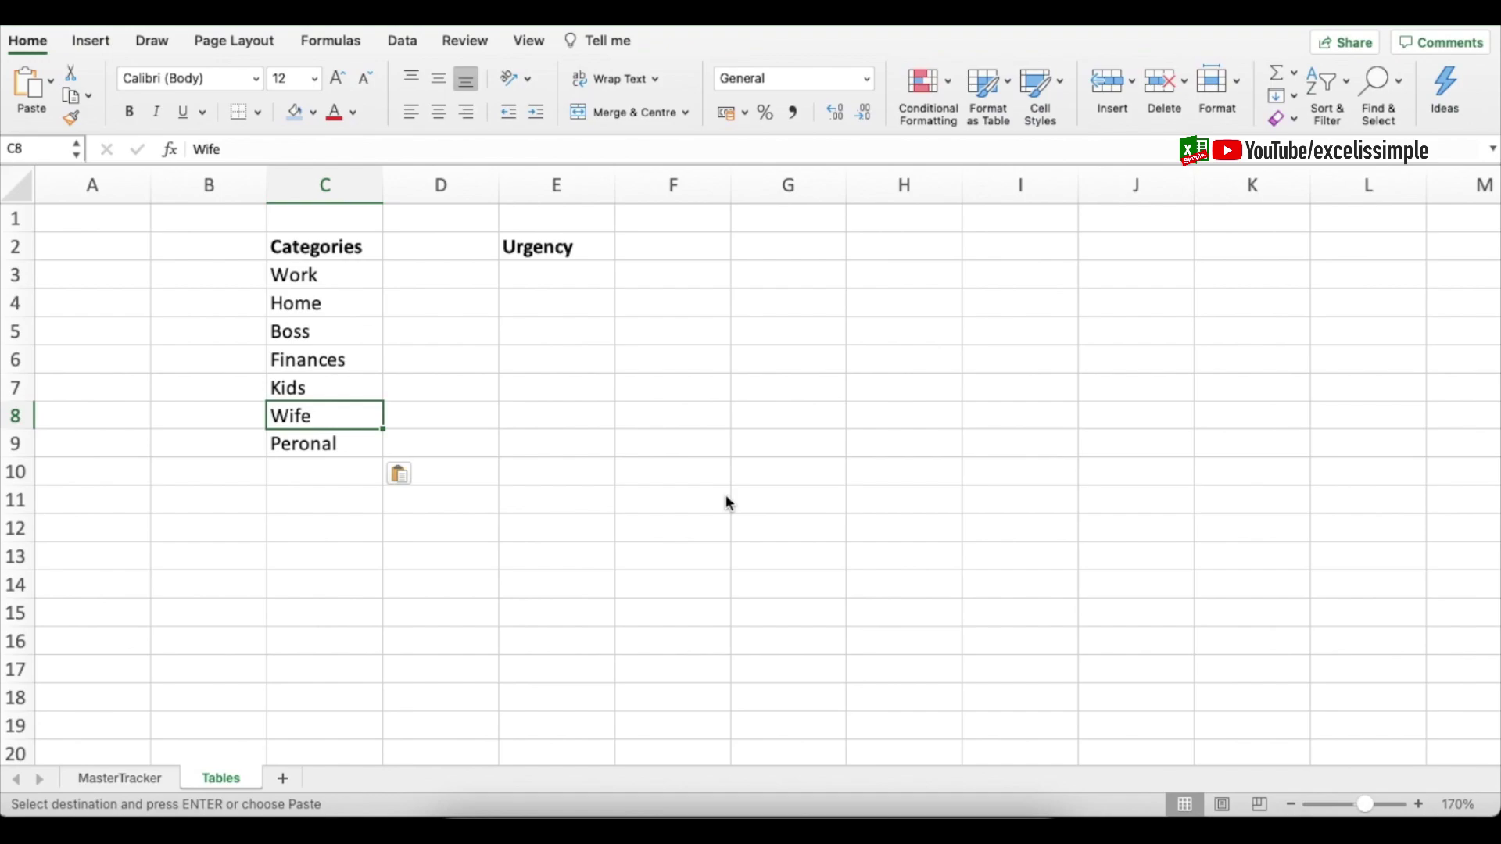
- Fill E3:E6 under Urgency with Important, Not Important, Code Red and May-Day
click(568, 282)
text(Important Not Important Code Red May-Day)
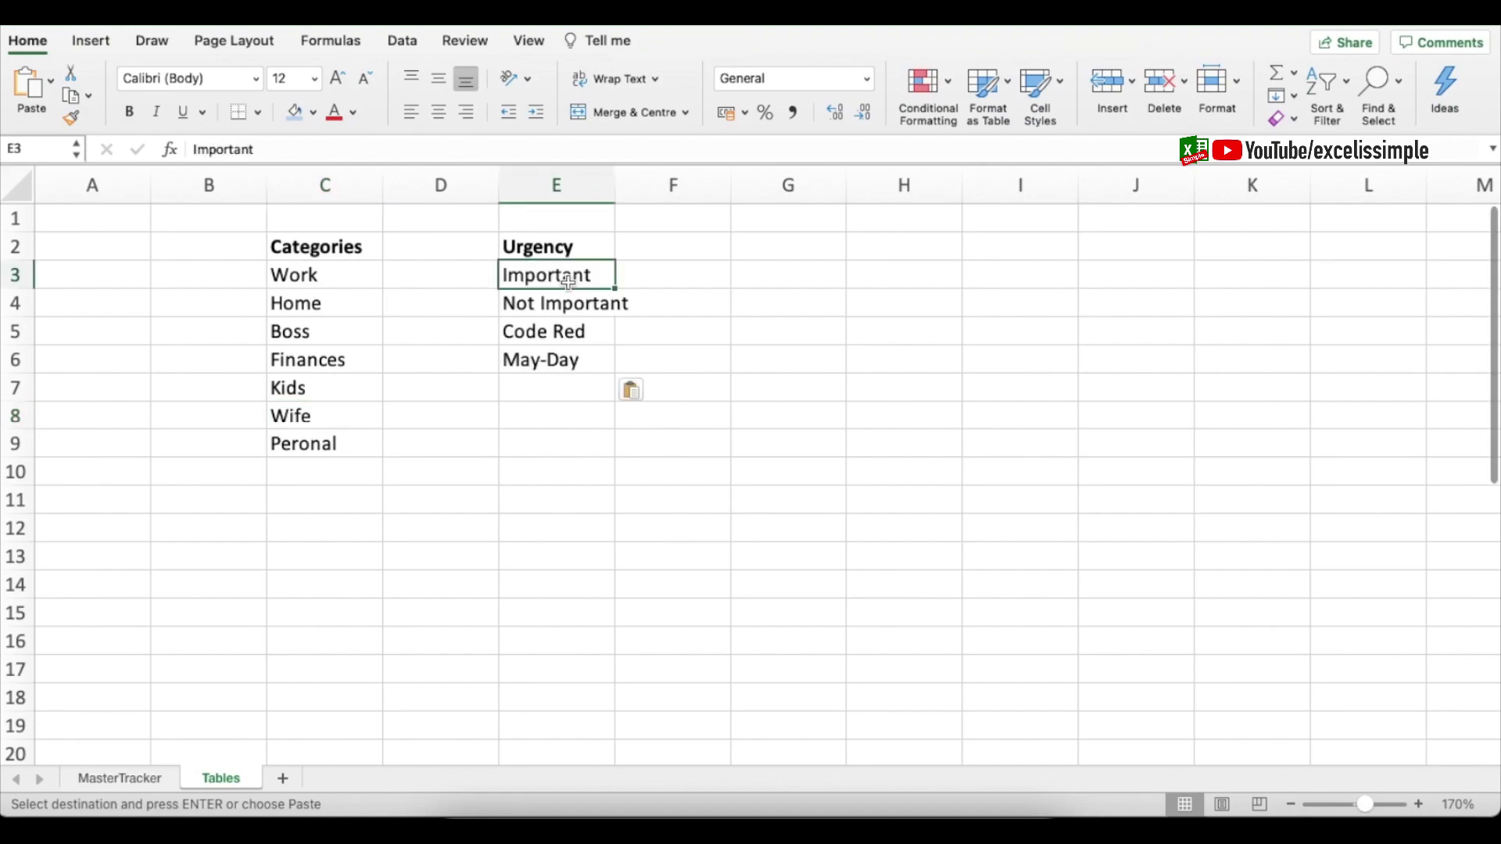
key(Down)
key(Down)
key(Down)
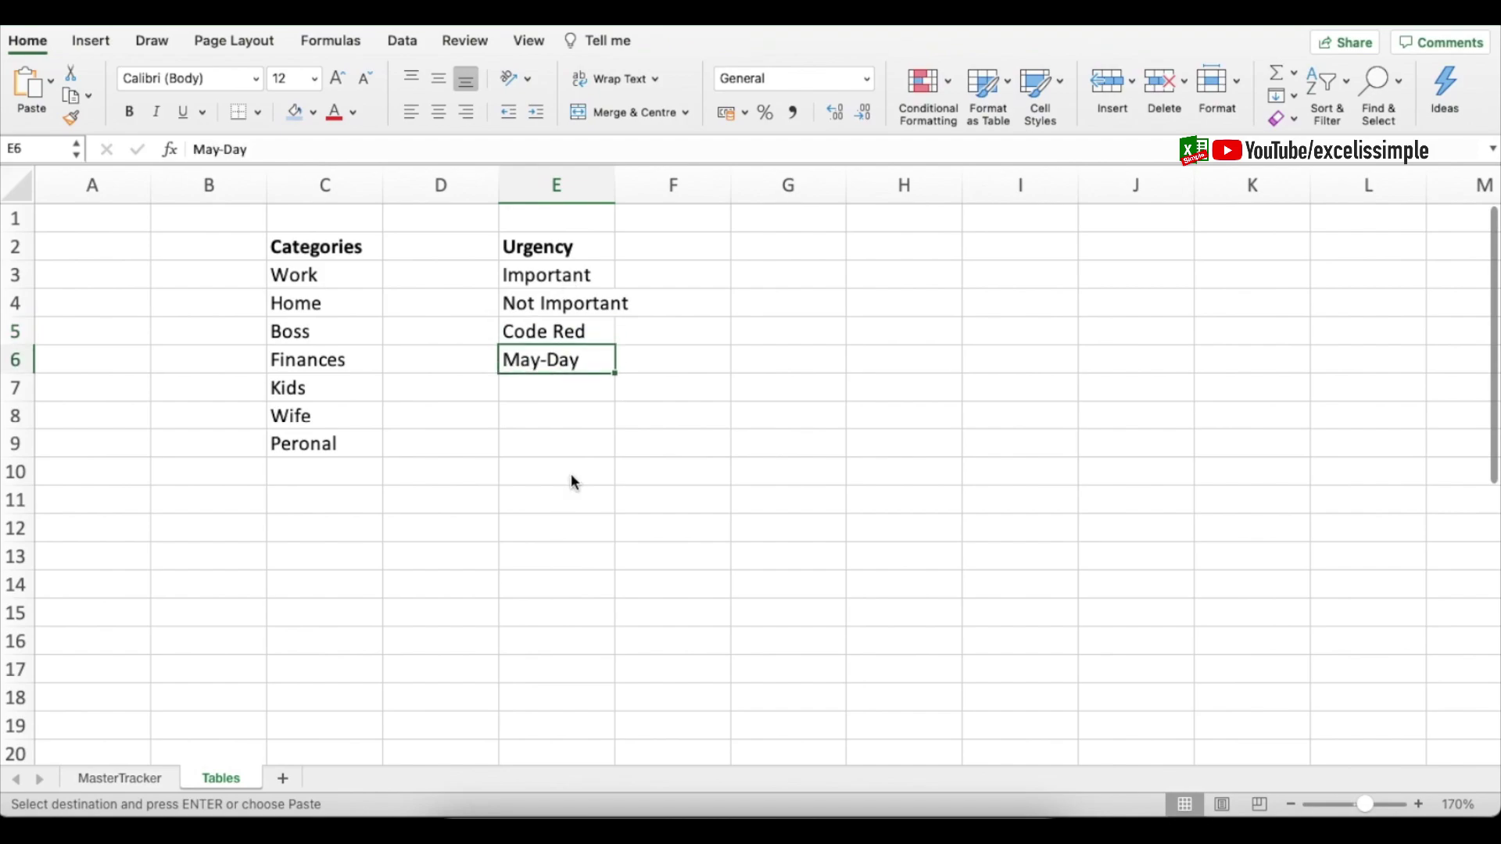
- Add List data validation to Category cell C2 on MasterTracker with the source =Tables!$C$3:$C$9, and check its drop-down
click(147, 776)
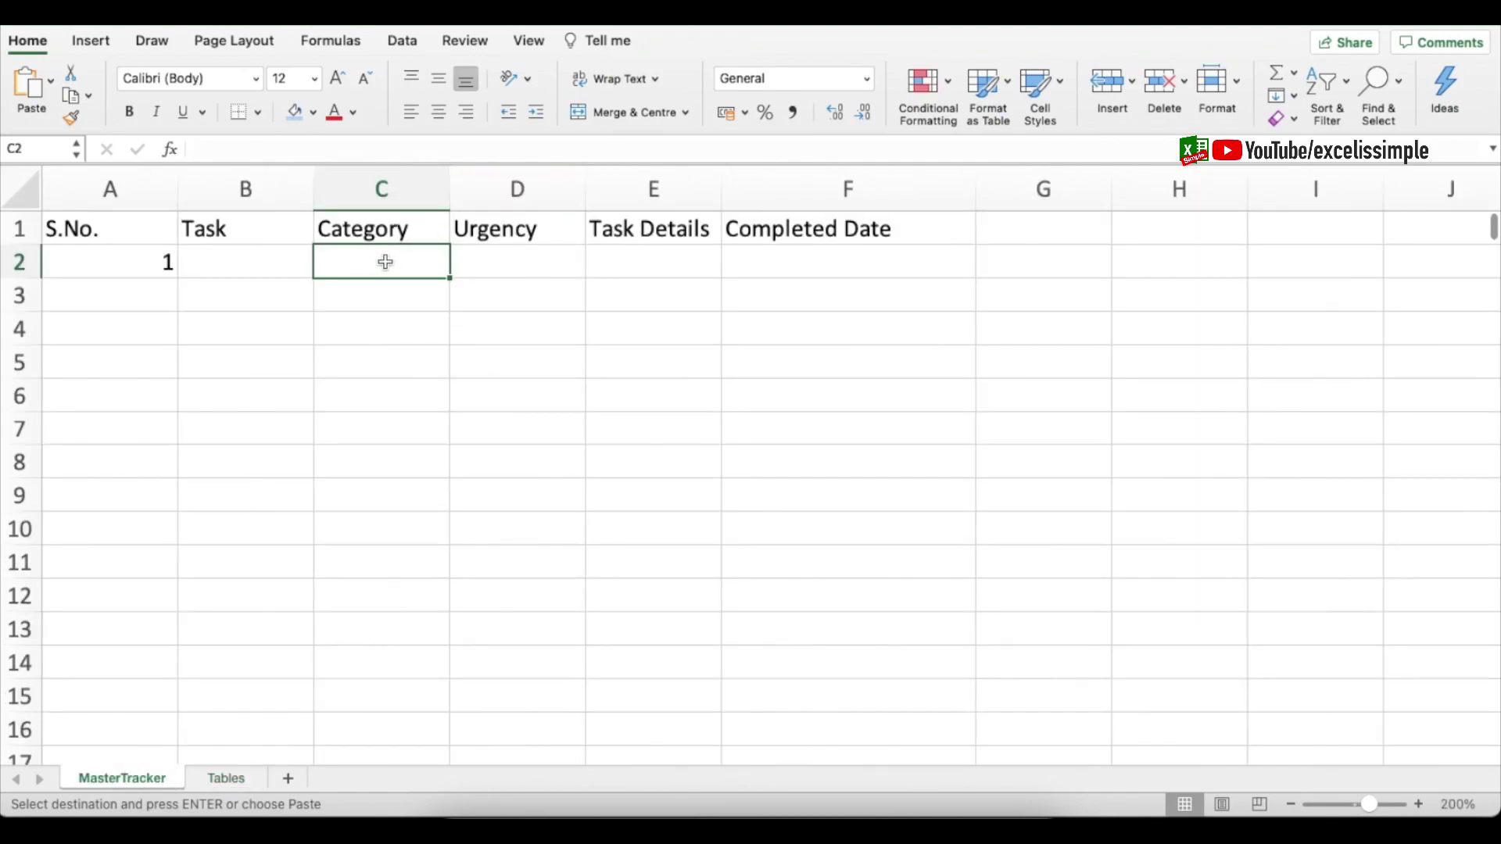
click(411, 47)
click(927, 81)
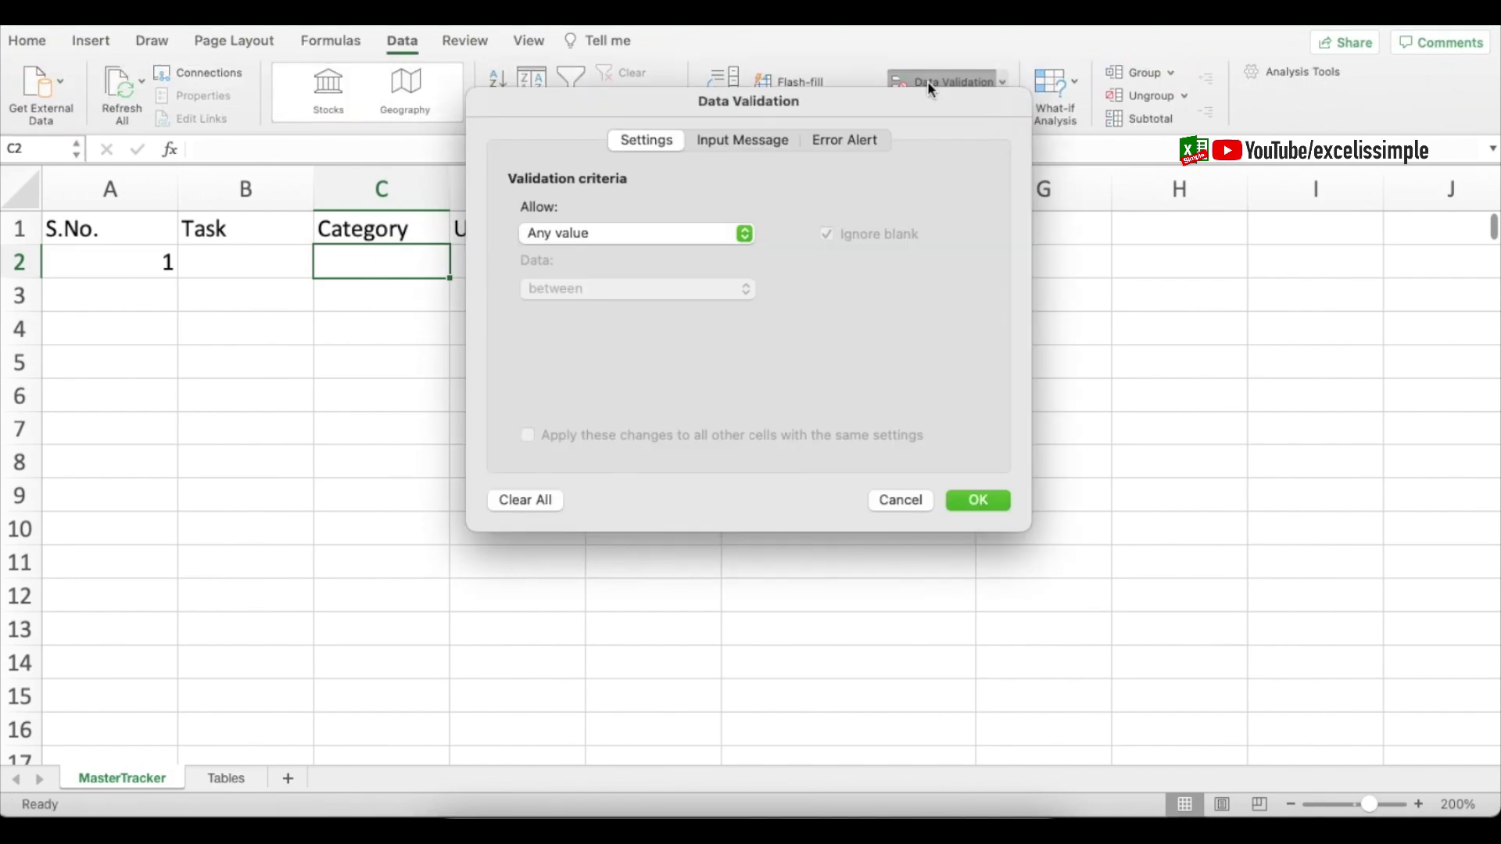
click(687, 237)
click(620, 305)
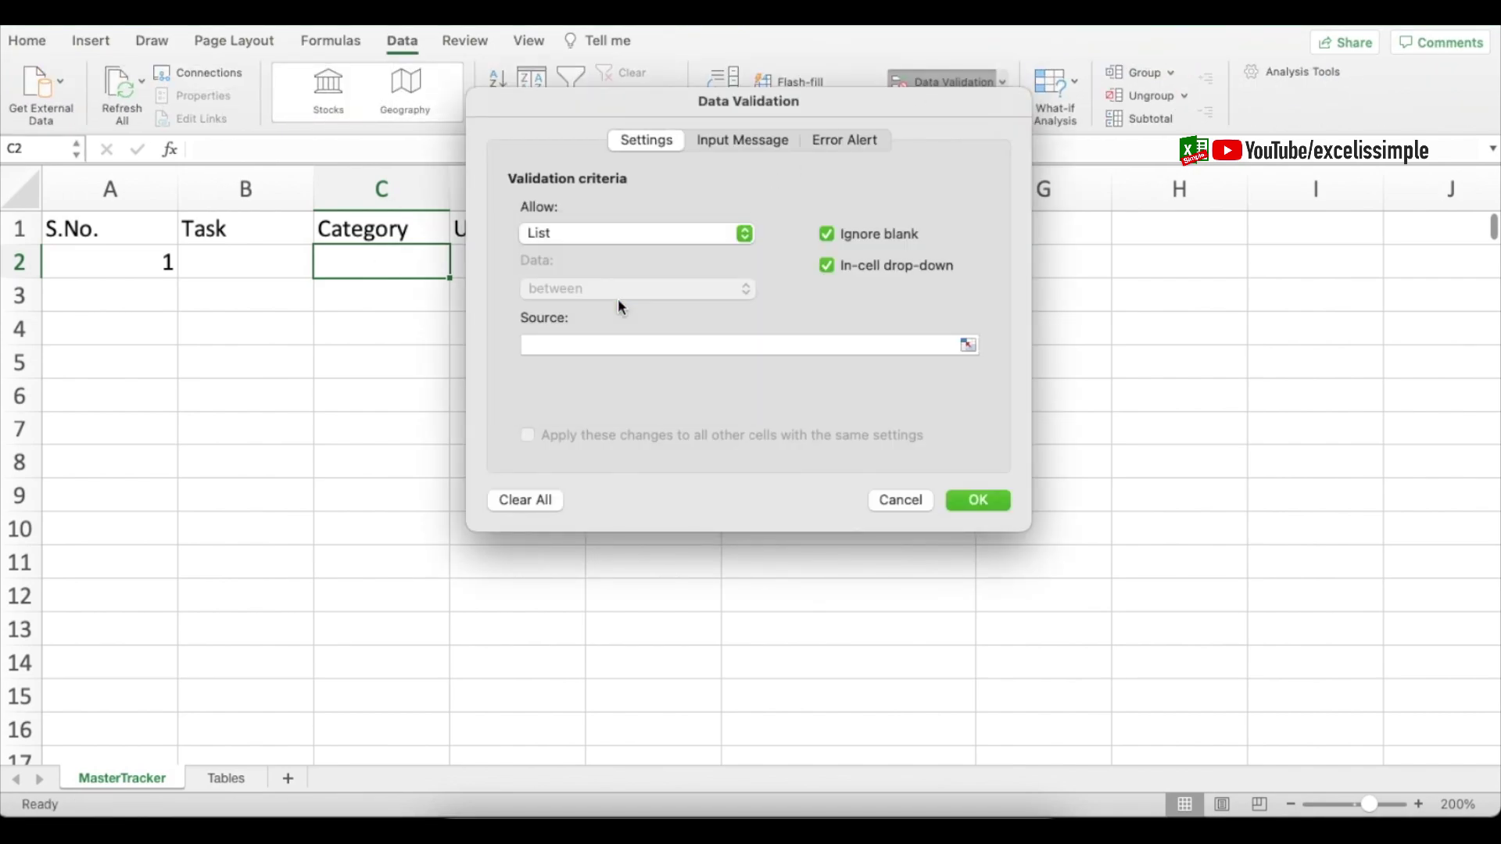
click(624, 346)
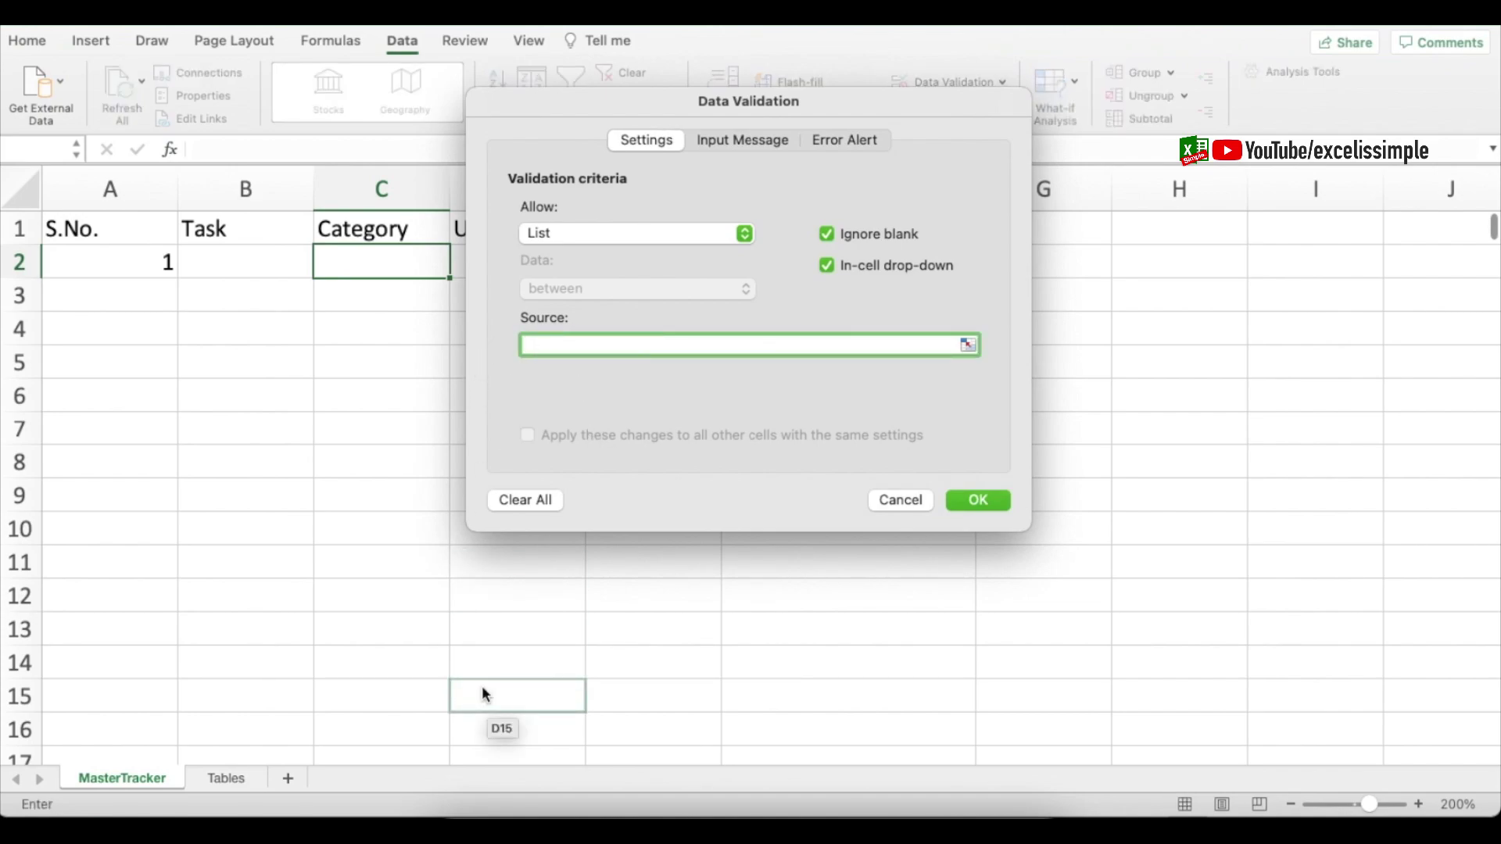
click(228, 777)
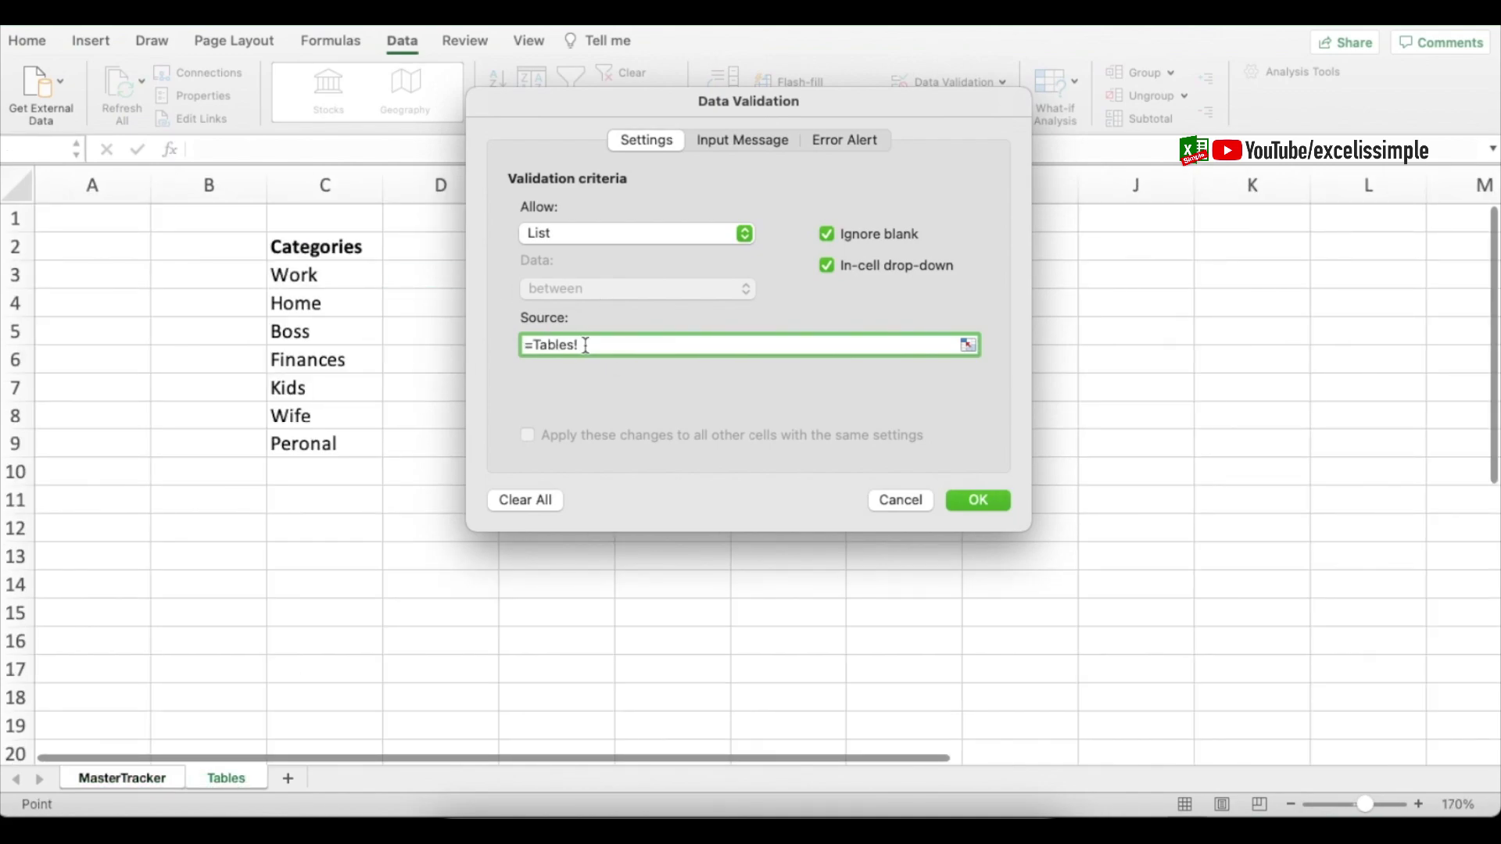
drag(332, 268, 331, 439)
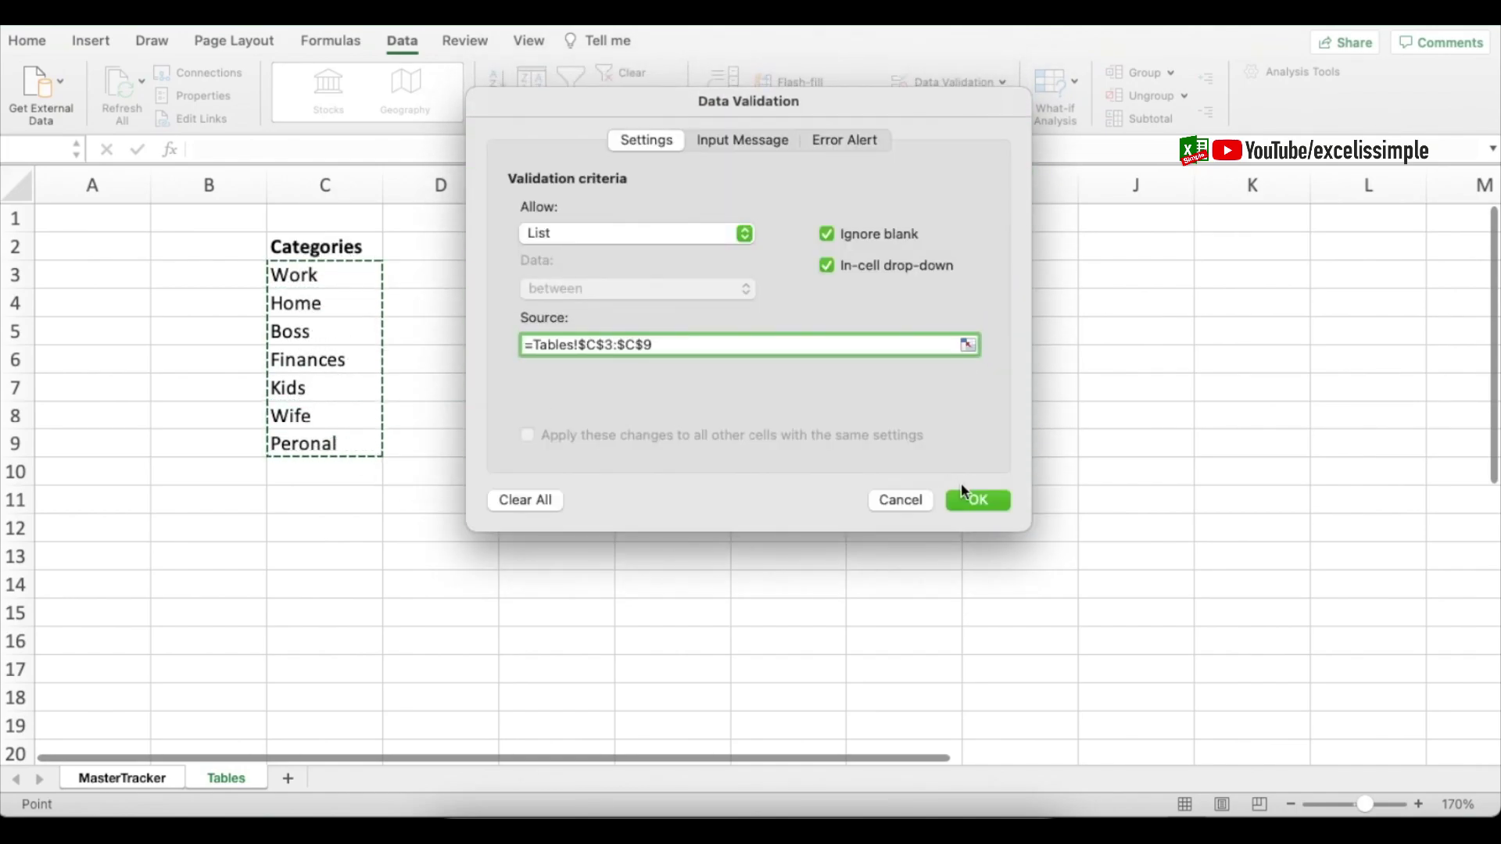
click(977, 502)
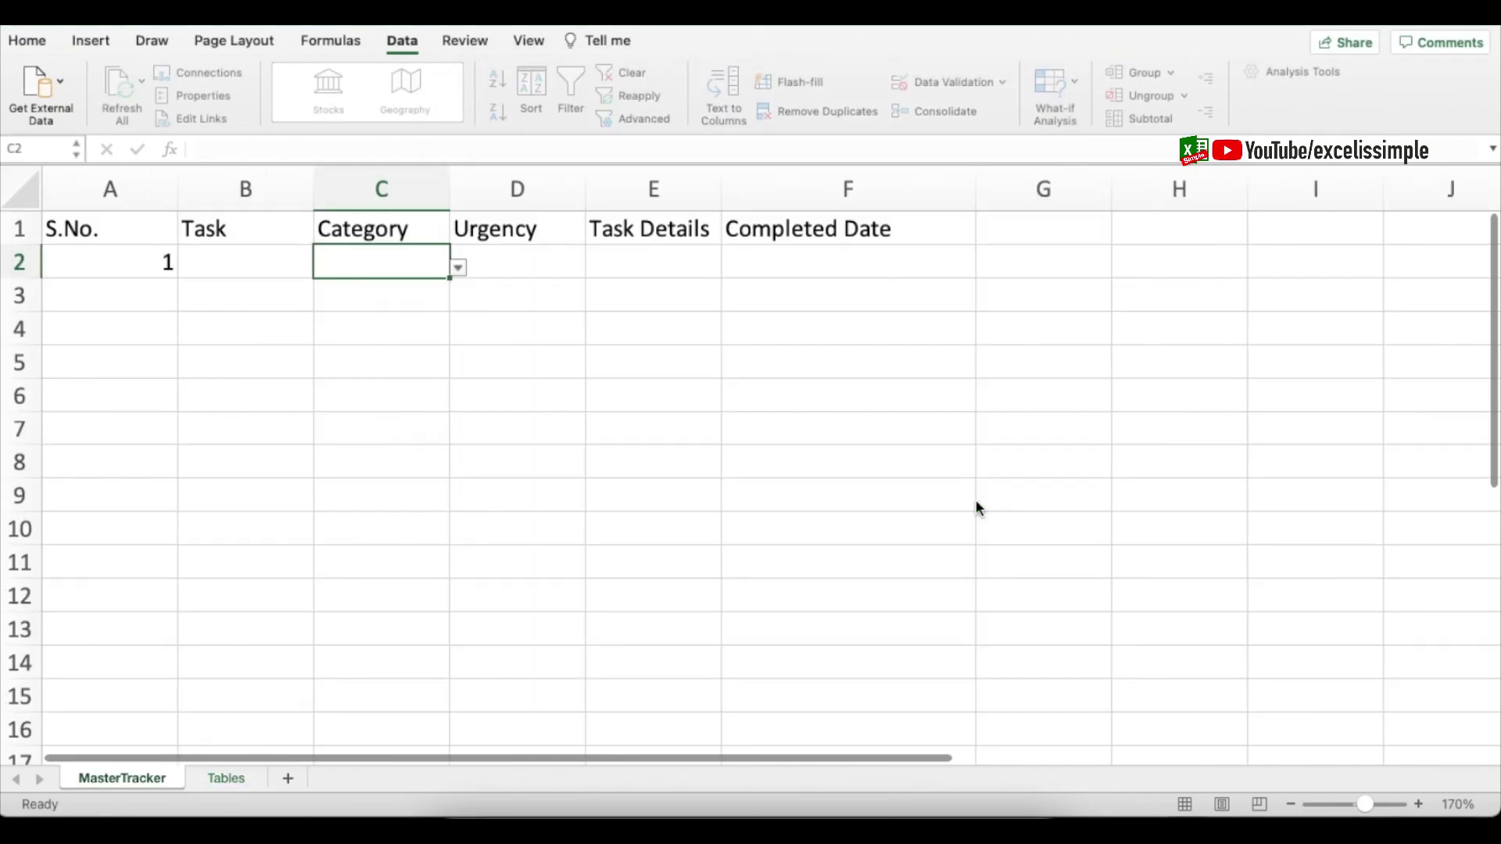
click(460, 269)
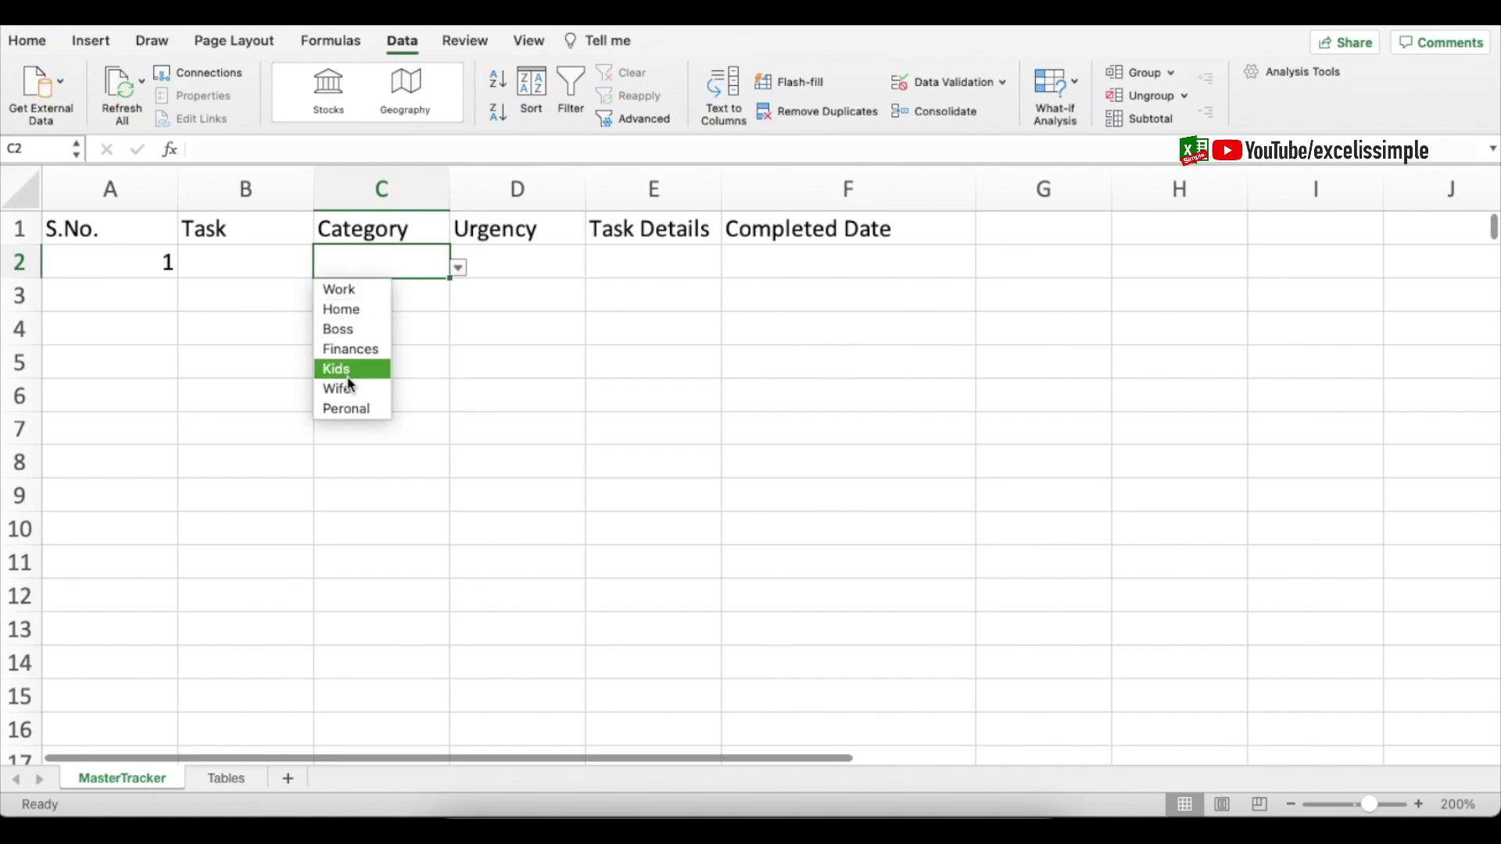
- Add List data validation to Urgency cell D2 with the source =Tables!$E$3:$E$6
click(510, 265)
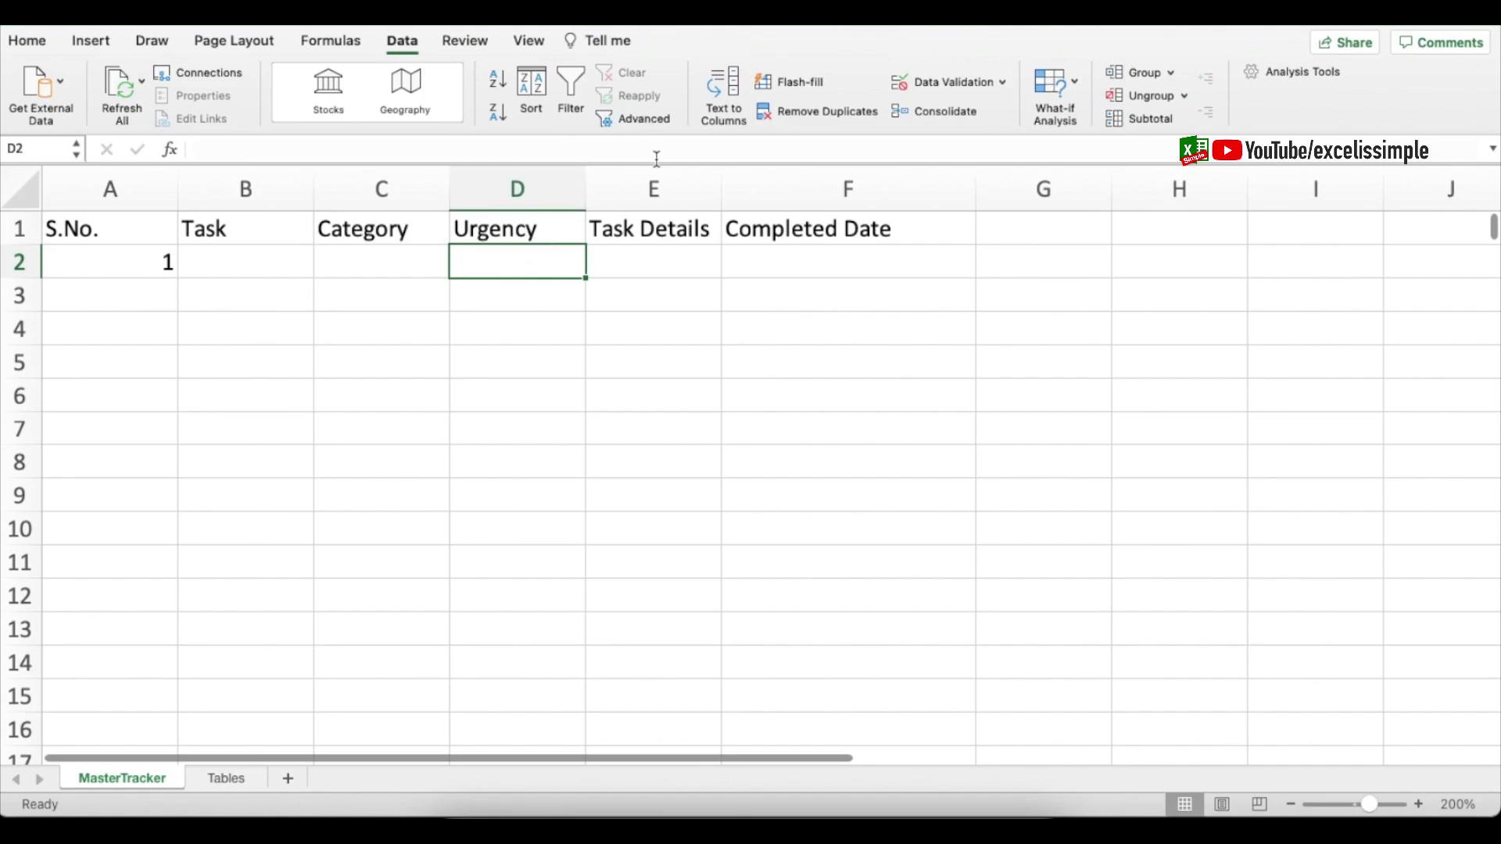
click(928, 82)
click(655, 235)
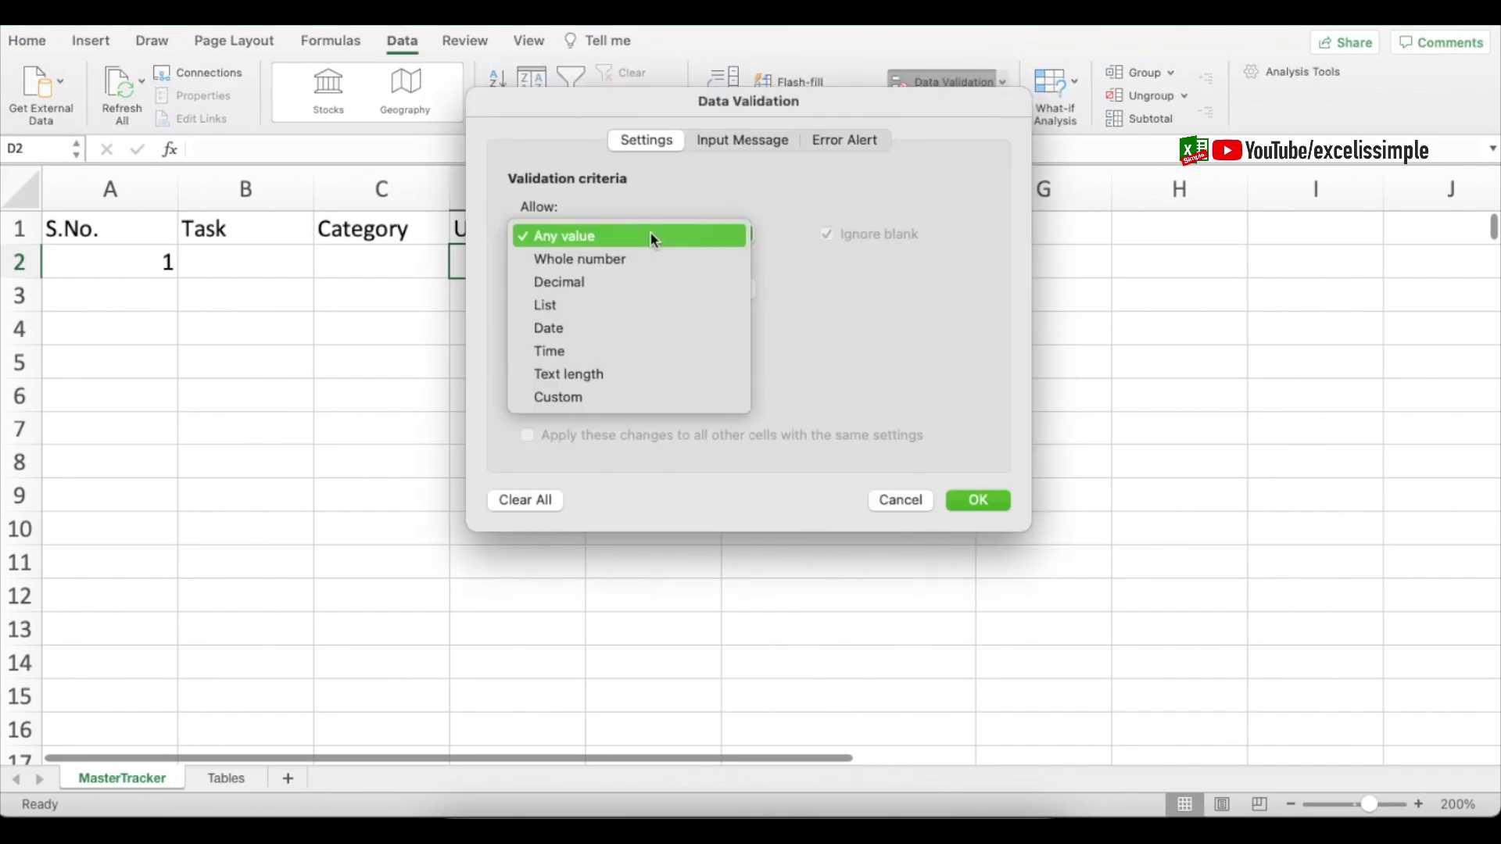
click(579, 305)
click(559, 345)
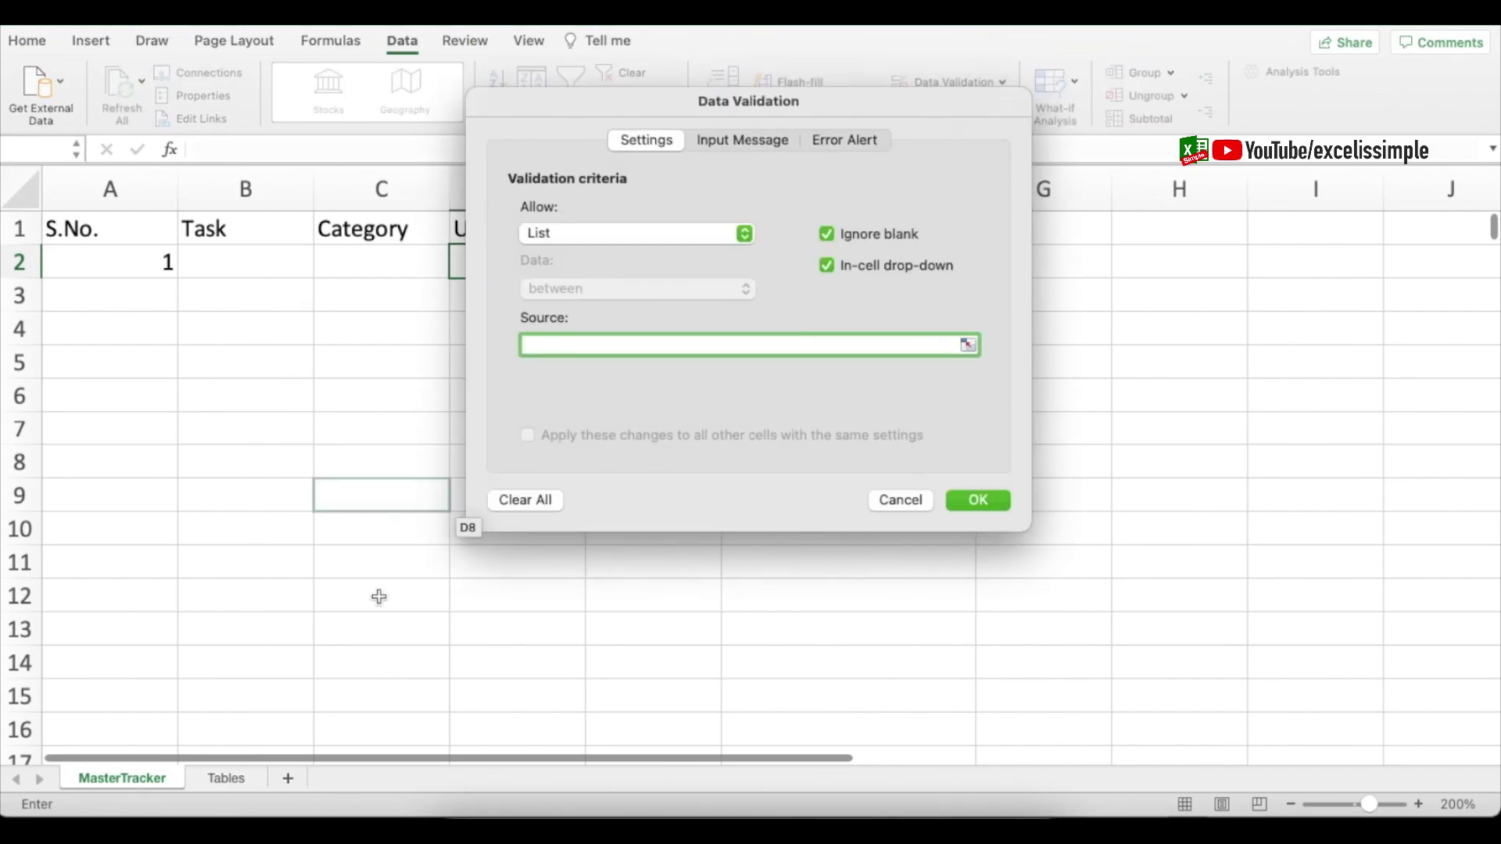
click(233, 779)
drag(559, 275, 573, 362)
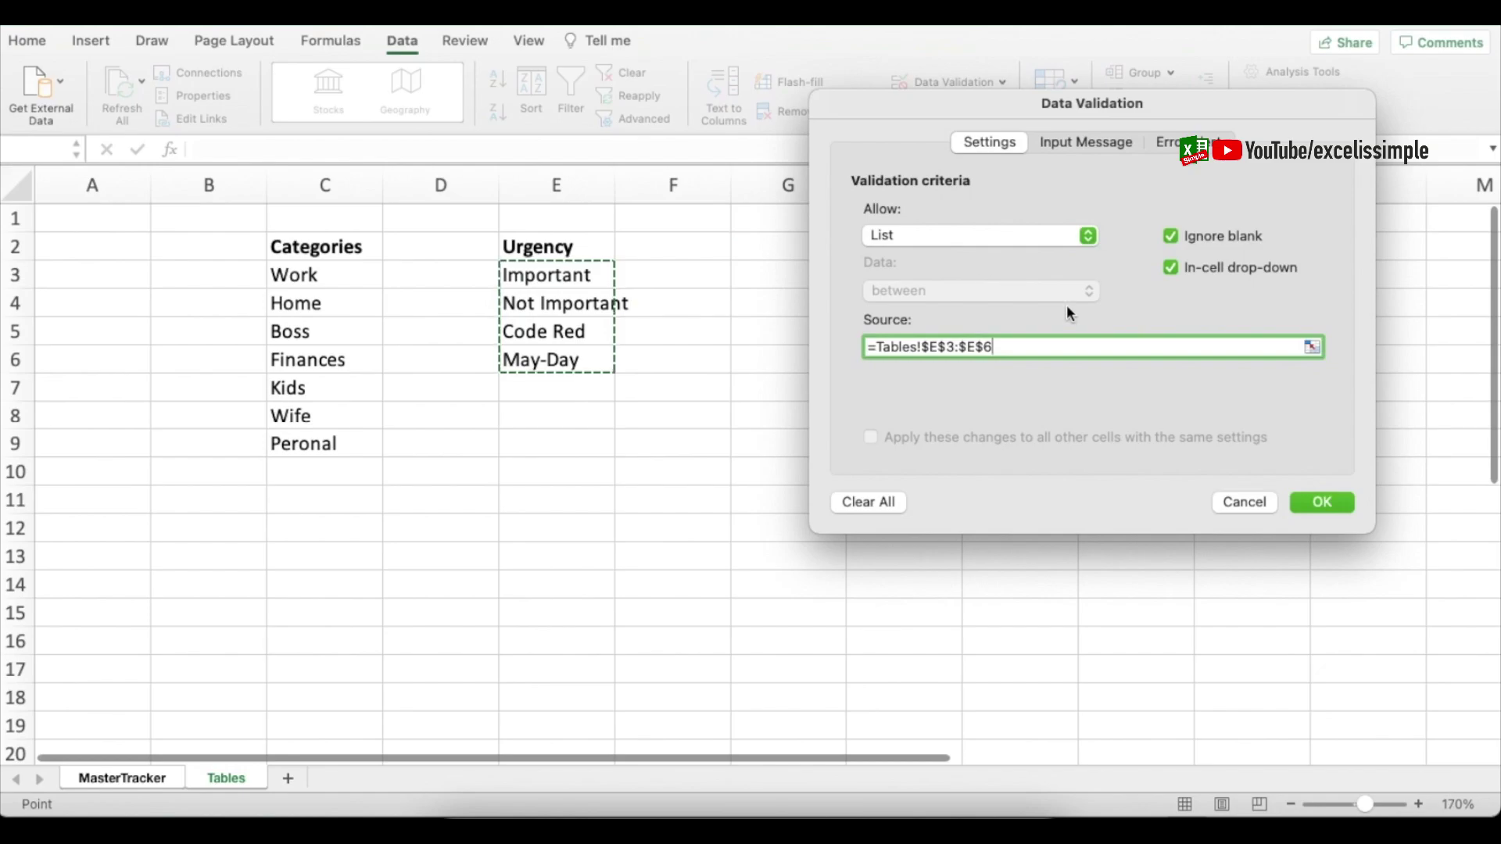
click(1323, 504)
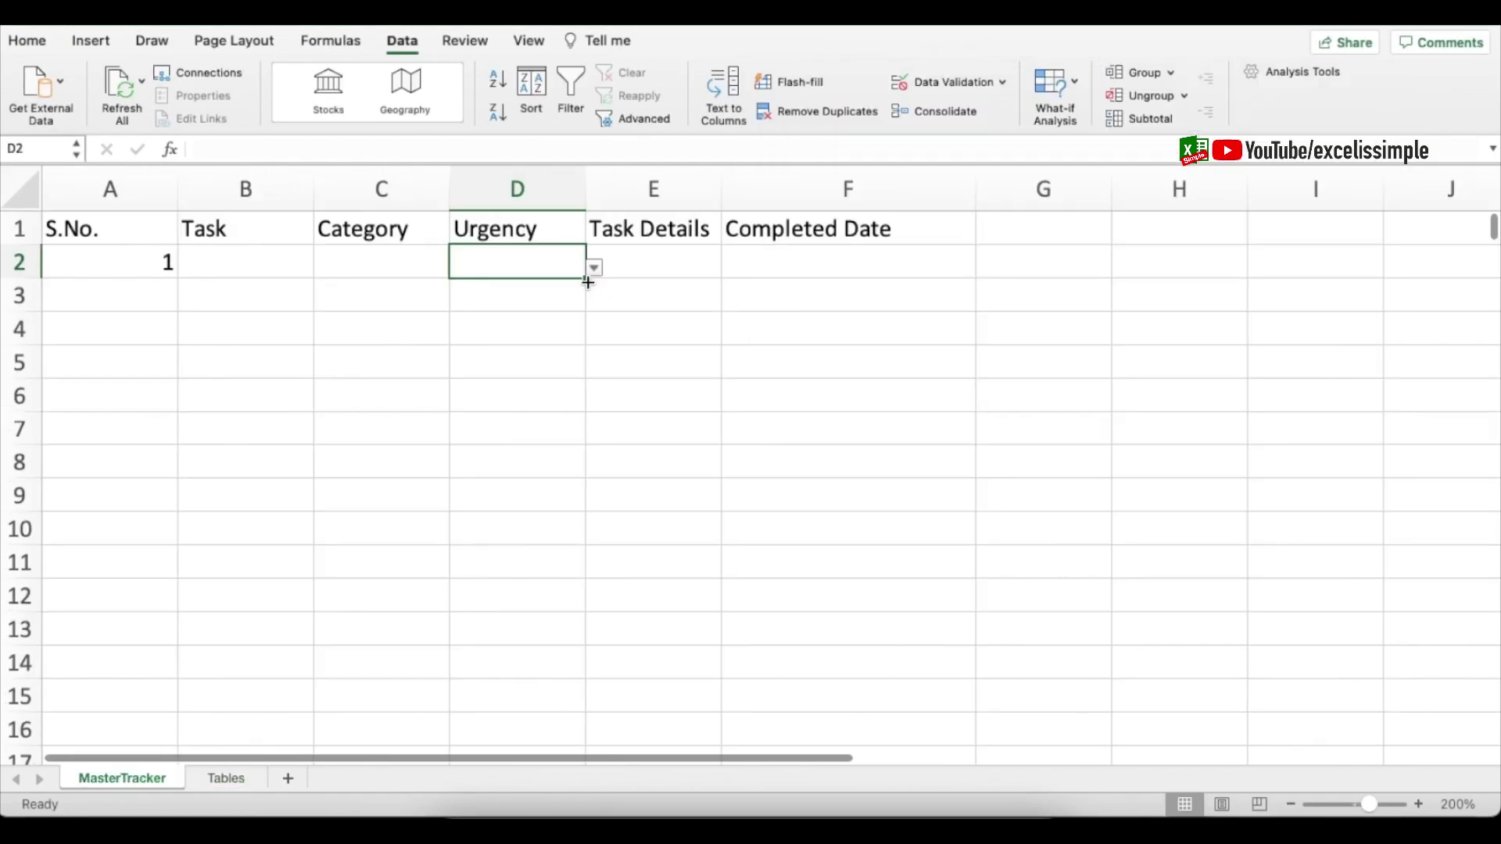
- Check the drop-down choices in Urgency cell D2 and Category cell C2 without choosing any value
click(595, 268)
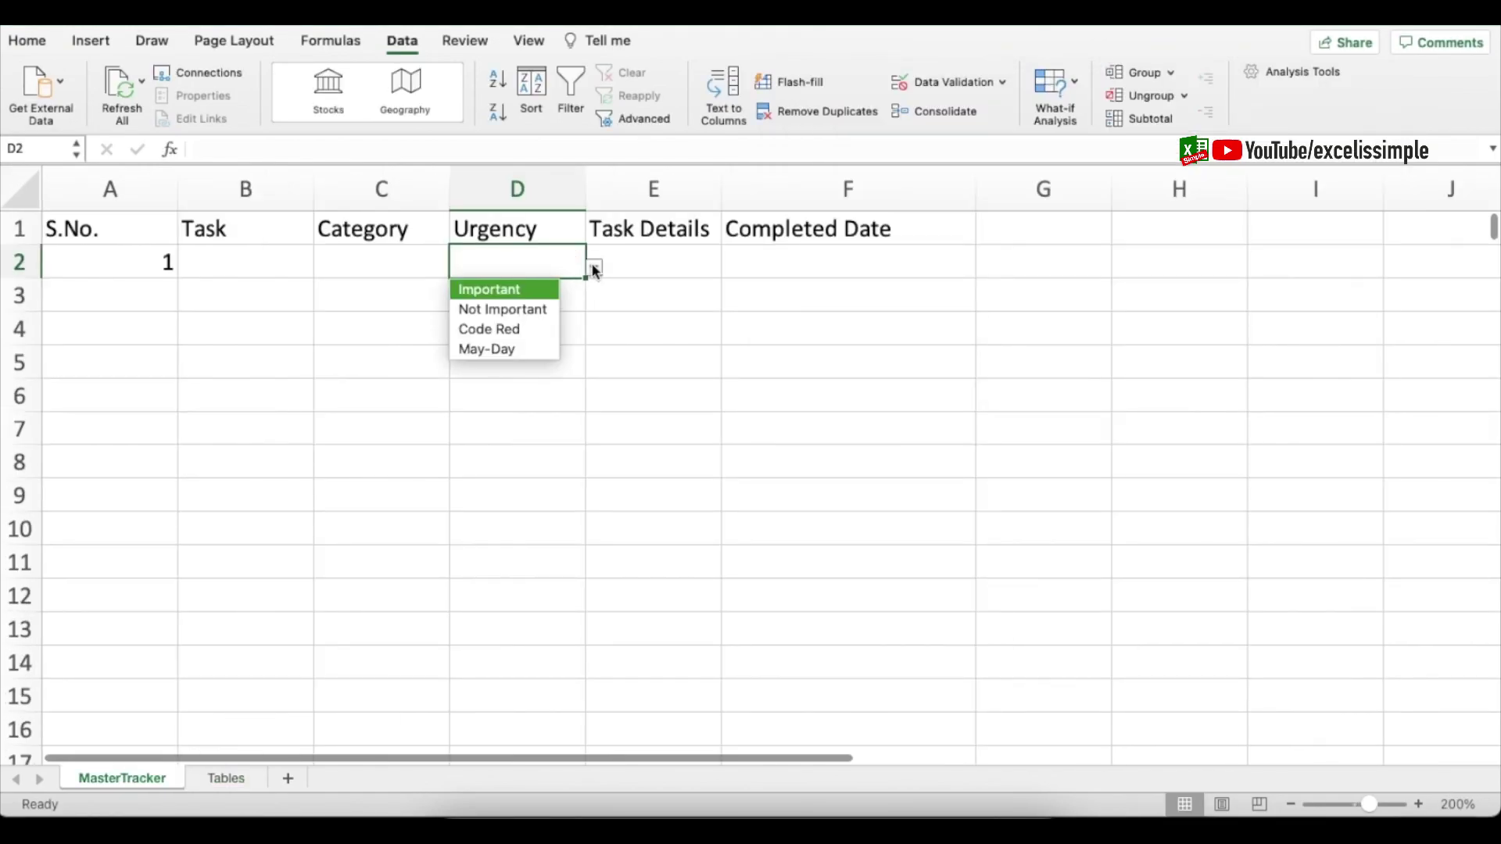
click(654, 302)
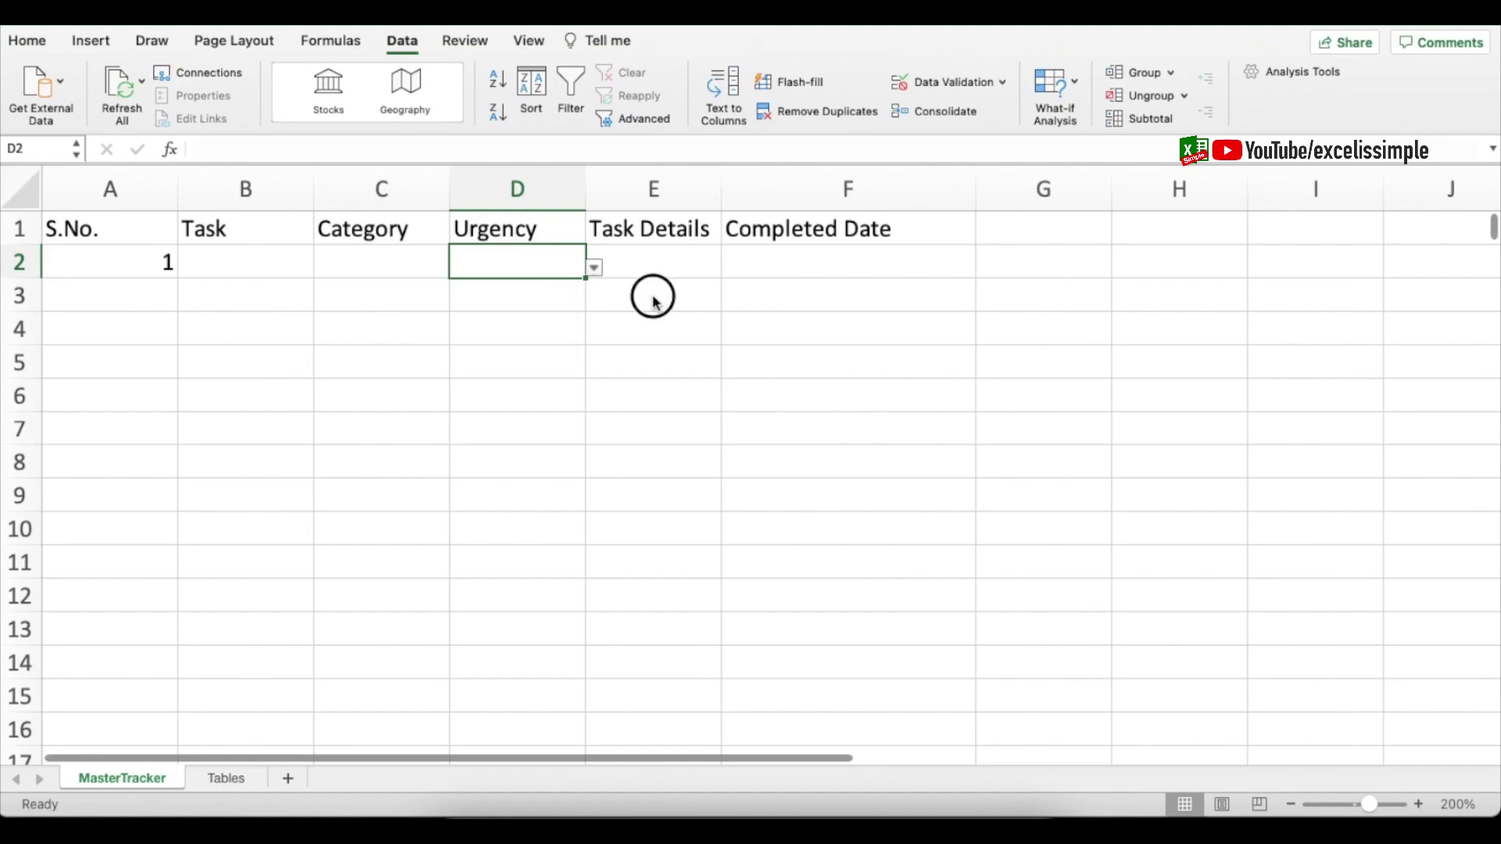
click(399, 266)
click(458, 268)
click(556, 261)
click(551, 261)
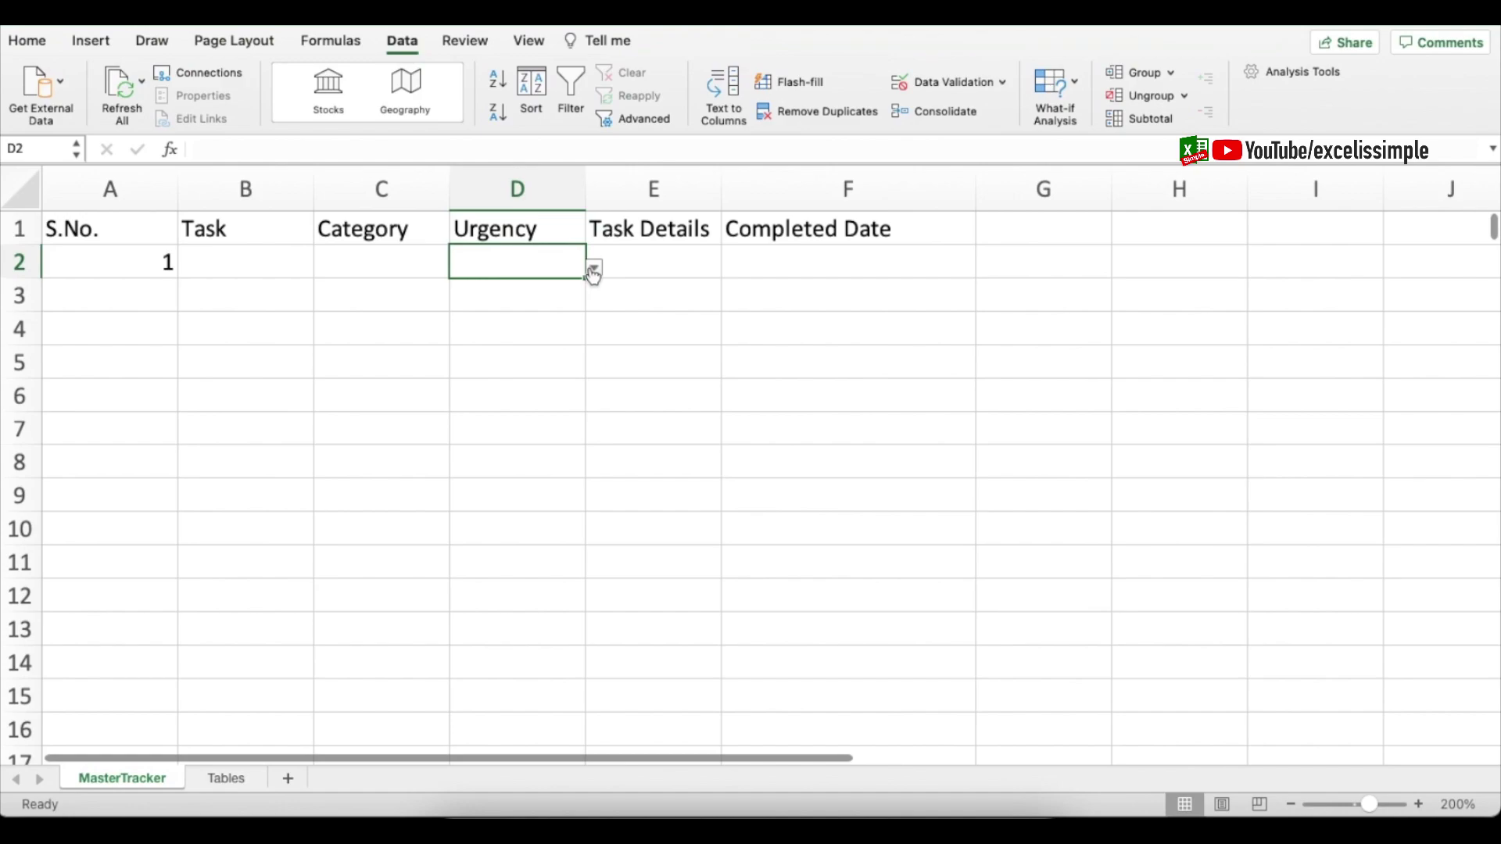
- Freeze the panes below the header row of MasterTracker, using cell A2 as the starting point
key(ctrl+Home)
click(107, 261)
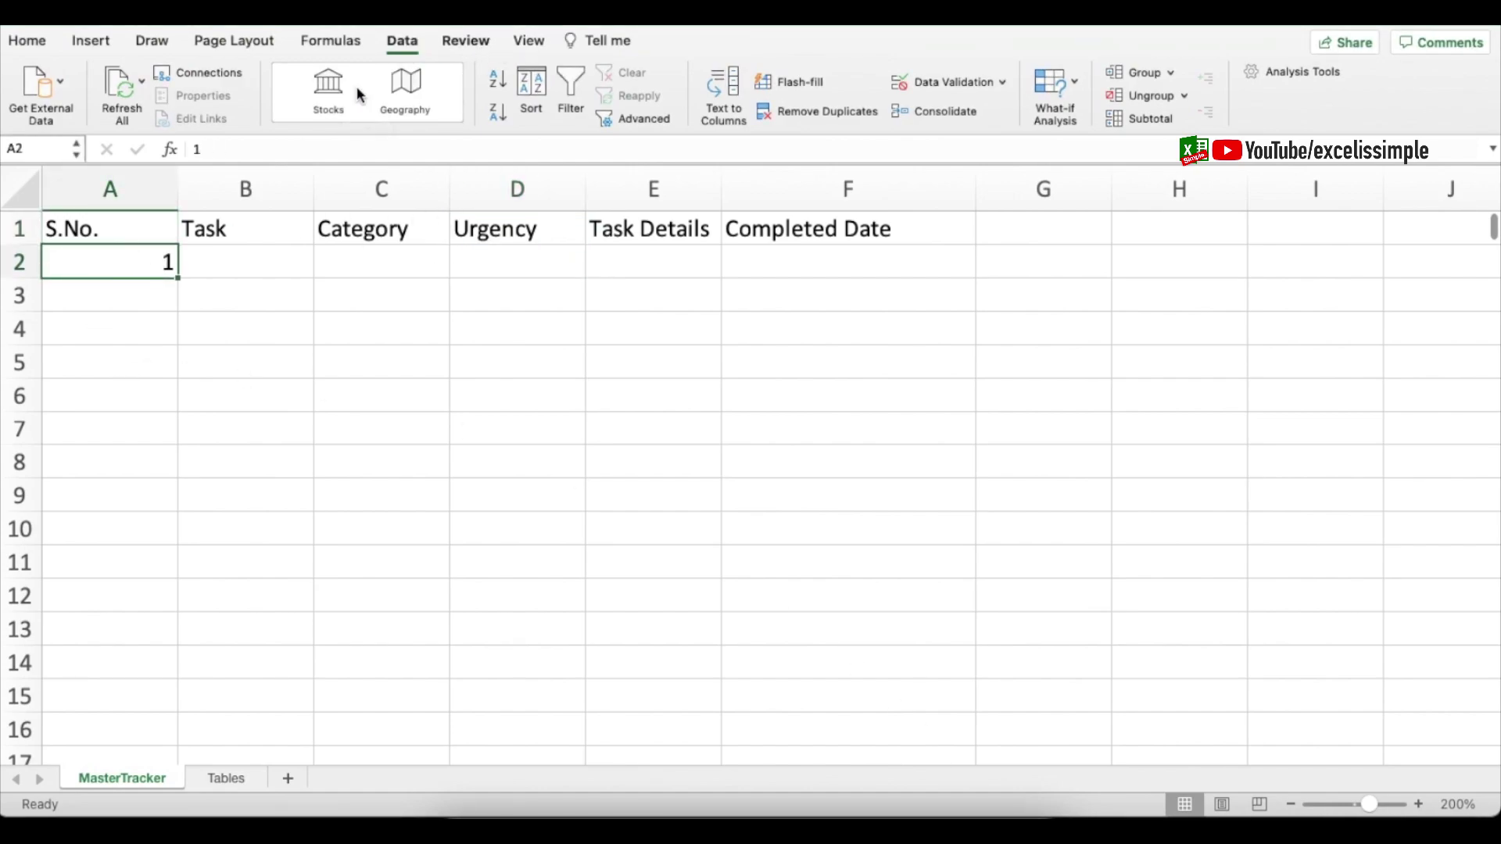
click(529, 40)
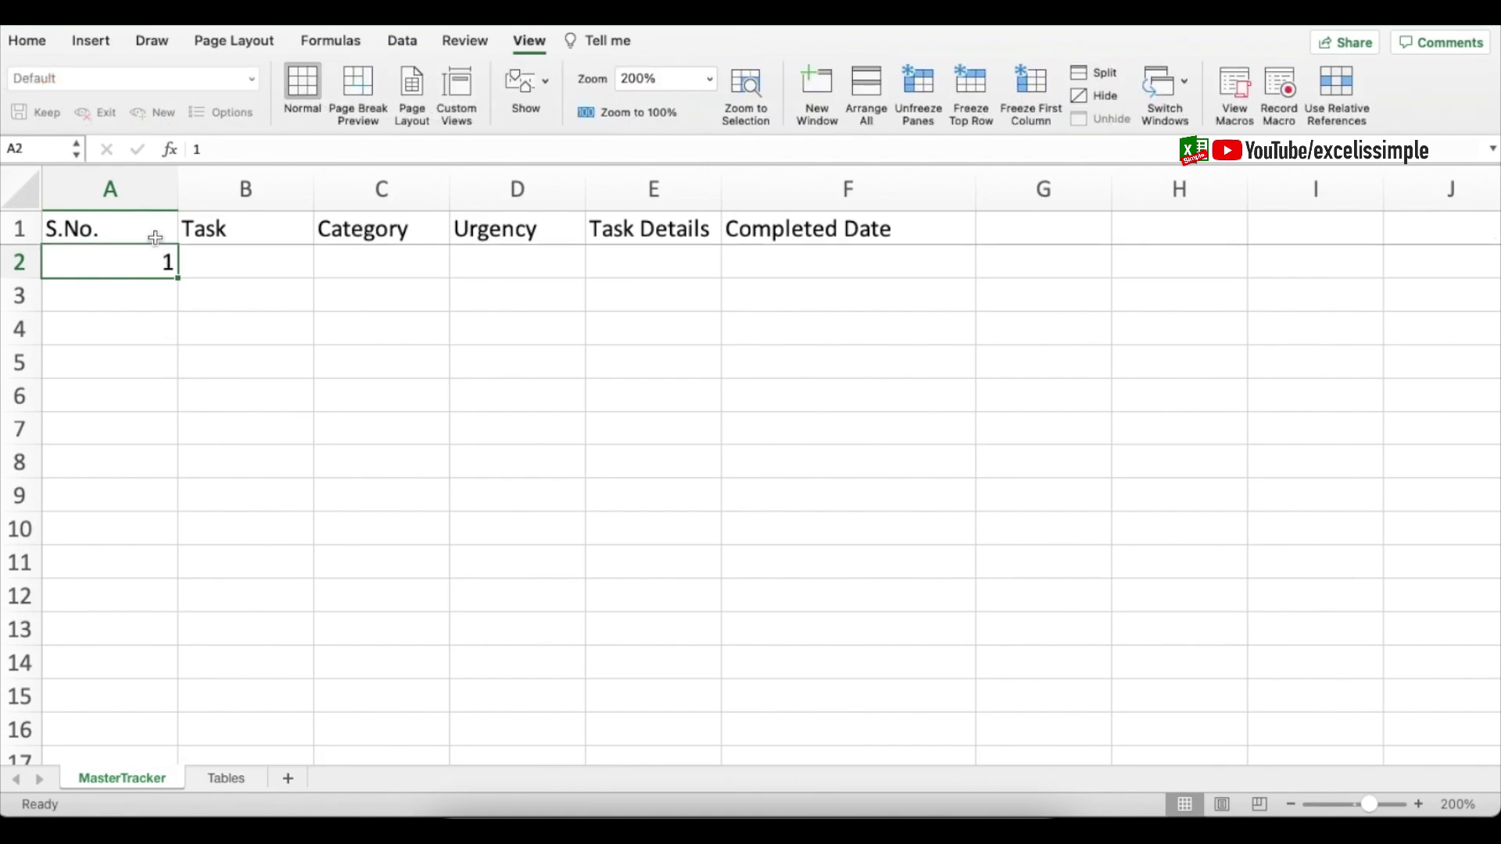
- Make the headings in A1:F1 bold and add cell borders throughout columns A to F
drag(155, 237, 881, 205)
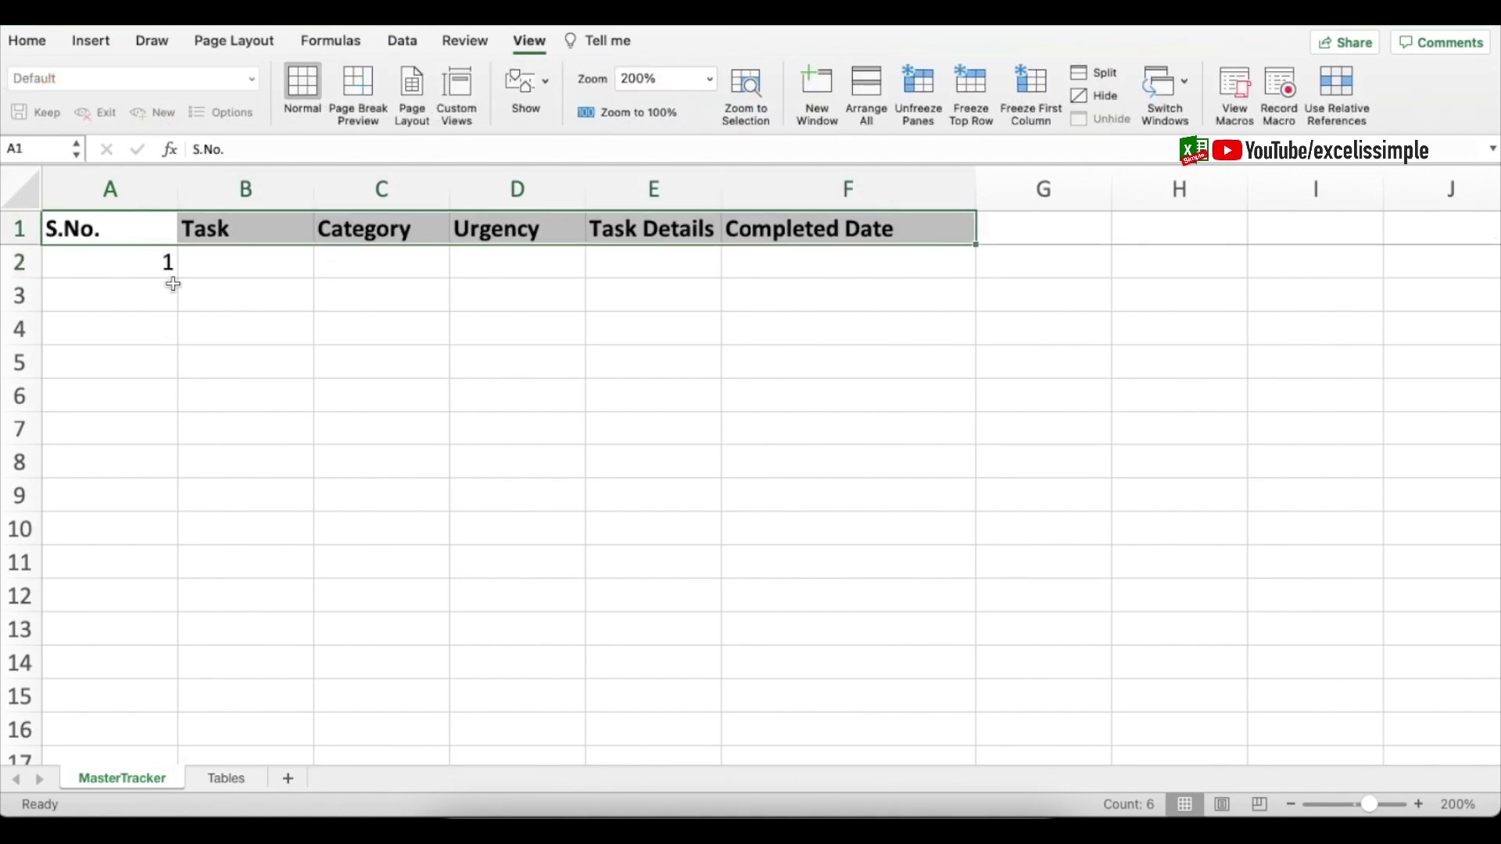
click(127, 264)
click(129, 229)
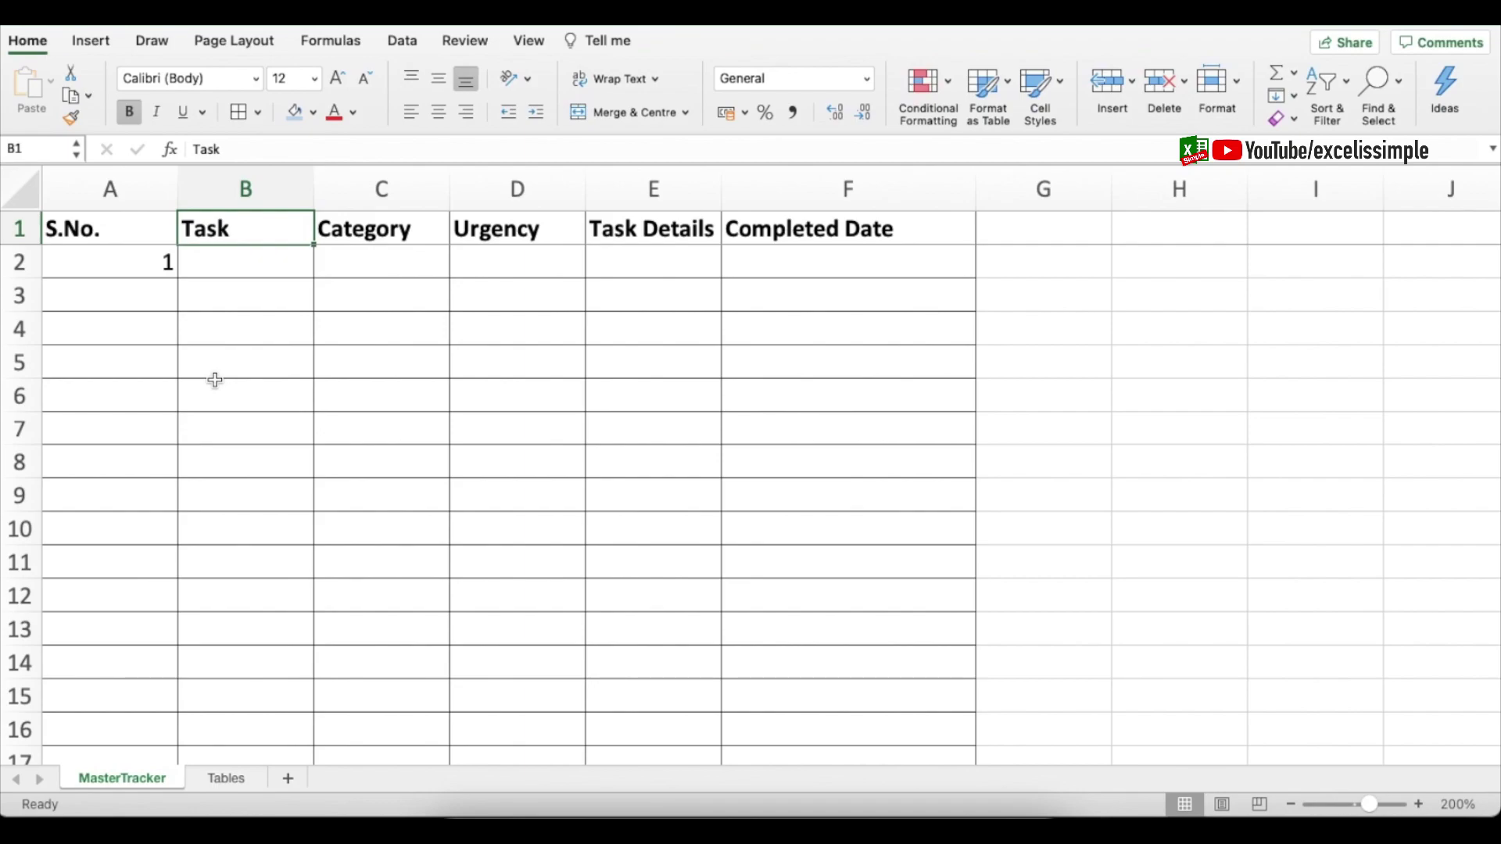
- Assign the range name tasklist to columns A through F of MasterTracker
drag(117, 187, 766, 187)
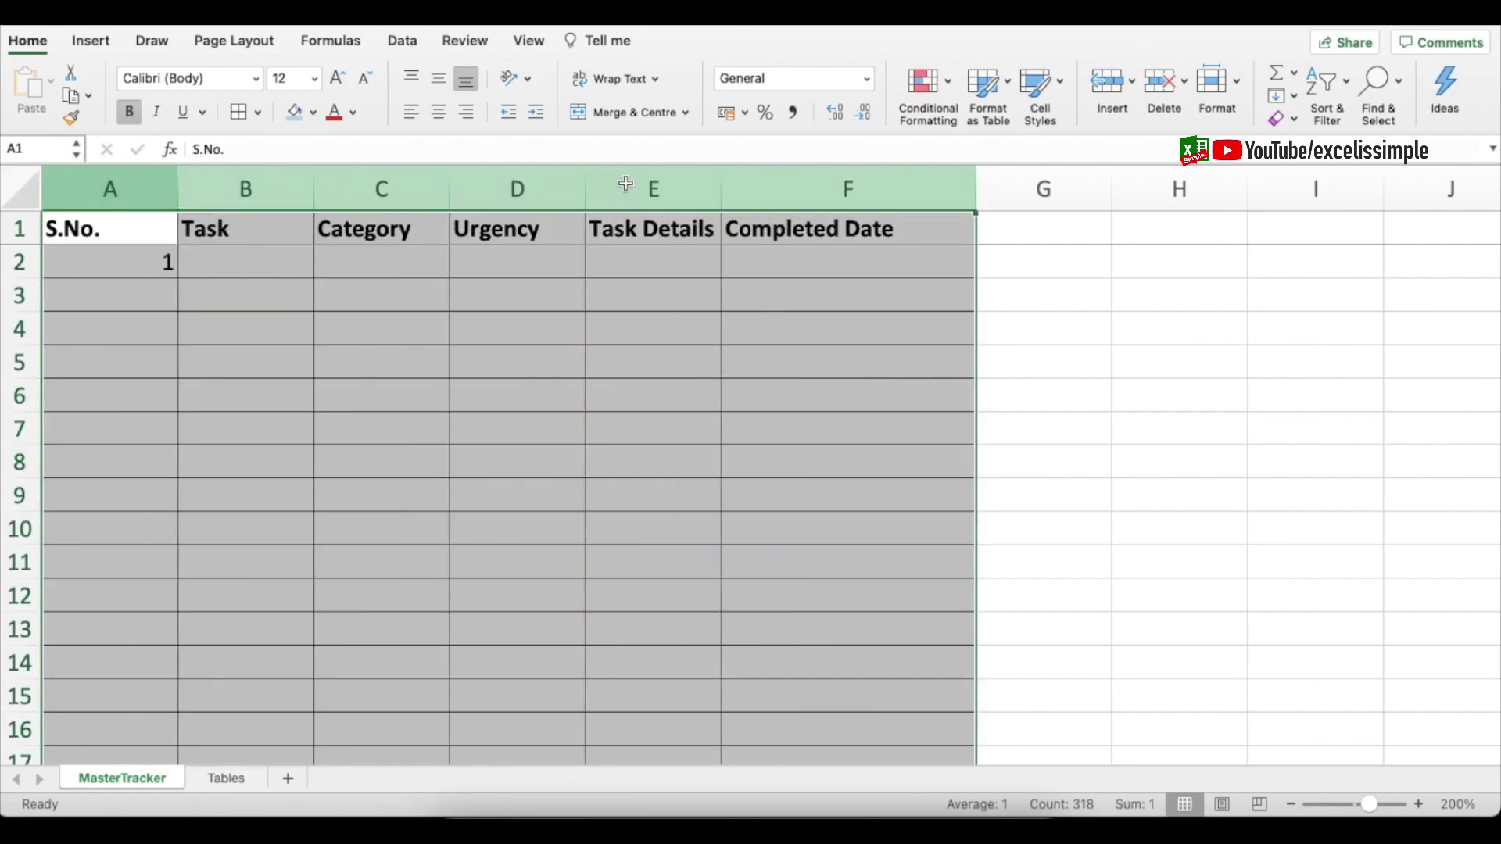
click(32, 148)
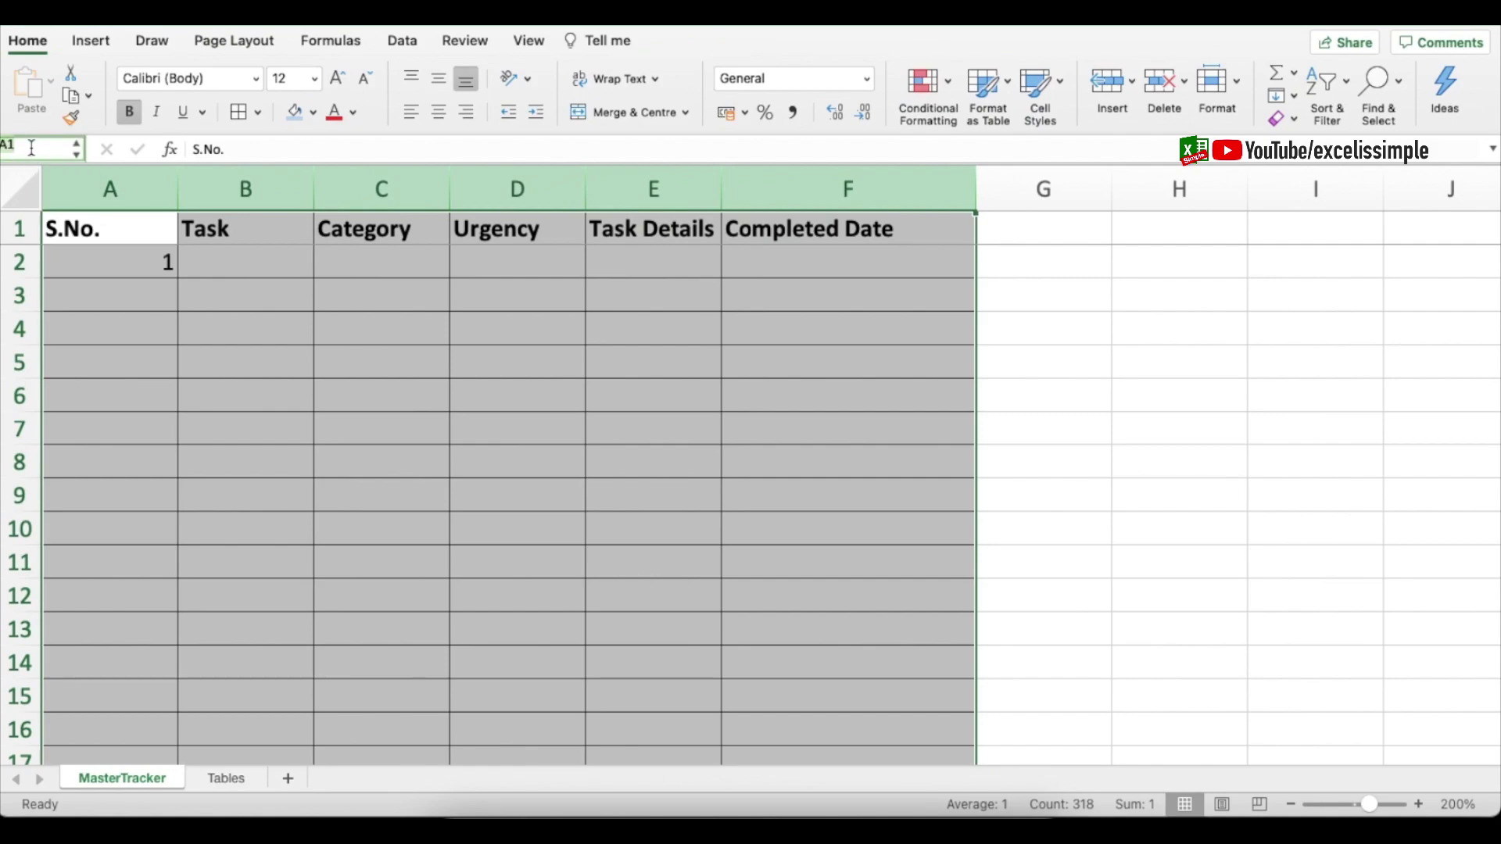
text(MasterData)
key(Return)
- Paste the dummy task rows into MasterTracker starting at A2, and widen the Task, Category and Task Details columns to fit
click(150, 269)
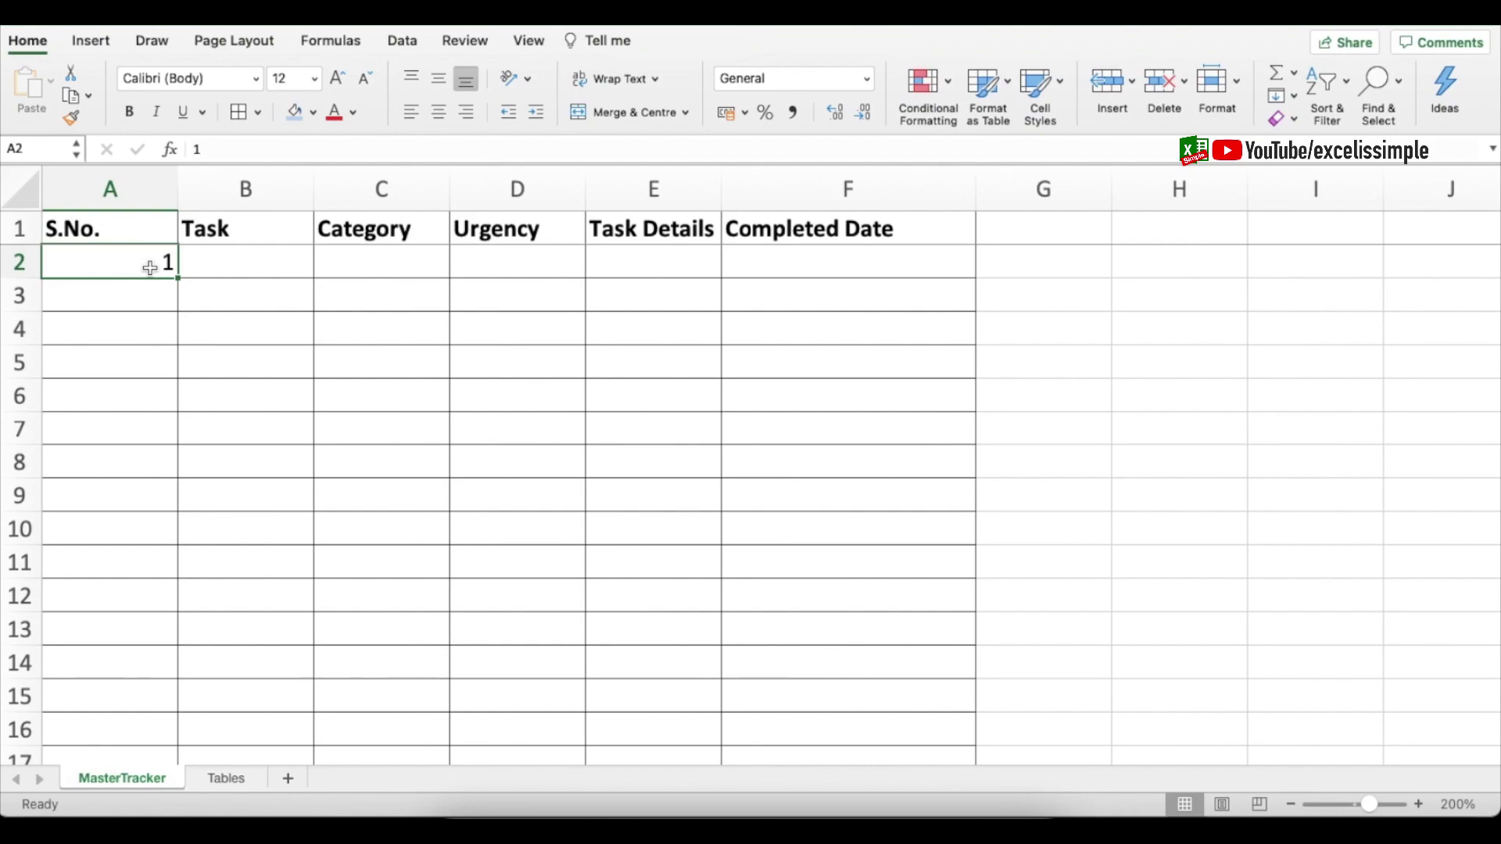
key(ctrl+v)
click(275, 263)
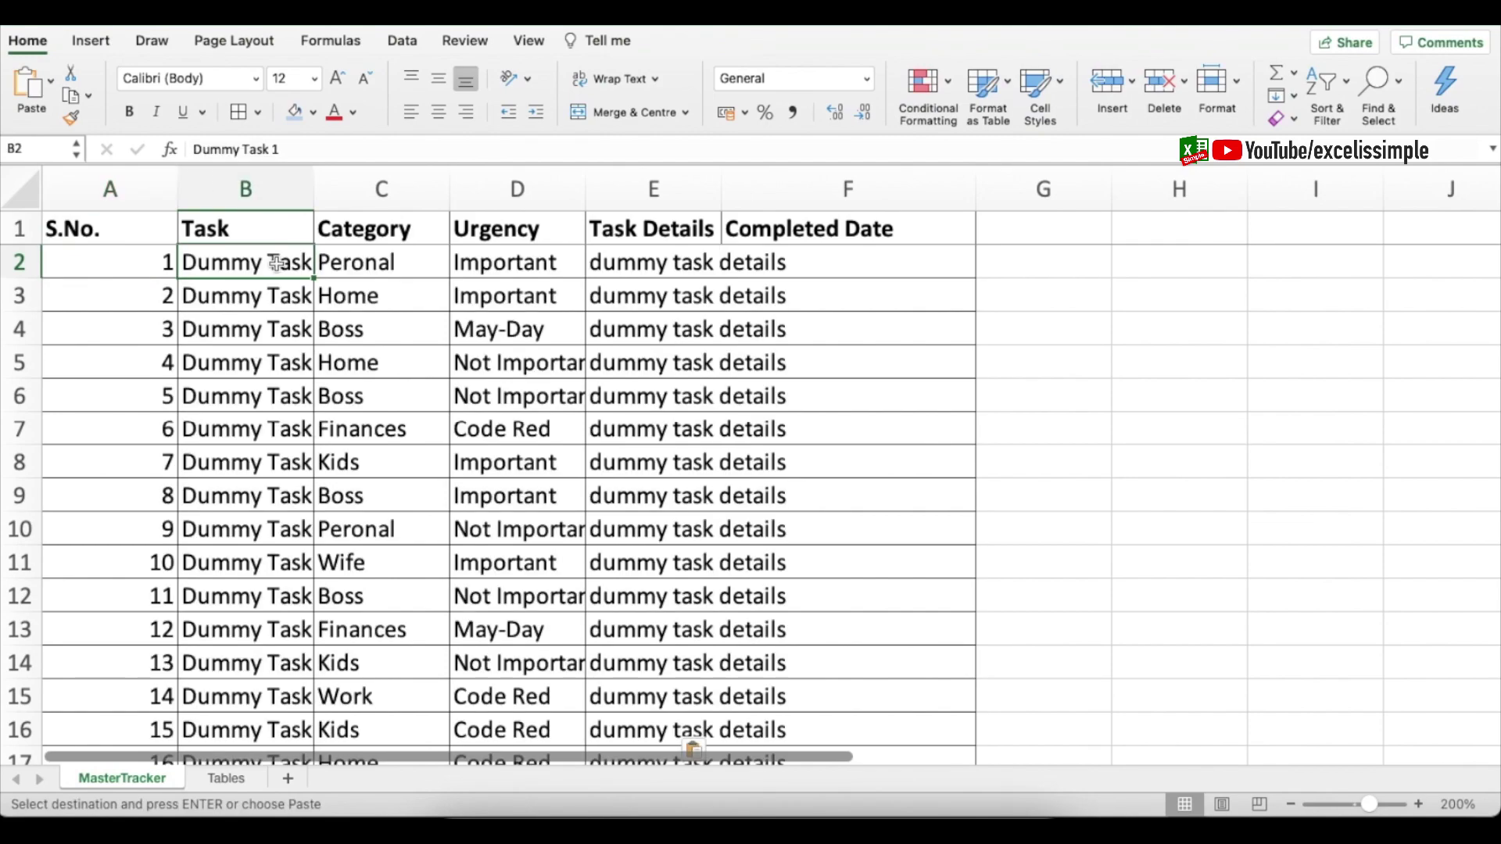
click(619, 441)
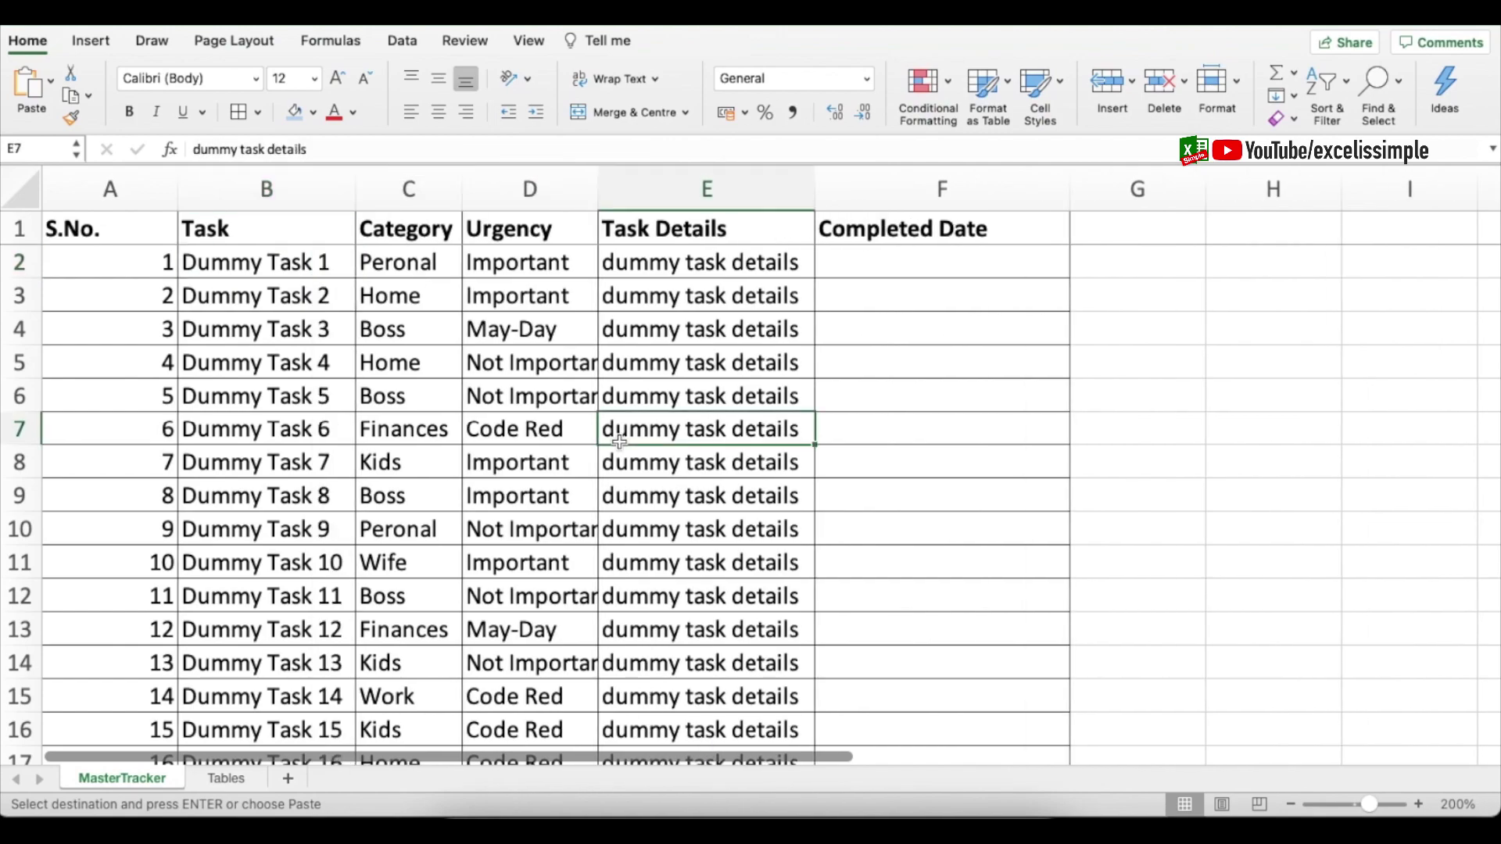
- Fill Completed Date with 04/01/2021 for the finished tasks in F2:F9, F11 and F13:F14, leaving F10 and F12 blank
click(894, 484)
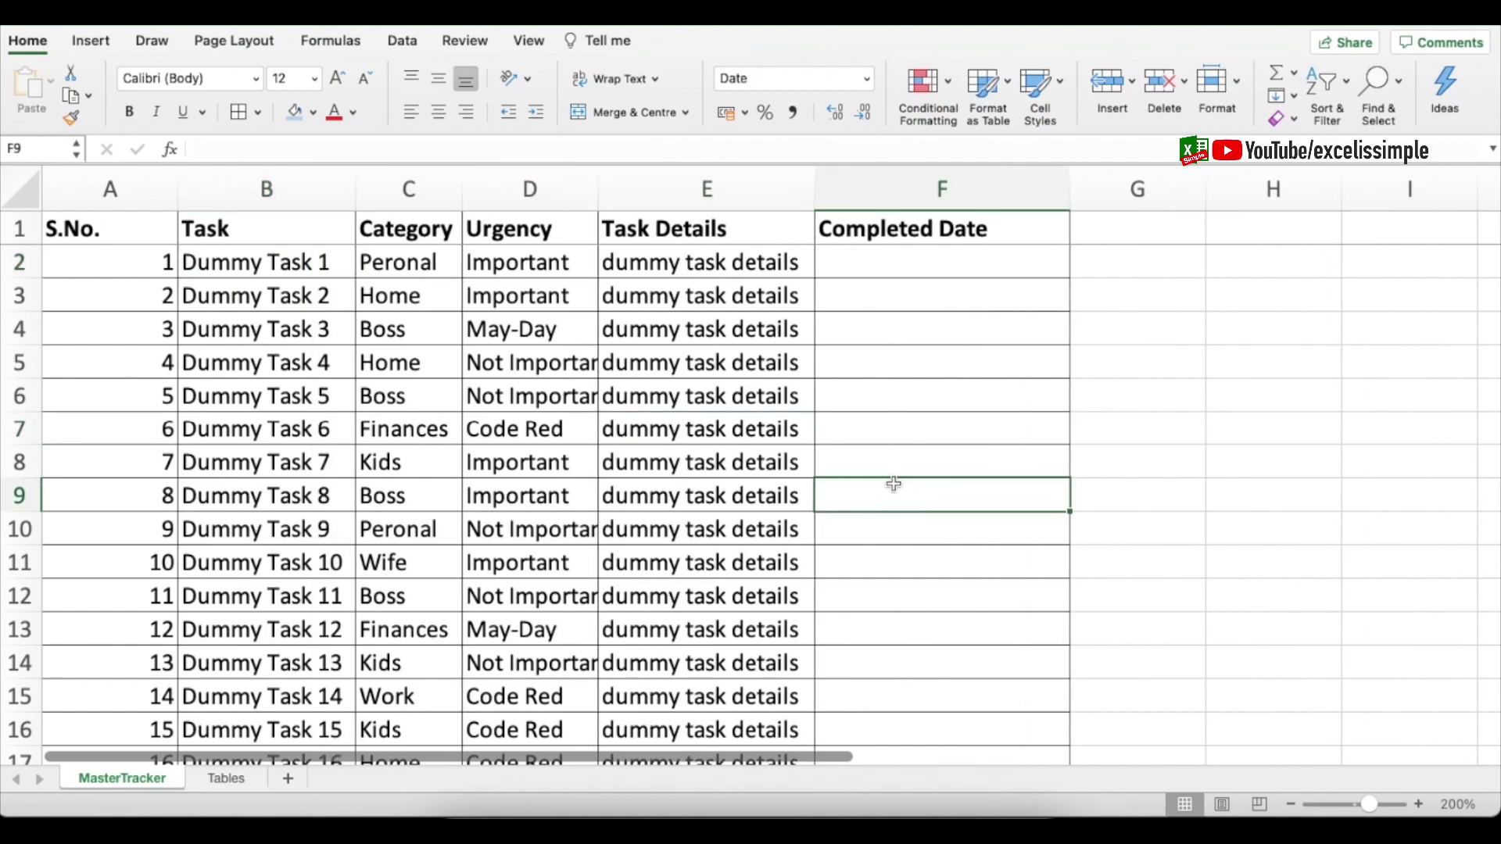
click(942, 262)
text(04/01/2021 04/01/2021 04/01/2021 04/01/2021 04/01/2021 04/01/2021 04/01/2021 04/01/2021  04/01/2021  04/01/2021 04/01/2021)
click(946, 383)
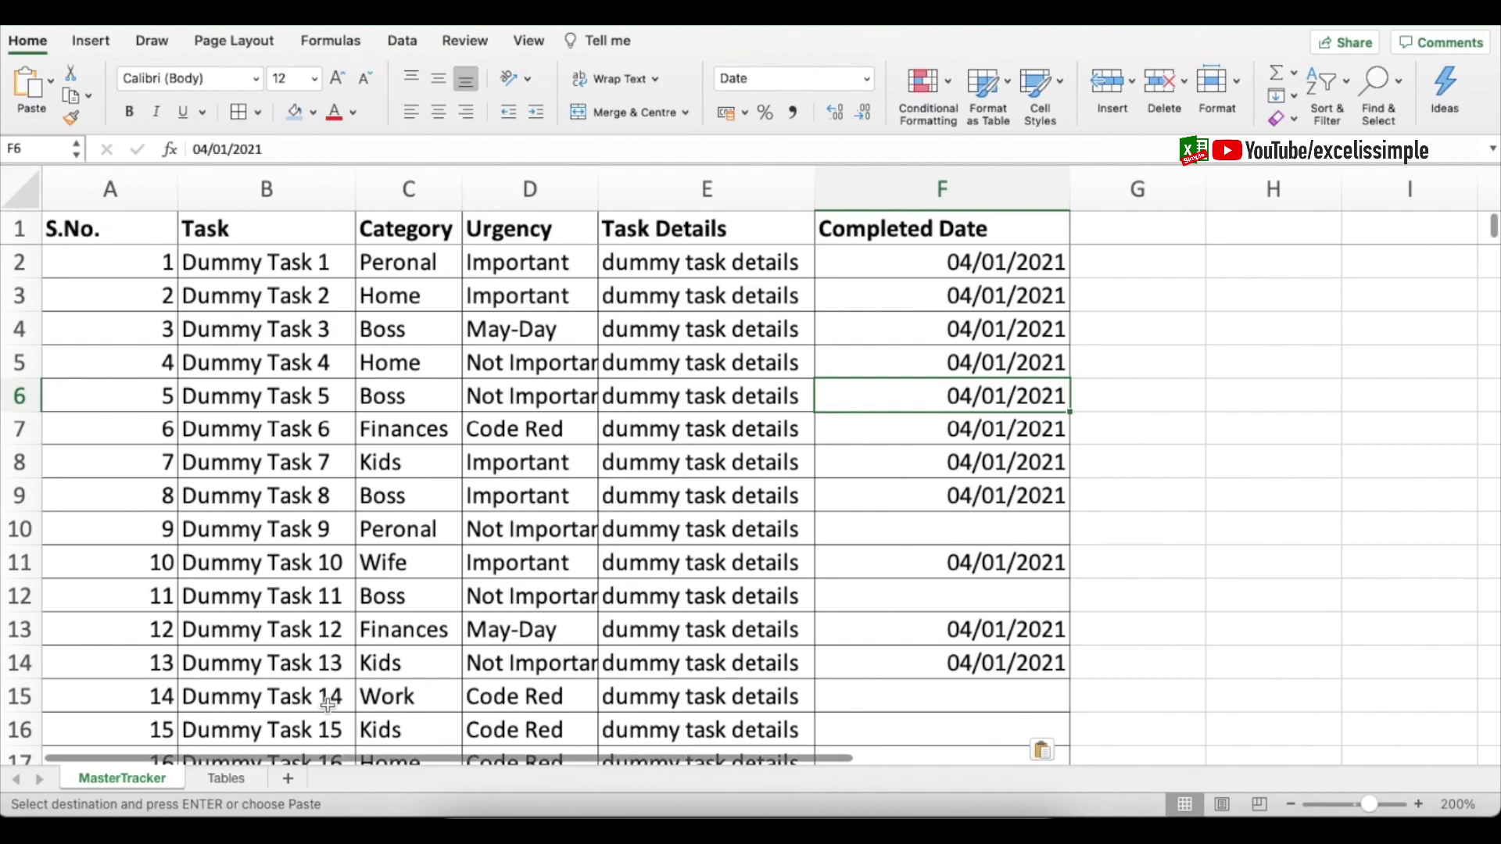
- Add a new sheet between MasterTracker and Tables and name it AllPendingTasks
click(287, 778)
double_click(226, 780)
text(AllPendingTasks)
key(Return)
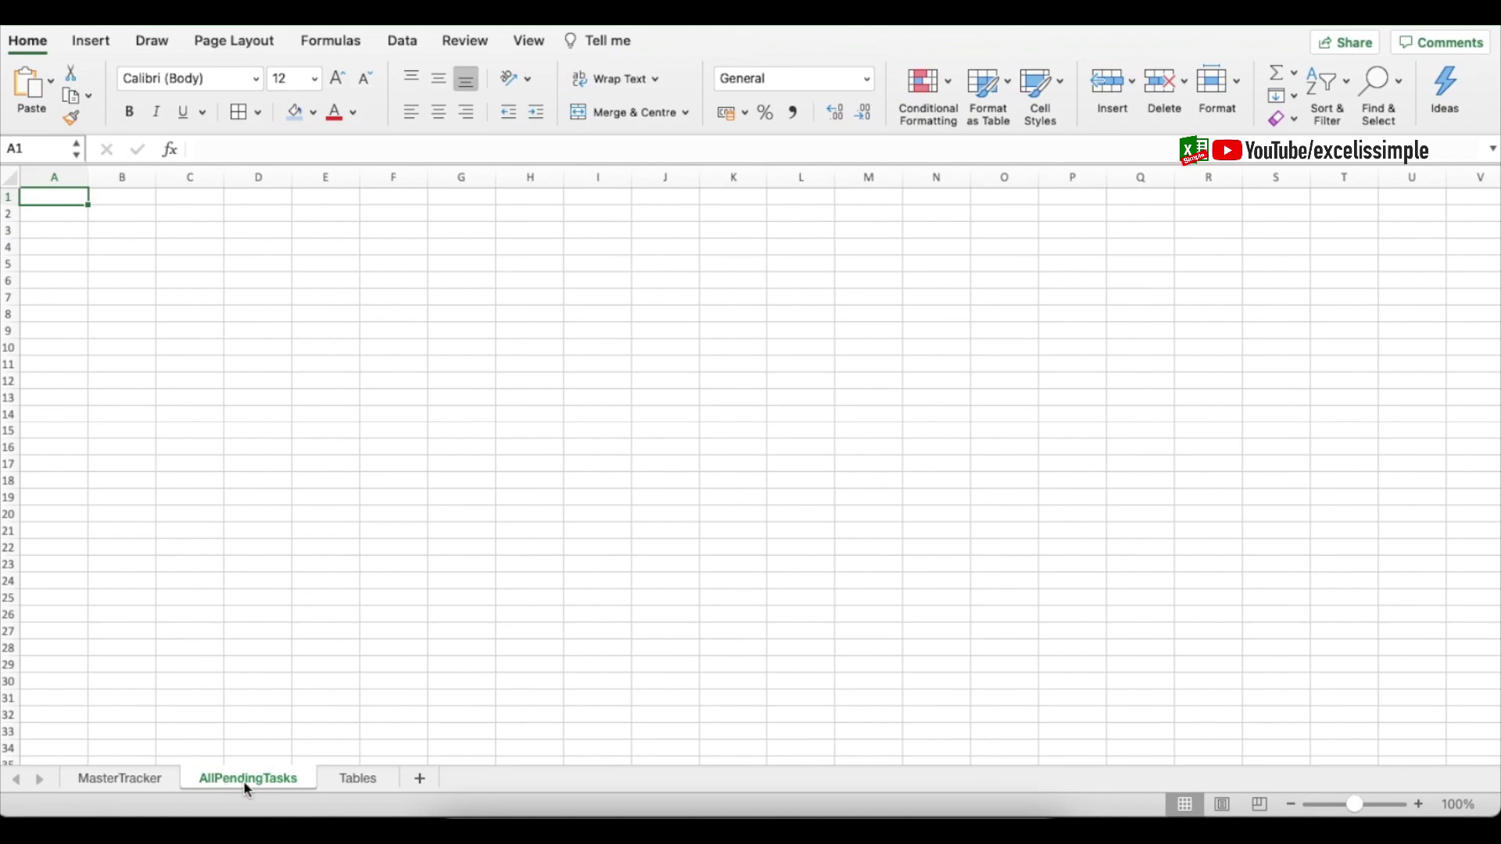
- Begin a FILTER formula in cell C3 of AllPendingTasks with the named range tasklist as its array
click(143, 777)
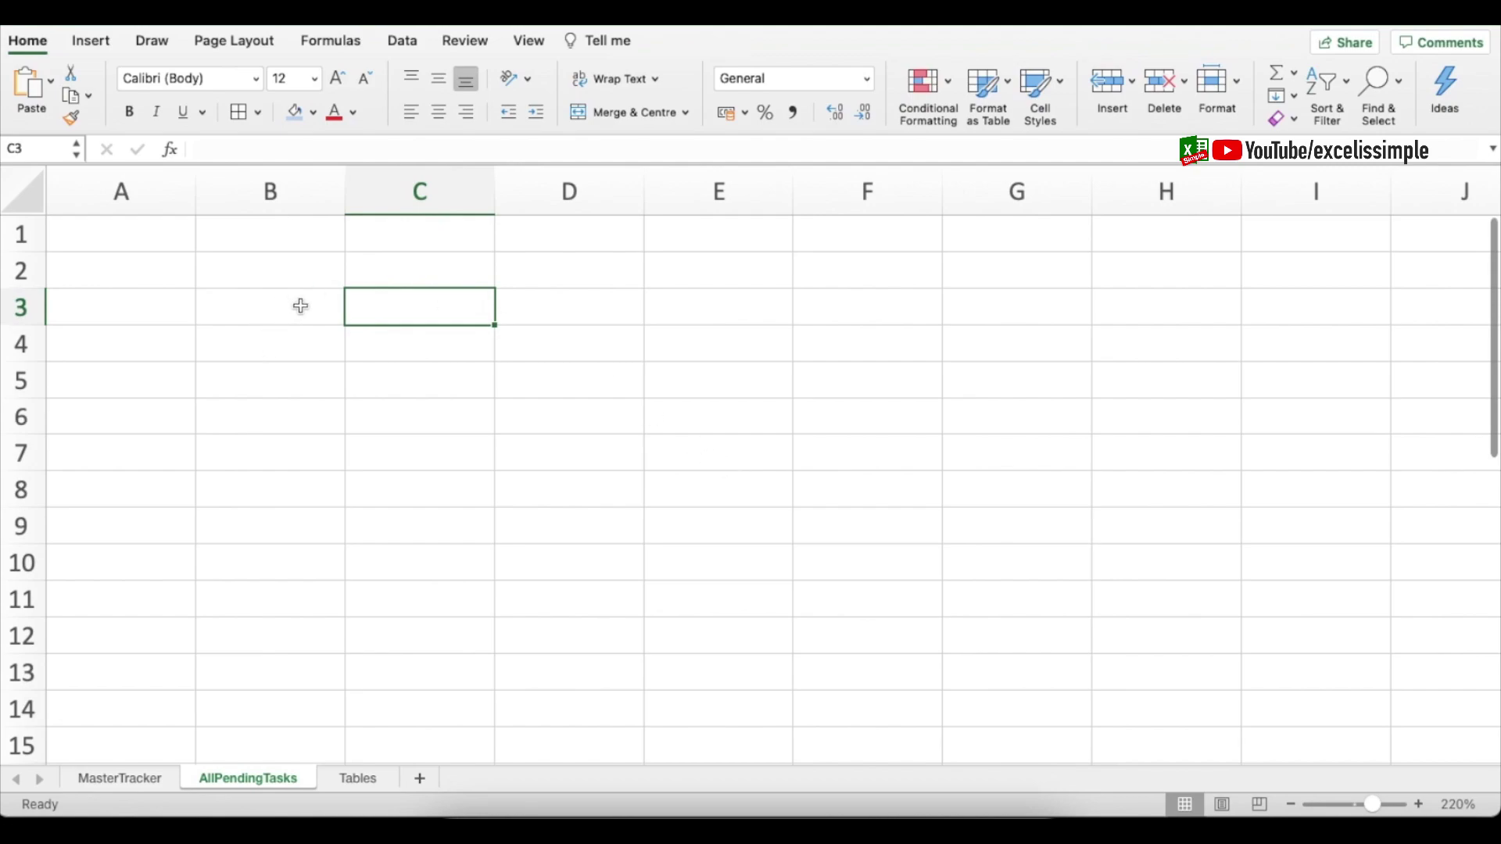
text(=filter()
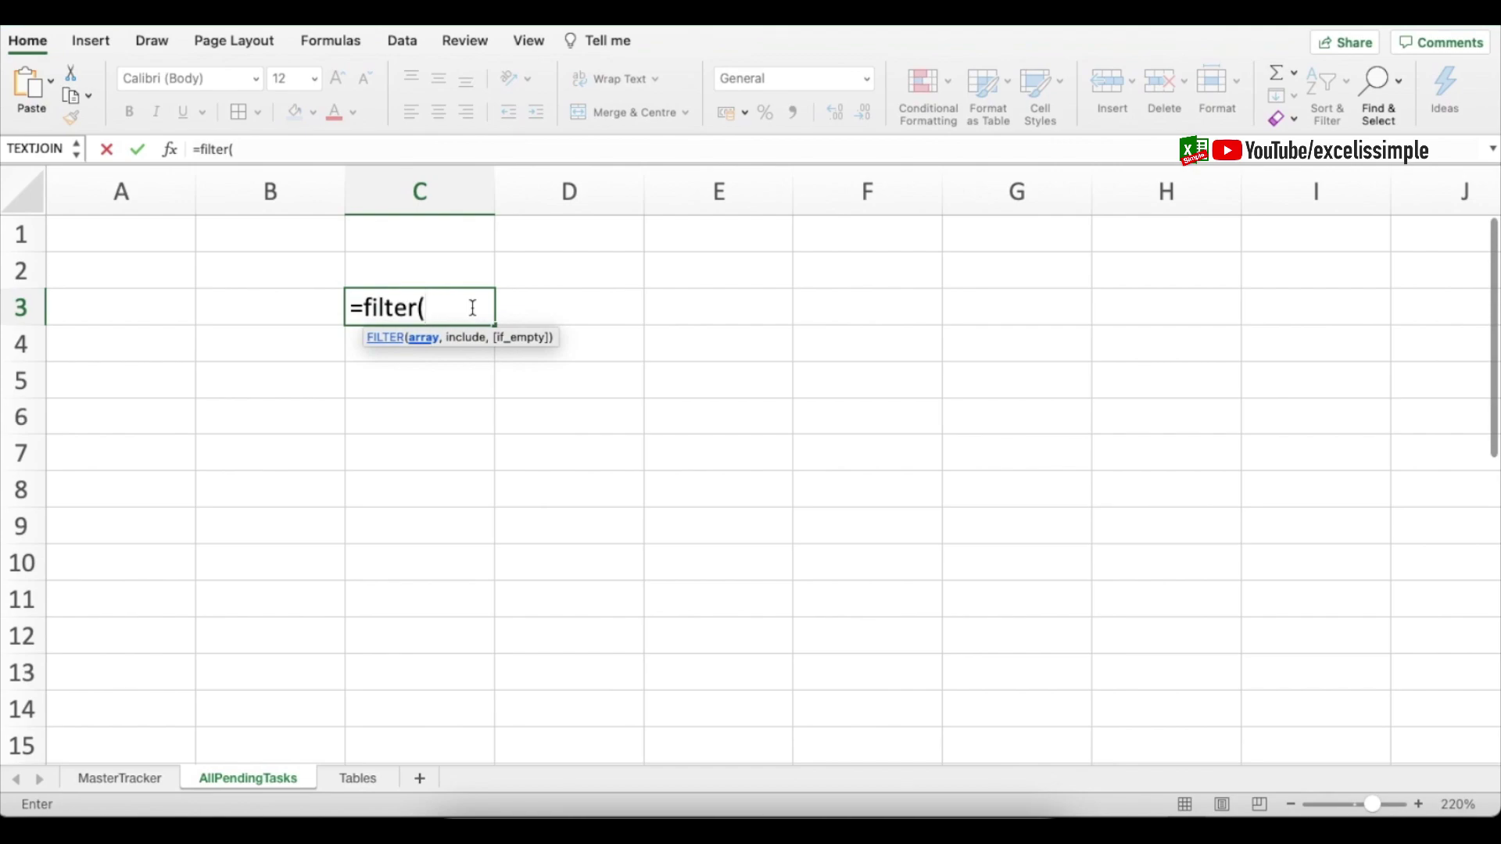
text(tas)
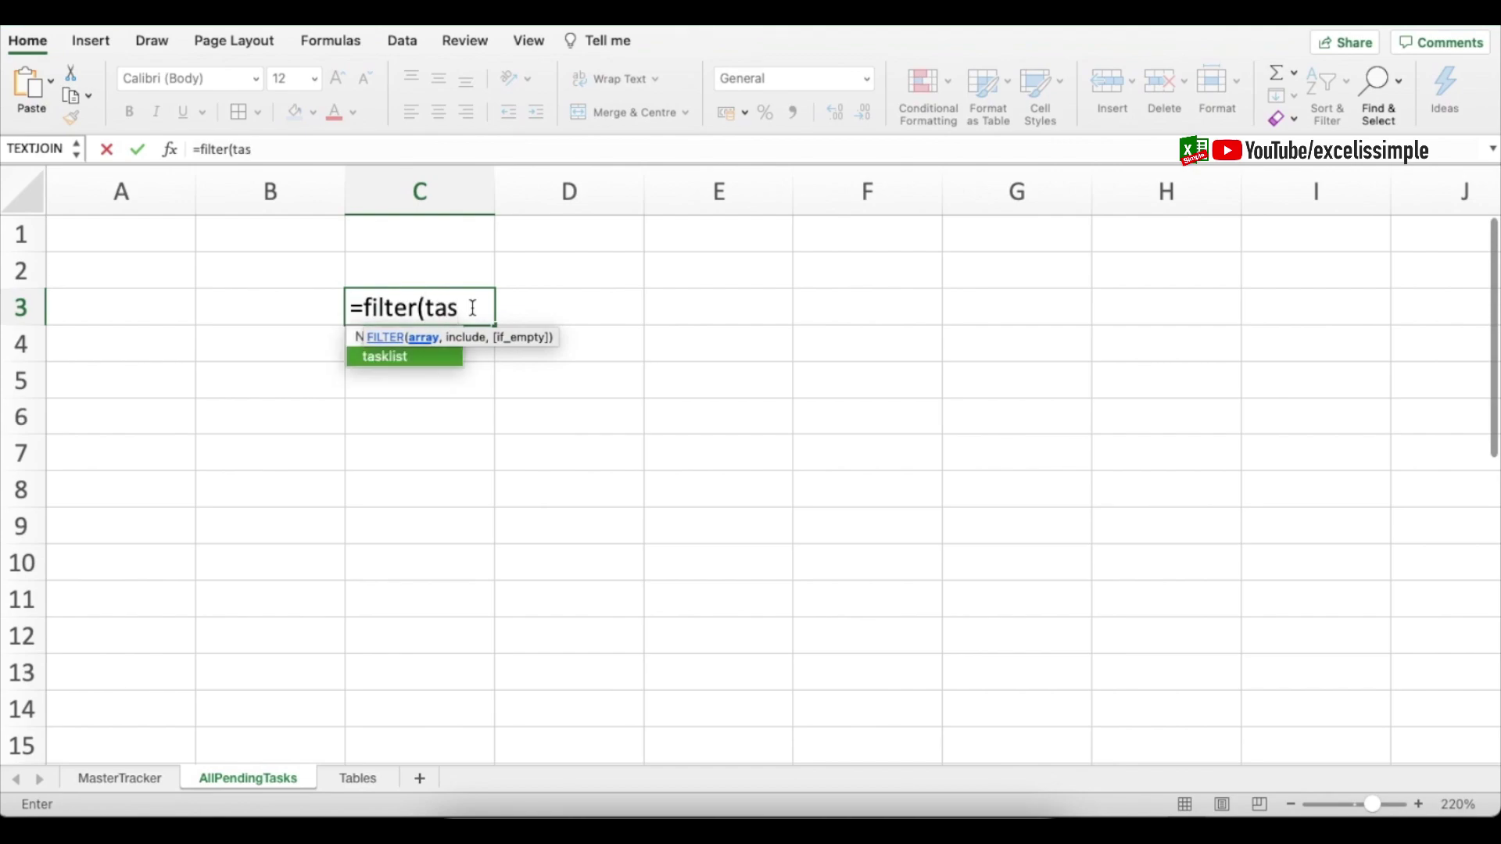
double_click(393, 358)
text(,)
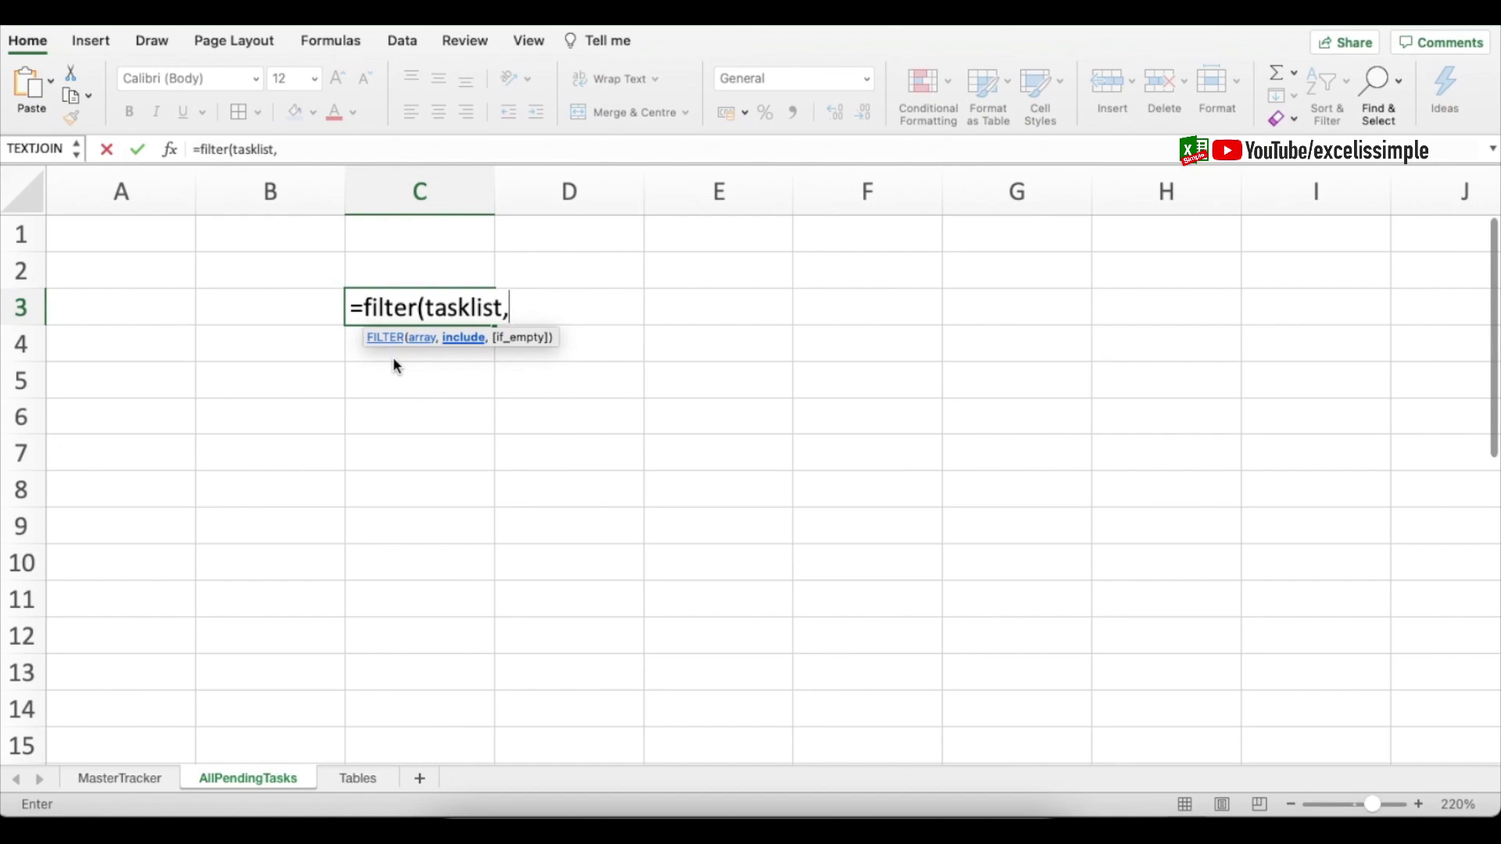
- Add the parenthesized condition (MasterTracker!A:A<>0) as the FILTER formula's include argument
click(141, 778)
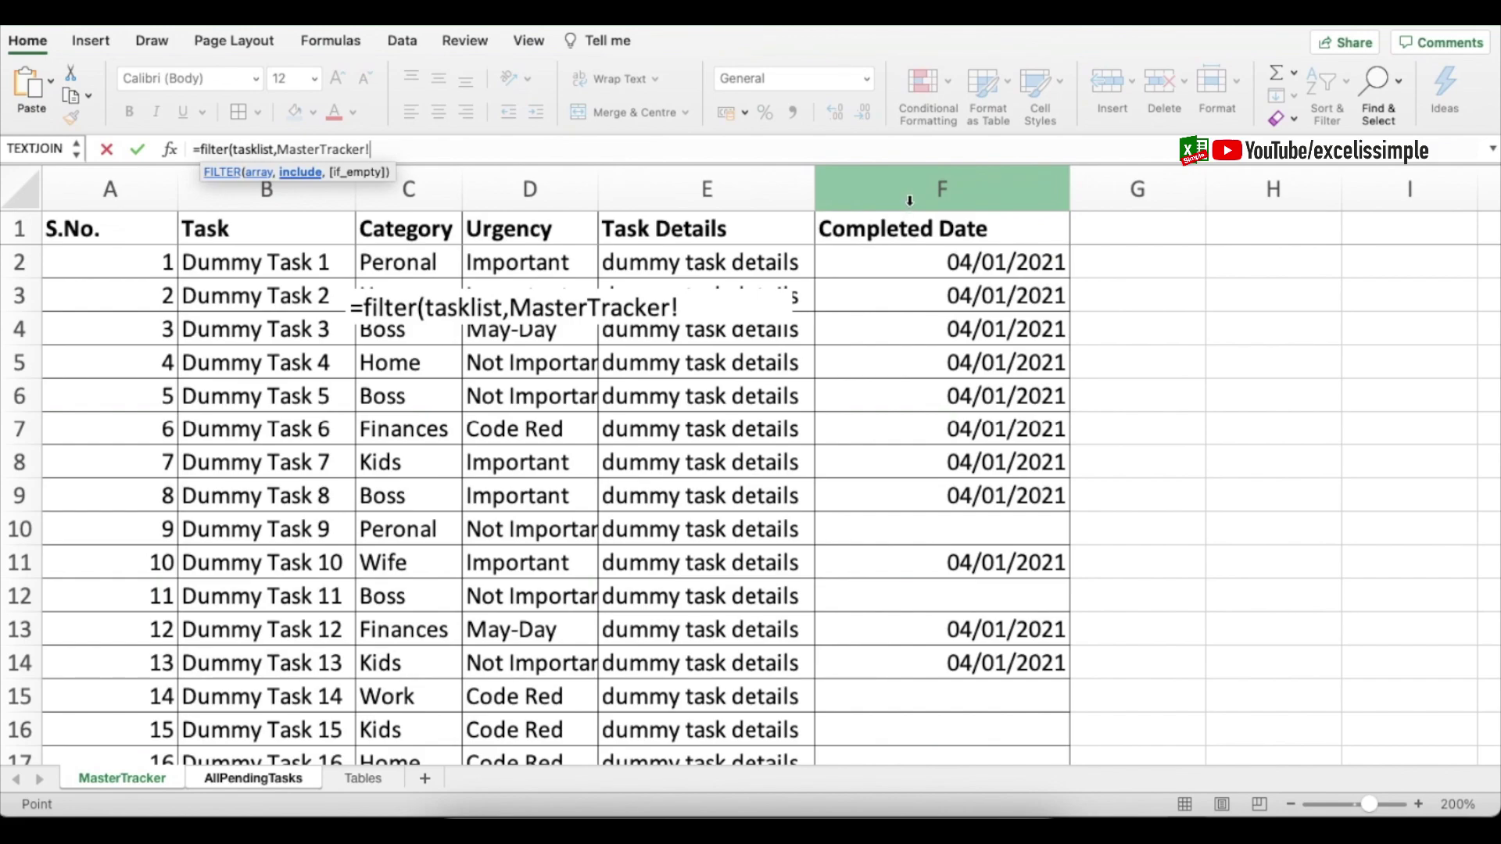
click(111, 194)
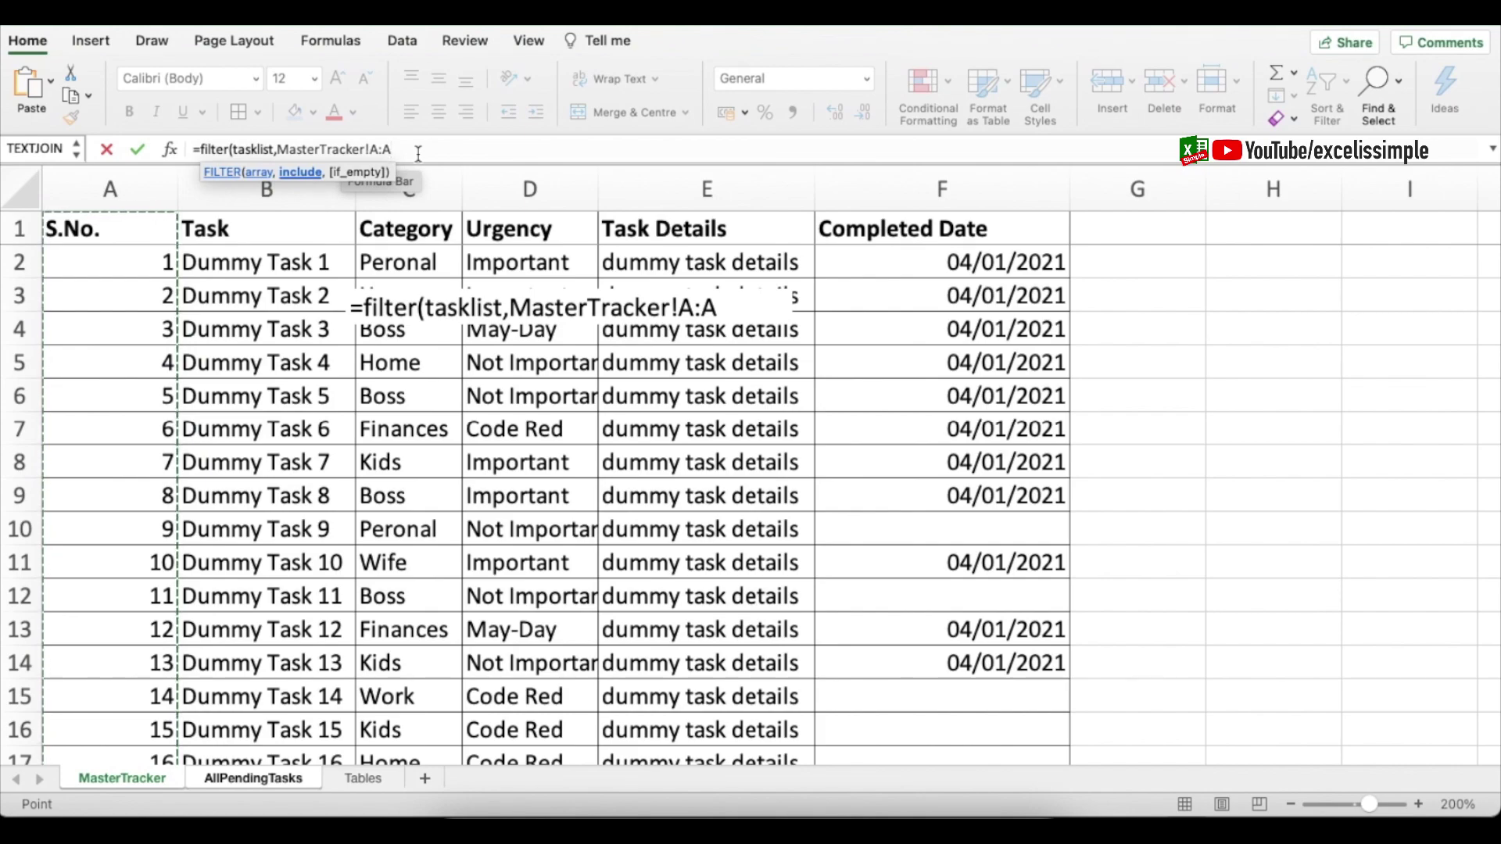
text(>0)
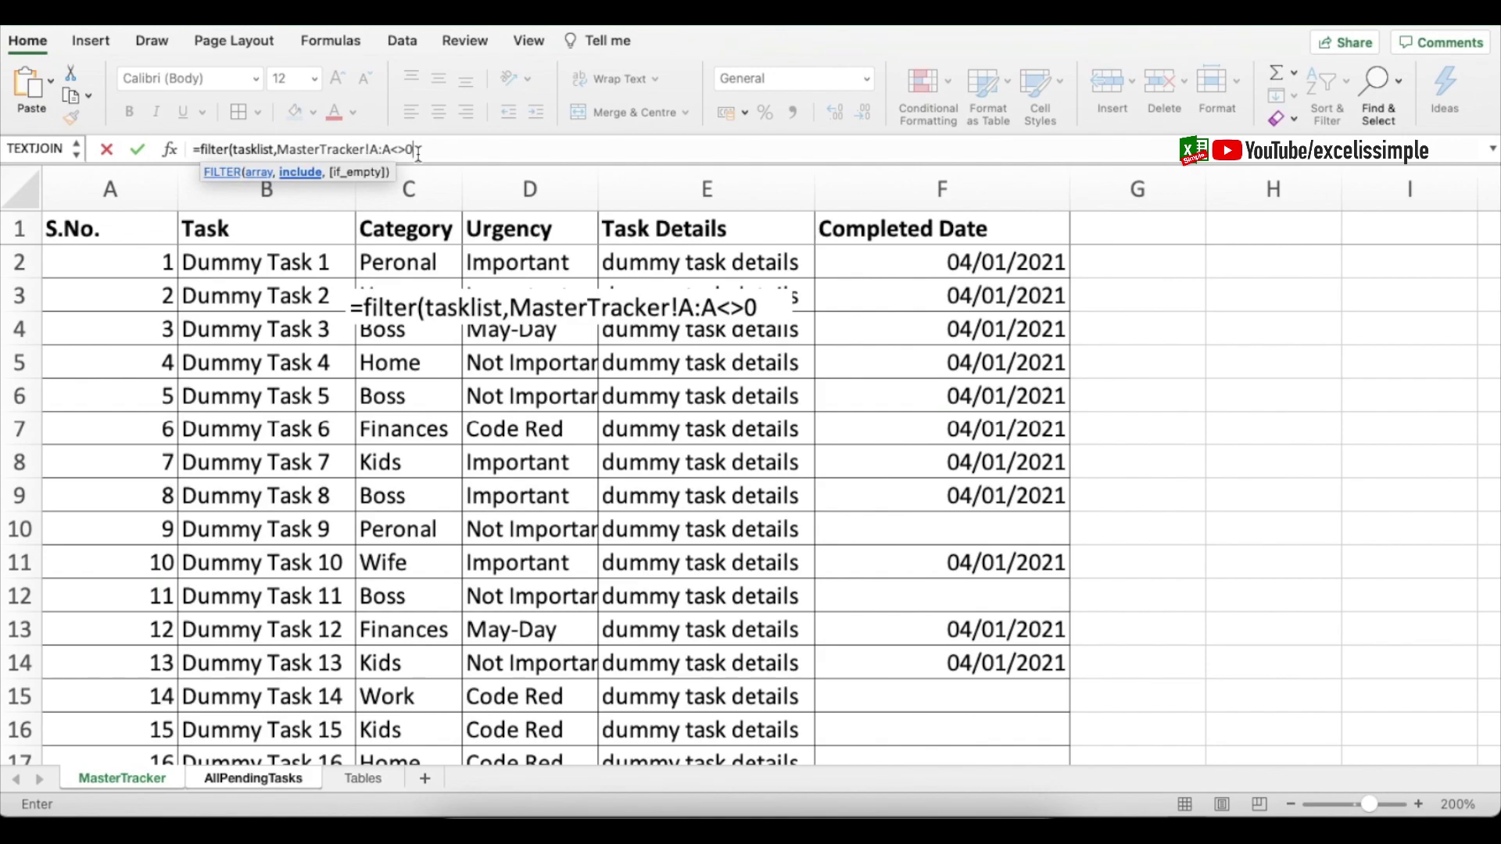
click(281, 149)
text(()
click(442, 146)
text())
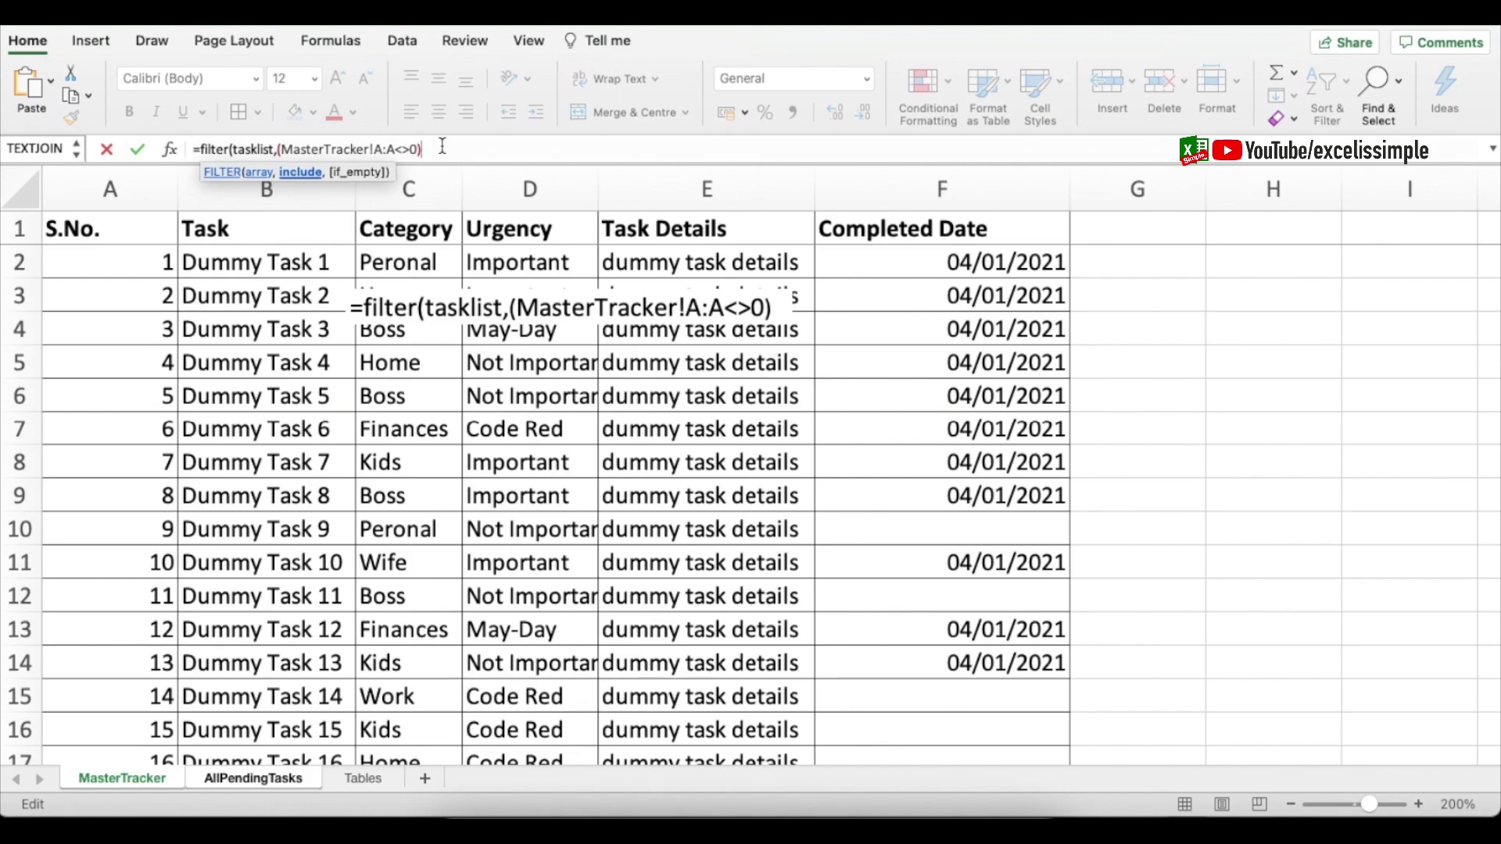
- Multiply the include argument by a second condition, (MasterTracker!F:F=0), and complete the FILTER formula
text(*()
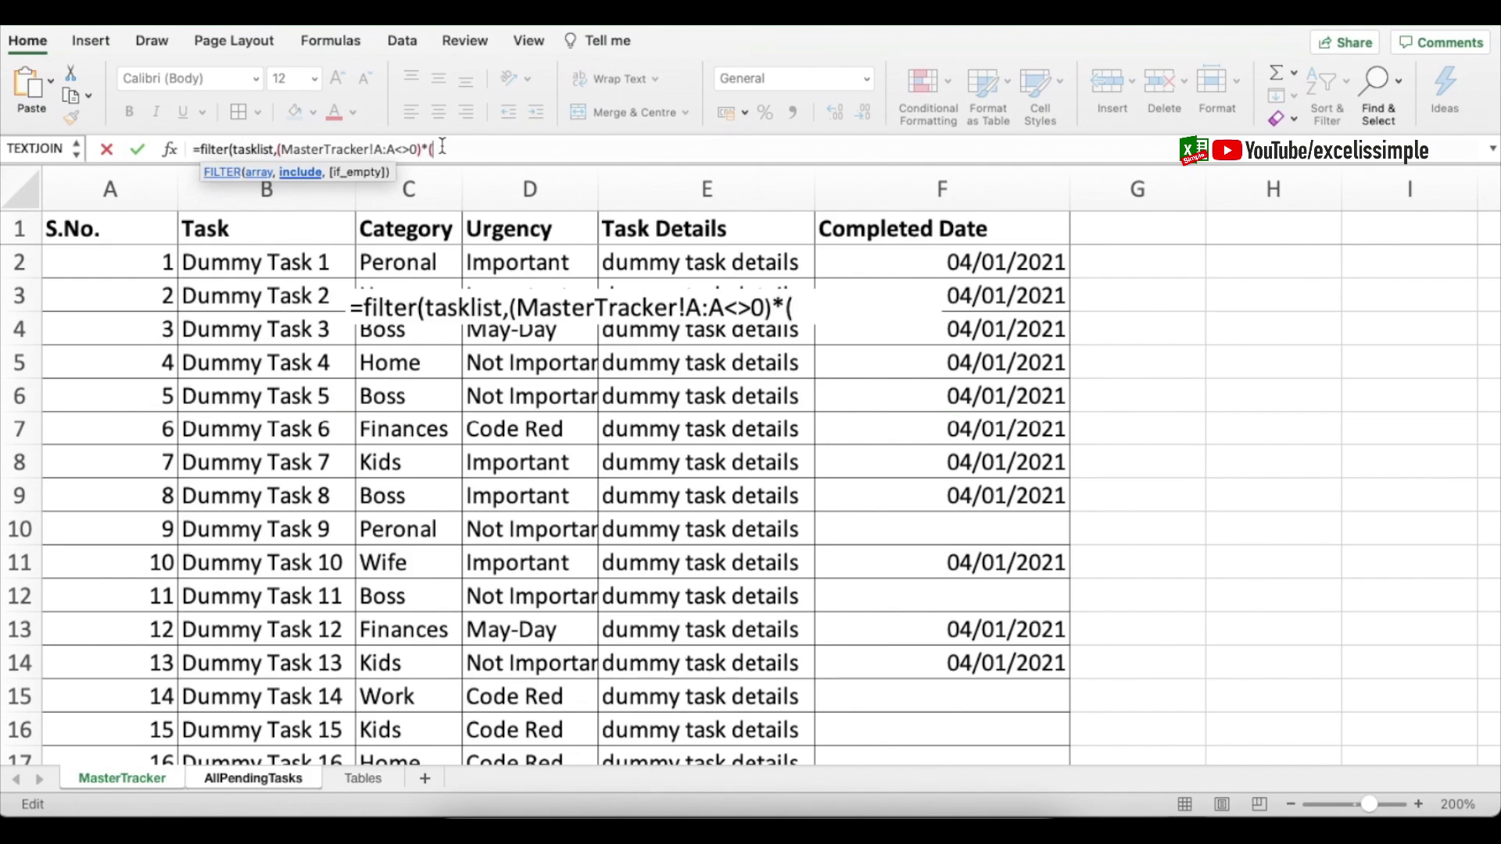
click(890, 202)
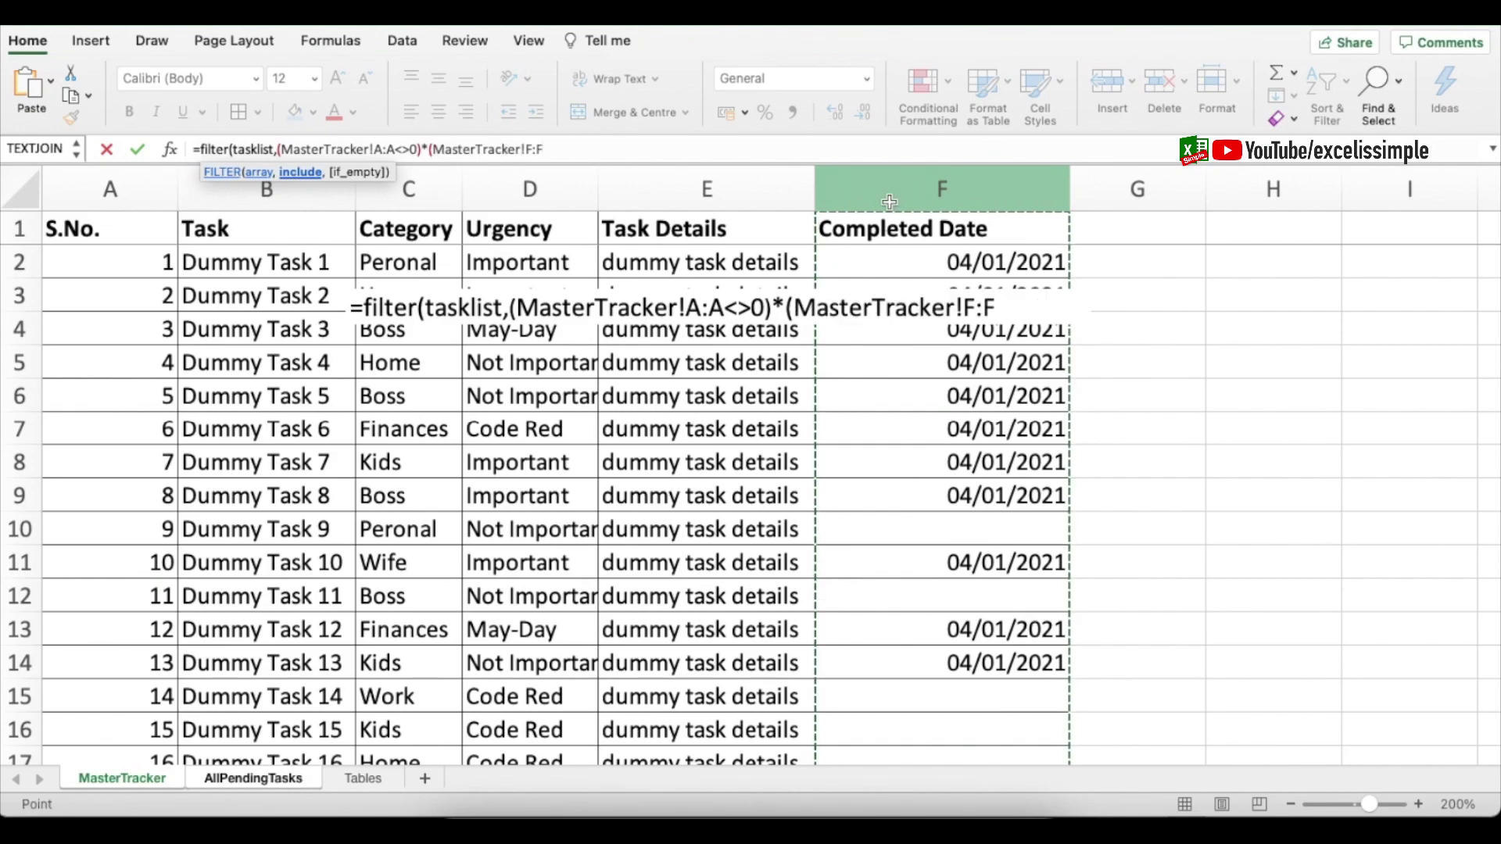
text(=0))
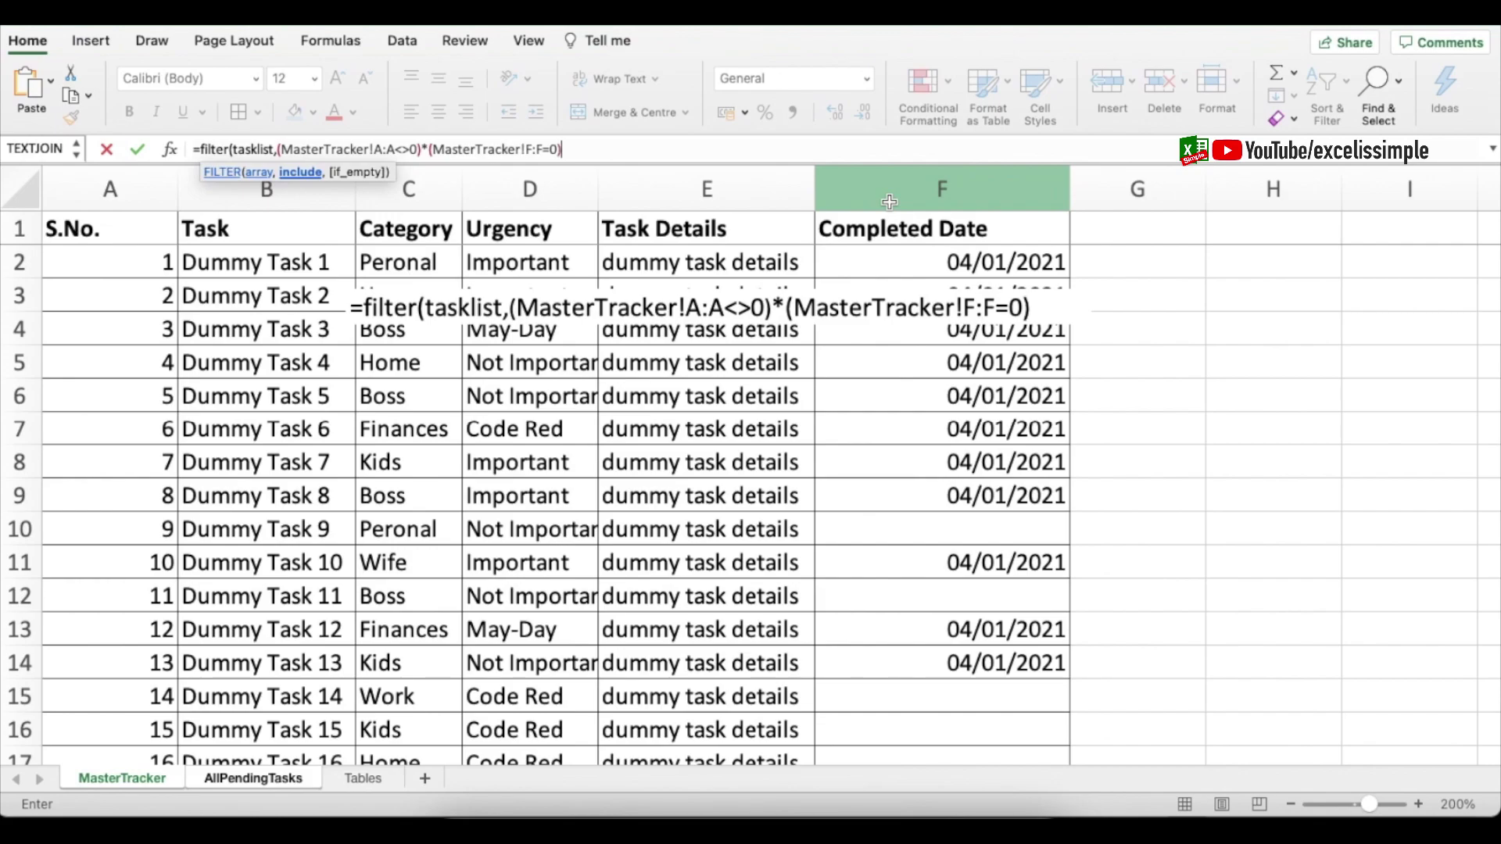
text())
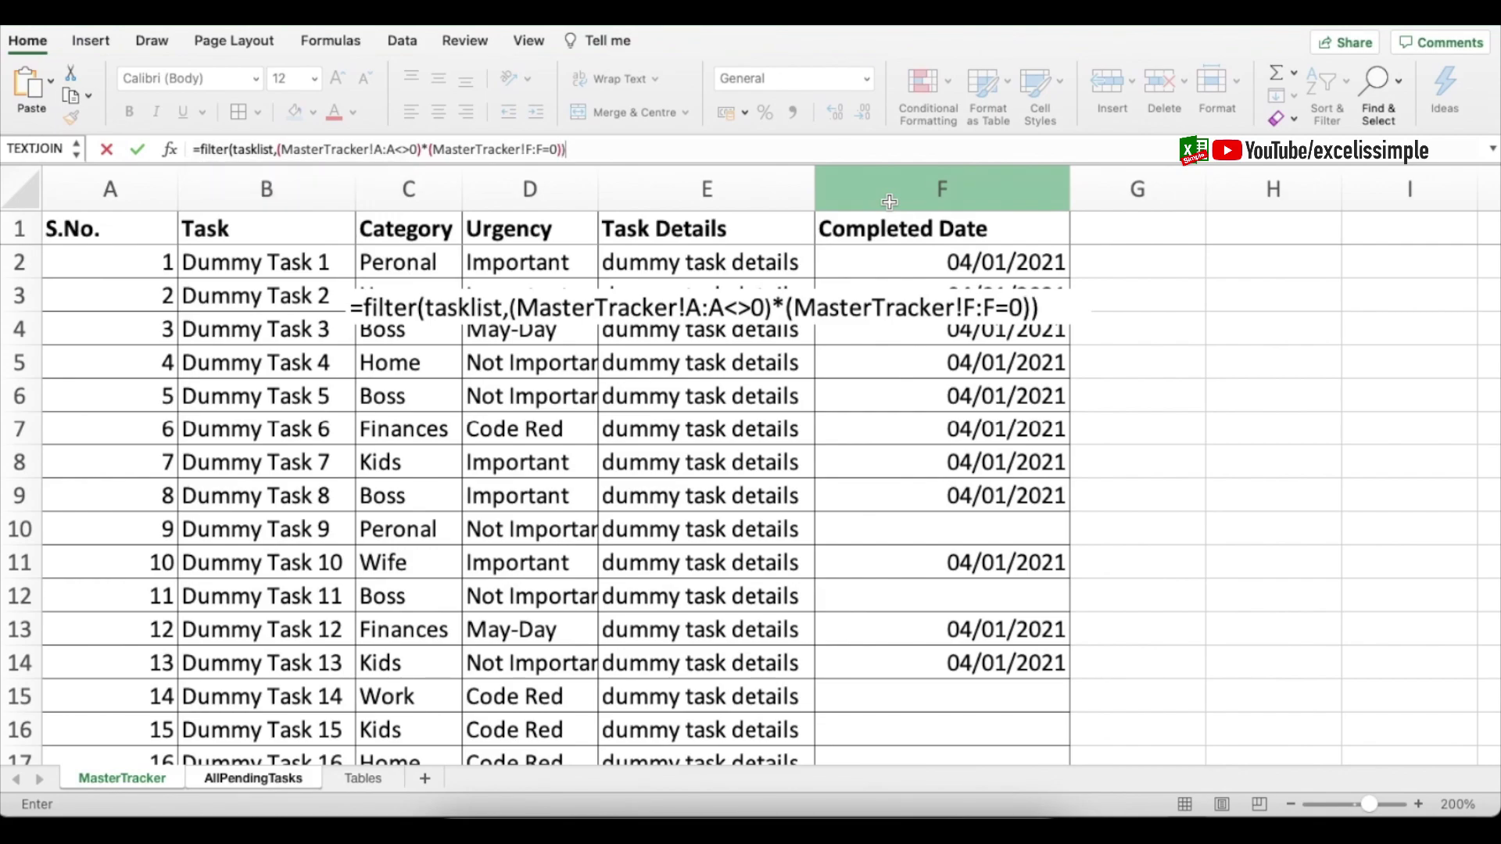
key(Return)
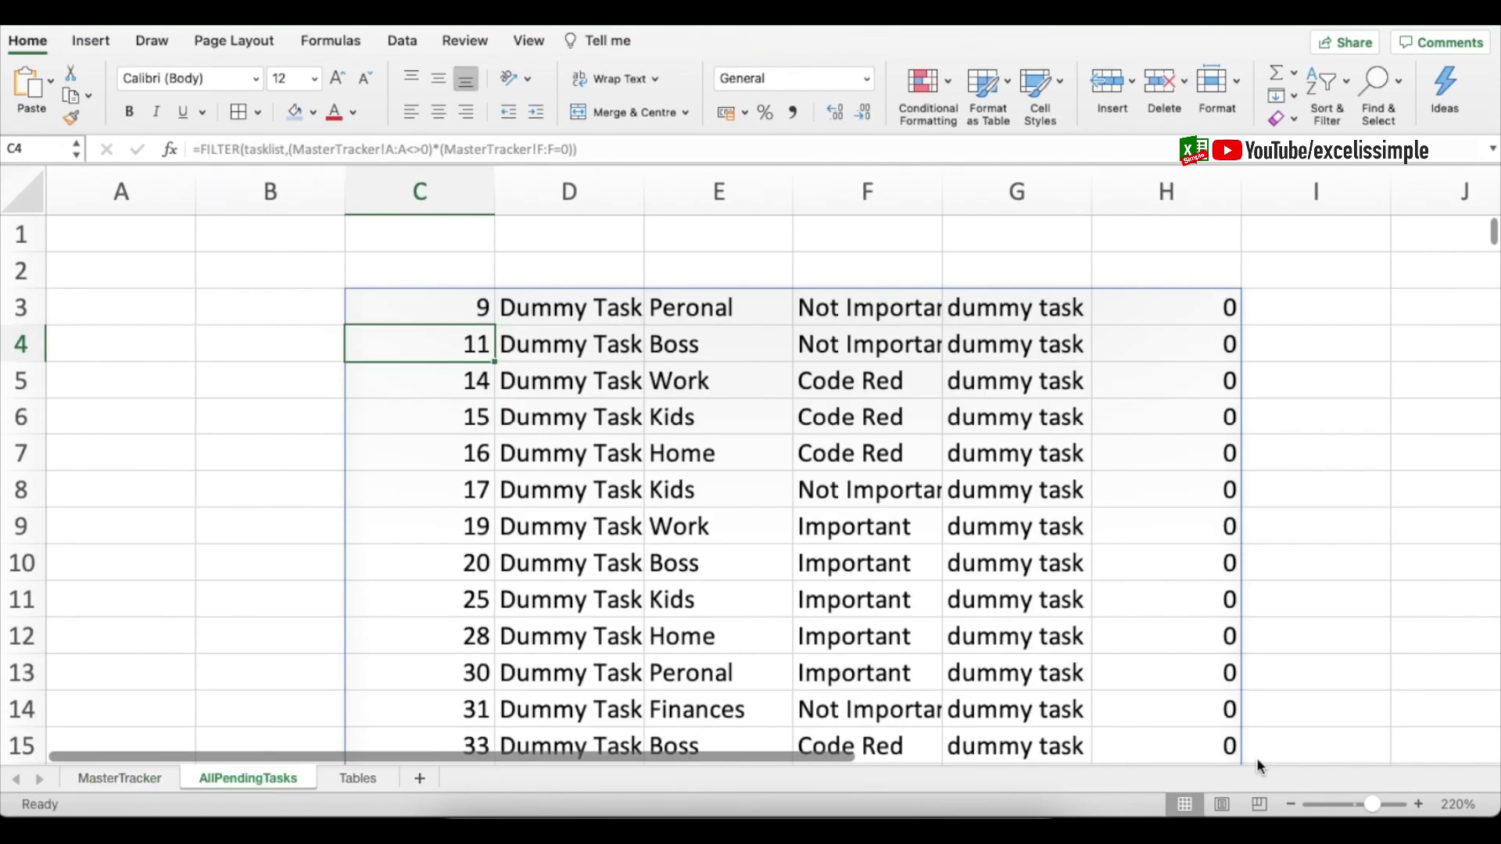
- Autofit columns C to H on AllPendingTasks to the width of the filtered task data
click(1291, 805)
click(1291, 805)
click(1291, 805)
click(1290, 805)
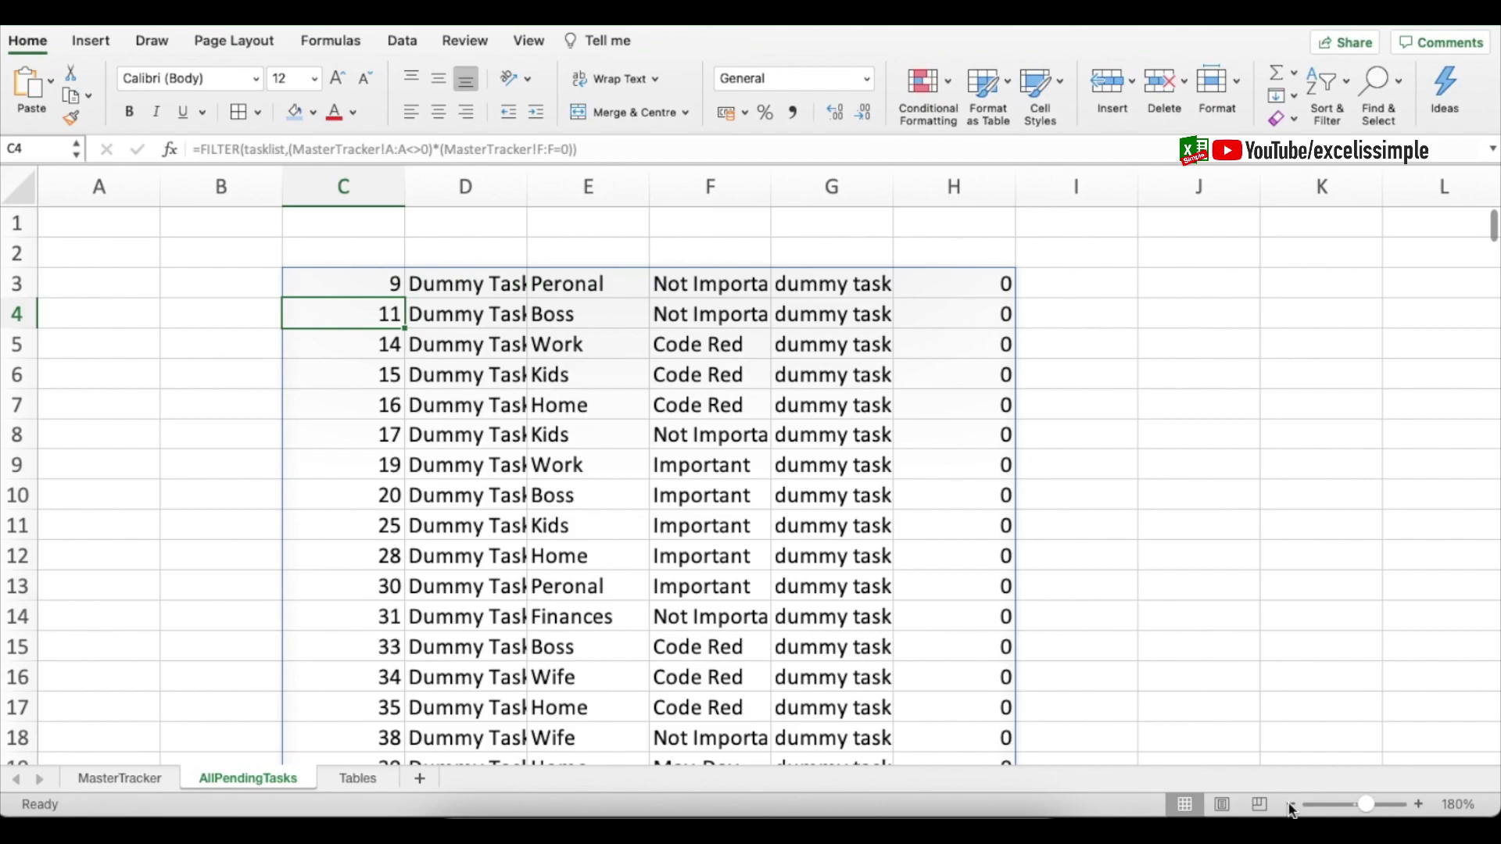
drag(344, 186, 1110, 186)
double_click(1137, 186)
click(497, 283)
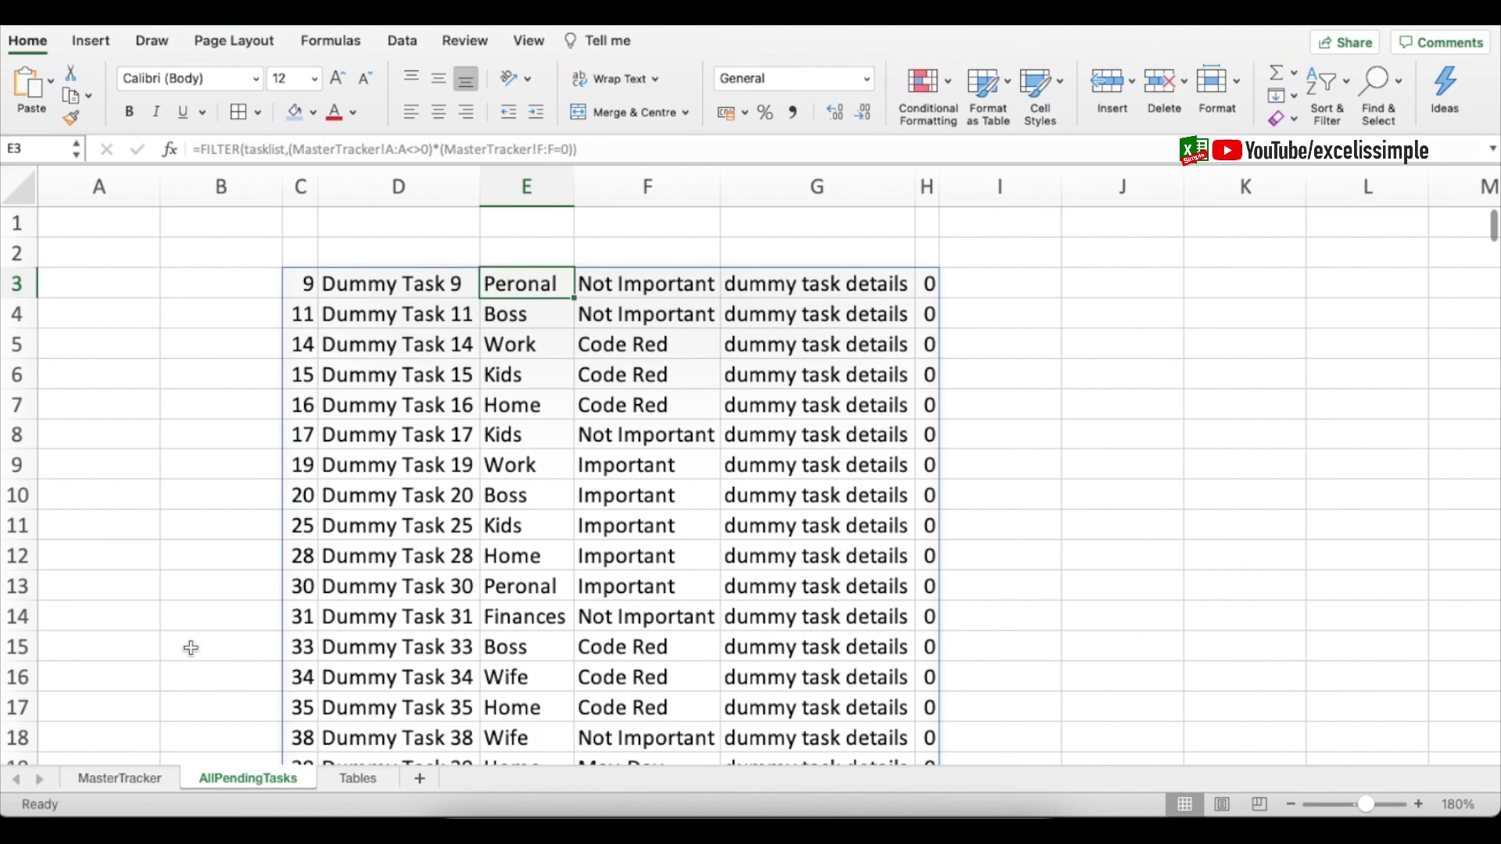
- Copy the header row A1:F1 from MasterTracker to C2:H2 on AllPendingTasks and fit the columns to the headings
click(131, 776)
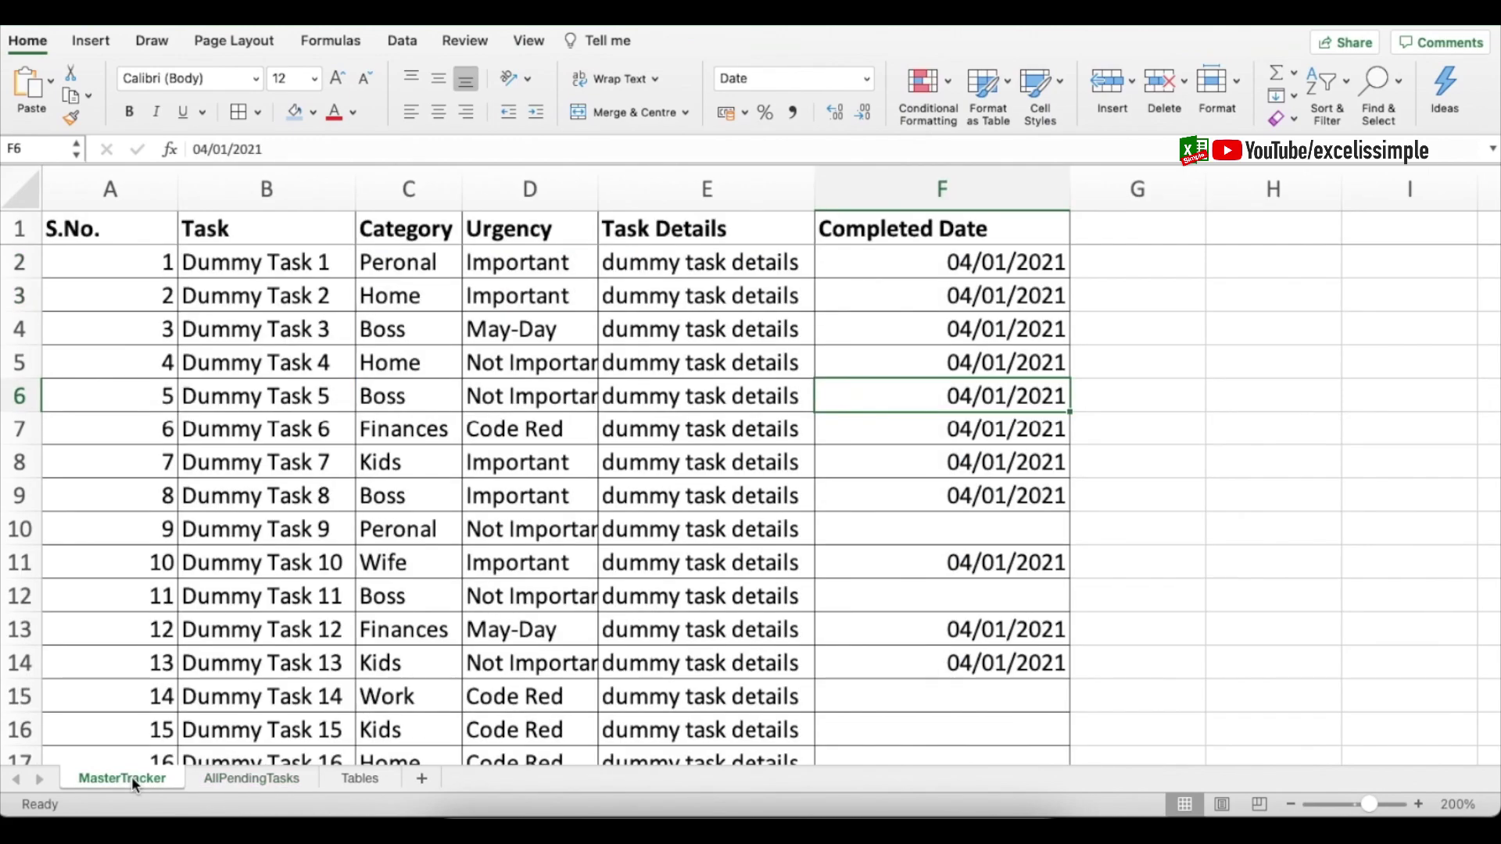
click(143, 232)
key(super+c)
key(ctrl+Page_Up)
click(221, 313)
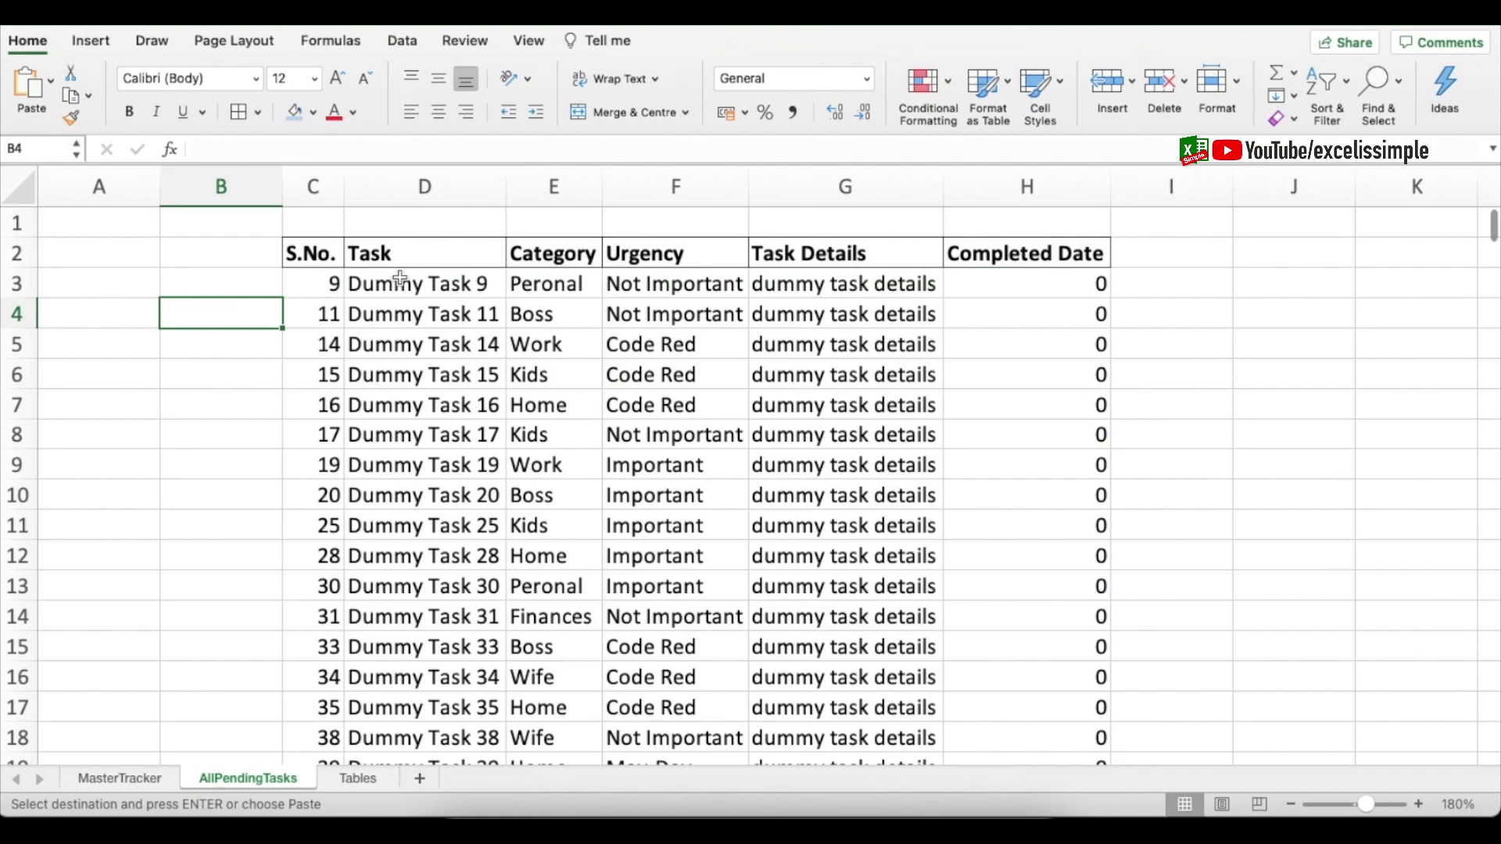
- Wrap the FILTER formula in C3 in SORT with sort index 3 to order the pending tasks by Category
click(318, 284)
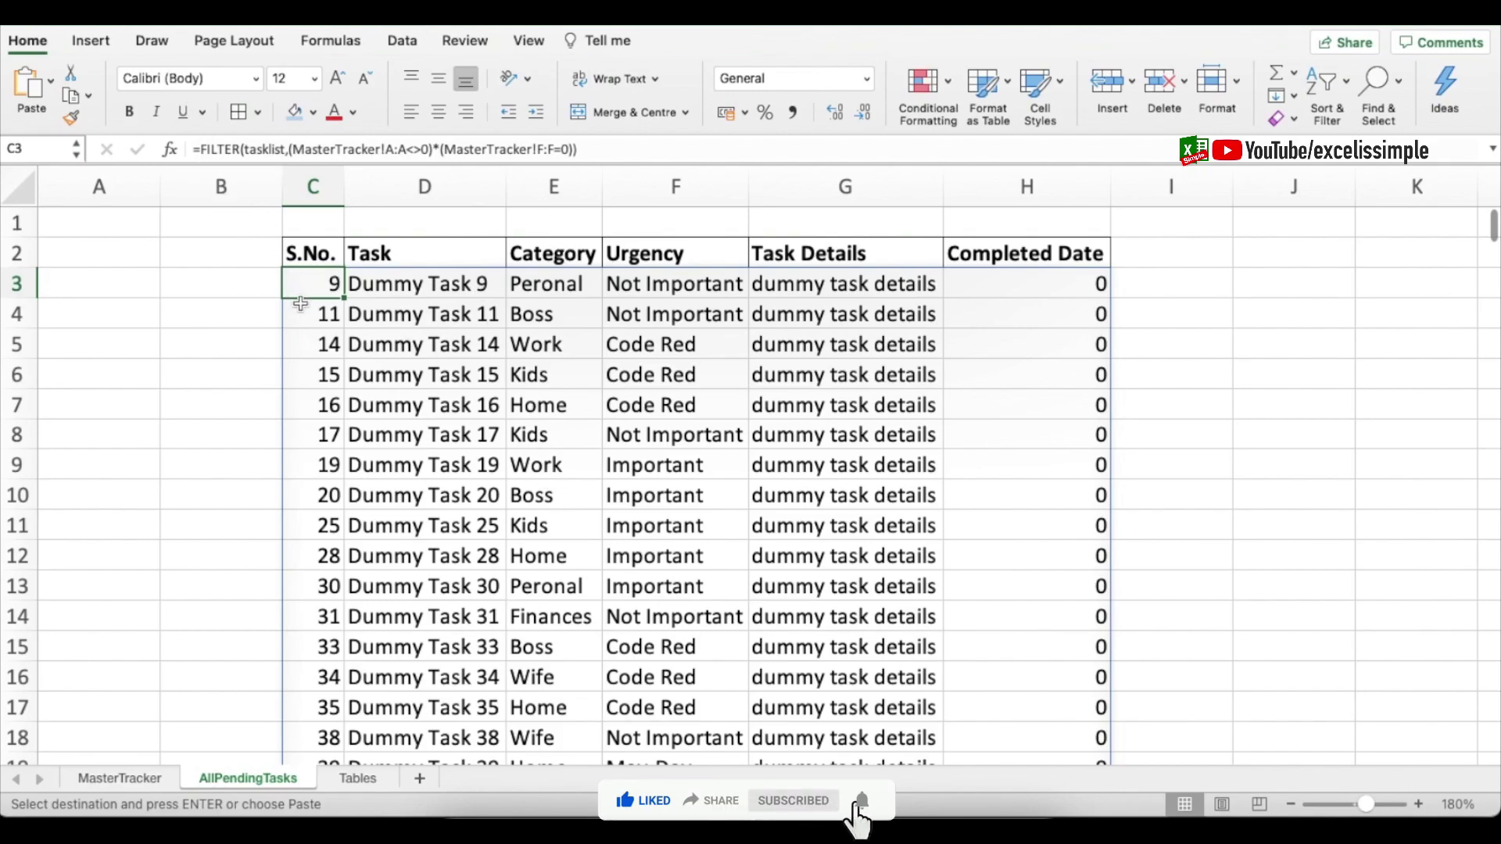
double_click(321, 284)
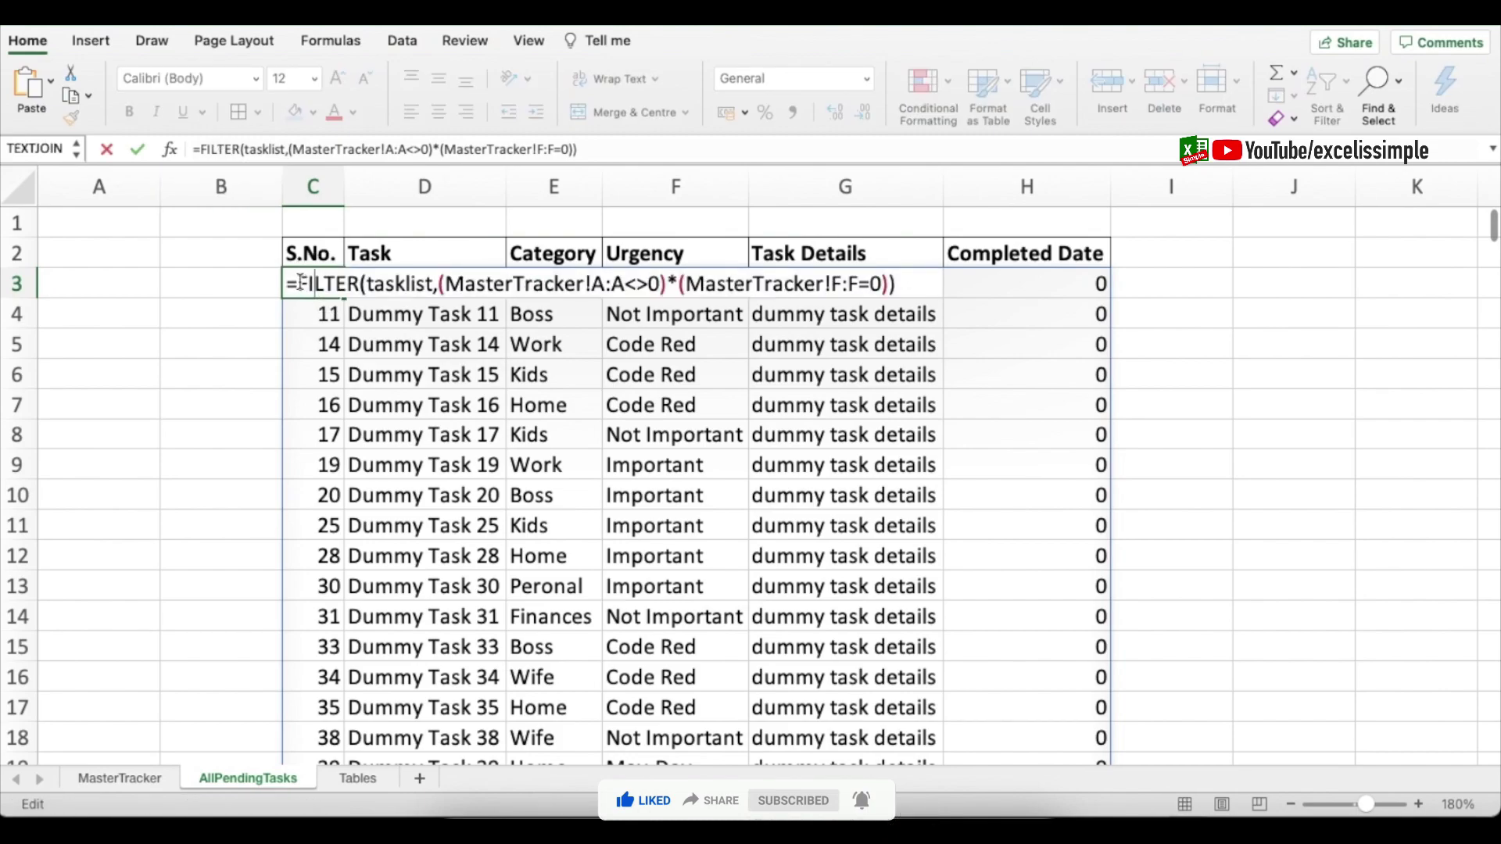
text(sort()
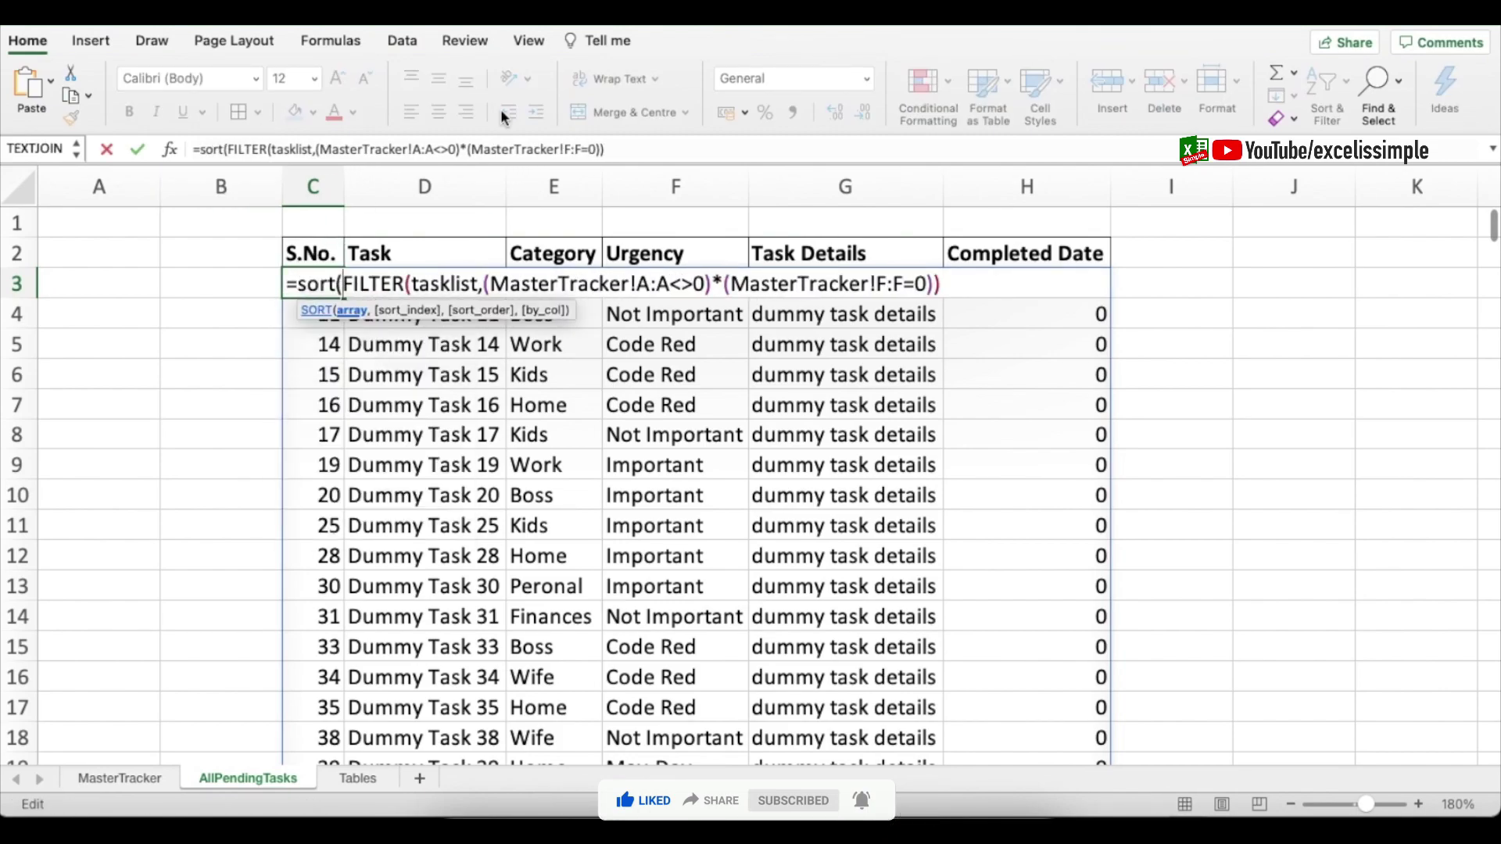
click(977, 284)
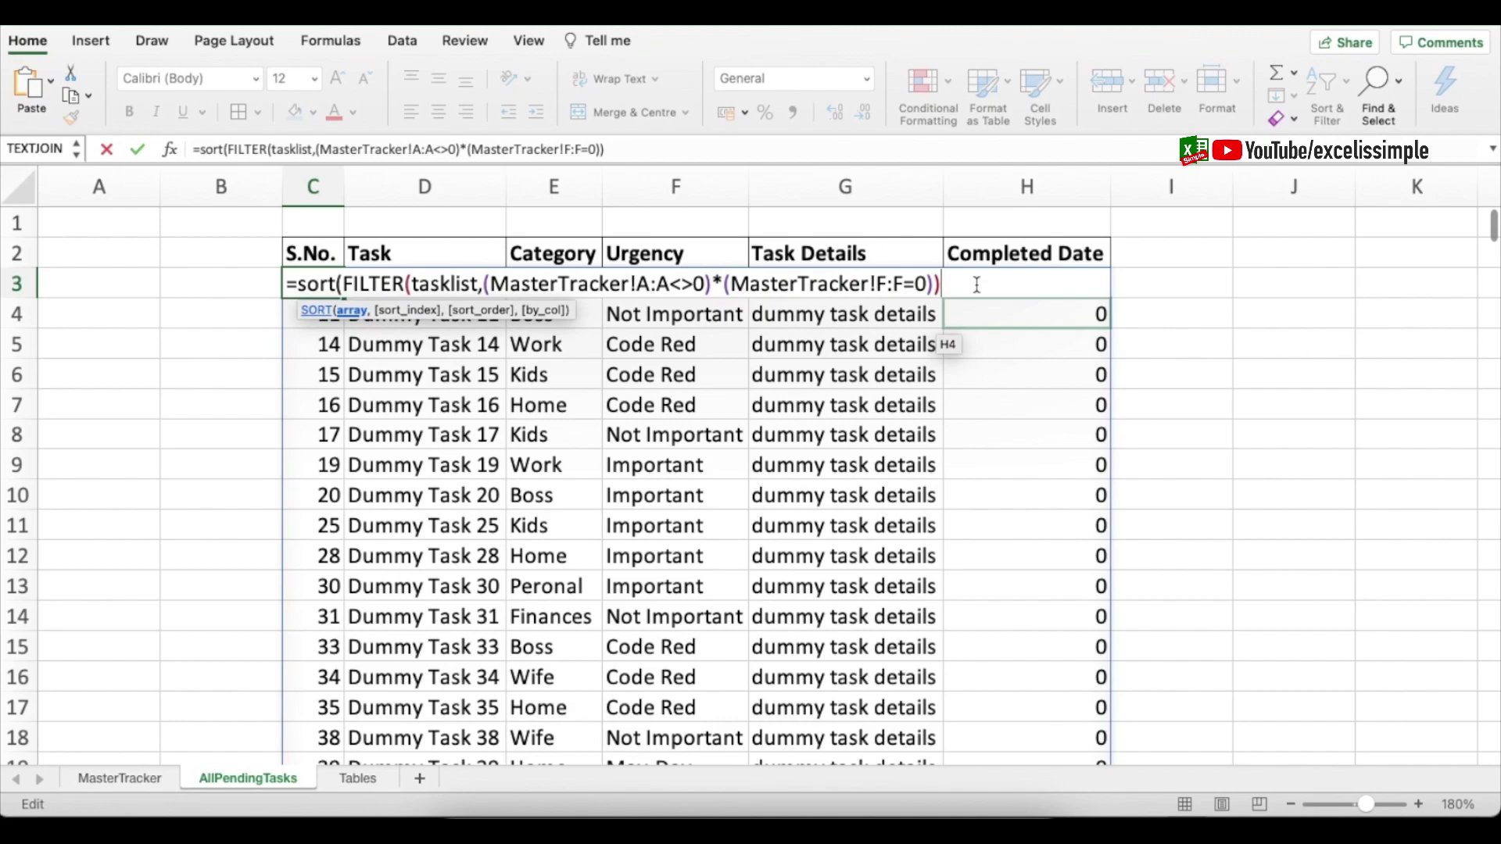
text(,3))
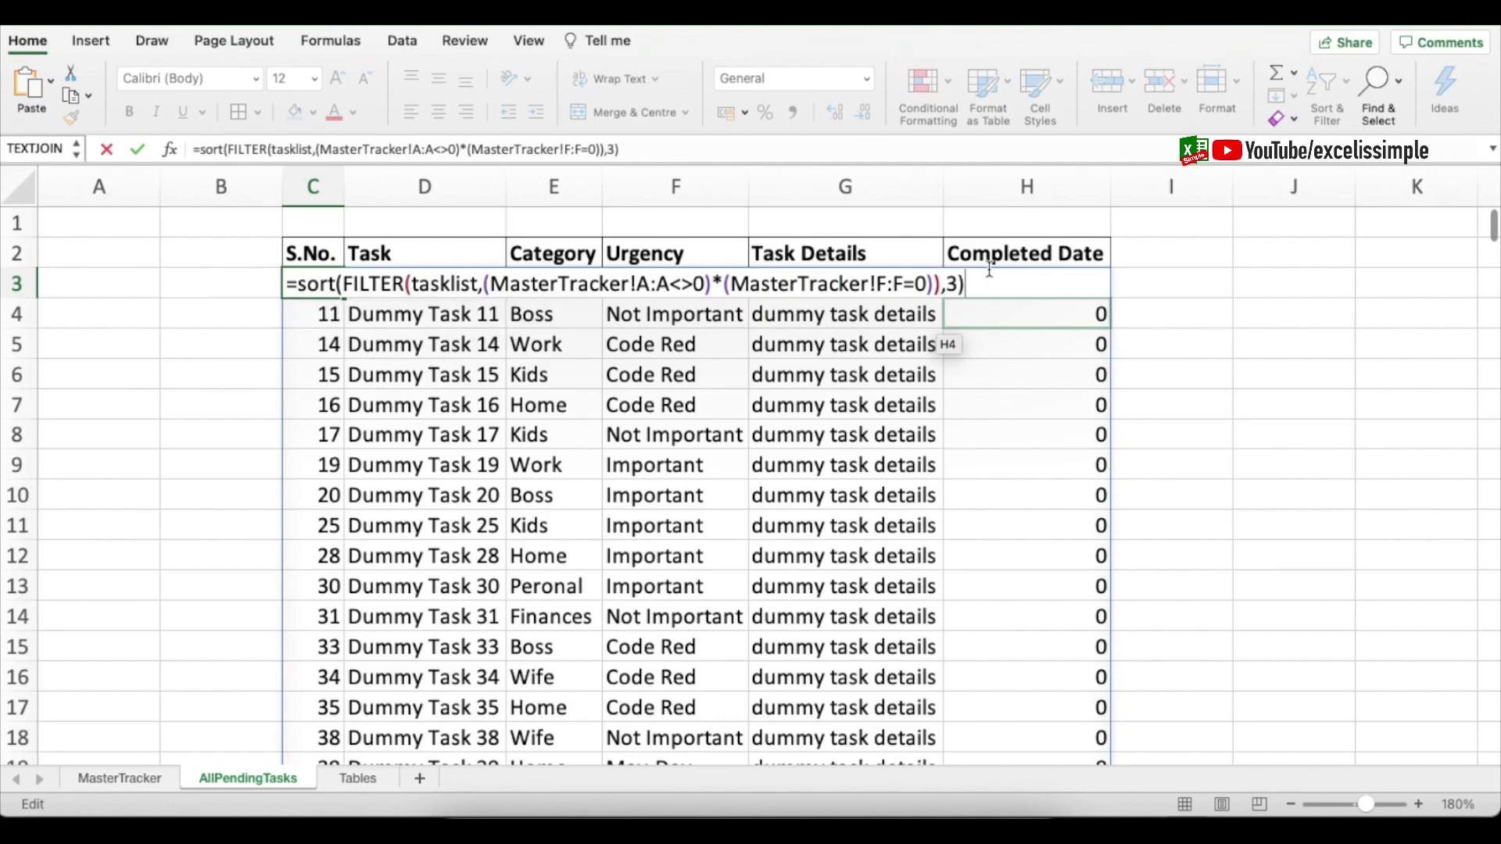
key(Return)
click(574, 291)
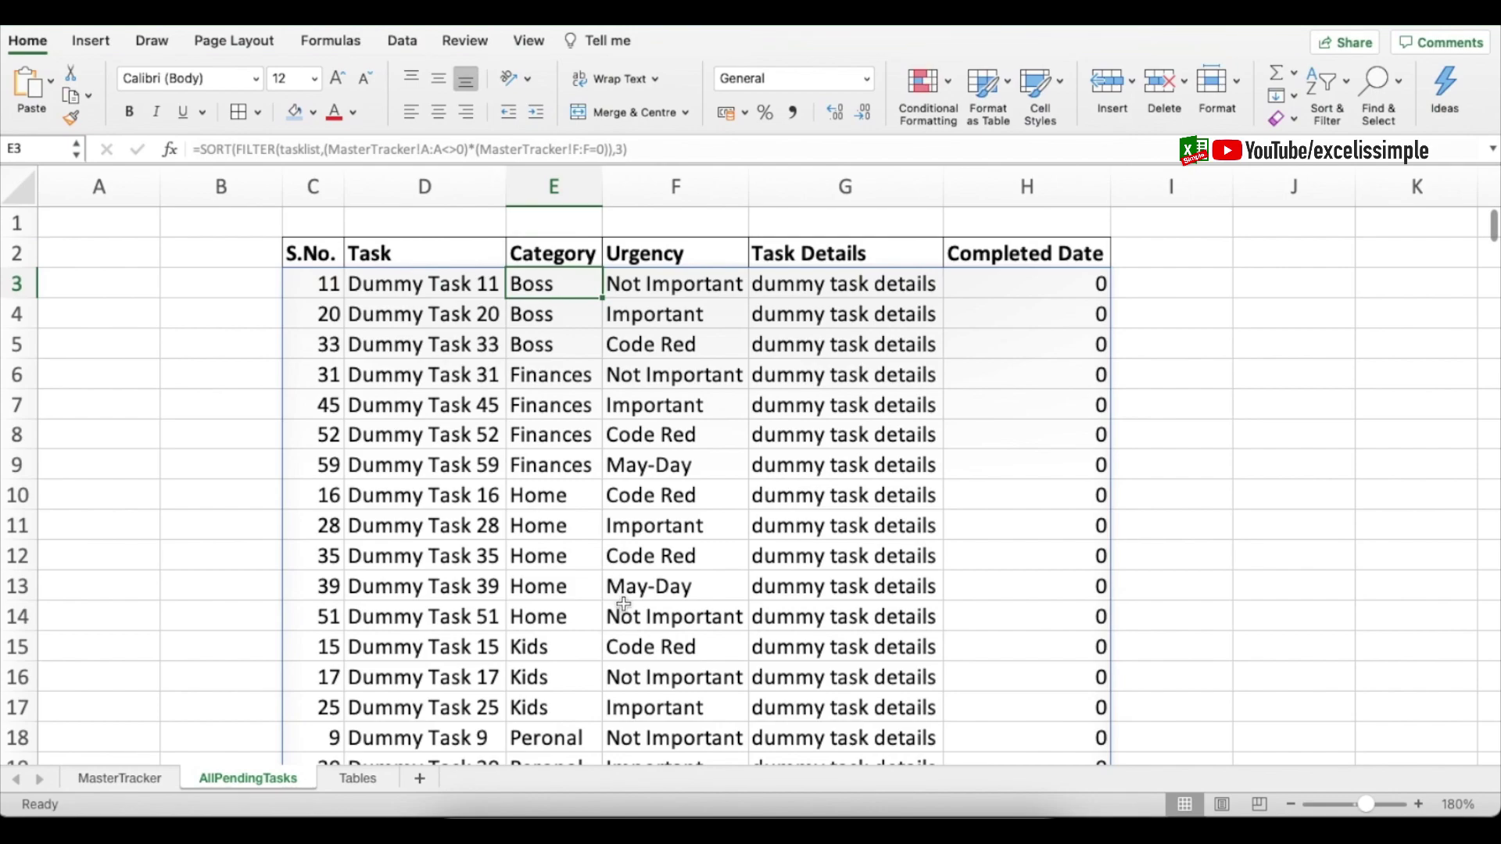
- Enter the title All Pending Tasks in C1, make it bold and enlarge its font by three size increments
click(221, 464)
click(323, 225)
text(All Pending Tasks)
click(129, 111)
click(338, 78)
click(338, 78)
click(338, 78)
- Hide the Completed Date column on AllPendingTasks and turn off the sheet's gridlines
click(1018, 188)
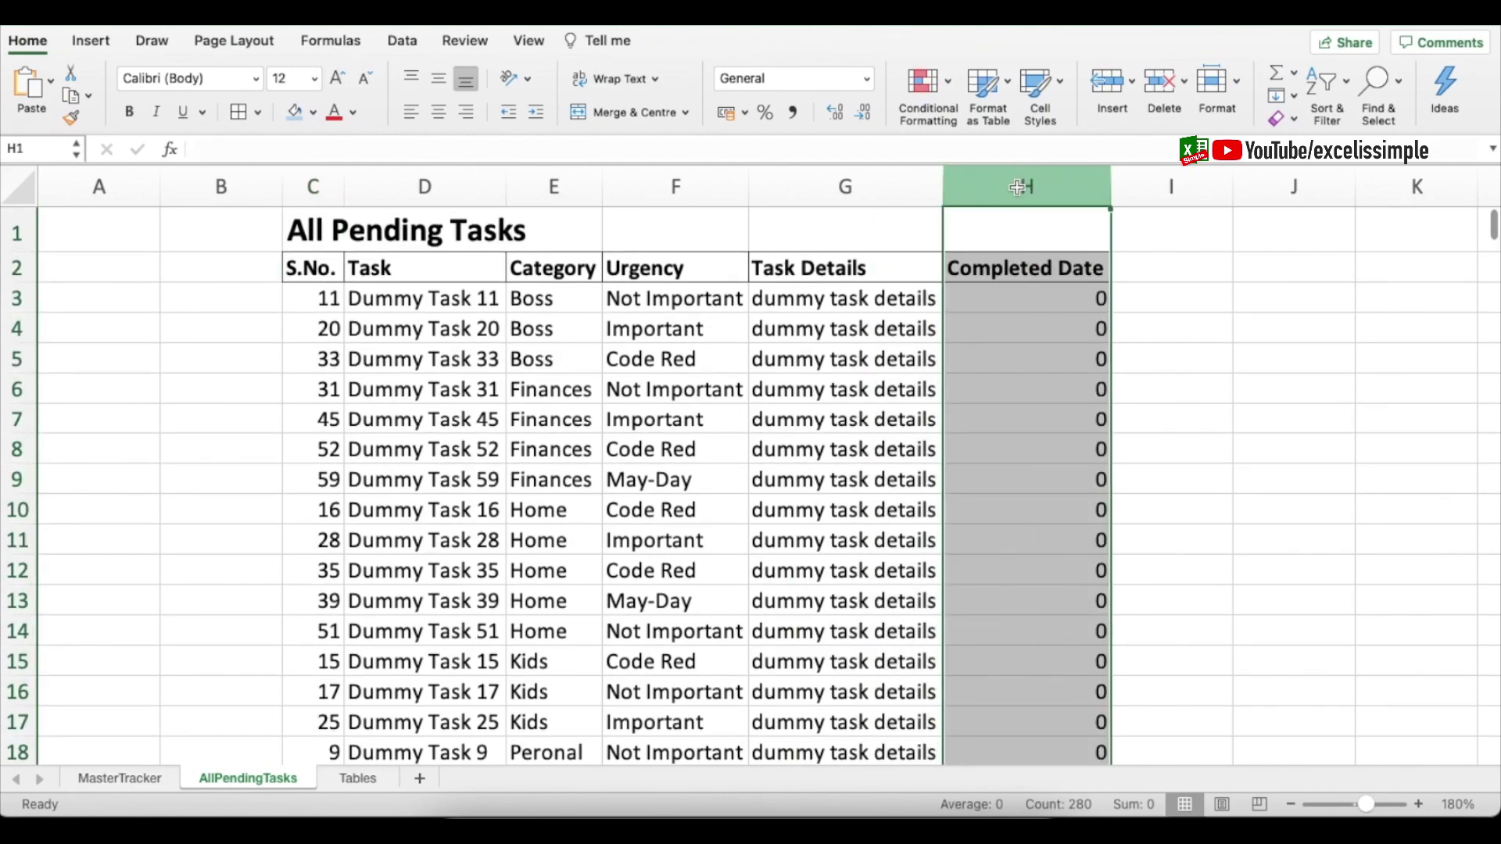
right_click(1018, 187)
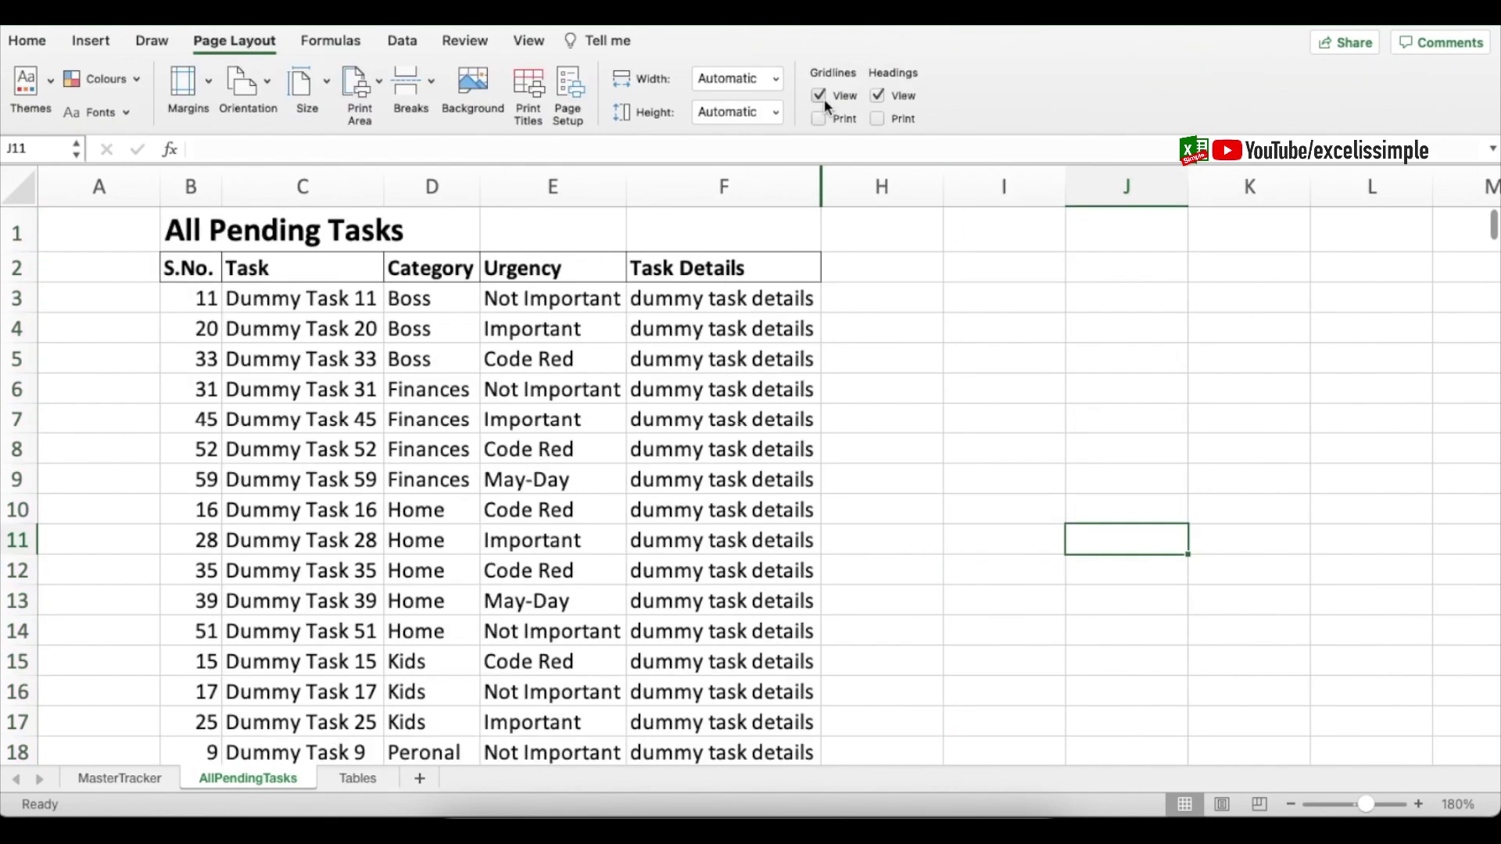
click(818, 96)
- Examine the zero-filled rows below the pending tasks and the S.No. formula in MasterTracker's unused rows
drag(1365, 805, 1360, 804)
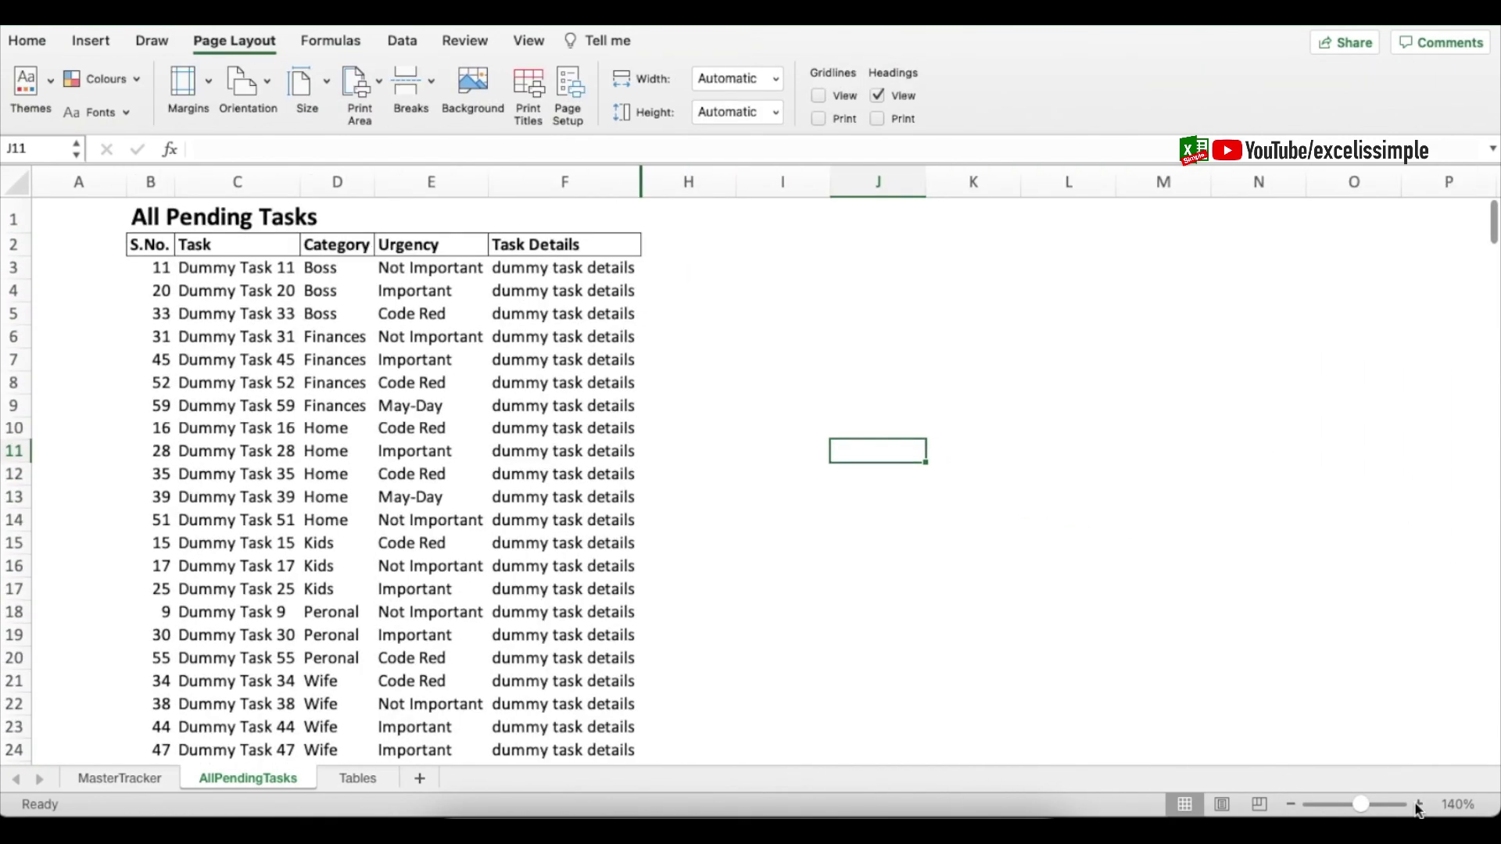
click(1291, 804)
click(1290, 805)
click(1290, 805)
click(1291, 805)
drag(1493, 210, 1180, 47)
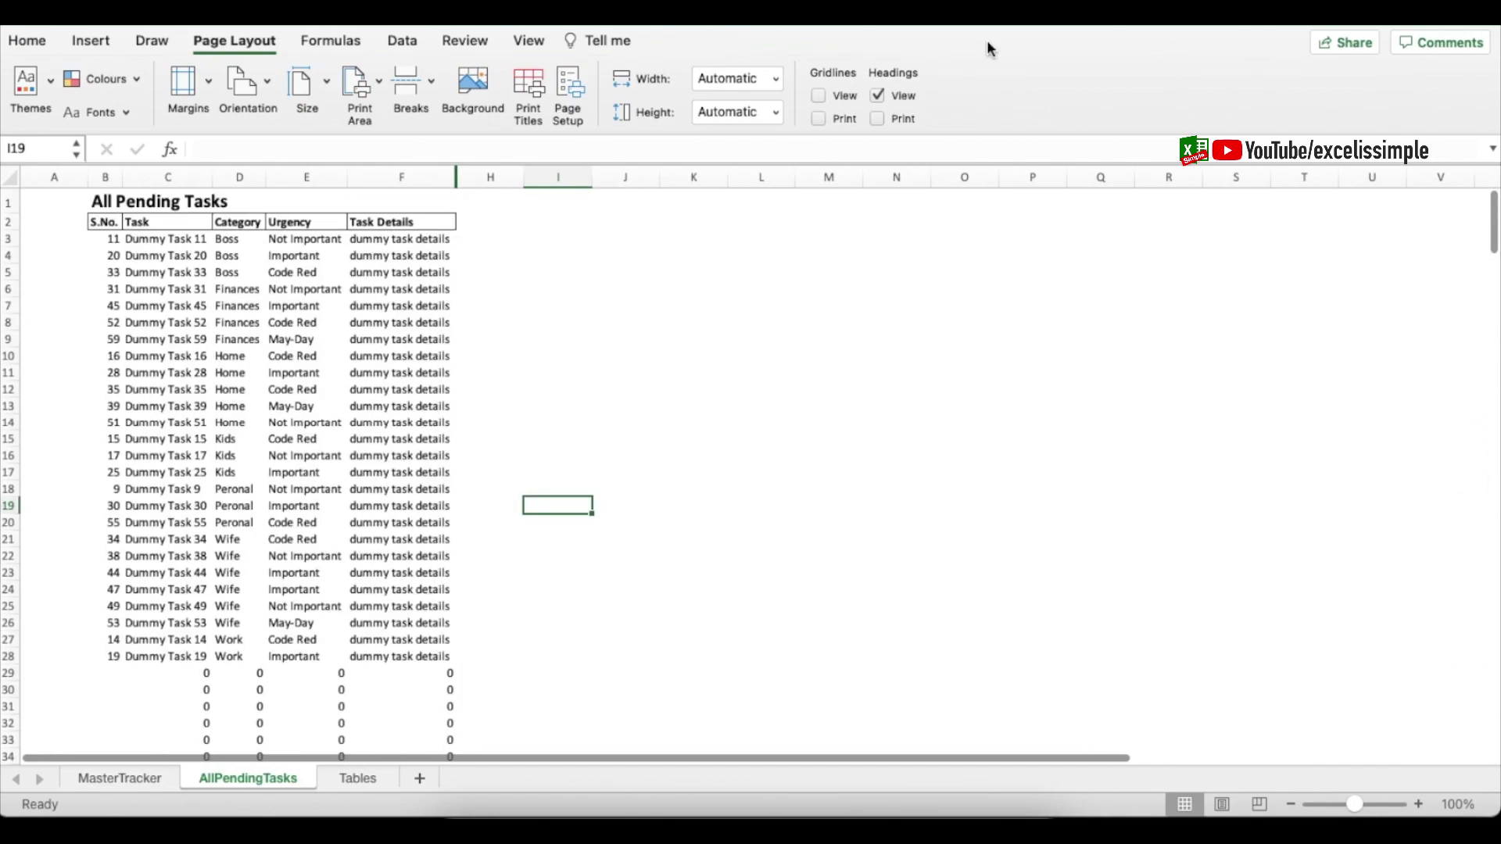
click(112, 239)
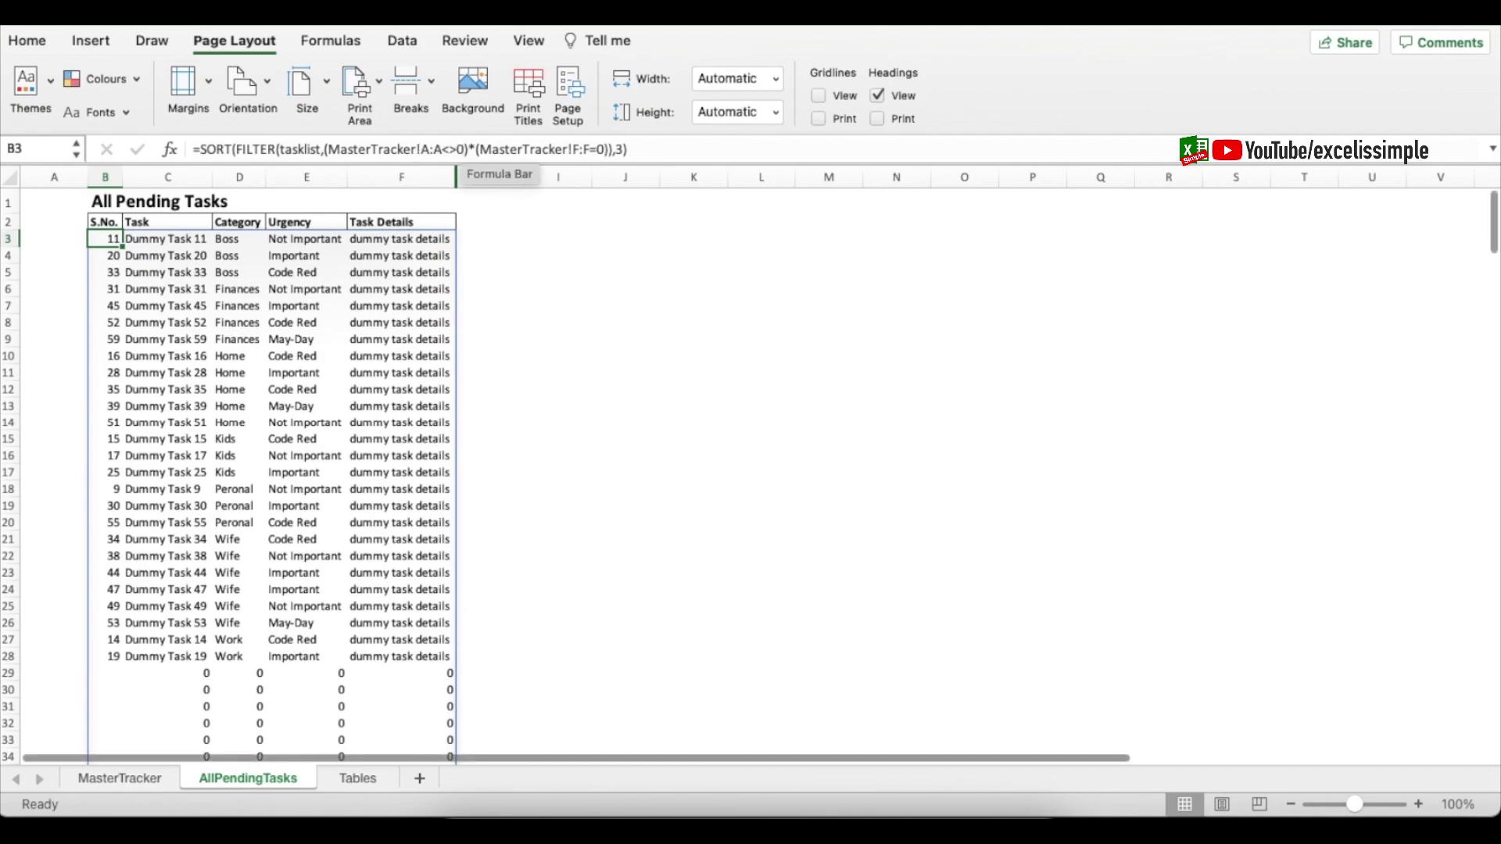
click(120, 777)
click(128, 266)
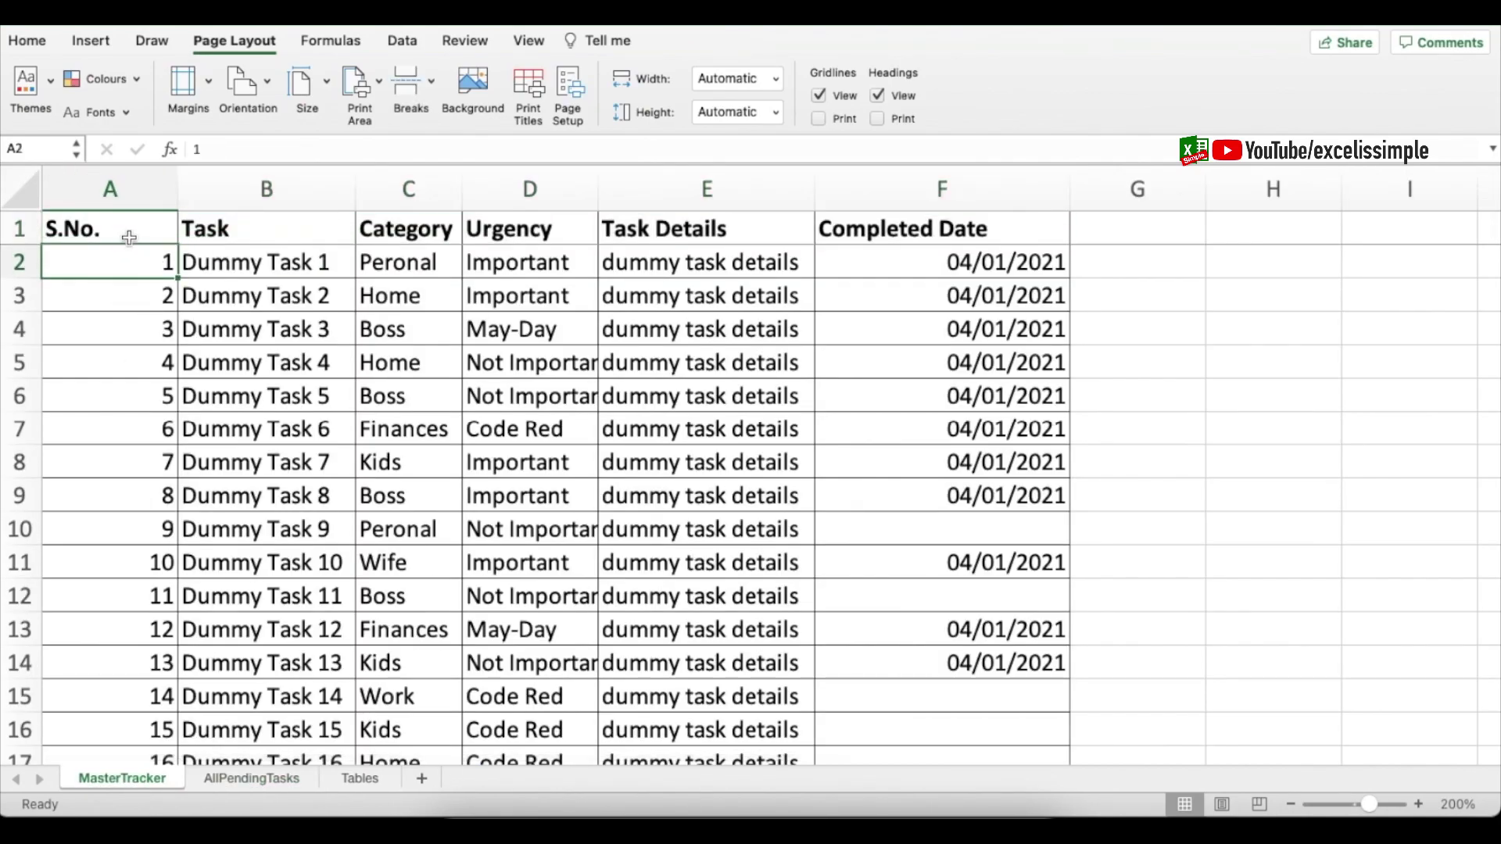
drag(121, 672, 94, 433)
click(123, 426)
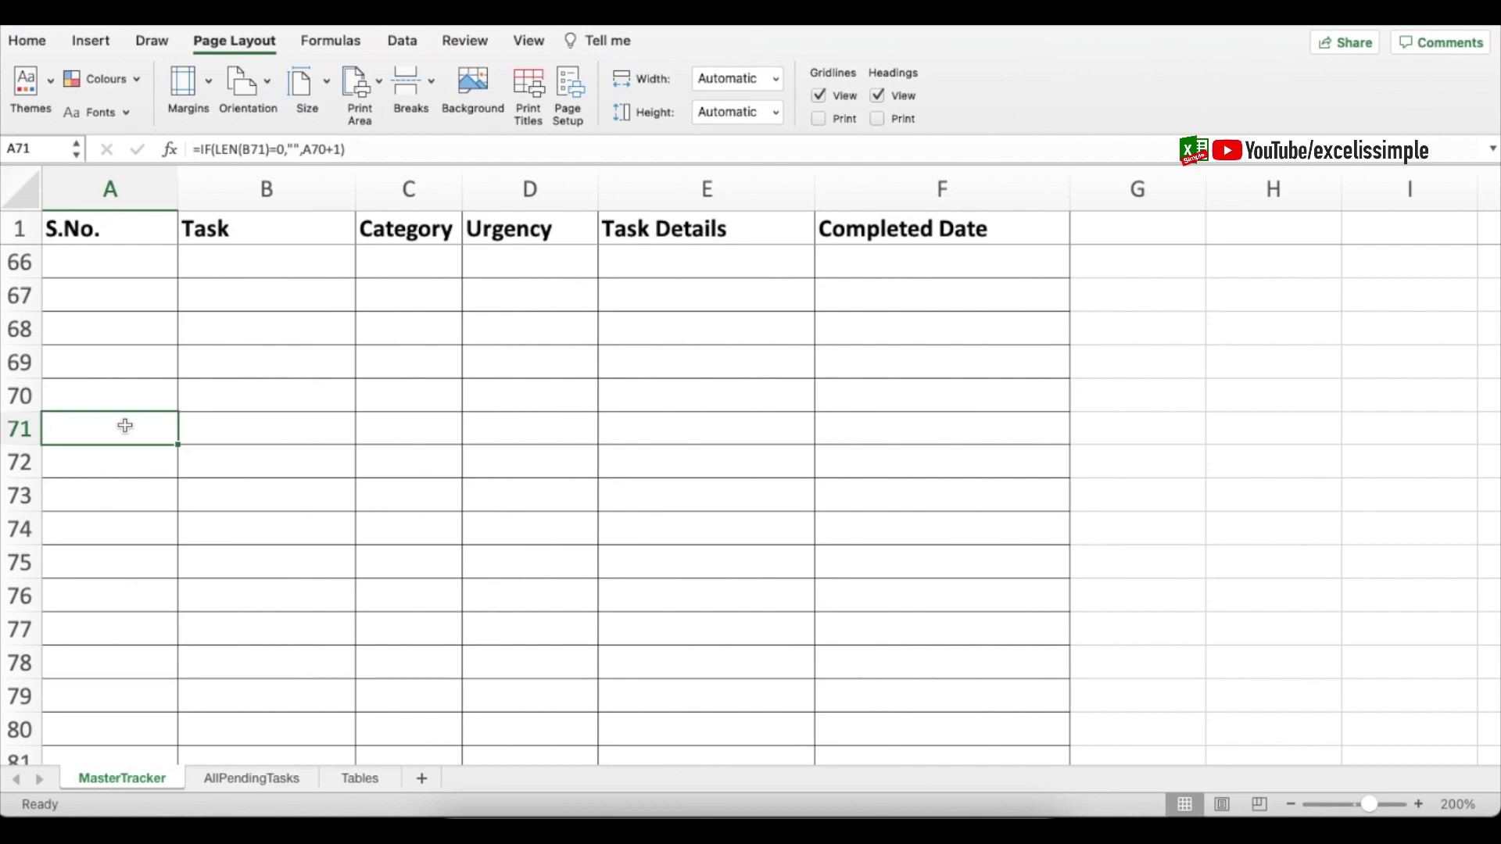
- Wrap MasterTracker!A:A in LEN in the AllPendingTasks formula in B3, making the first condition (LEN(MasterTracker!A:A)<>0)
click(231, 777)
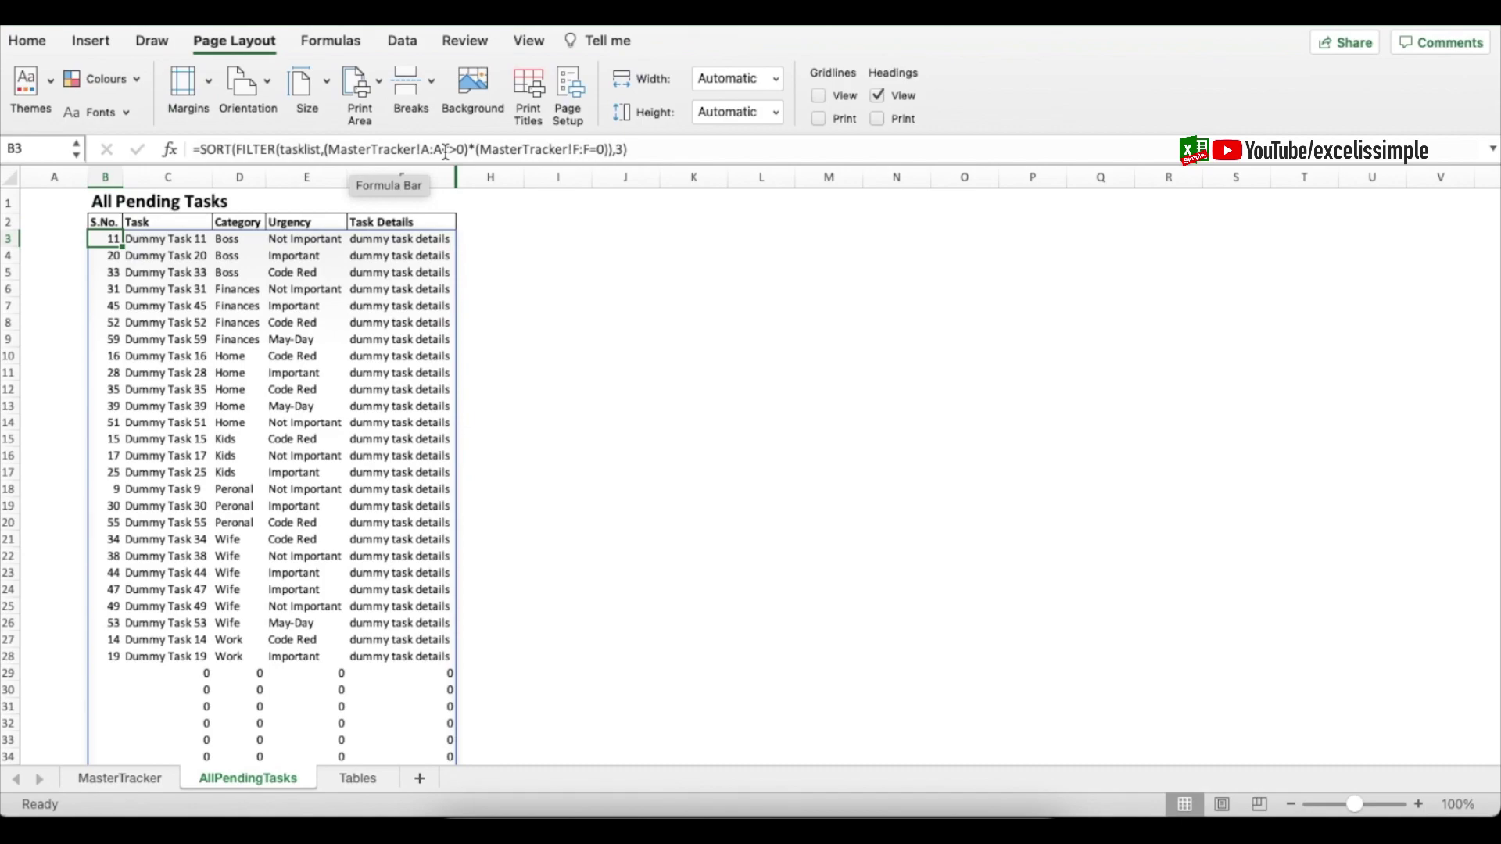
click(329, 148)
text(len()
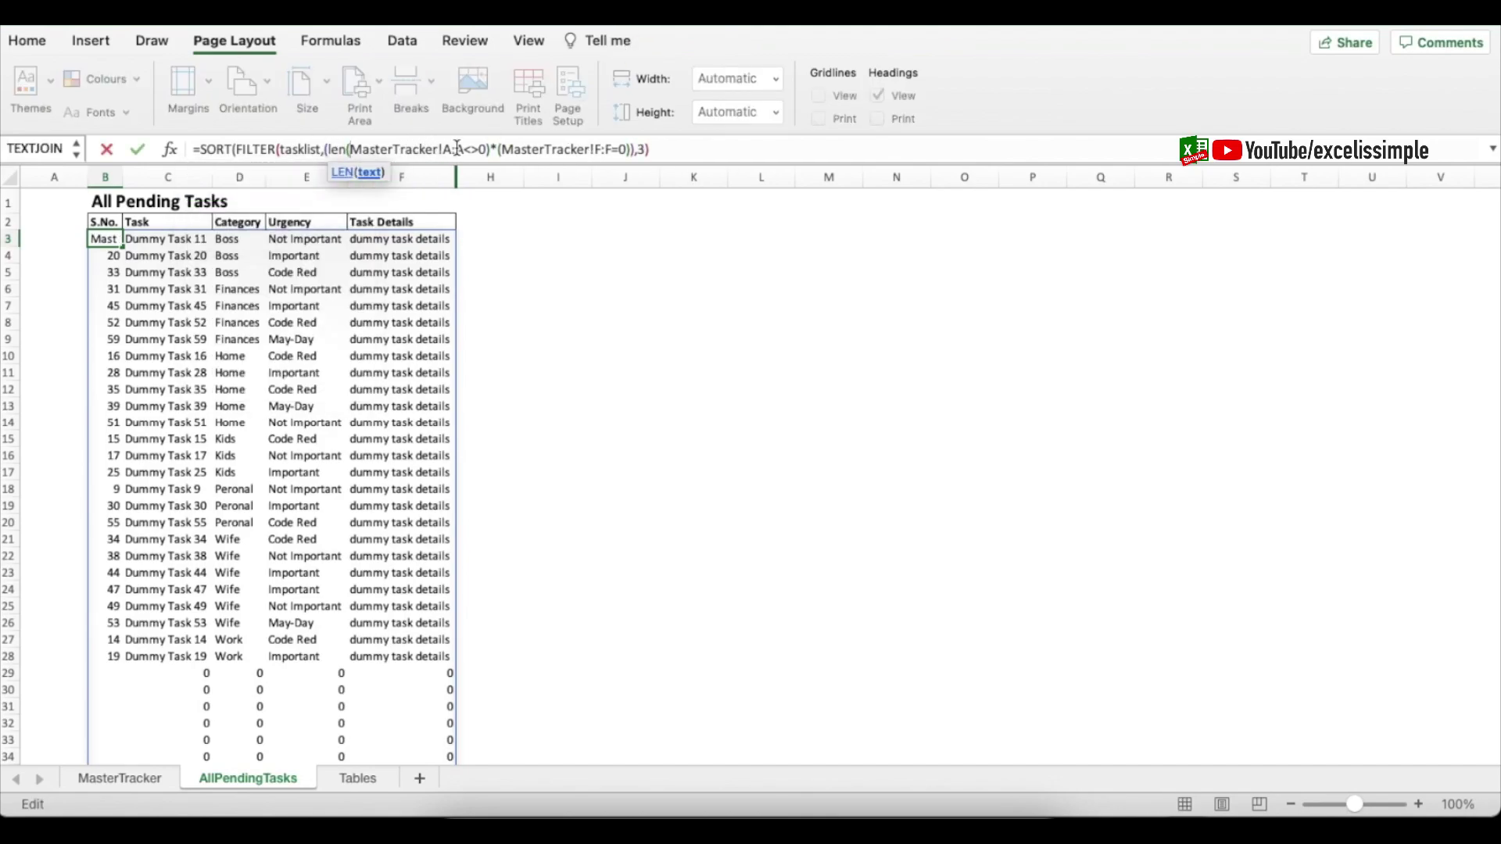
click(463, 148)
text())
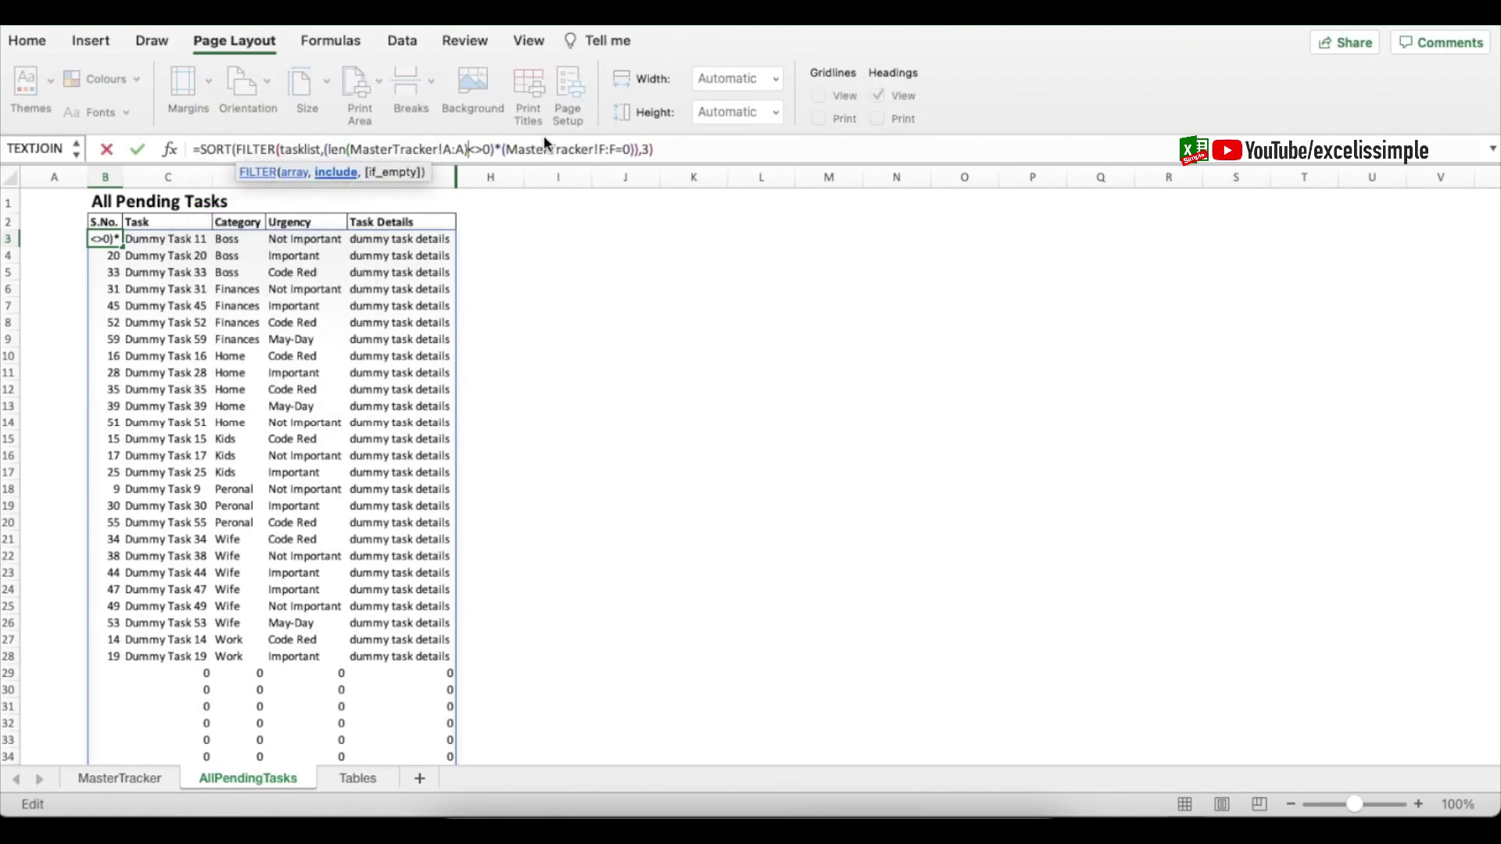
key(Return)
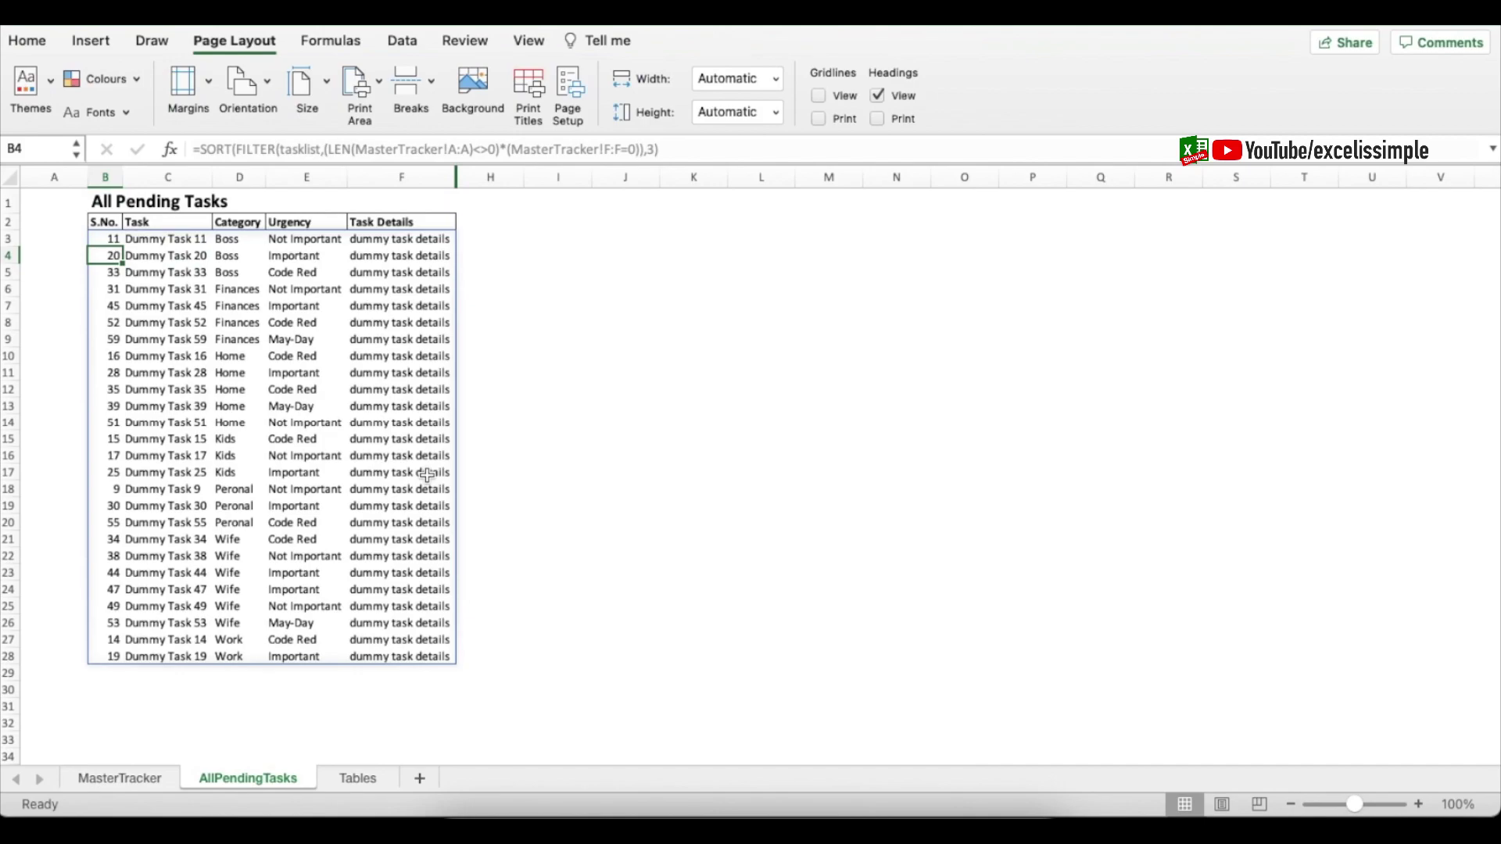
- Set up a new Classic conditional formatting rule for B3 that formats only cells containing No Blanks
click(111, 237)
click(27, 41)
click(928, 80)
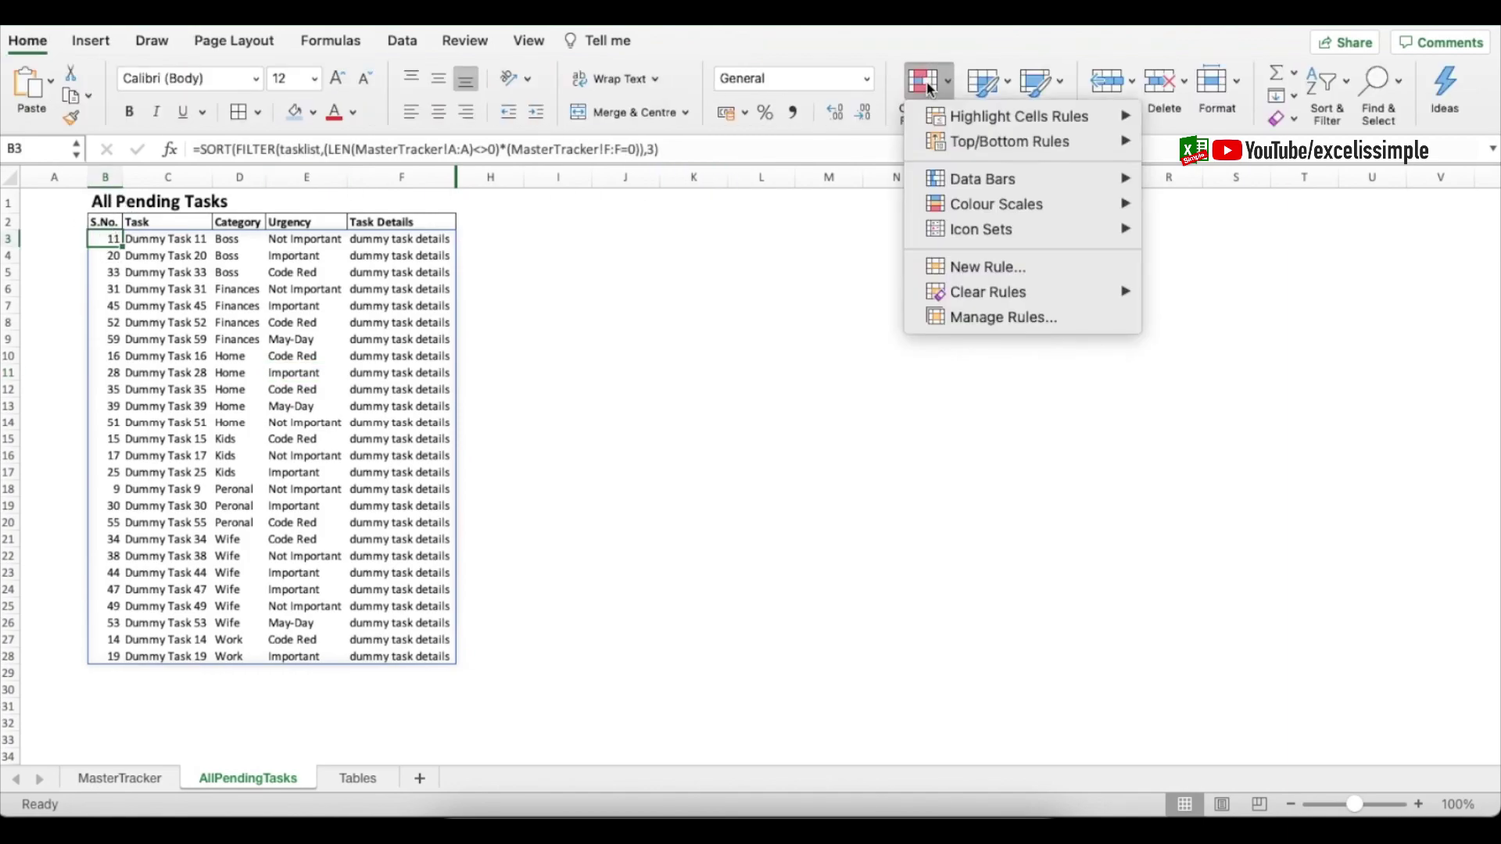
click(994, 274)
click(659, 189)
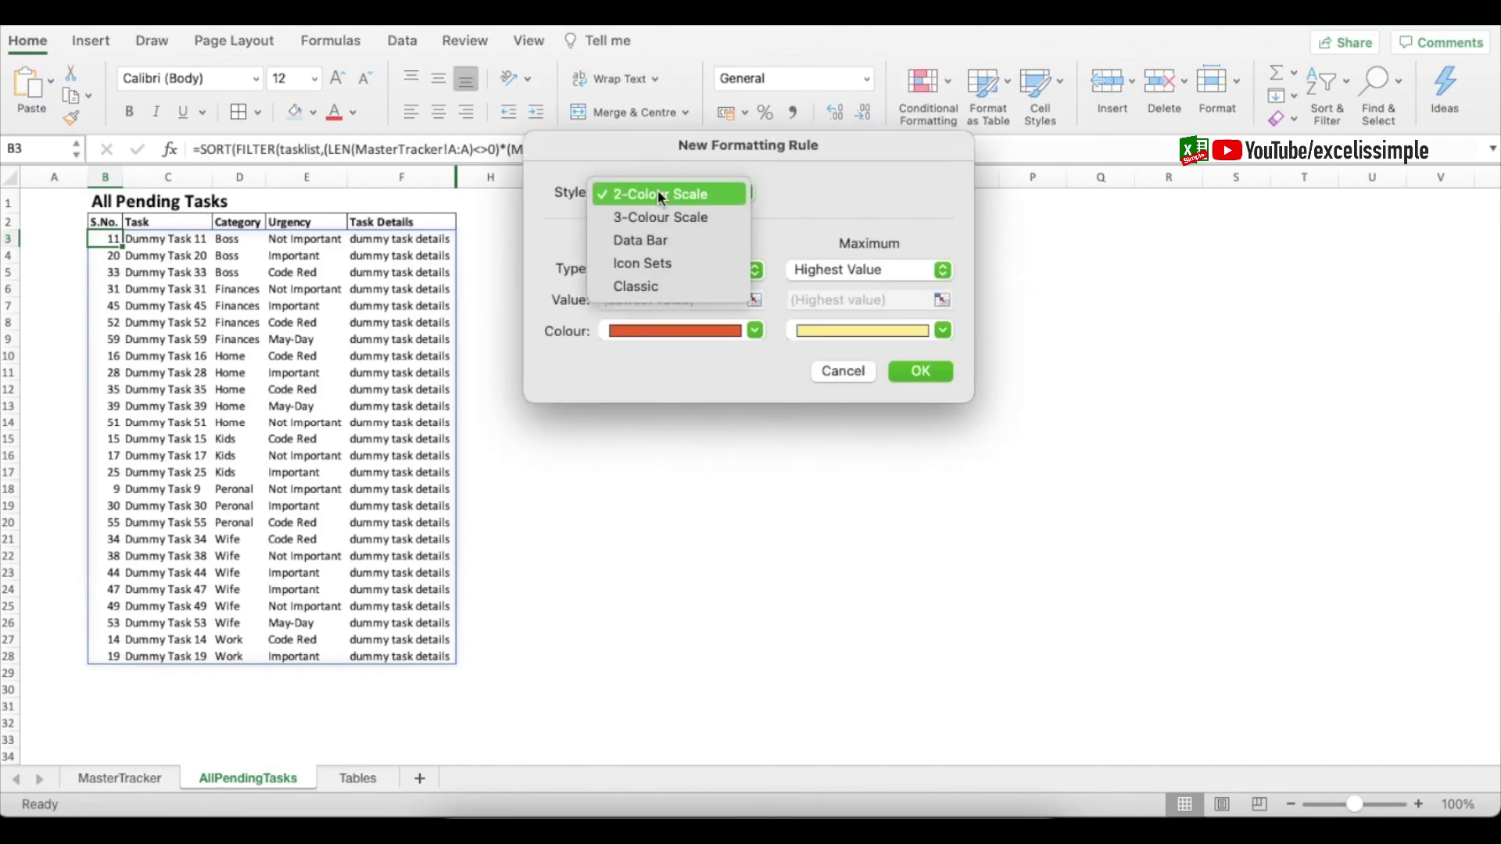
click(666, 280)
click(655, 247)
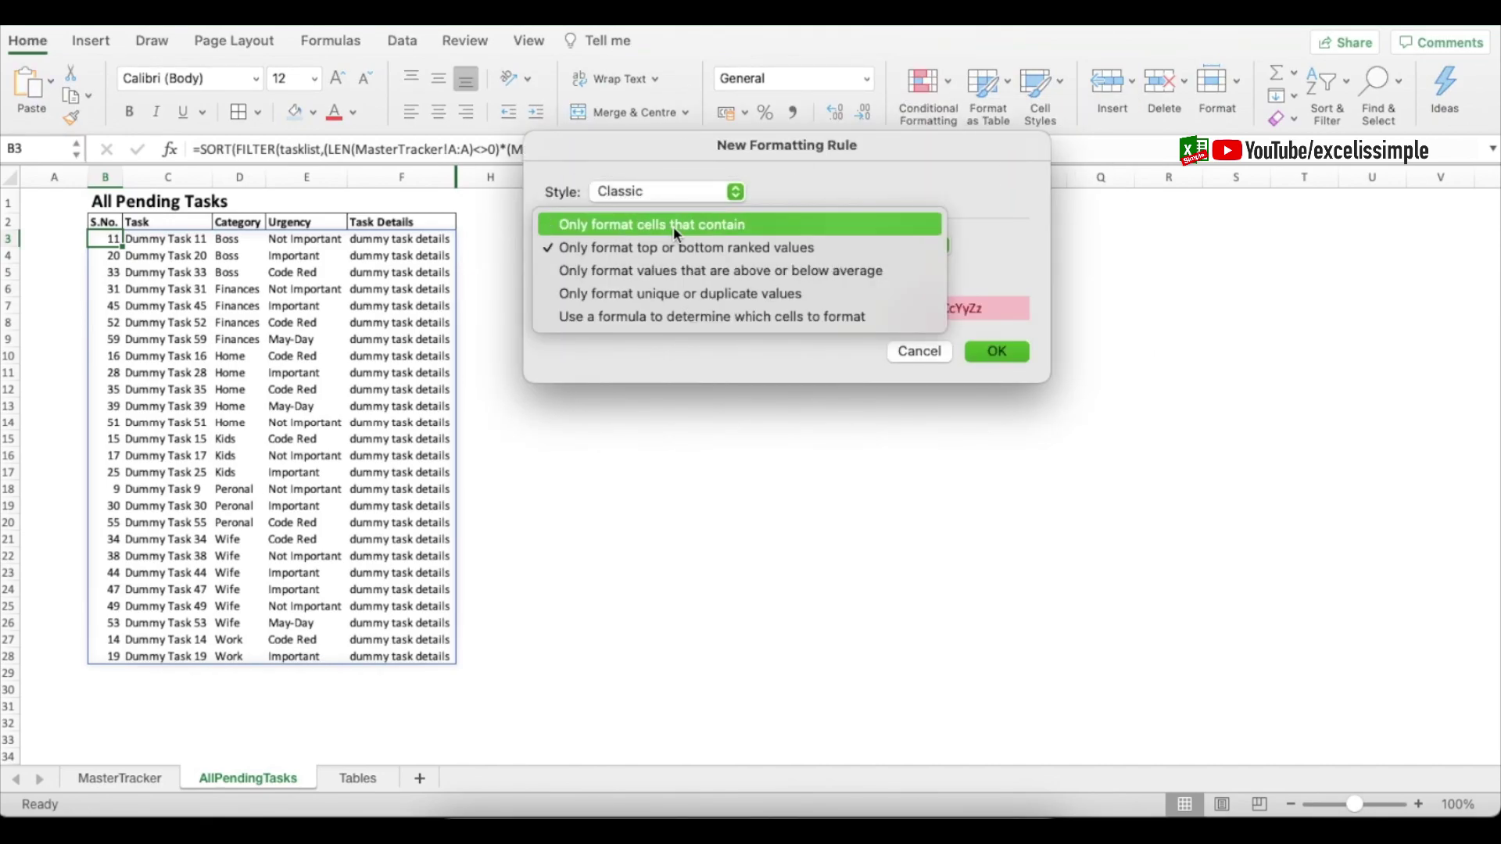
click(673, 227)
click(607, 247)
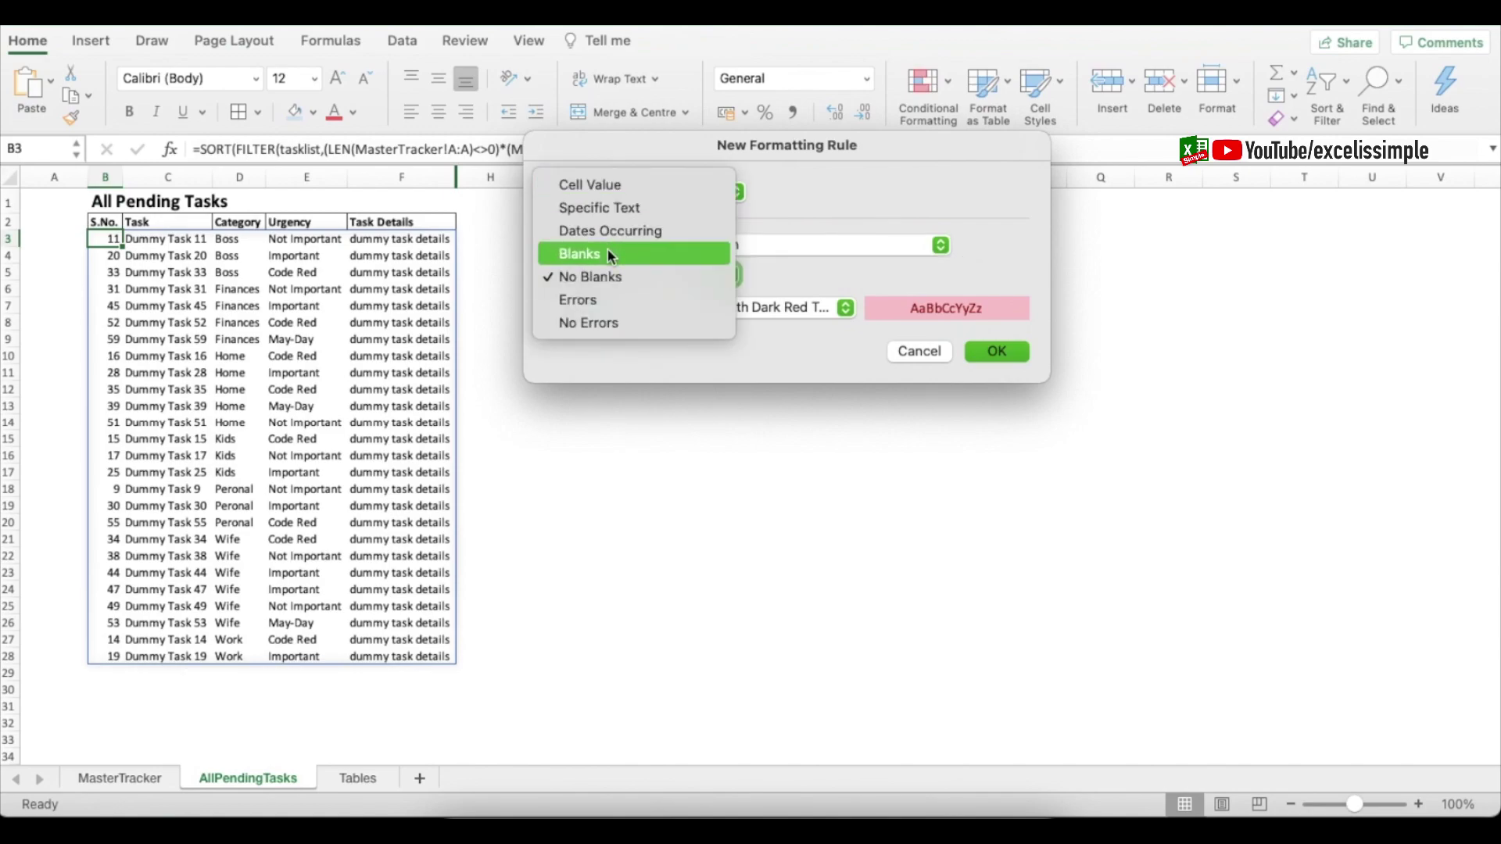
click(609, 279)
- Give the rule a customised format with an outline border and apply it to B3
click(725, 307)
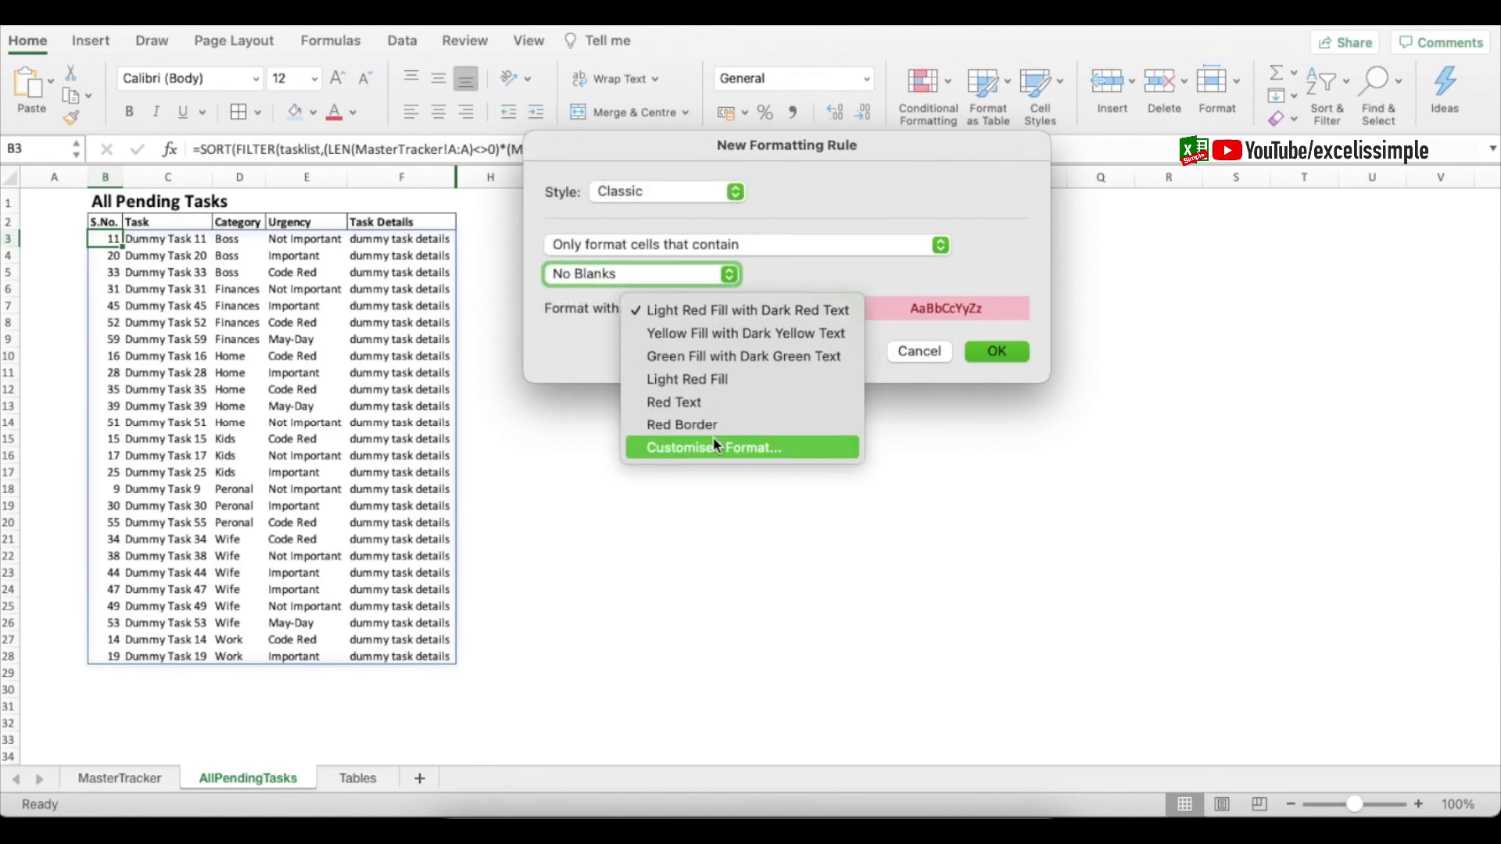
click(719, 449)
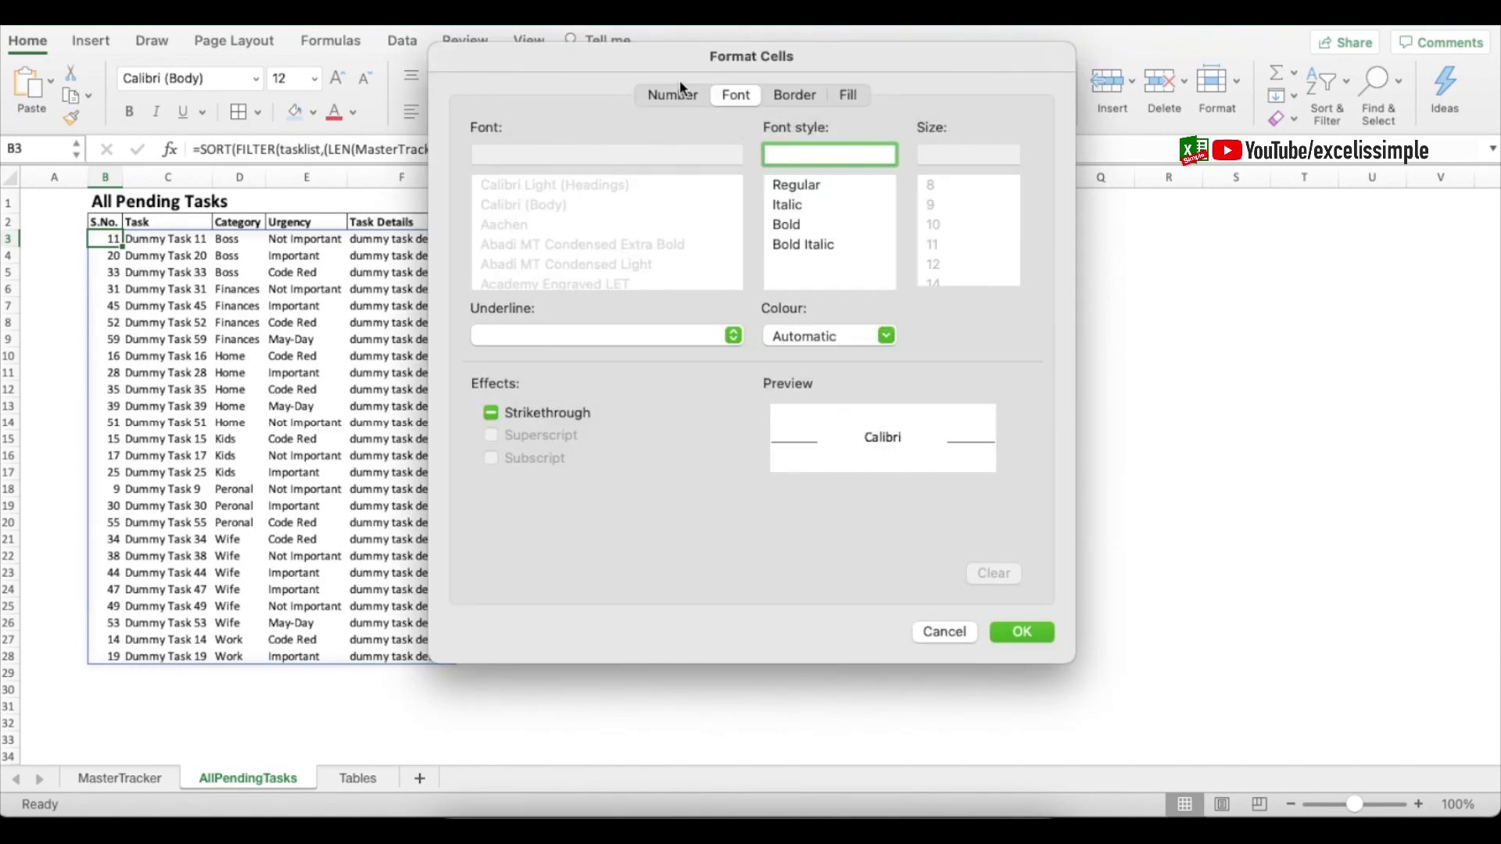
click(793, 96)
click(879, 166)
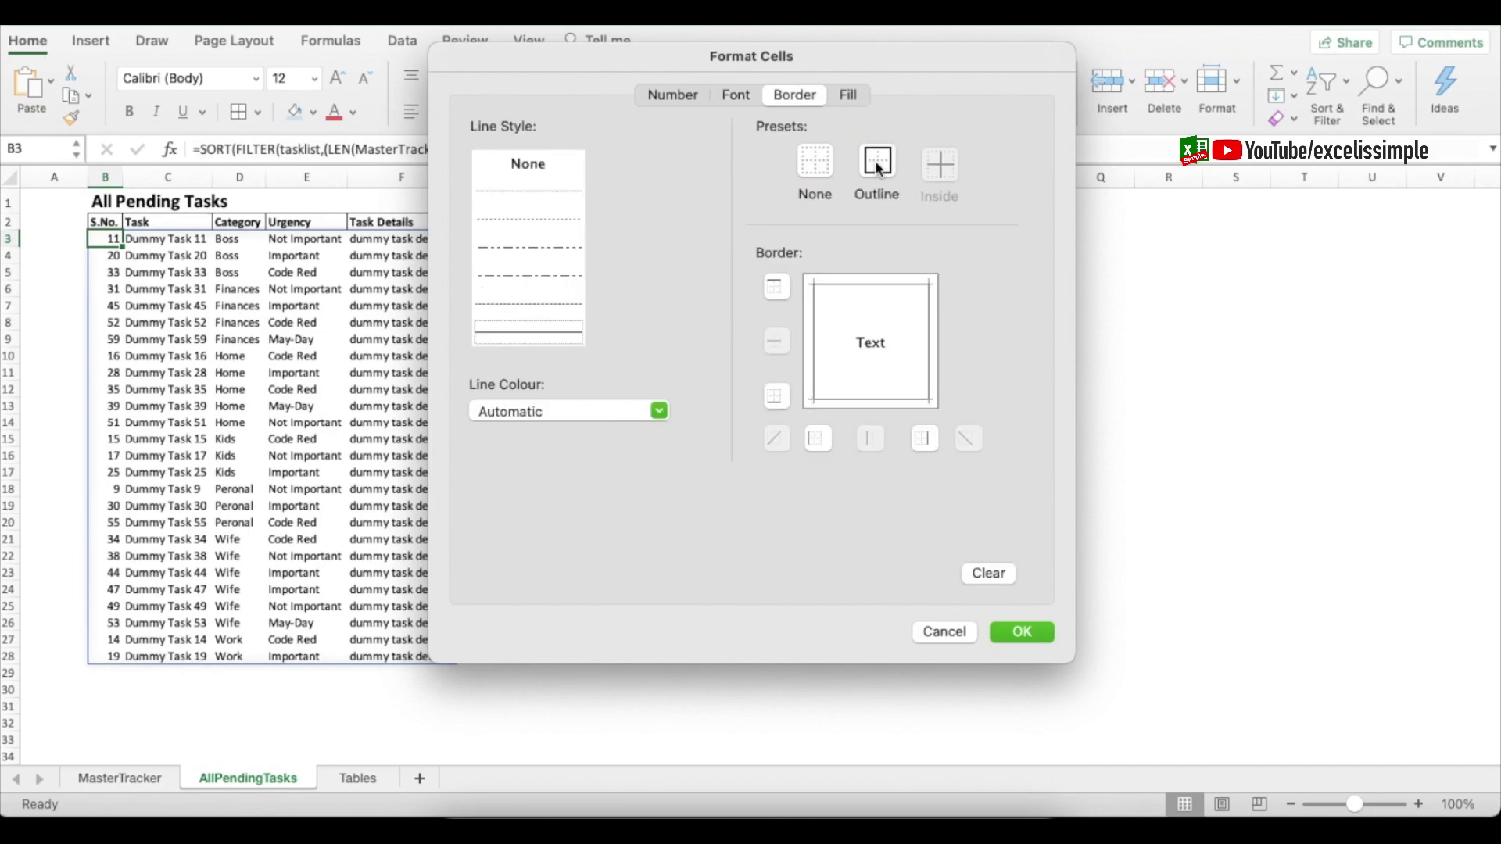
click(1021, 629)
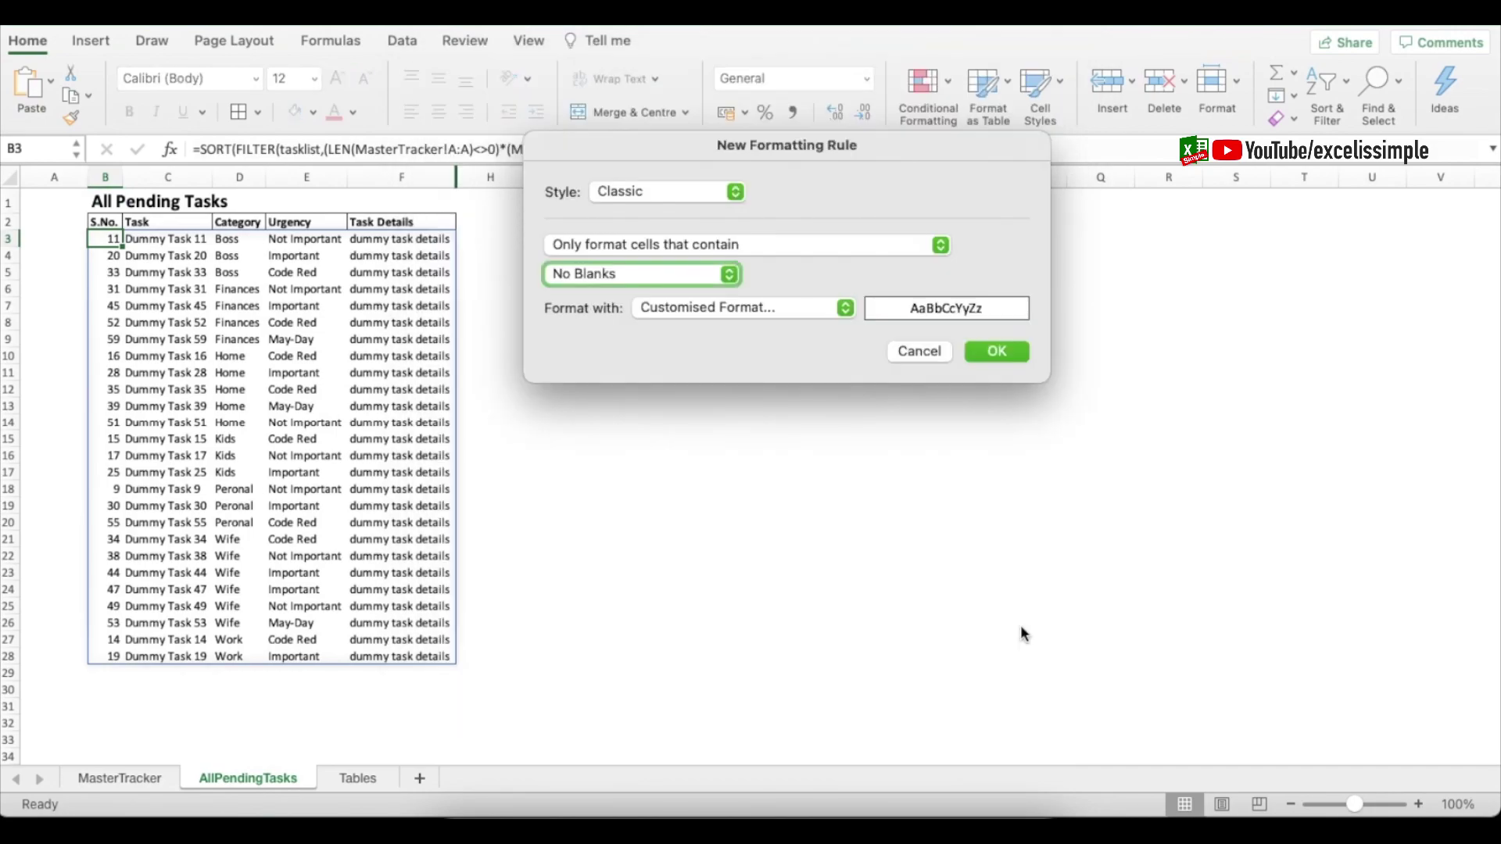
click(1001, 351)
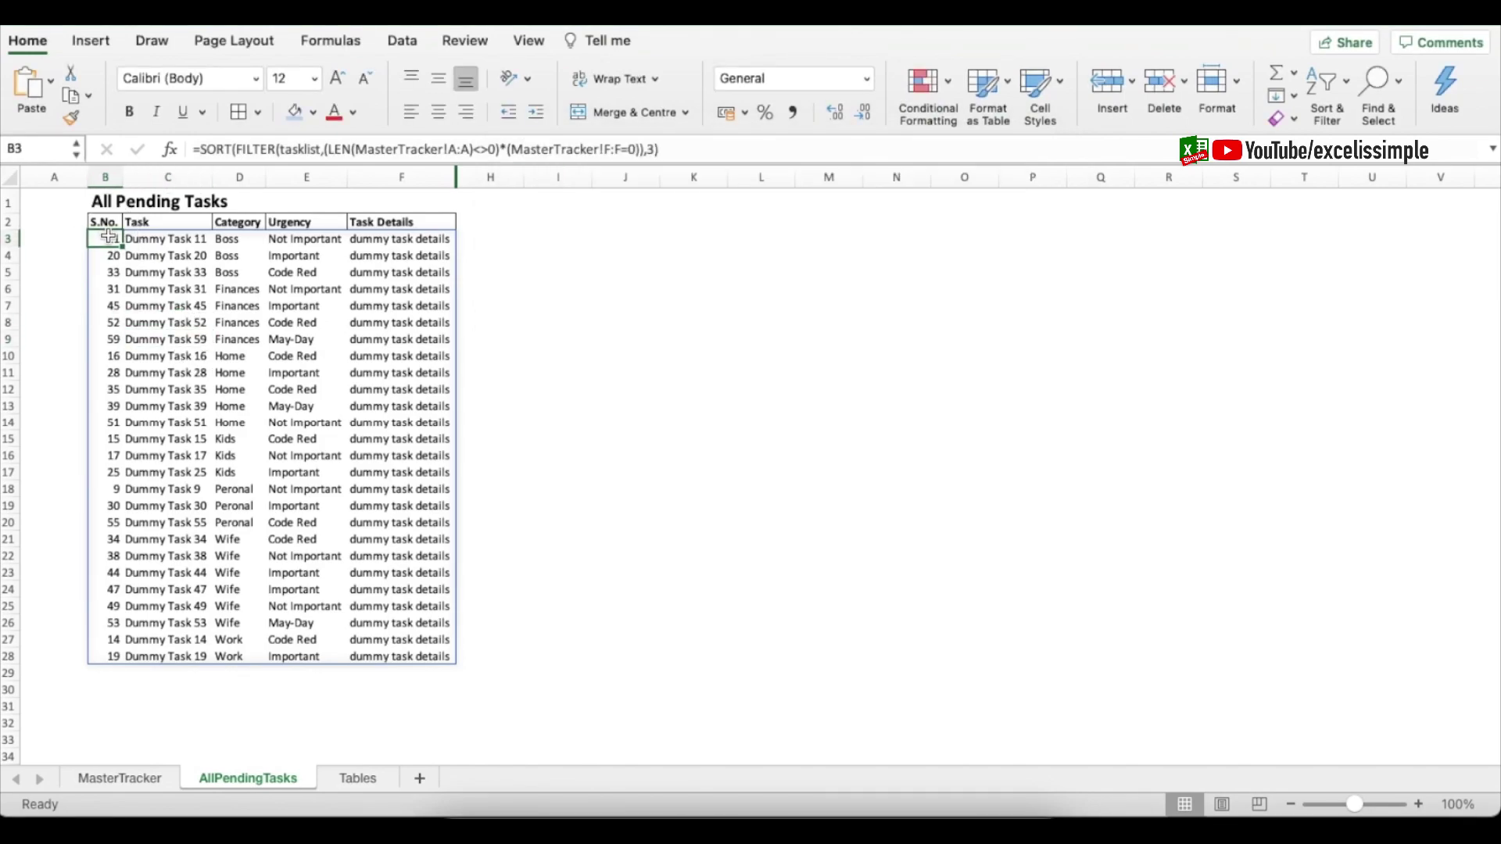
- Copy the formatting of B3 across columns B to F, covering the task list and the empty rows below it
click(72, 117)
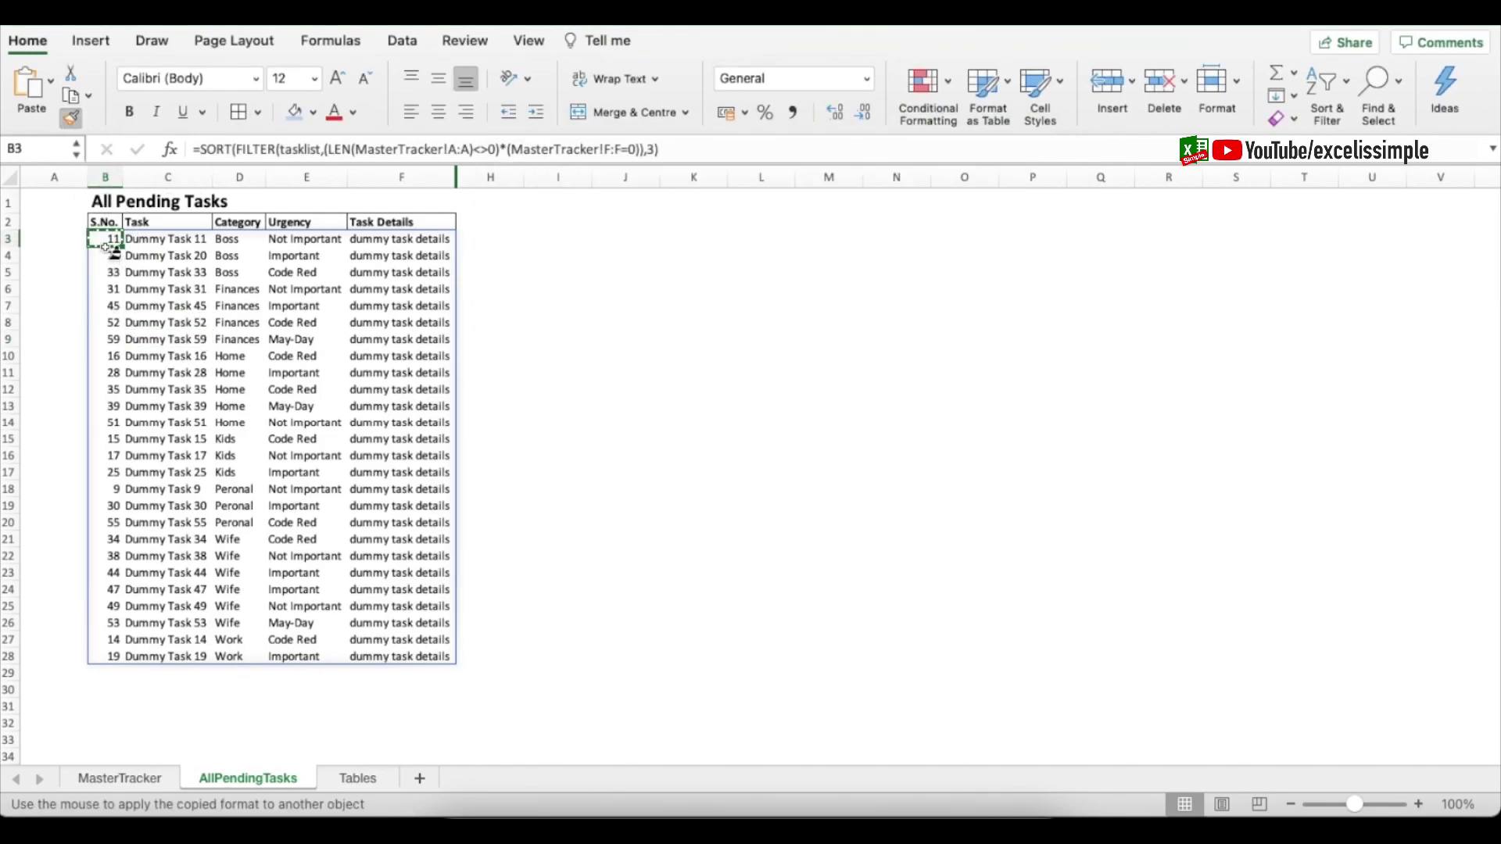
mouse_move(116, 240)
mouse_down()
mouse_move(437, 750)
mouse_move(469, 750)
mouse_up()
scroll(220, 447, up, 15)
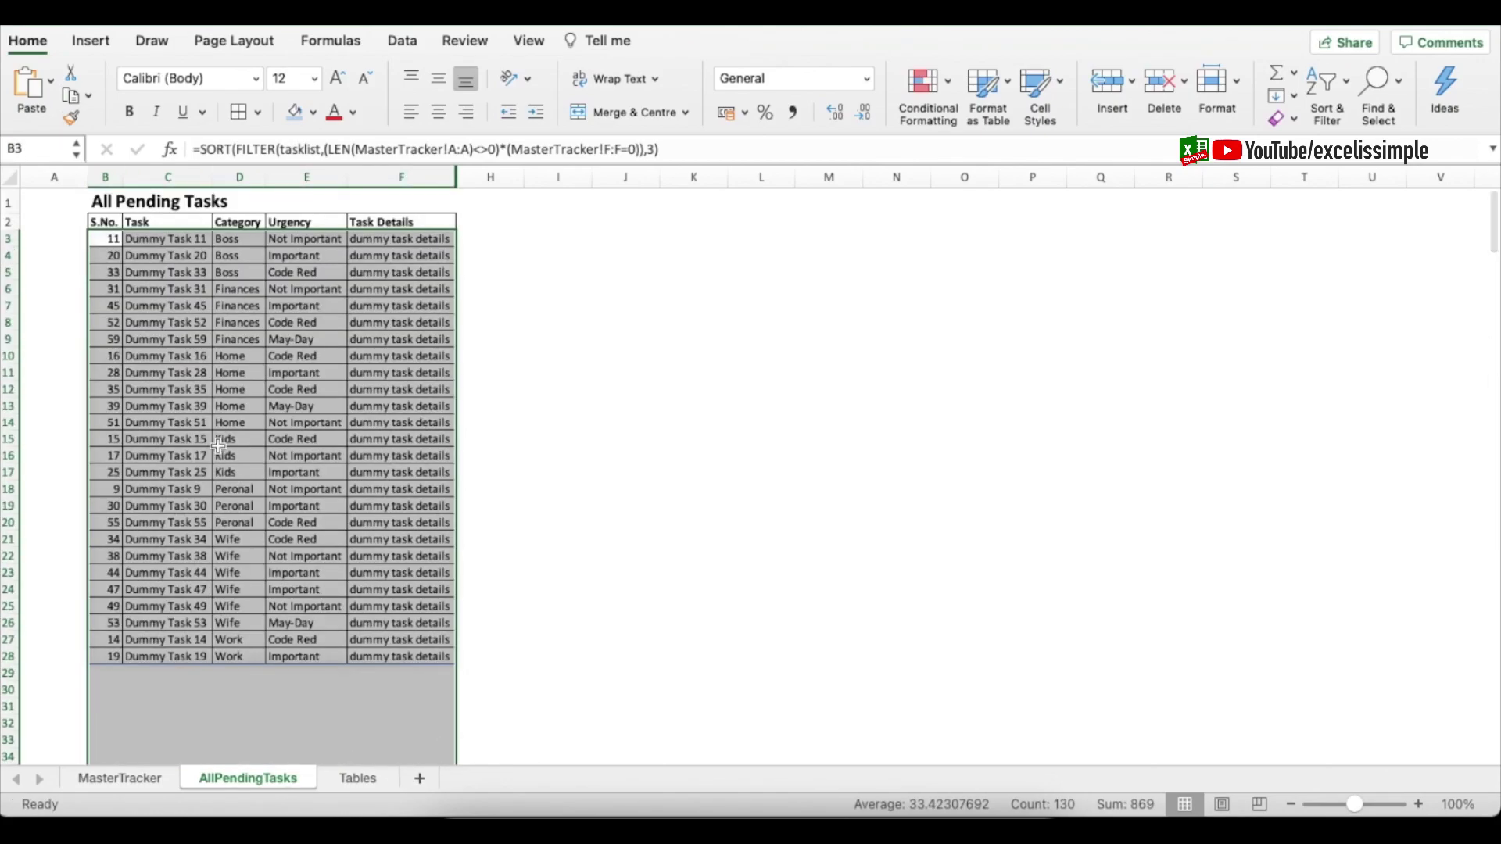
click(576, 484)
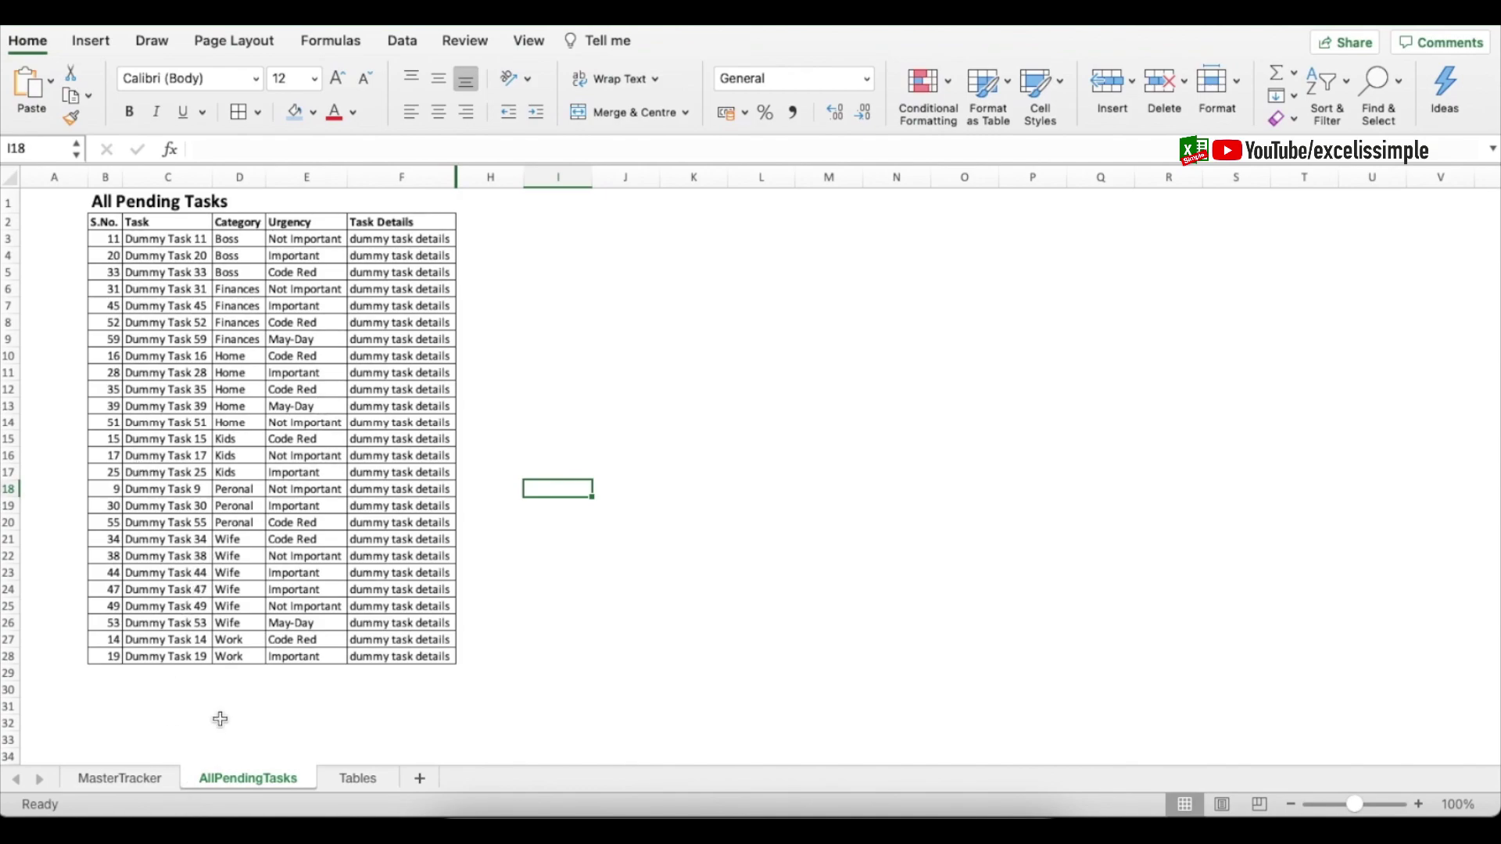
click(278, 265)
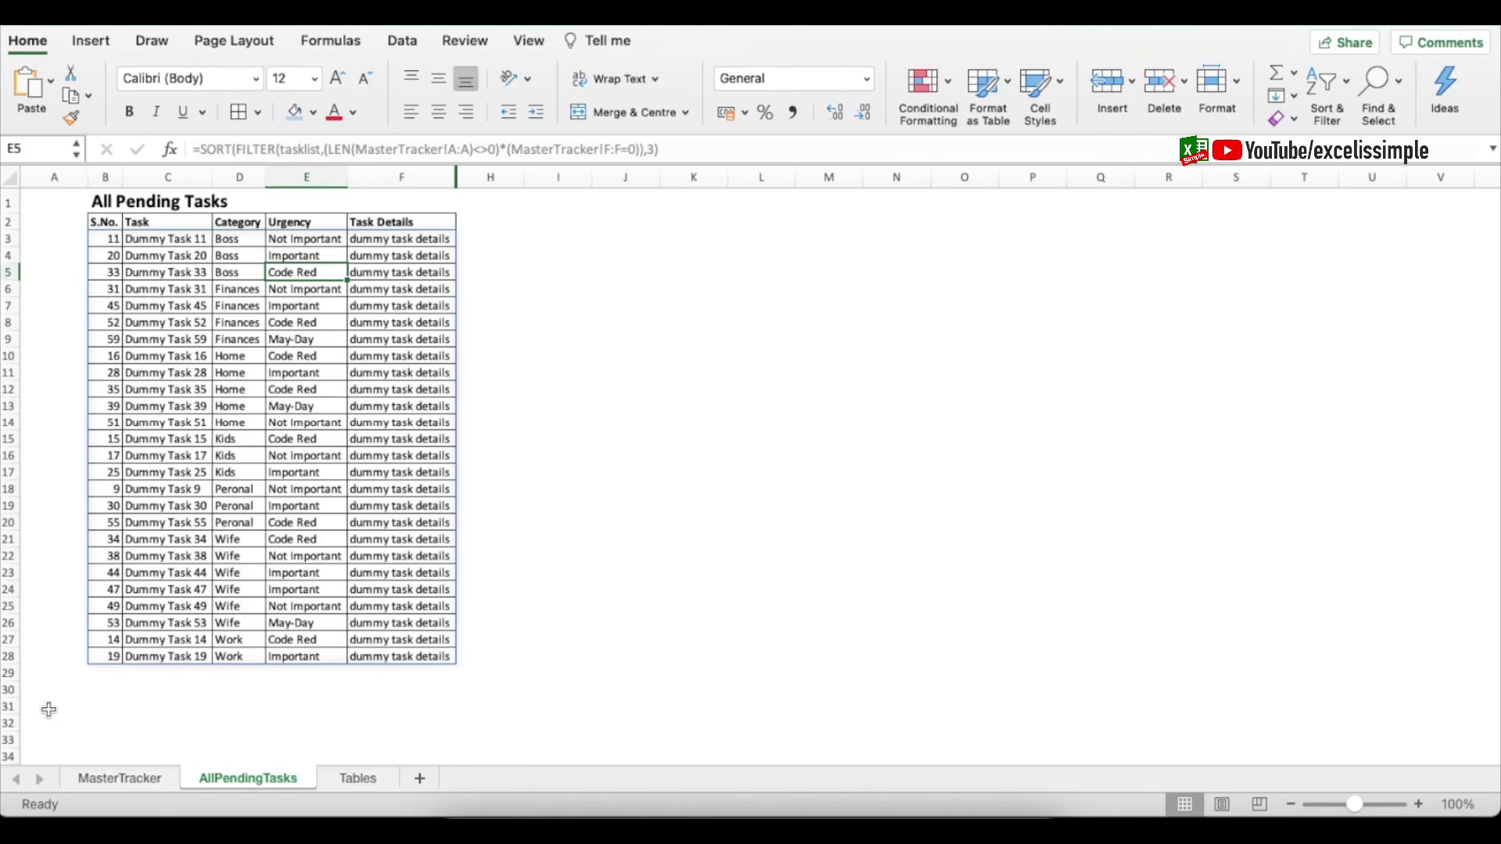
- Add a sheet named Pending Tasks By Category between AllPendingTasks and Tables
click(420, 780)
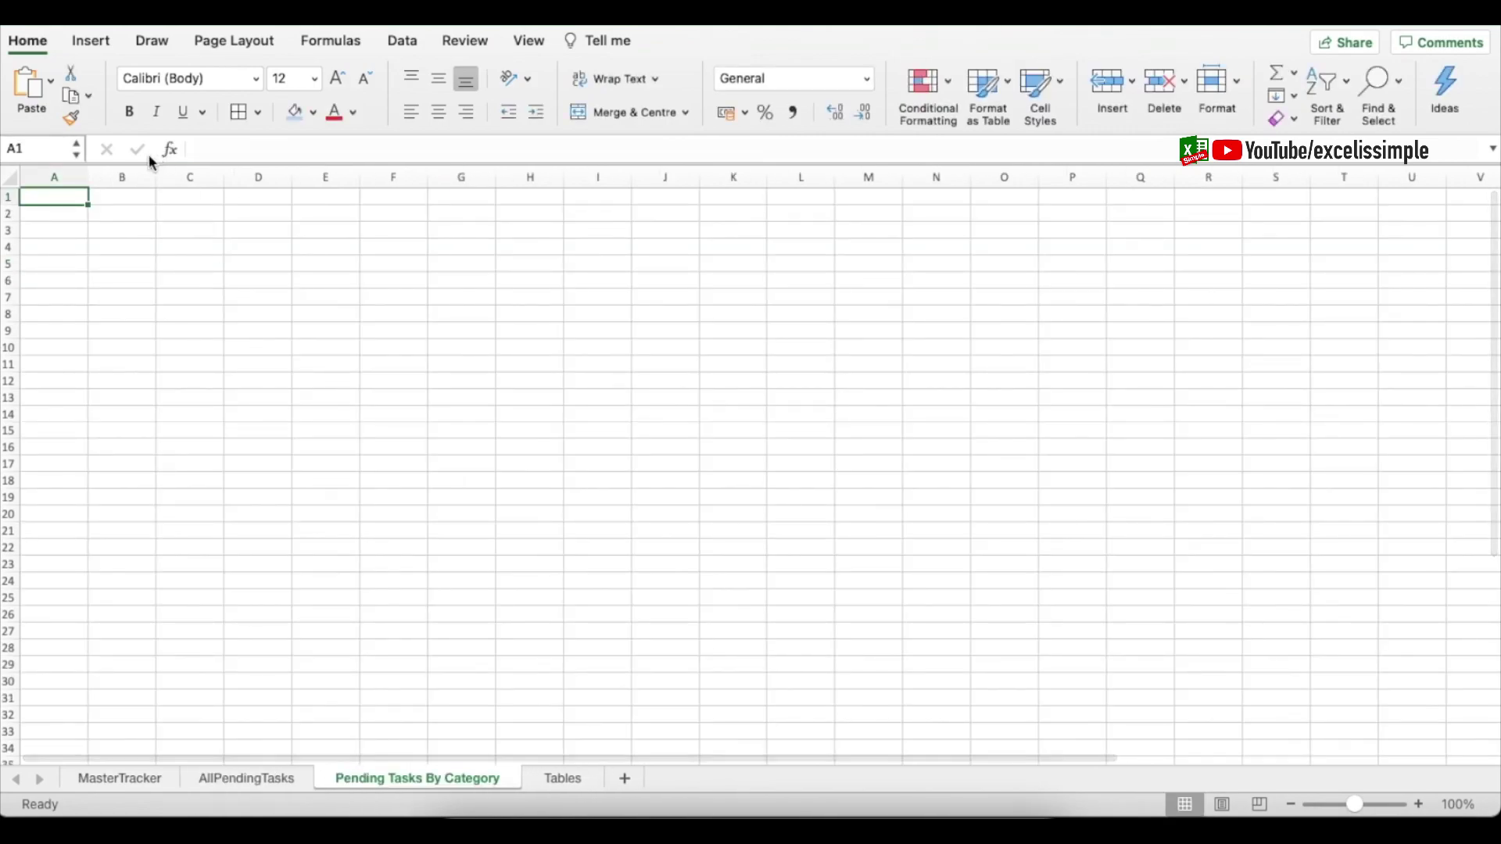
click(189, 252)
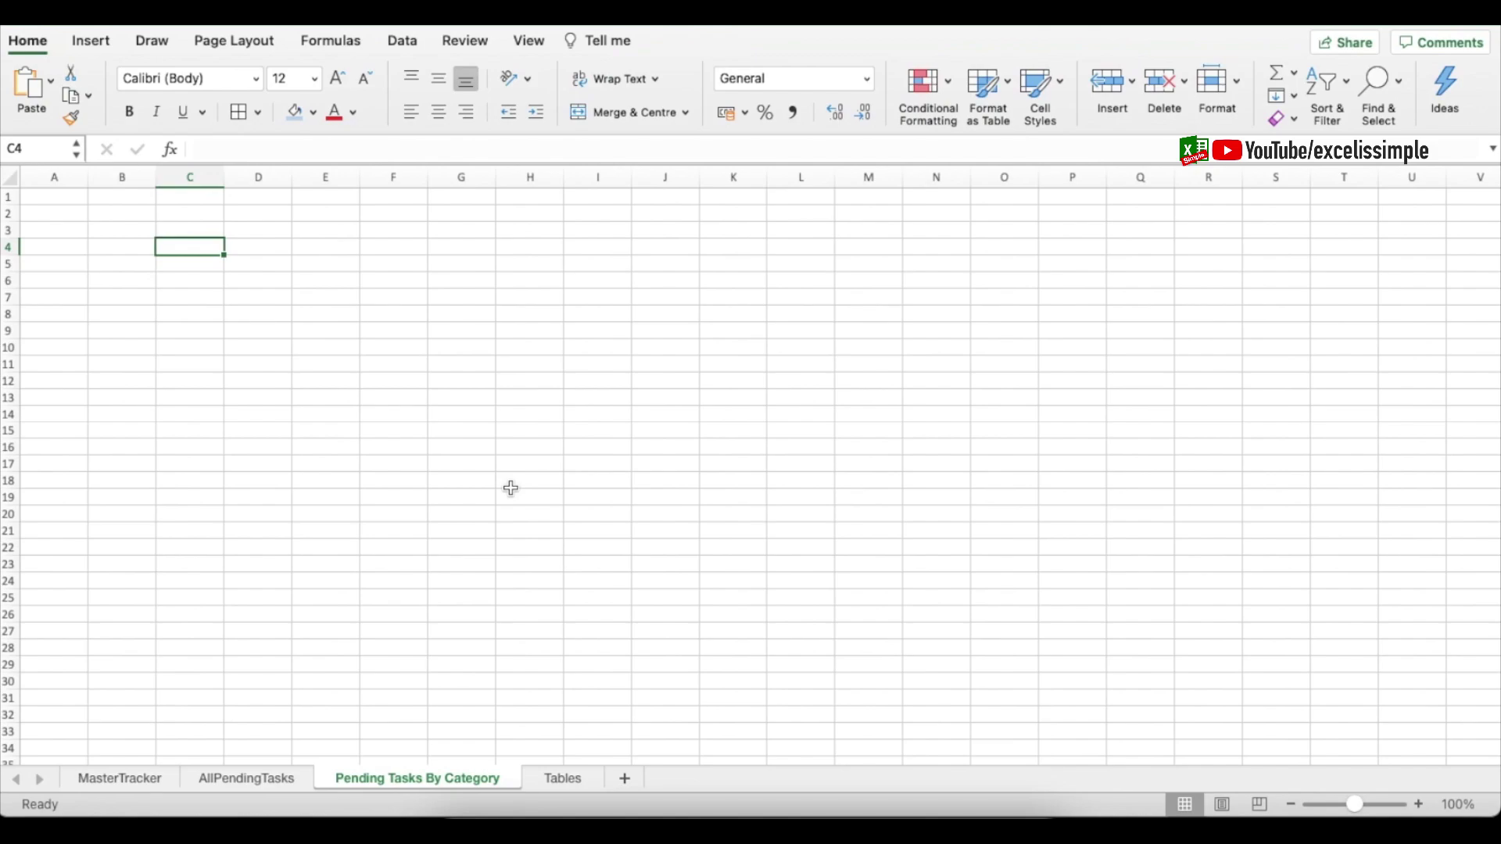
click(1420, 805)
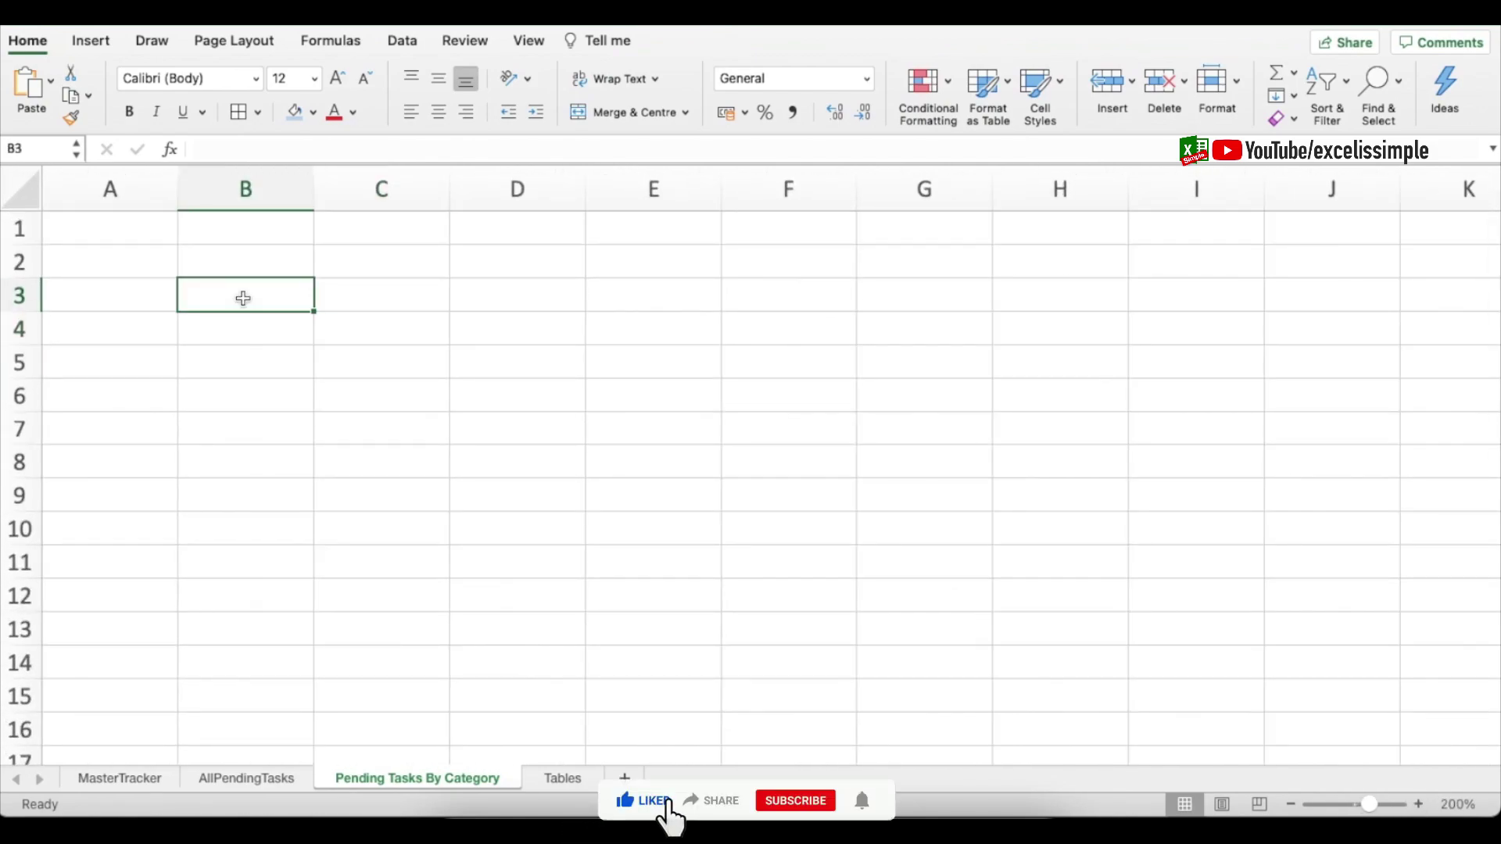
- Add a list drop-down to B3 of Pending Tasks By Category, sourced from the categories in Tables C3:C9, and check its options
key(Left)
key(Right)
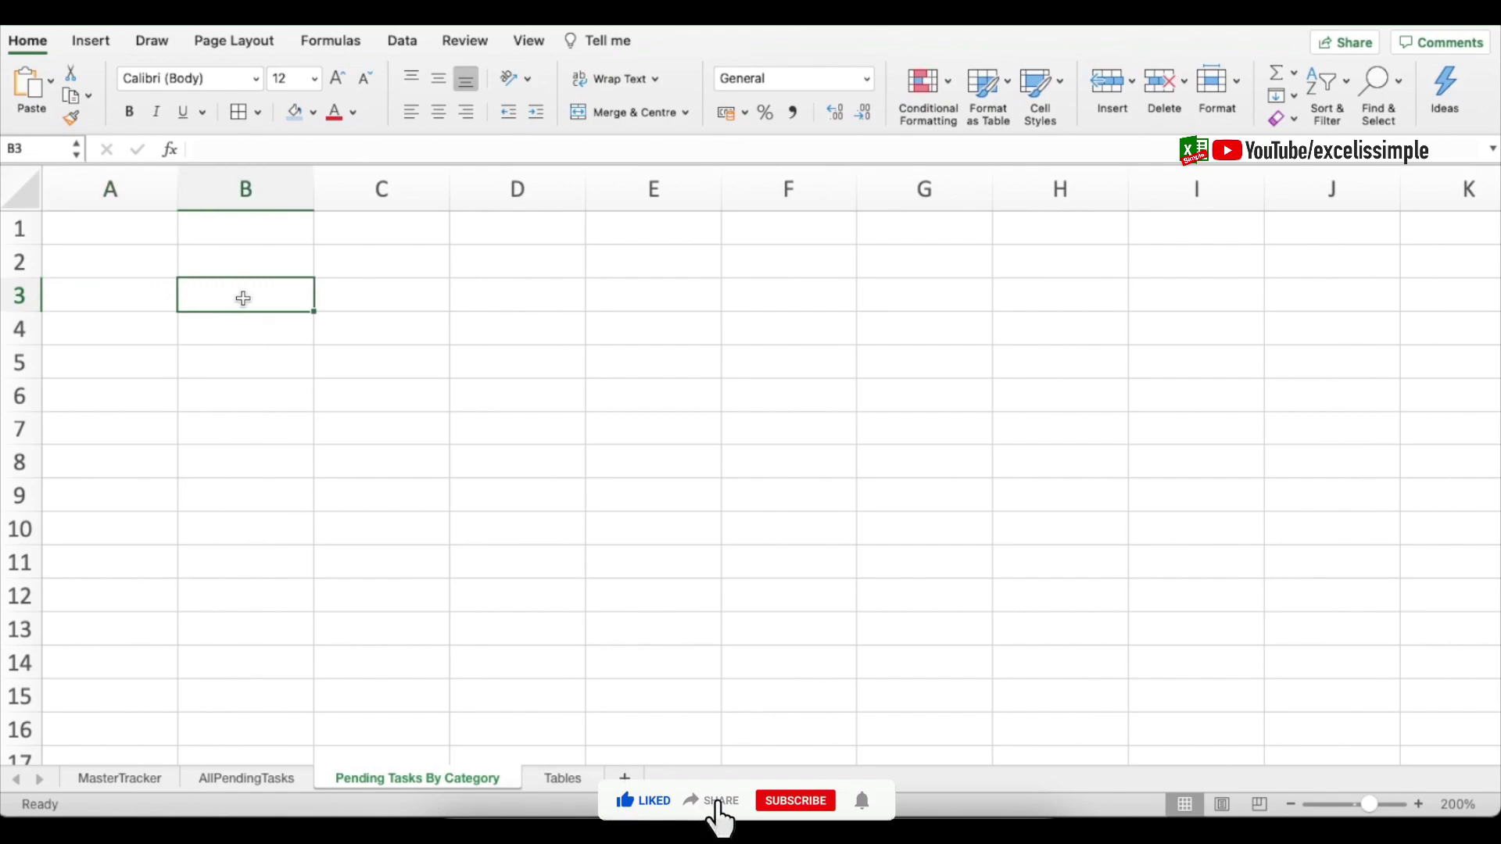
click(404, 43)
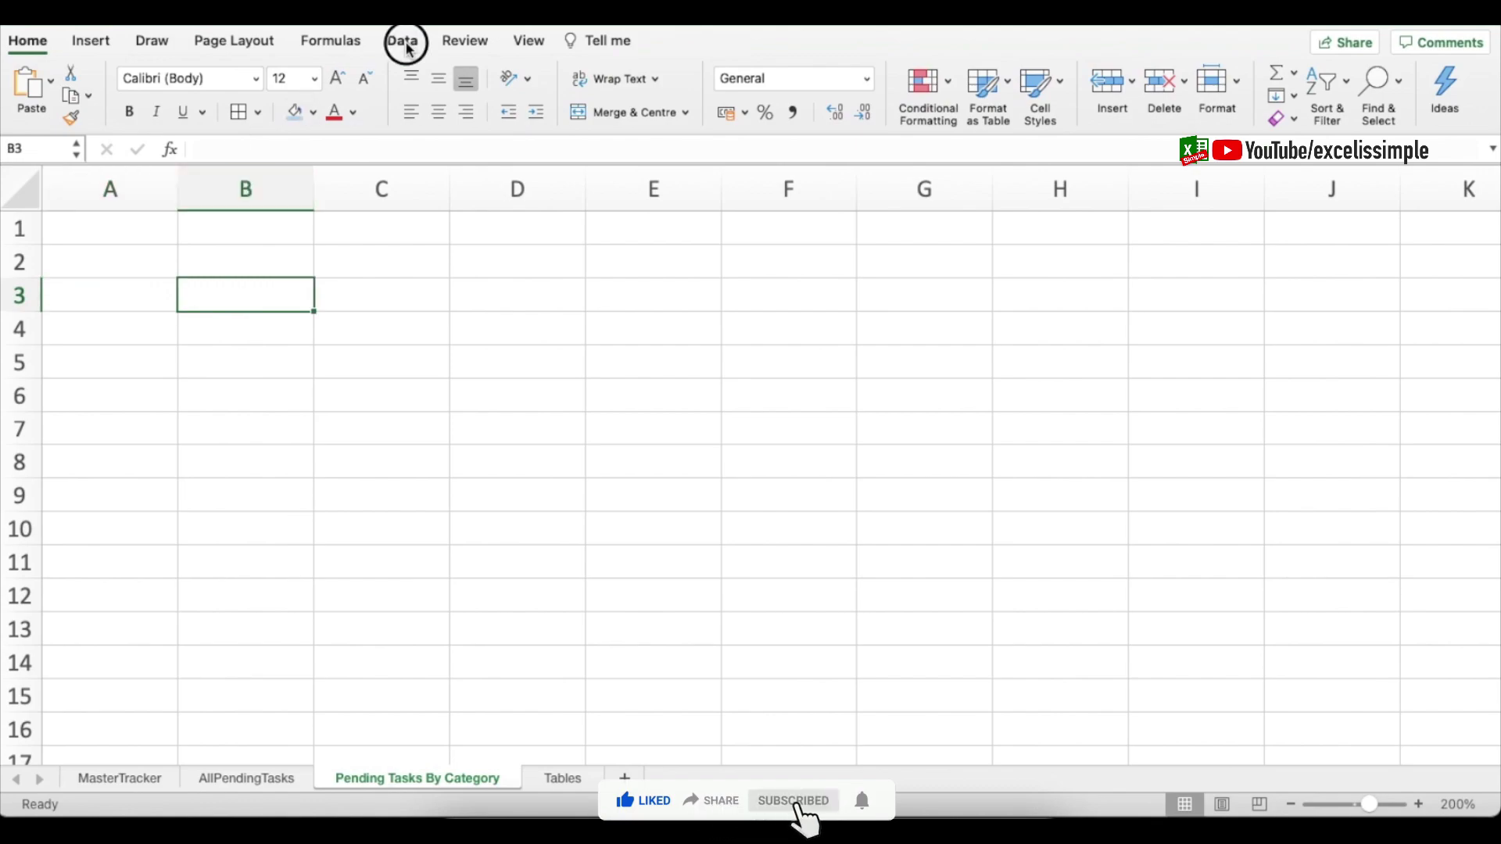
click(941, 81)
click(594, 234)
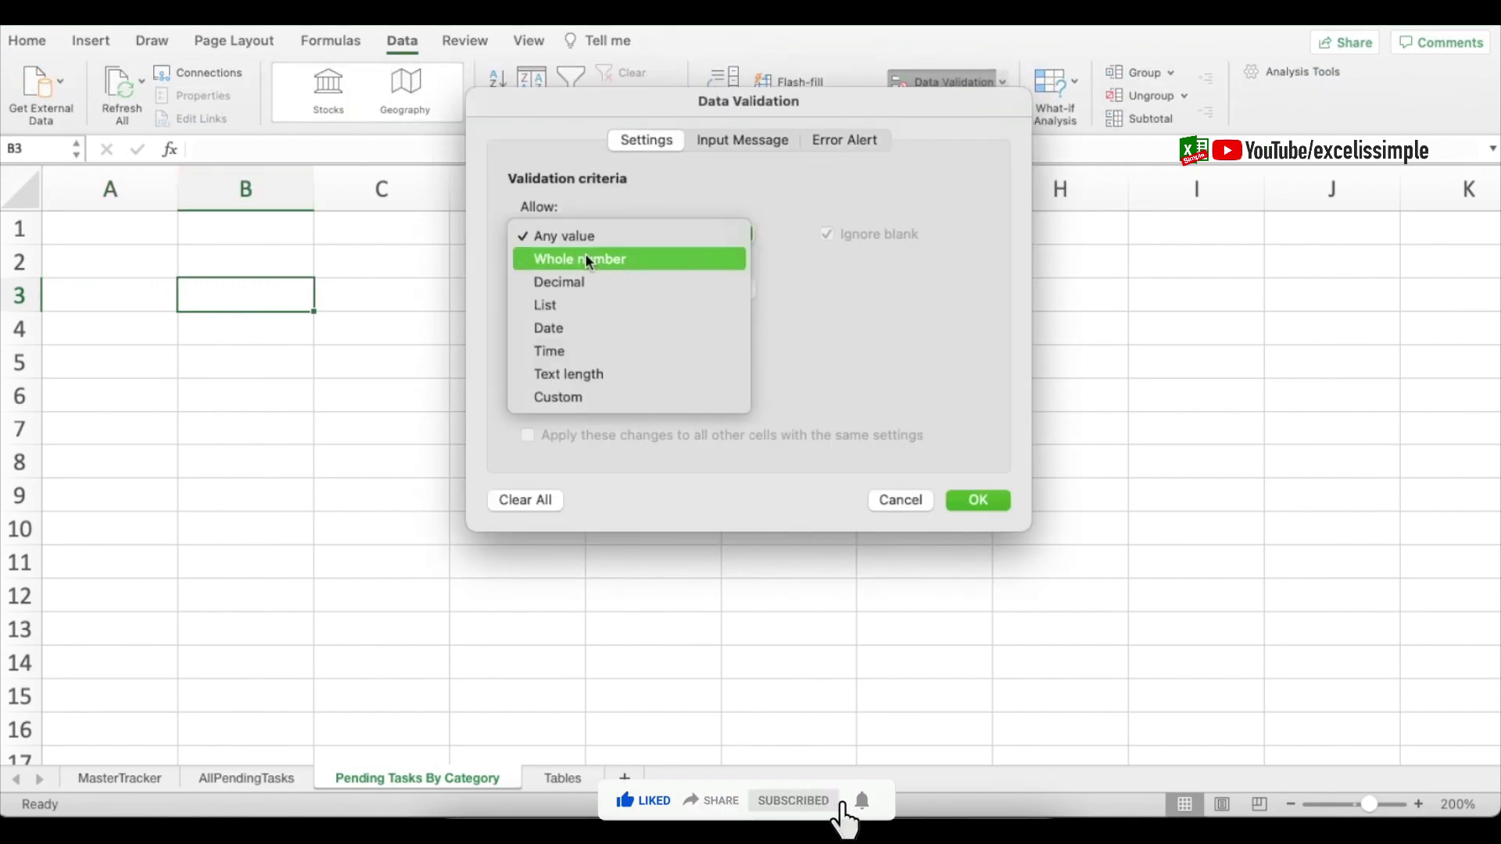
click(570, 309)
click(560, 778)
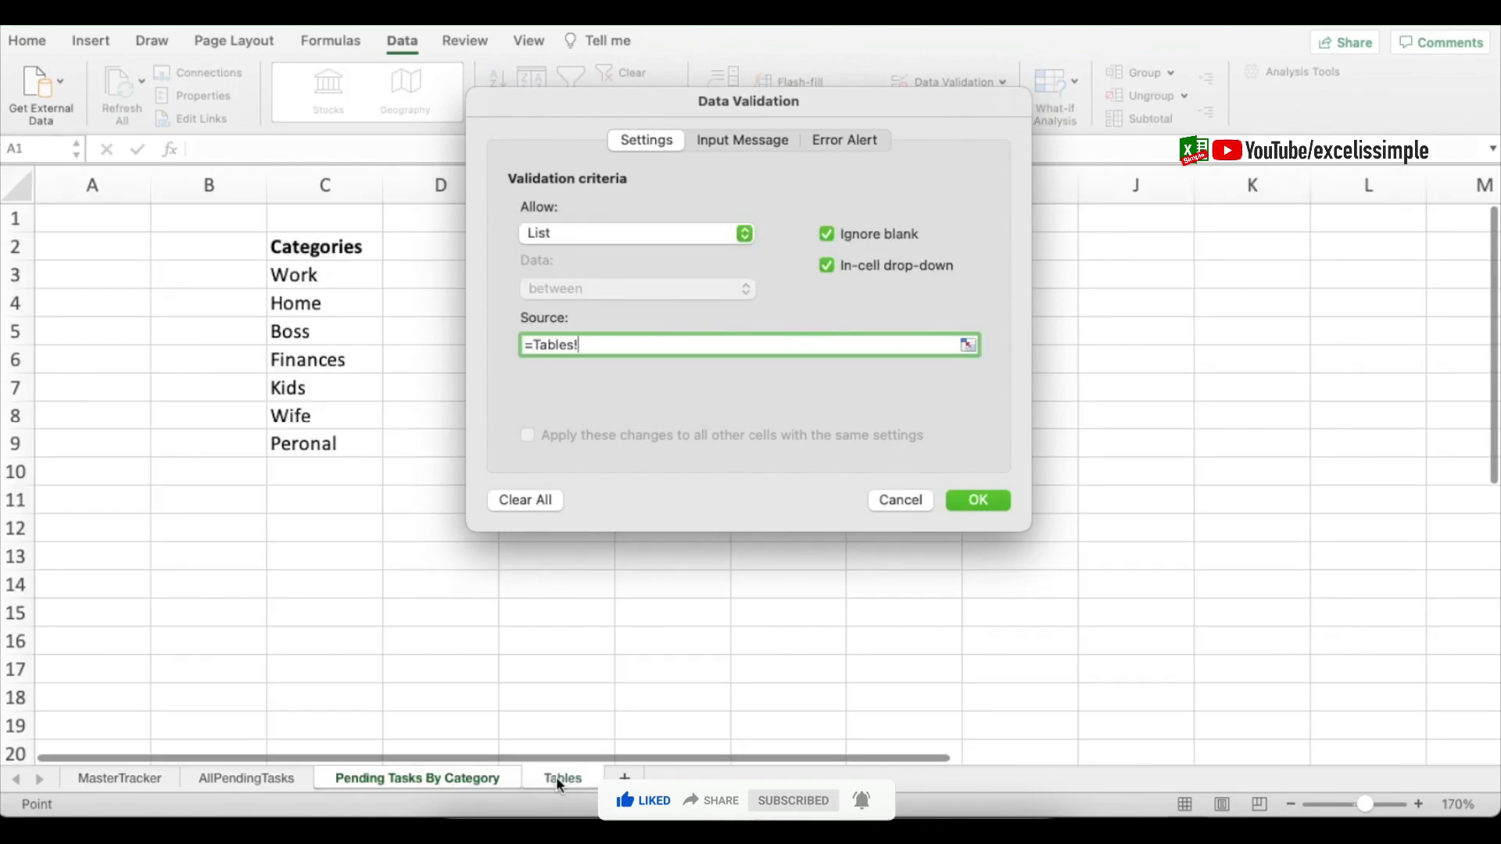
drag(319, 275, 333, 438)
click(972, 498)
click(323, 303)
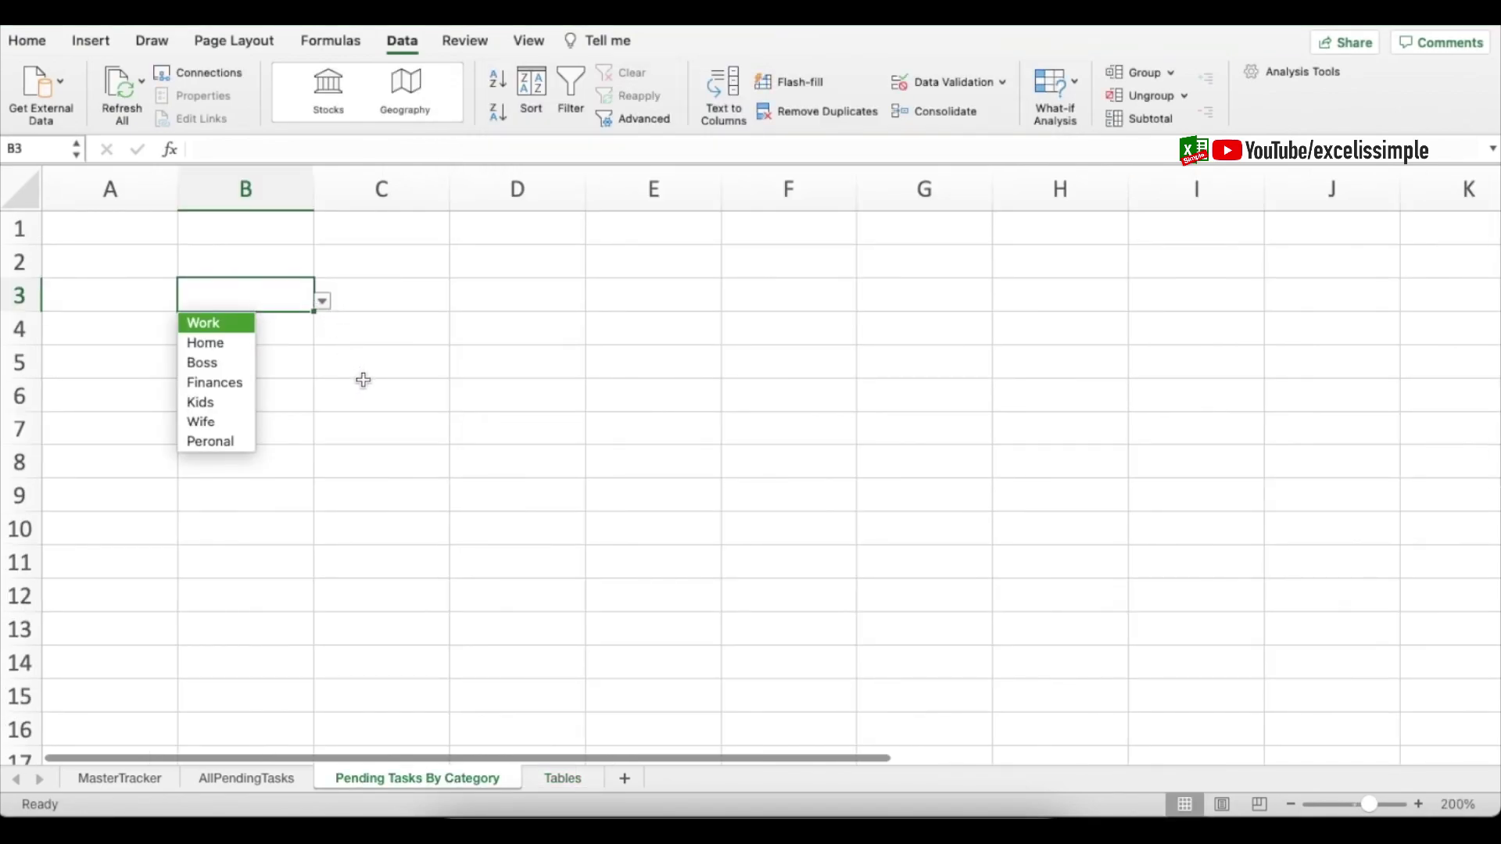
- Label A3 Select Category and fit column A to the text
click(120, 288)
text(Select Category)
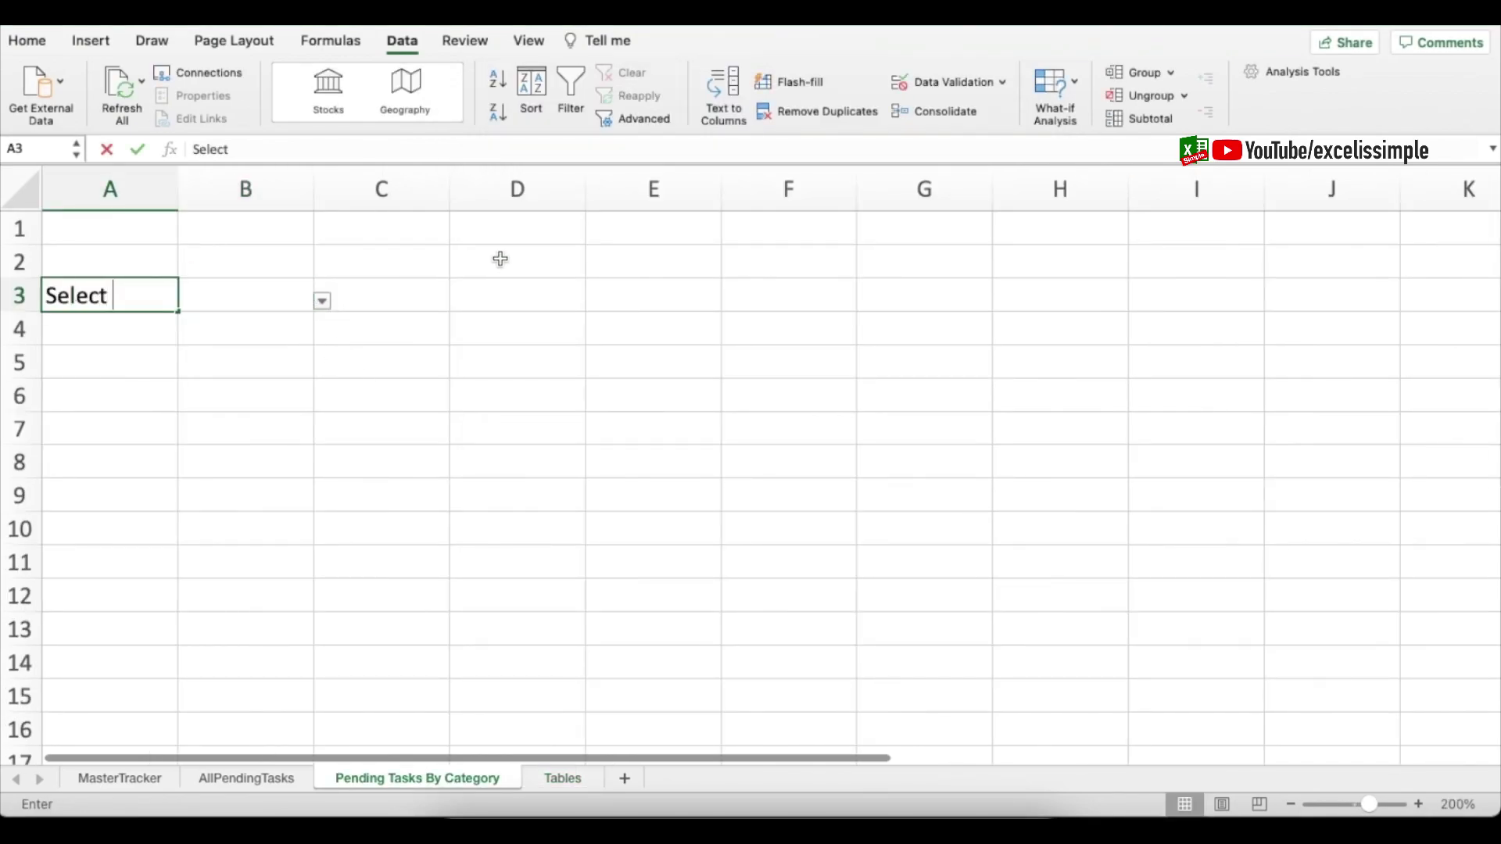
key(Return)
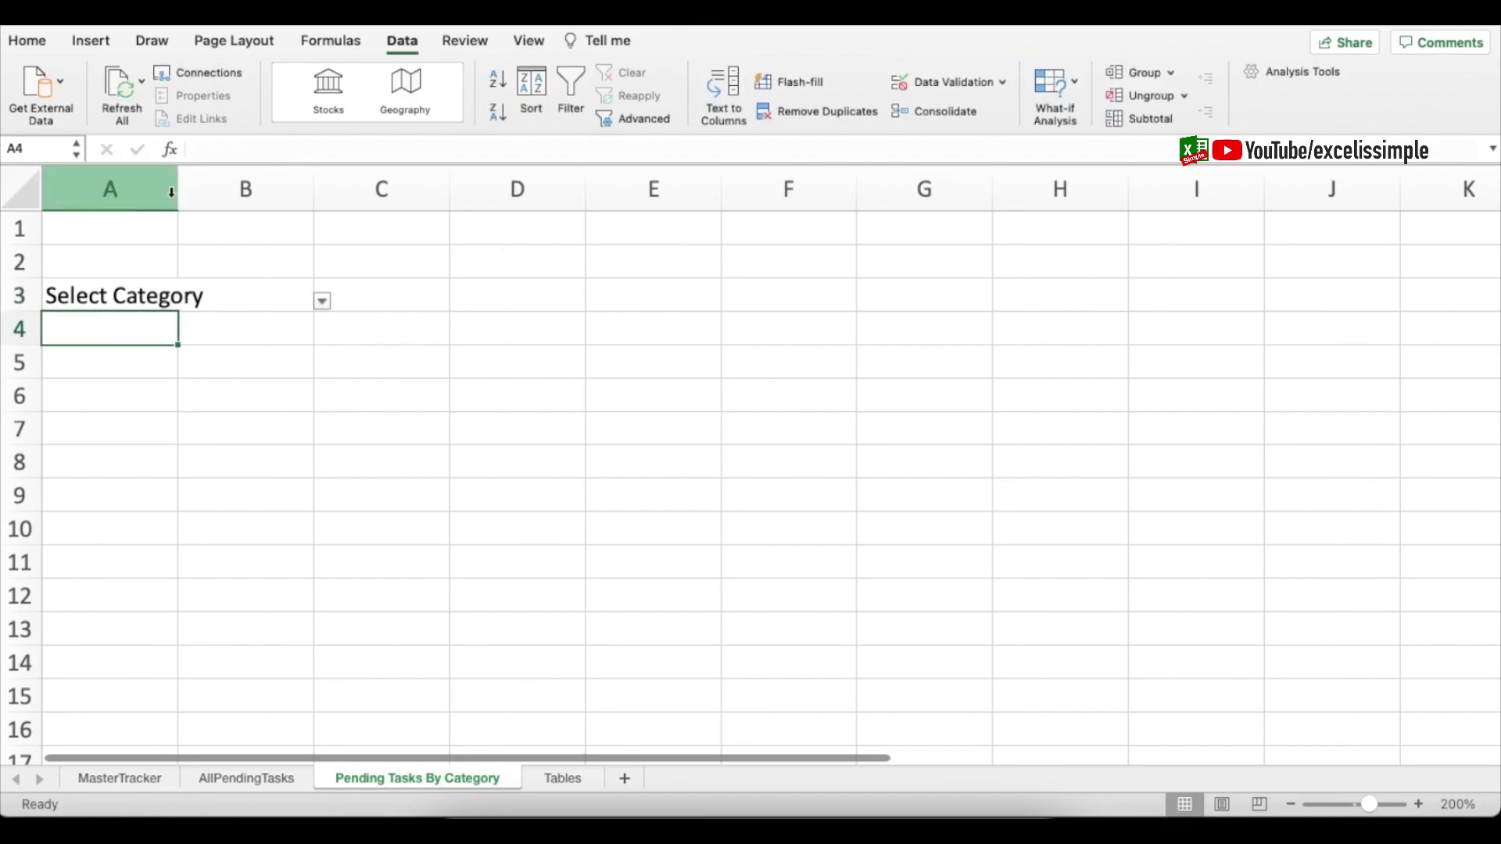
double_click(178, 188)
- Add borders around the category label and drop-down cells A3:B3
click(285, 295)
click(30, 41)
click(291, 361)
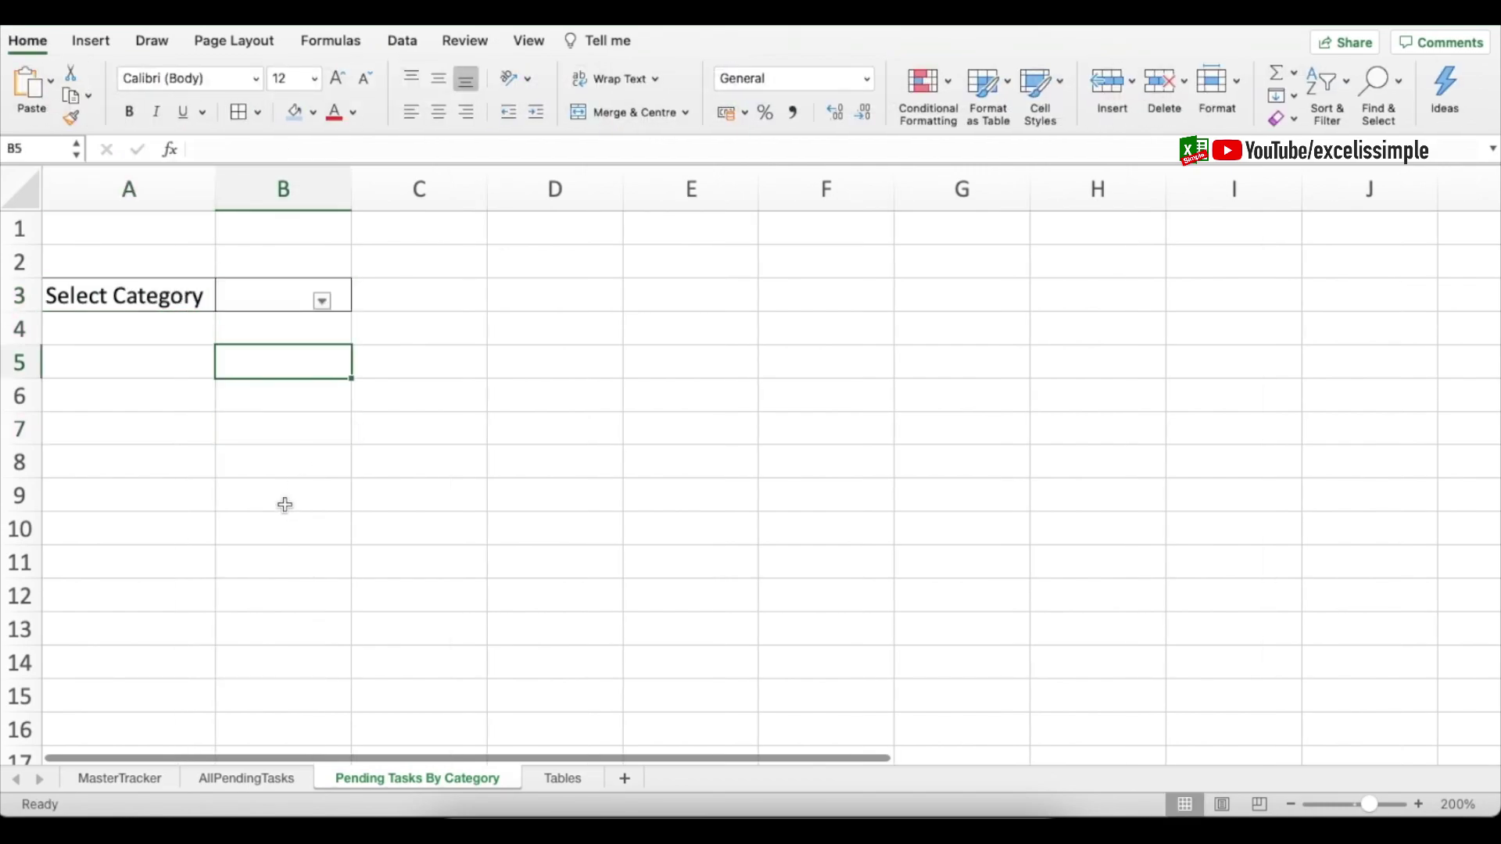
- Review the Completed Date and Category columns in MasterTracker as the criteria for the pending-task list
click(146, 785)
click(104, 688)
key(ctrl+Up)
key(Down)
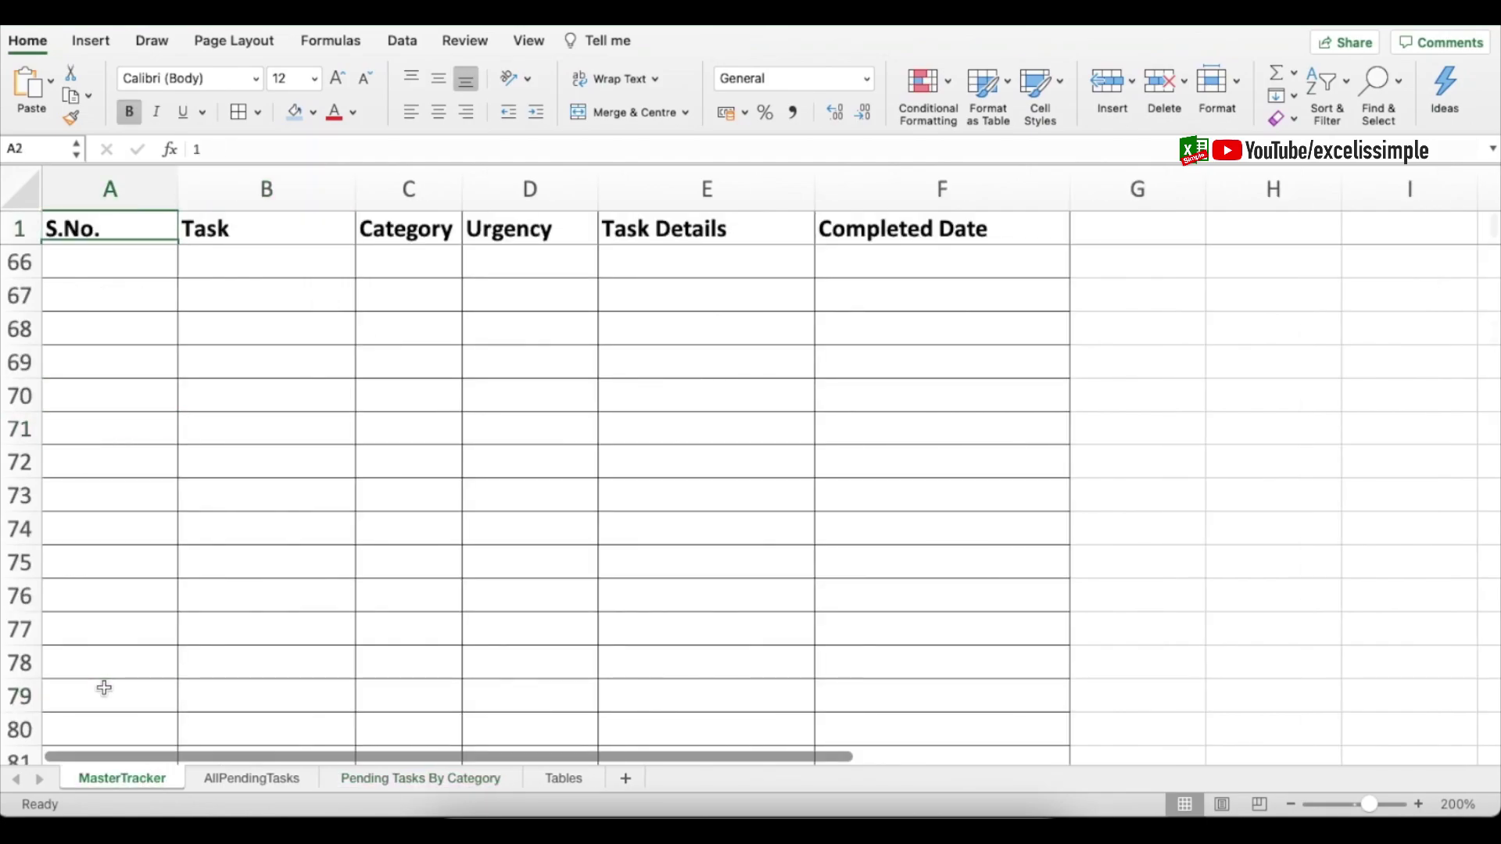
click(907, 192)
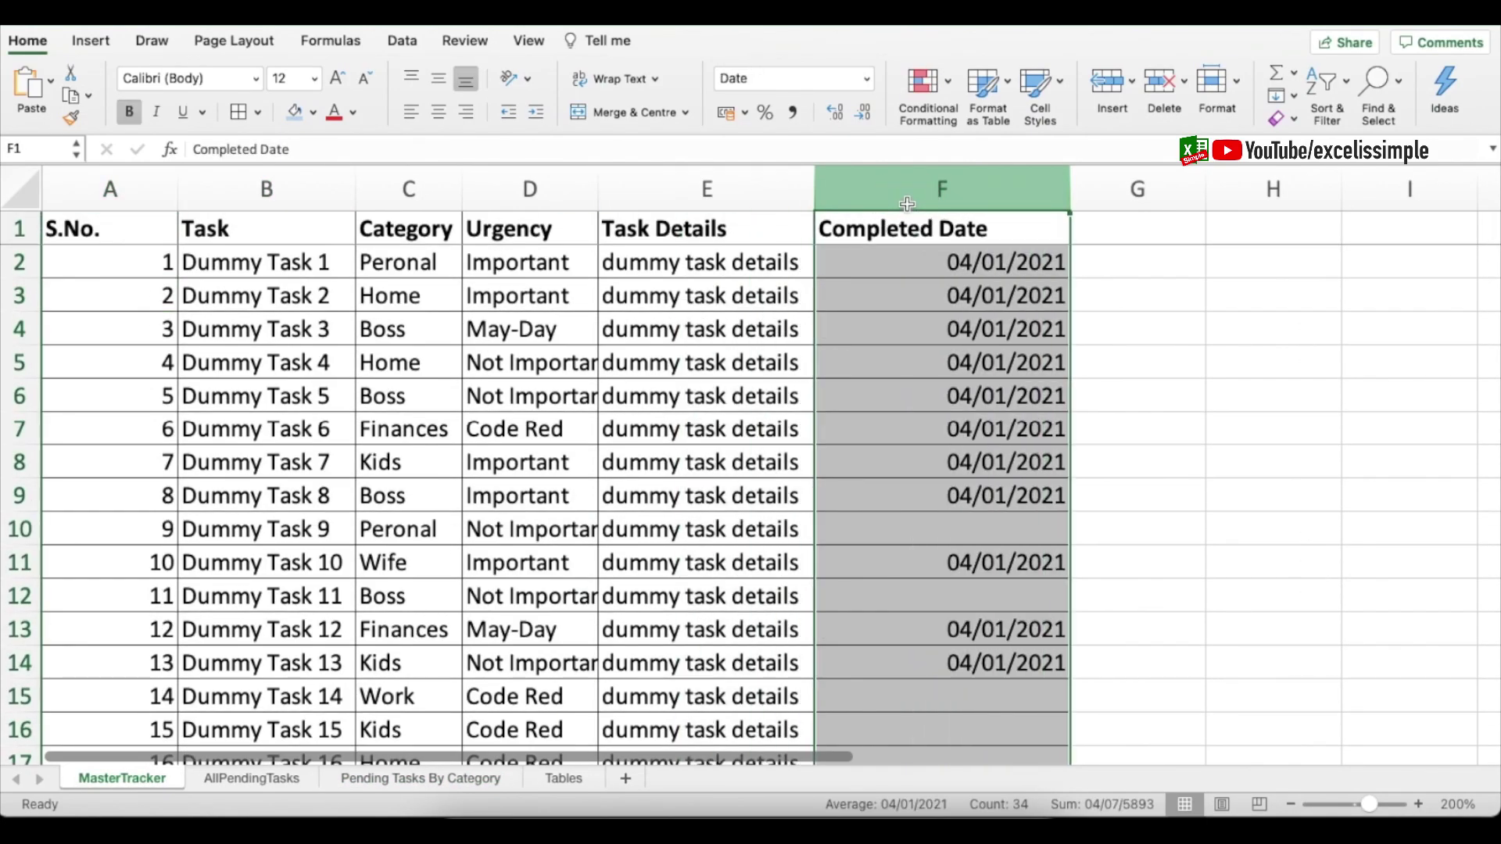
click(408, 190)
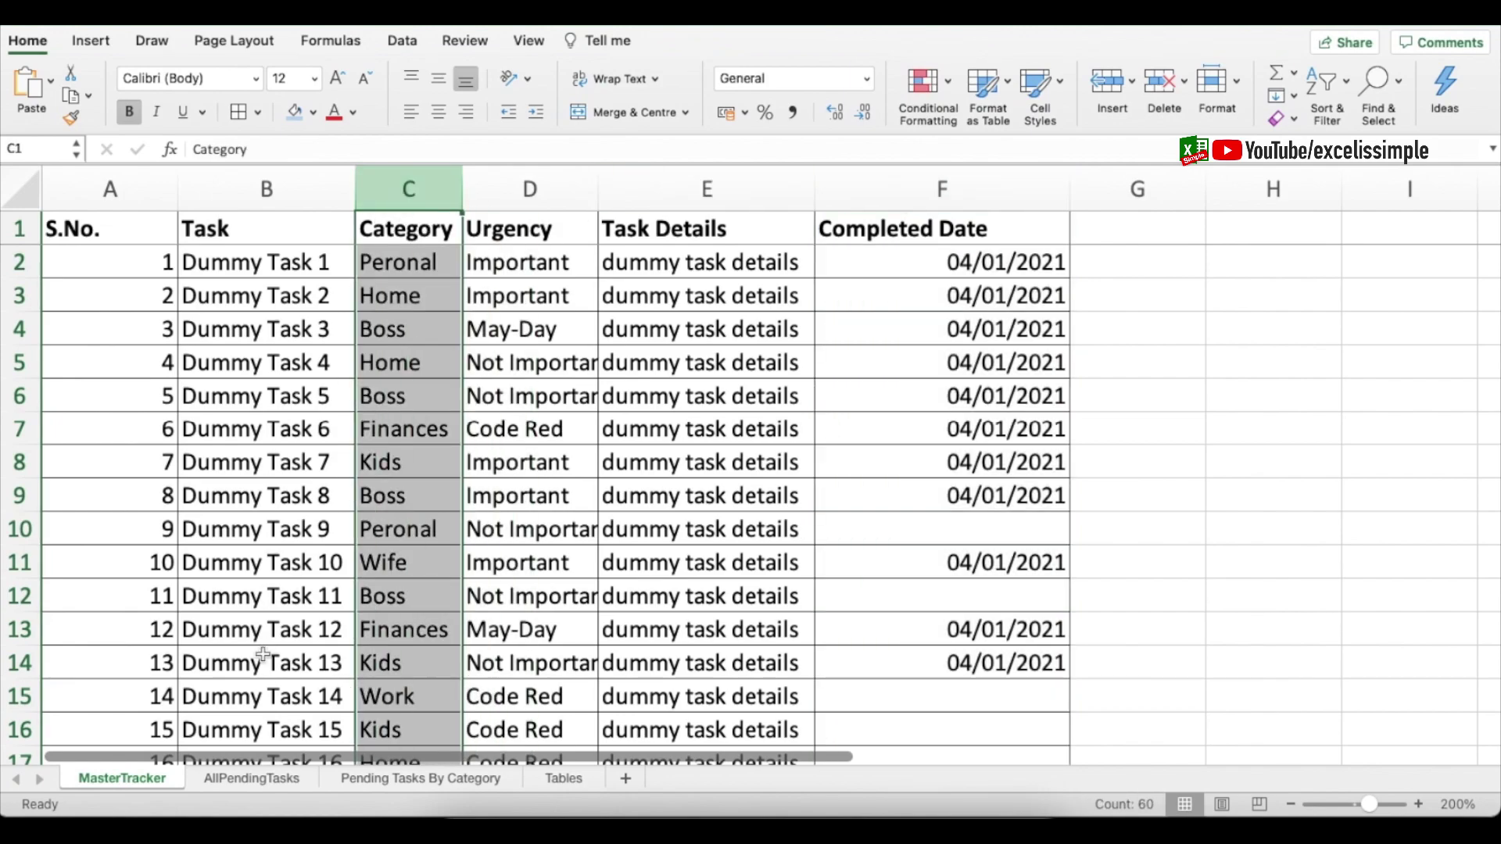
- Choose Home as the category in B3 of Pending Tasks By Category
click(391, 780)
click(292, 294)
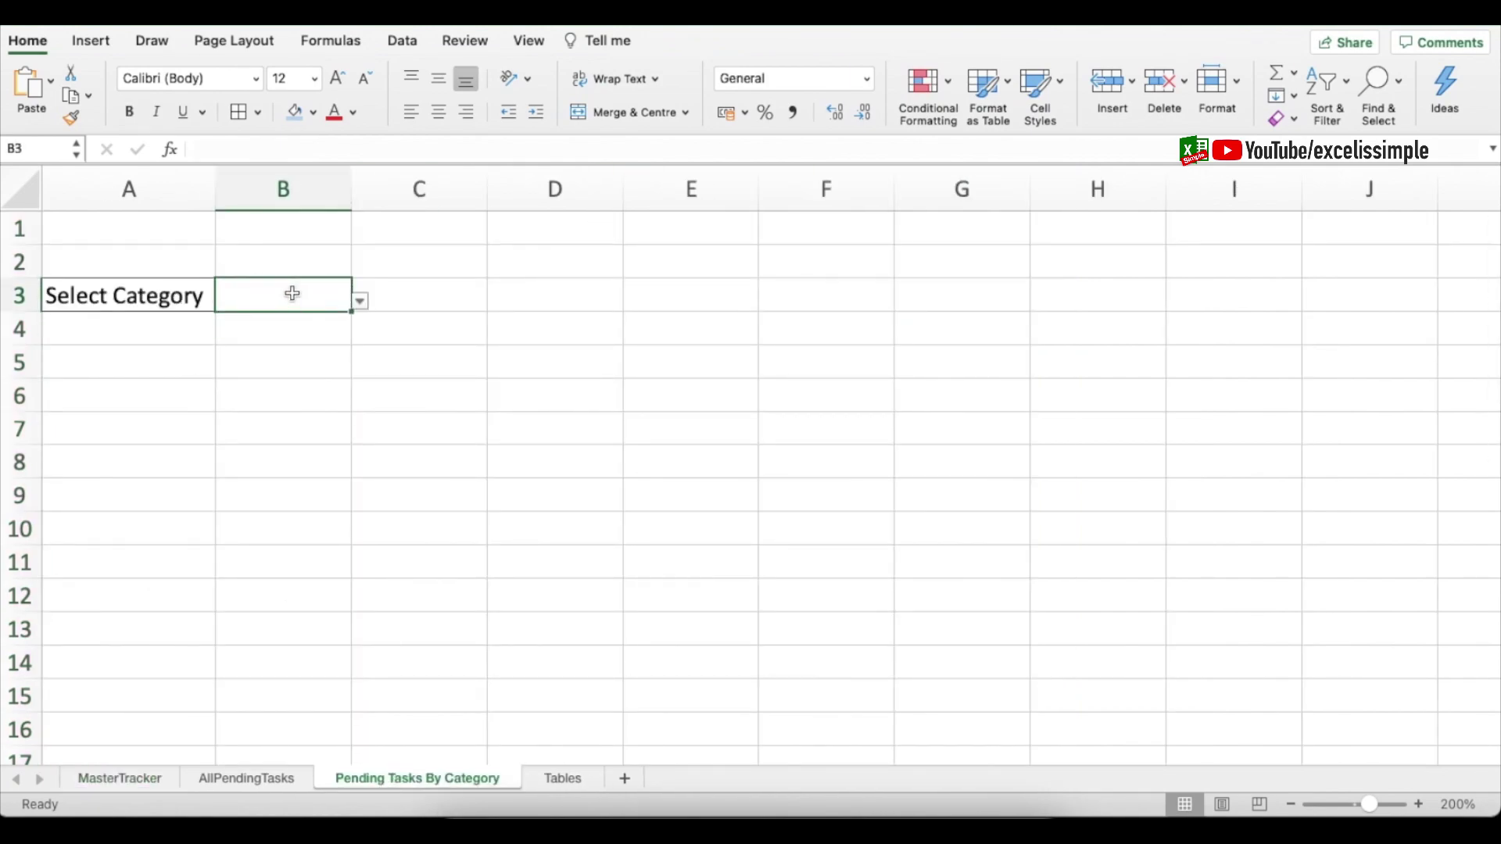
click(360, 300)
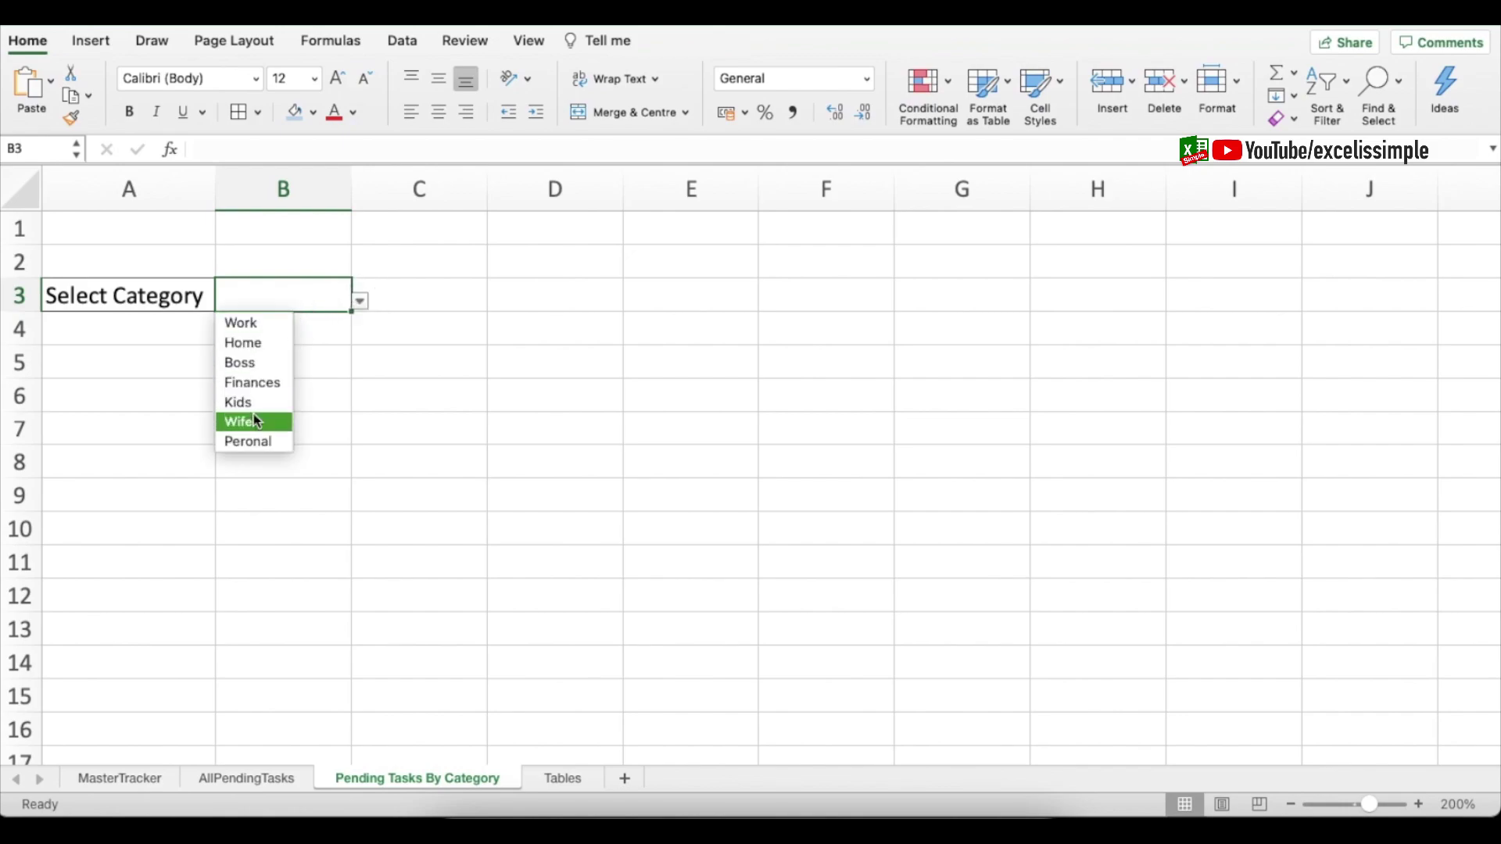
click(248, 343)
- Start a FILTER formula in B5 on the tasklist range with the condition MasterTracker!F:F=0
click(304, 360)
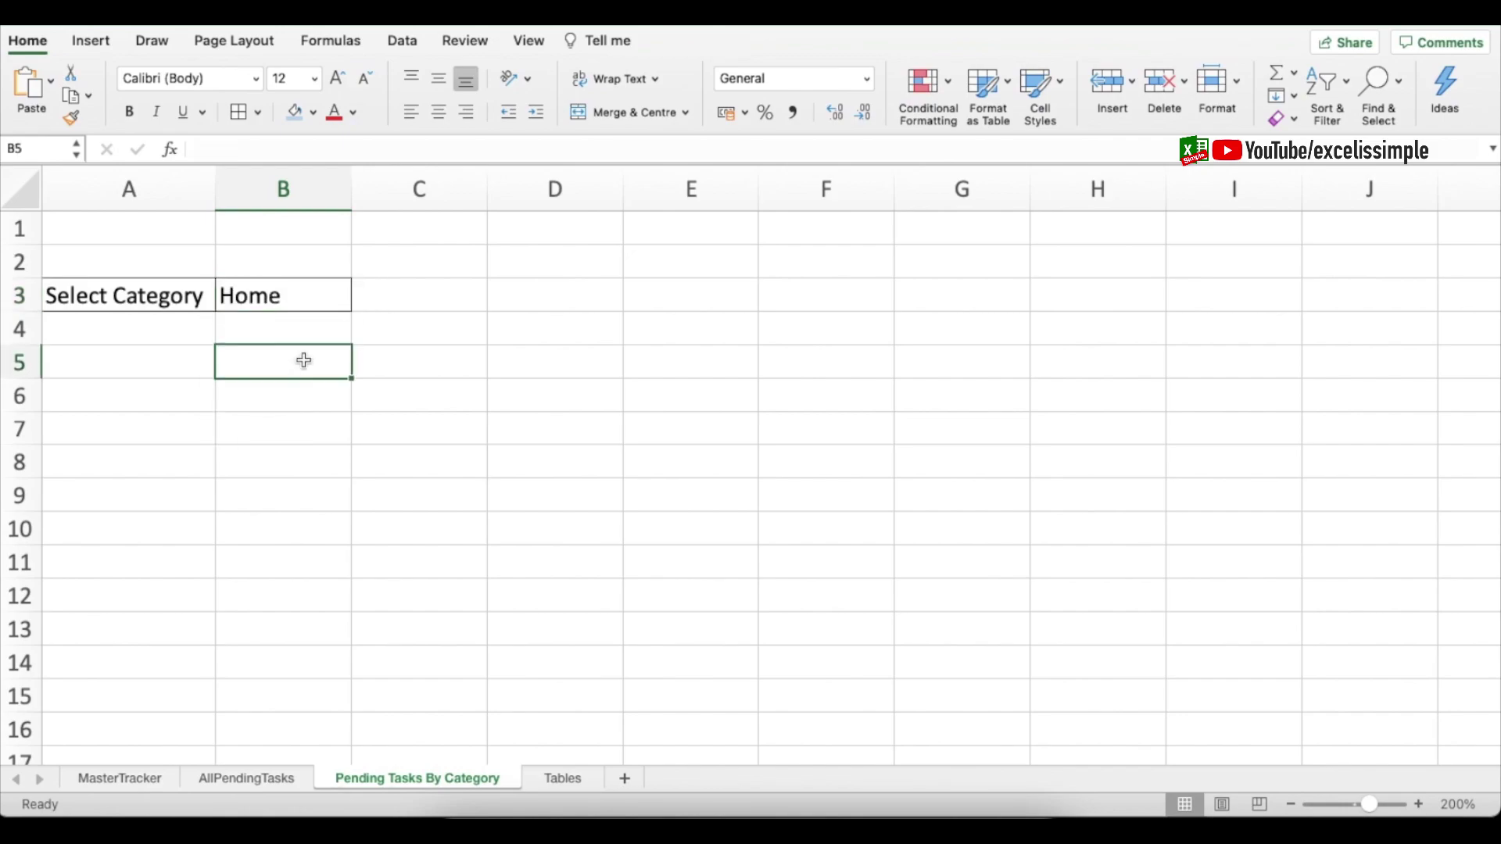
text(=filter()
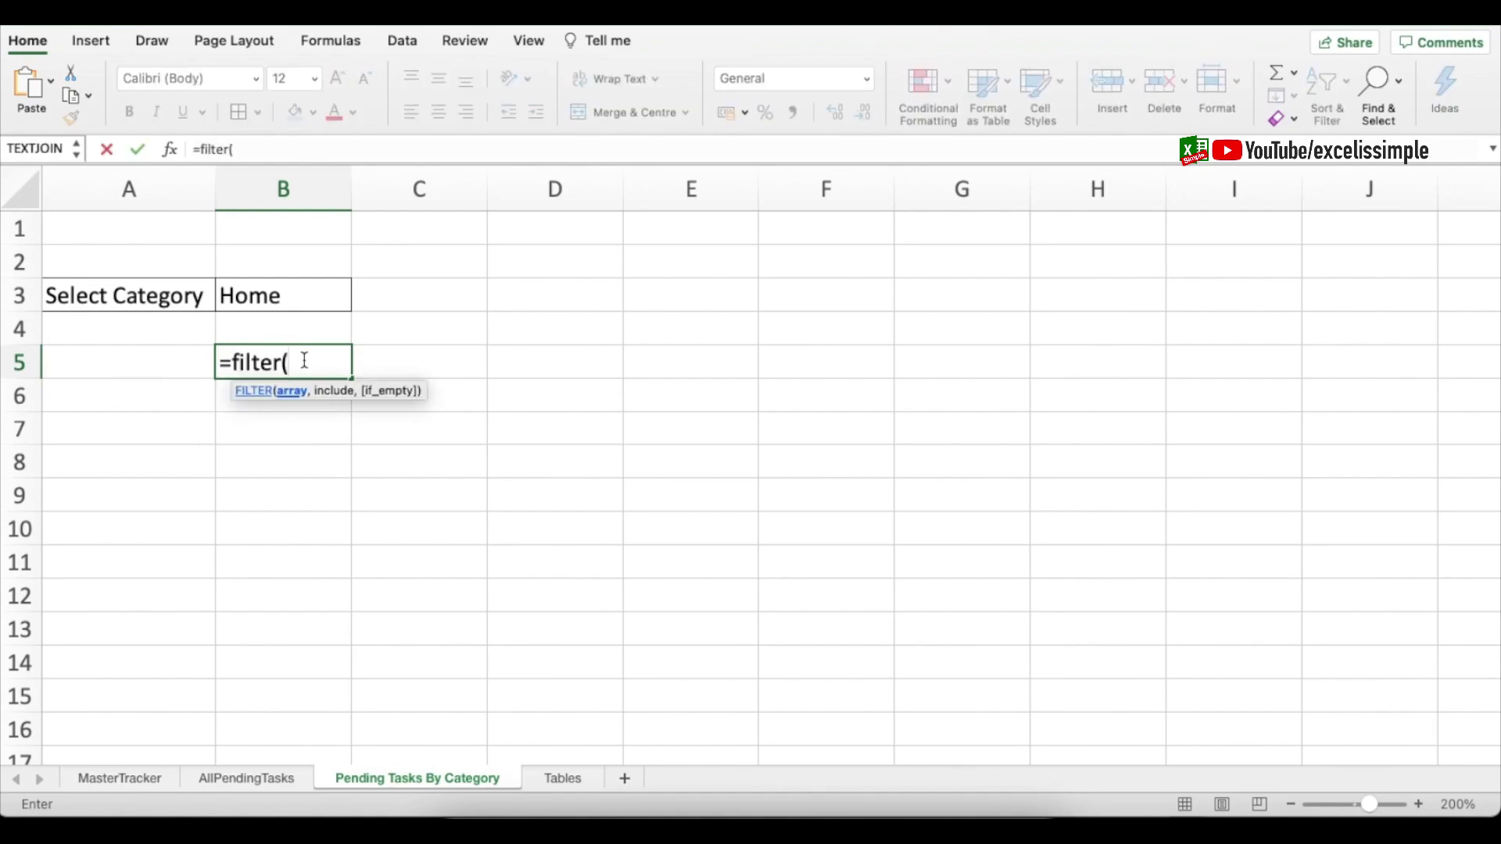
text(task)
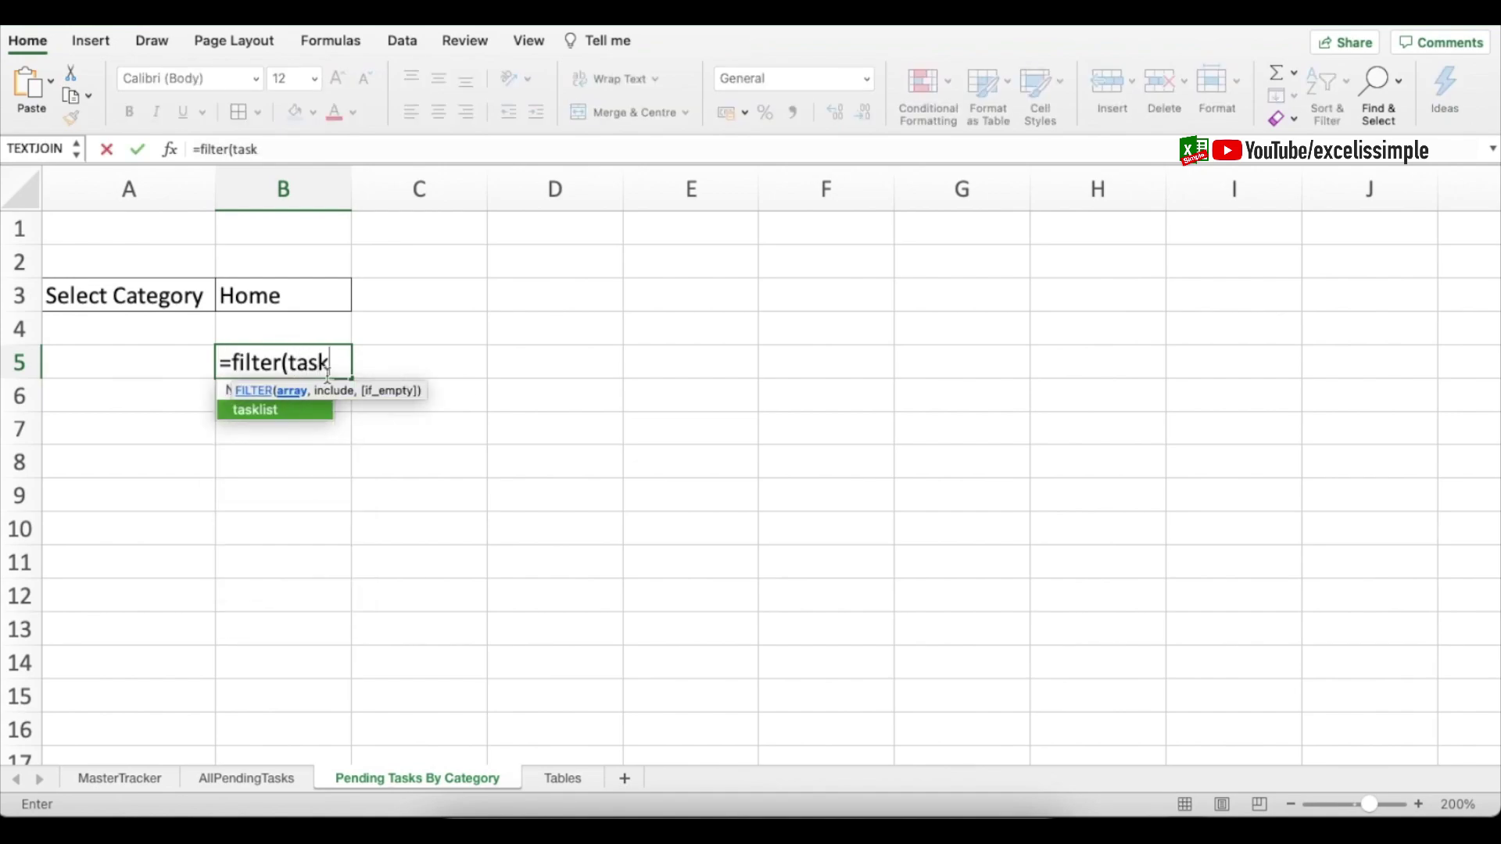
double_click(283, 410)
text(,)
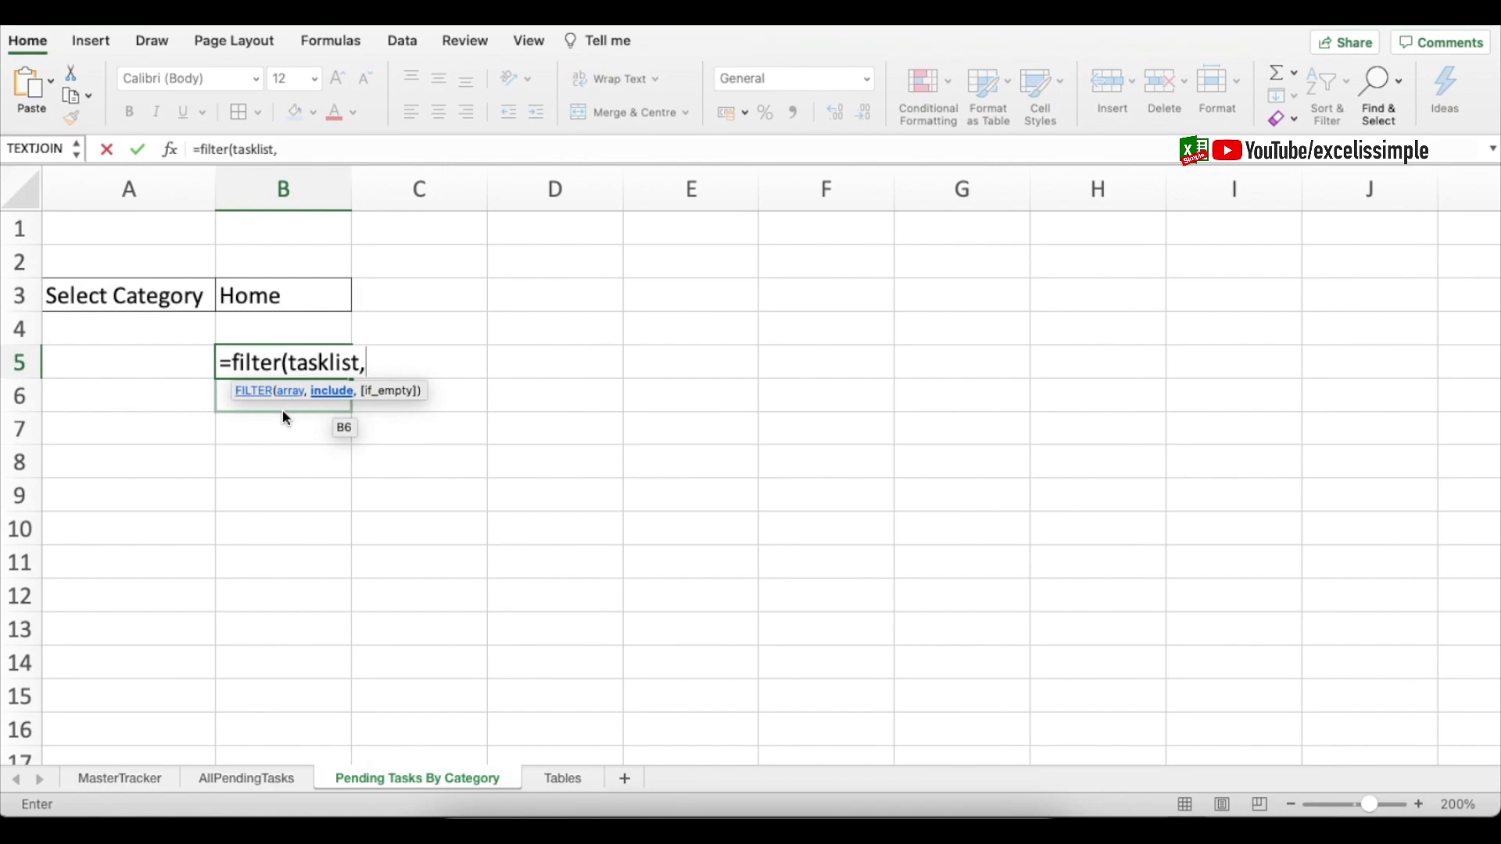
click(139, 772)
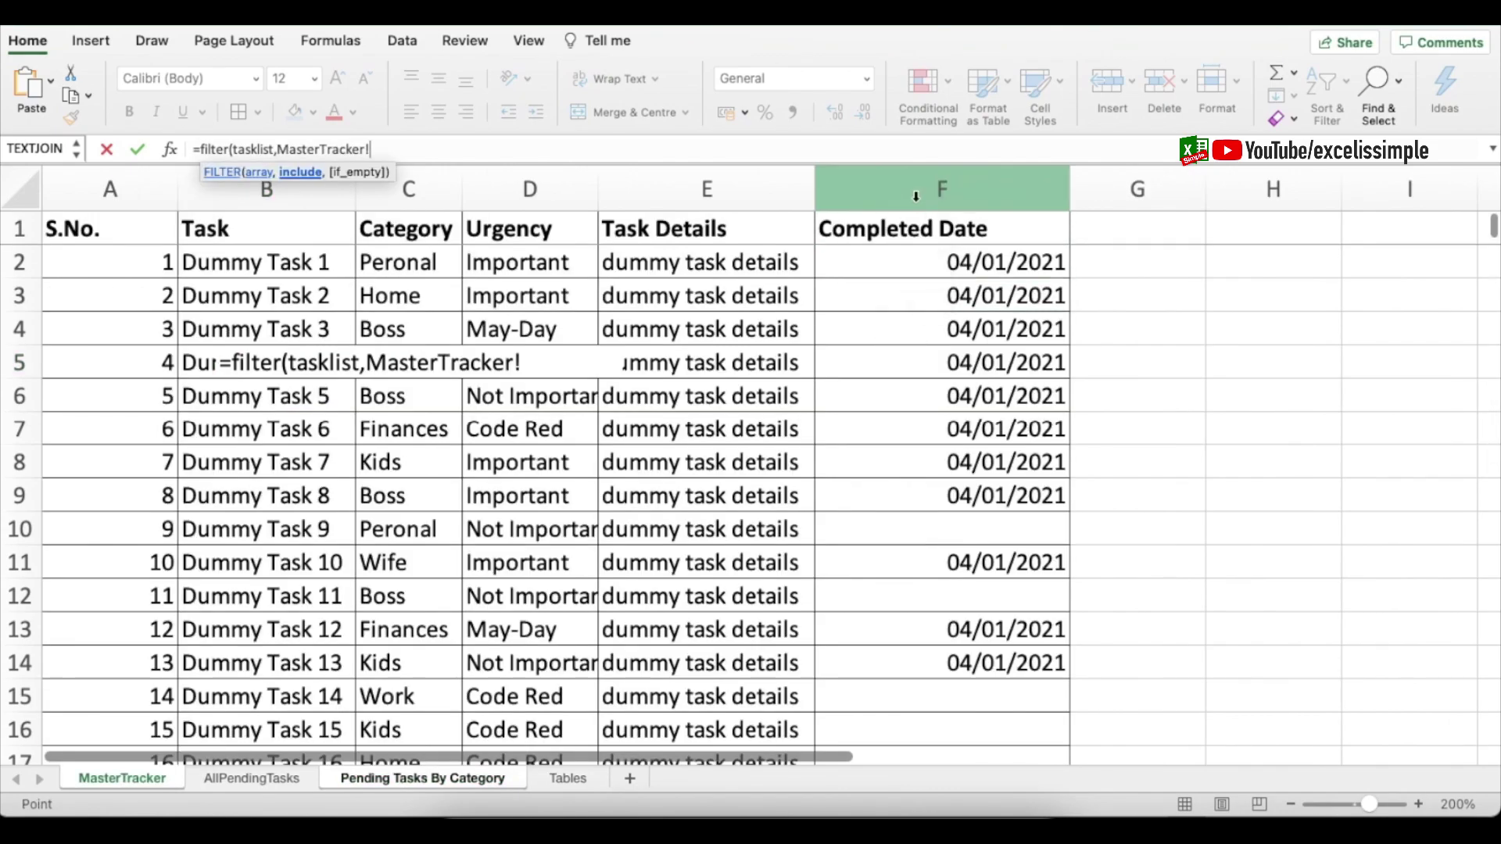
click(916, 196)
text(=0)
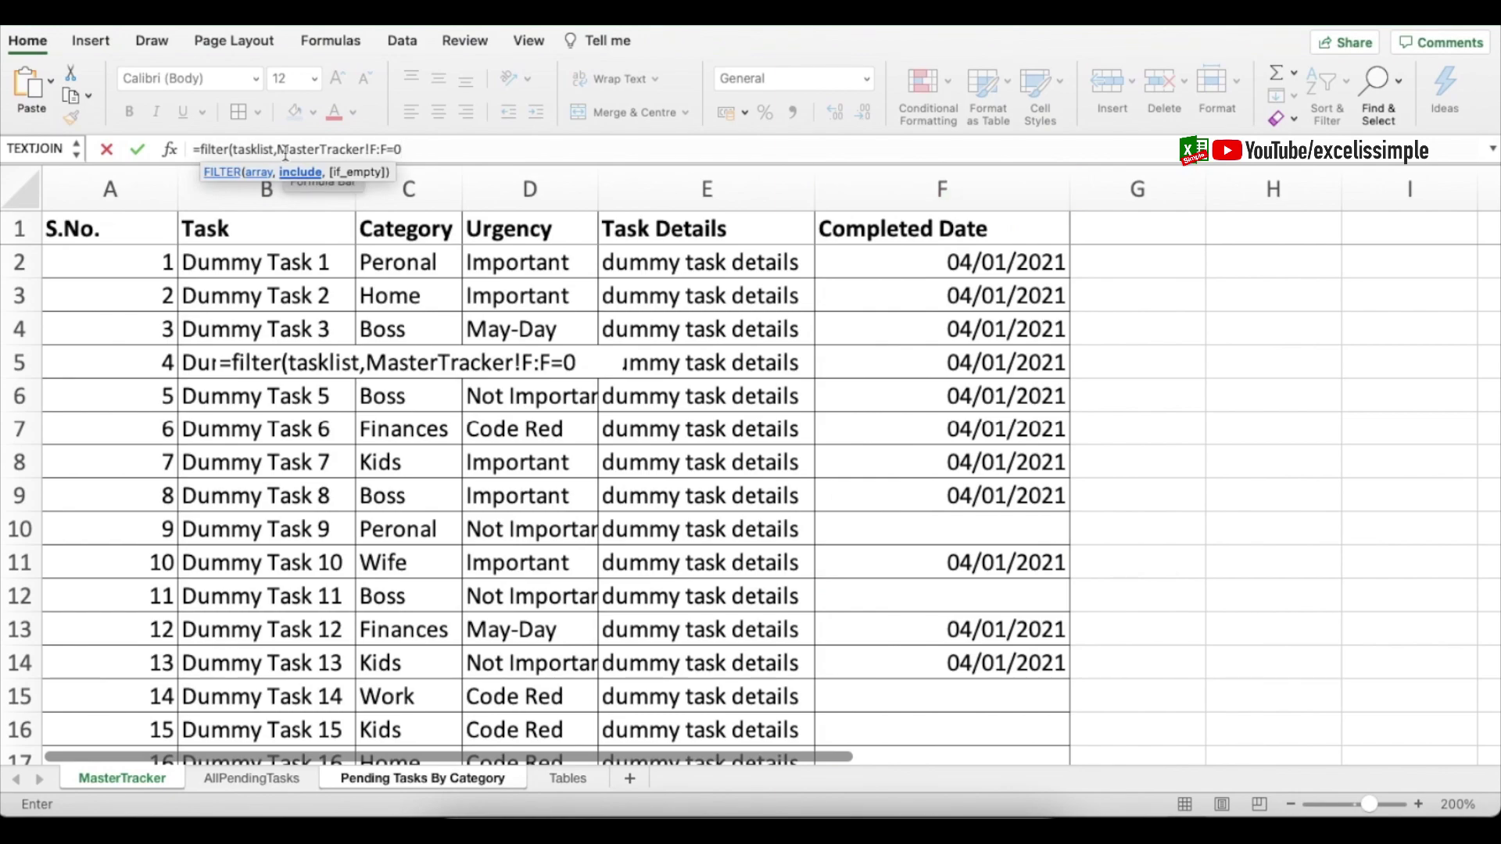
- Enclose the F:F=0 condition in parentheses and multiply it by a second parenthesised condition starting with MasterTracker!C:C
click(277, 150)
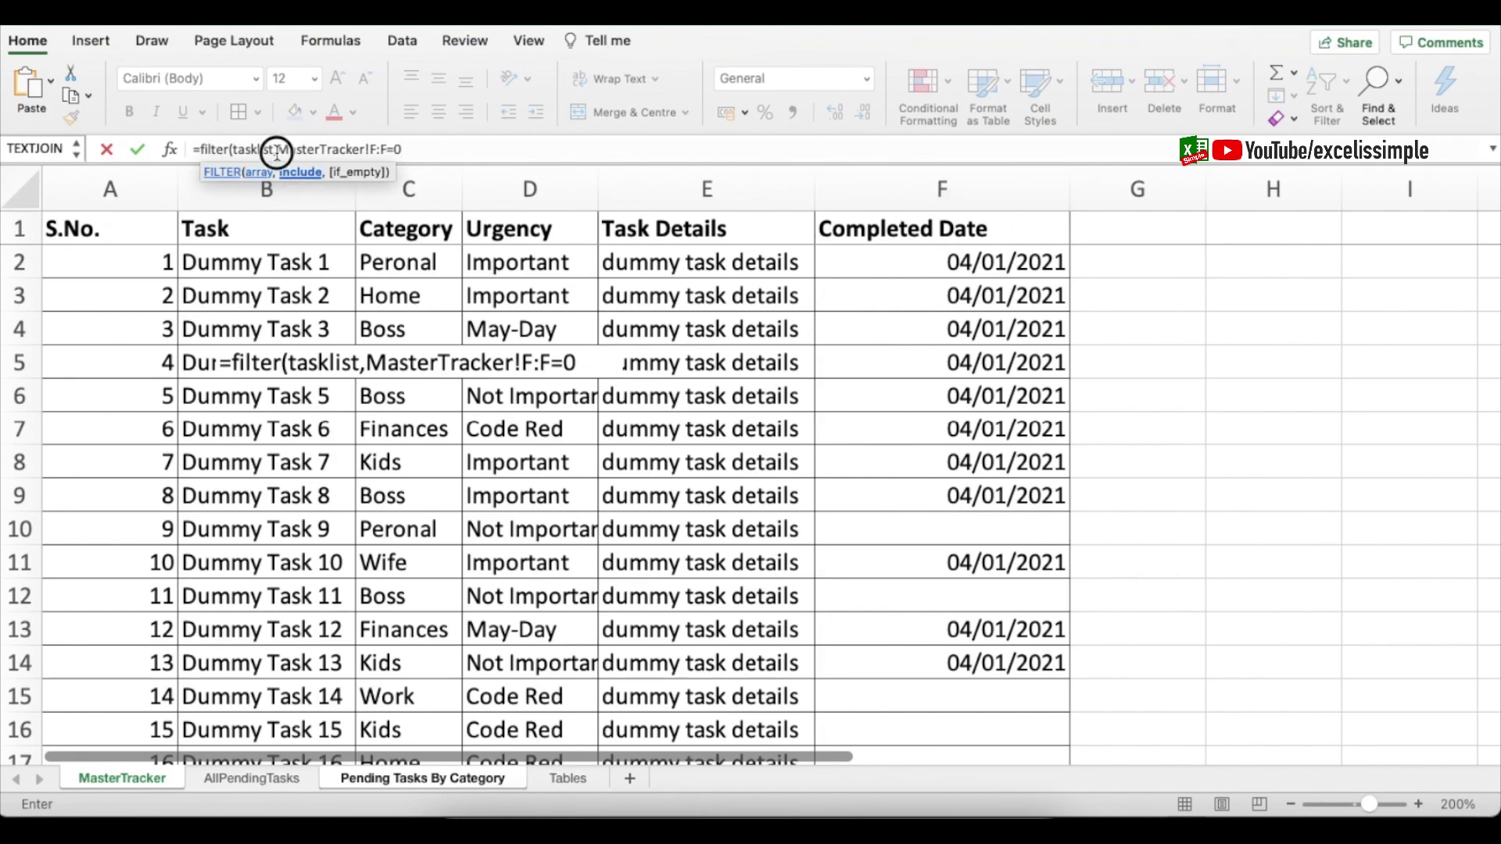
text(()
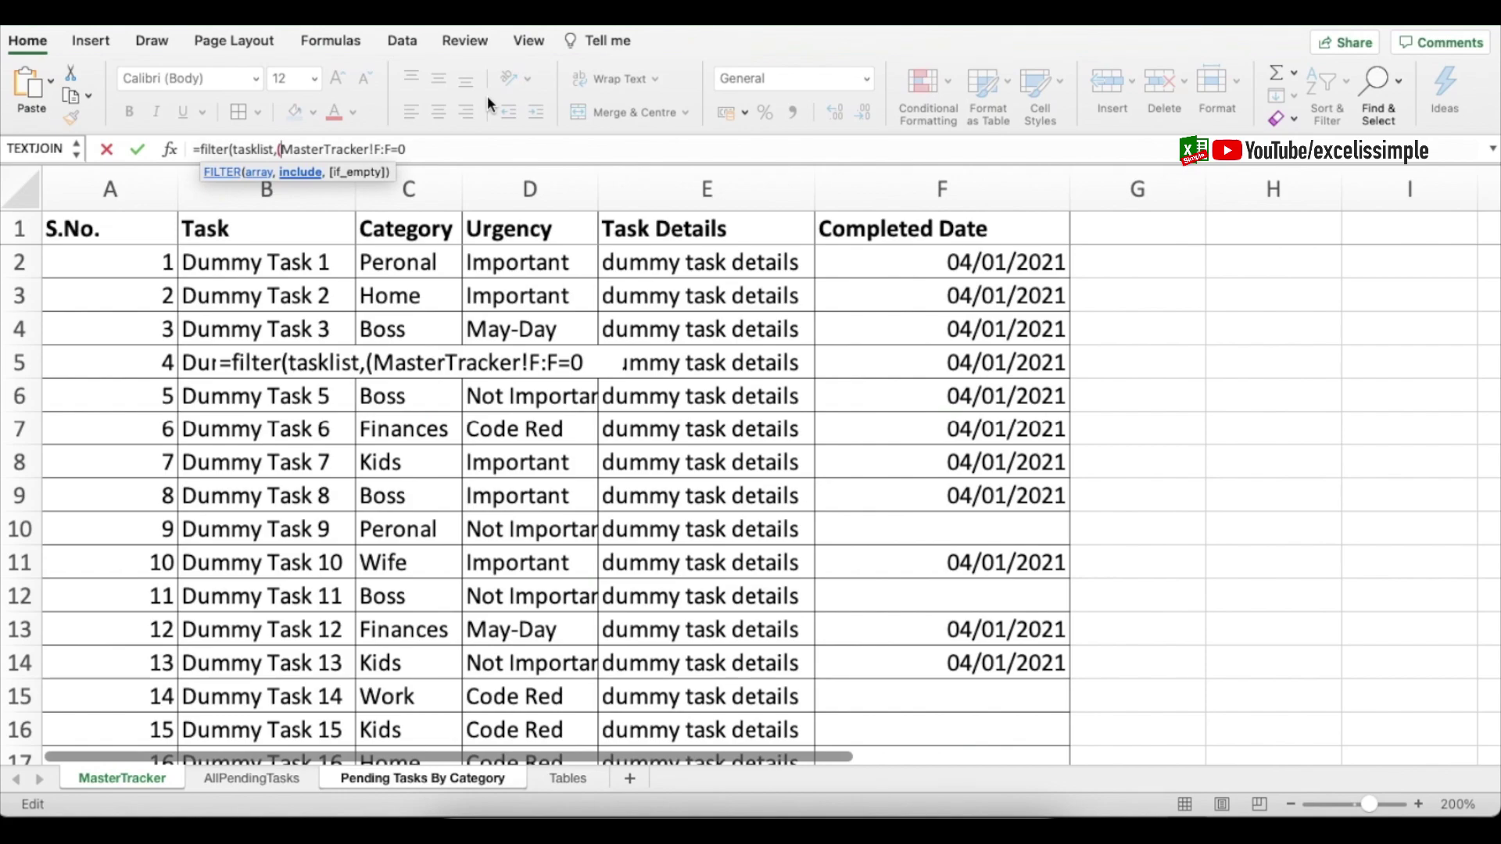
click(431, 147)
click(414, 191)
click(418, 148)
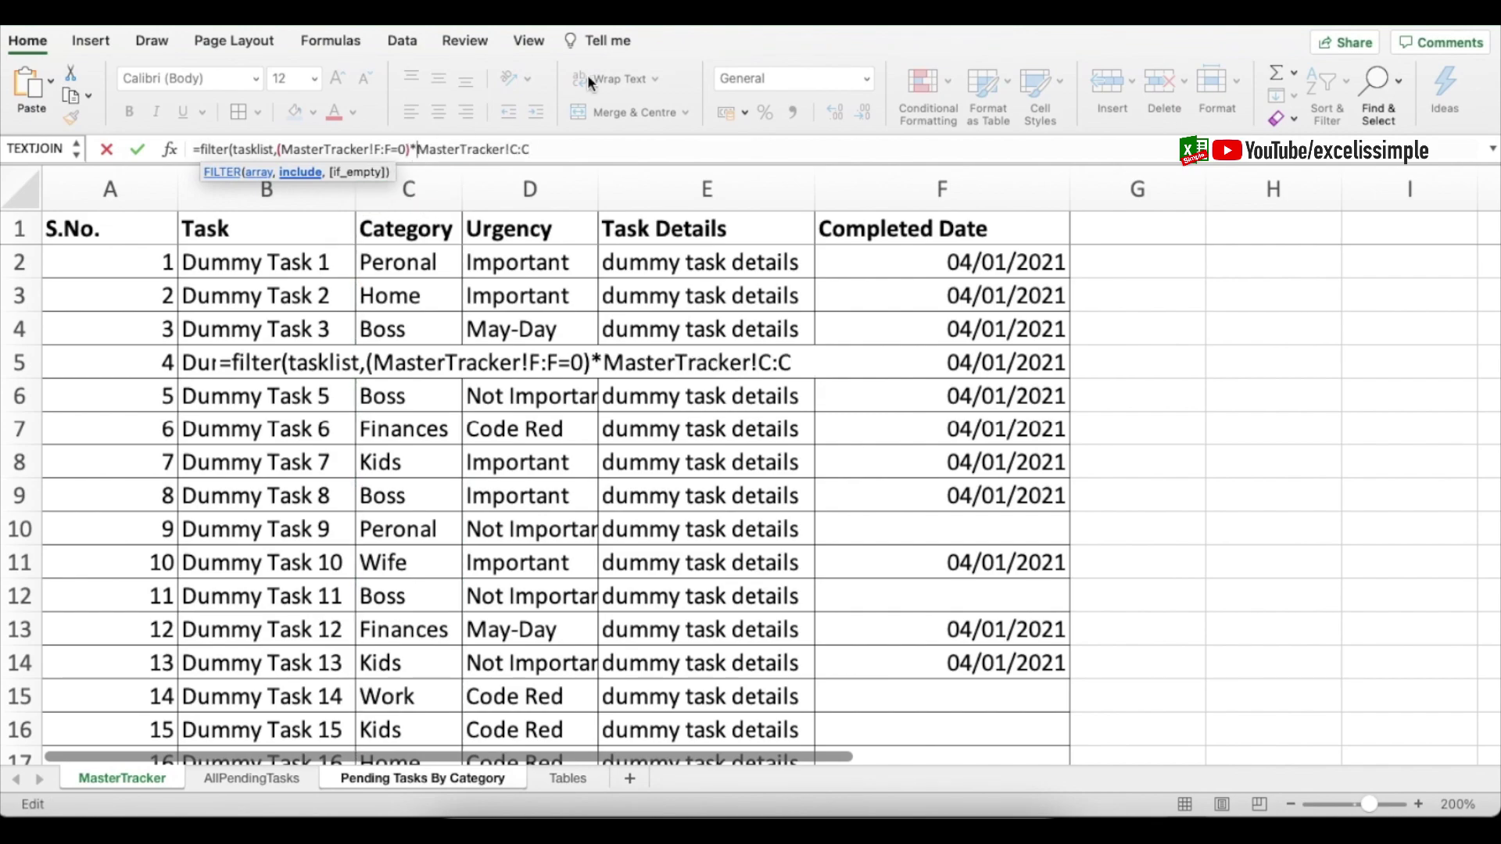
text(()
click(577, 148)
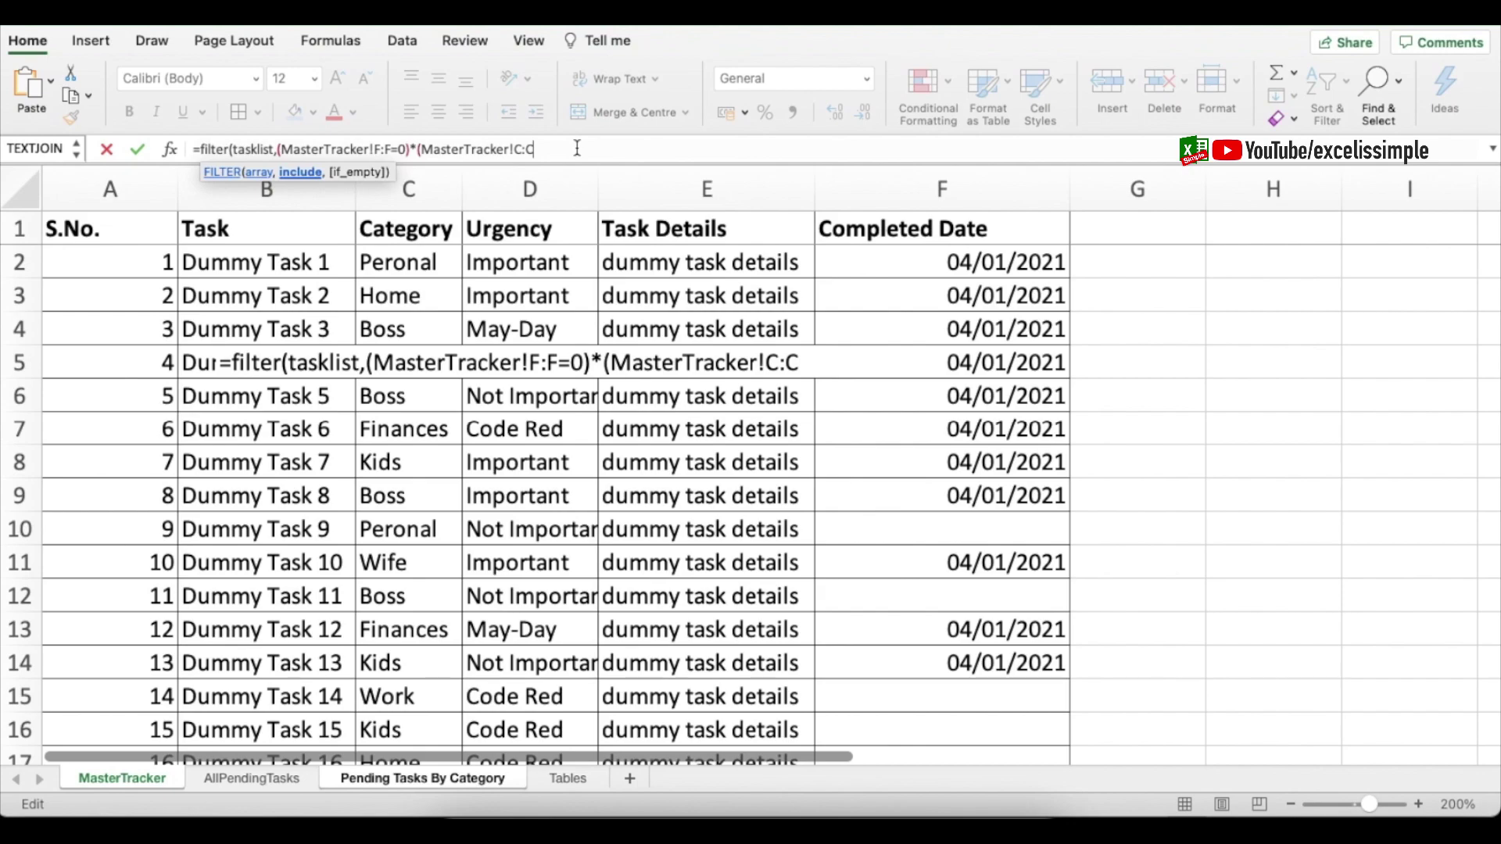
- Complete the second condition so the category equals B3 of Pending Tasks By Category, and enter the FILTER formula
click(422, 778)
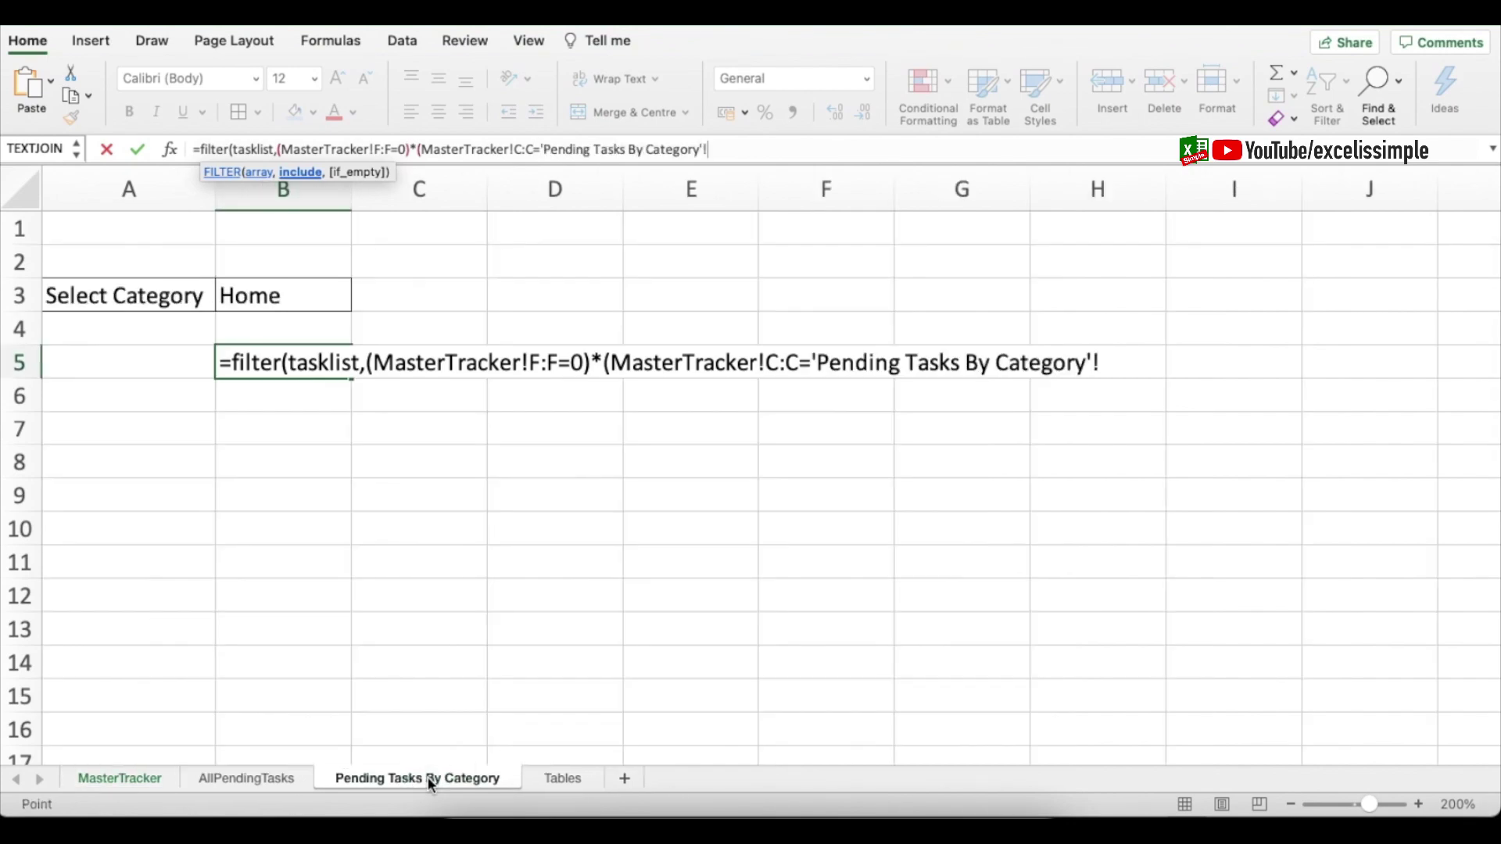
click(278, 298)
text()))
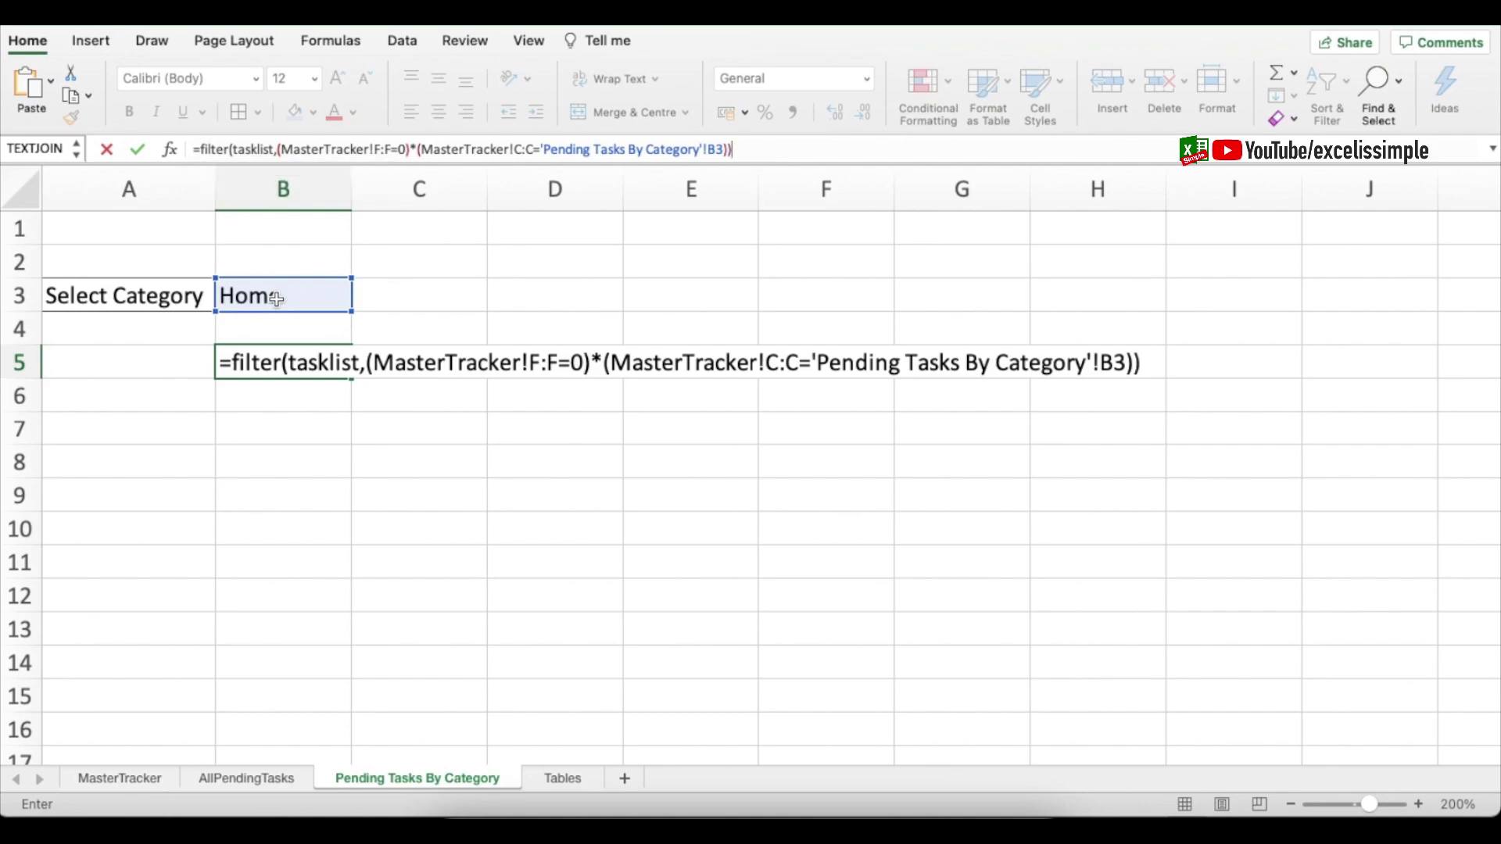
key(Return)
click(421, 403)
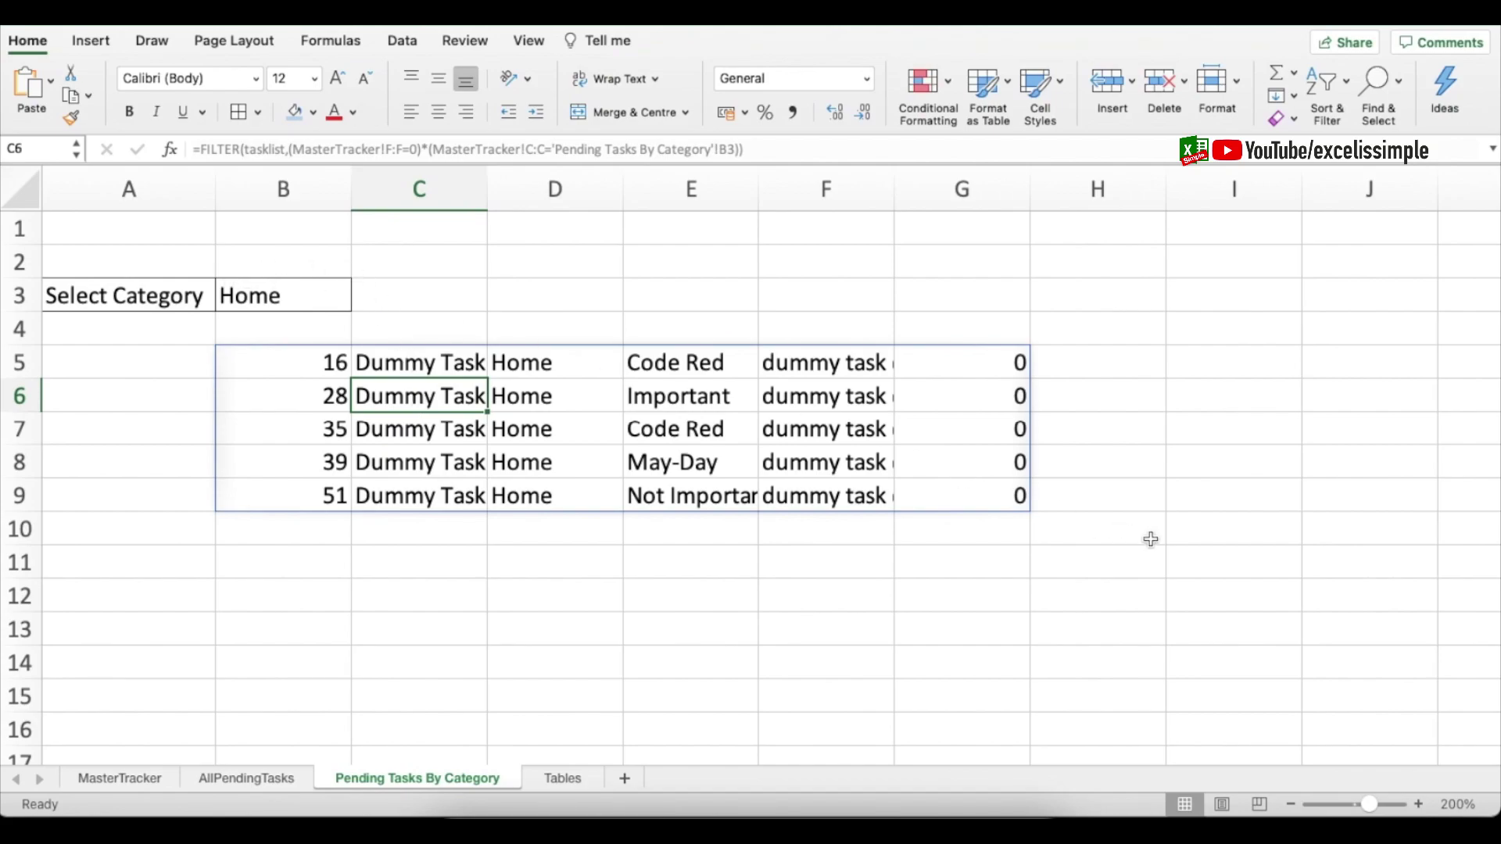
- Fit the list's columns to their contents and add the header row from S.No. to Completed Date in B5:G5
drag(284, 198, 715, 234)
double_click(893, 189)
click(826, 496)
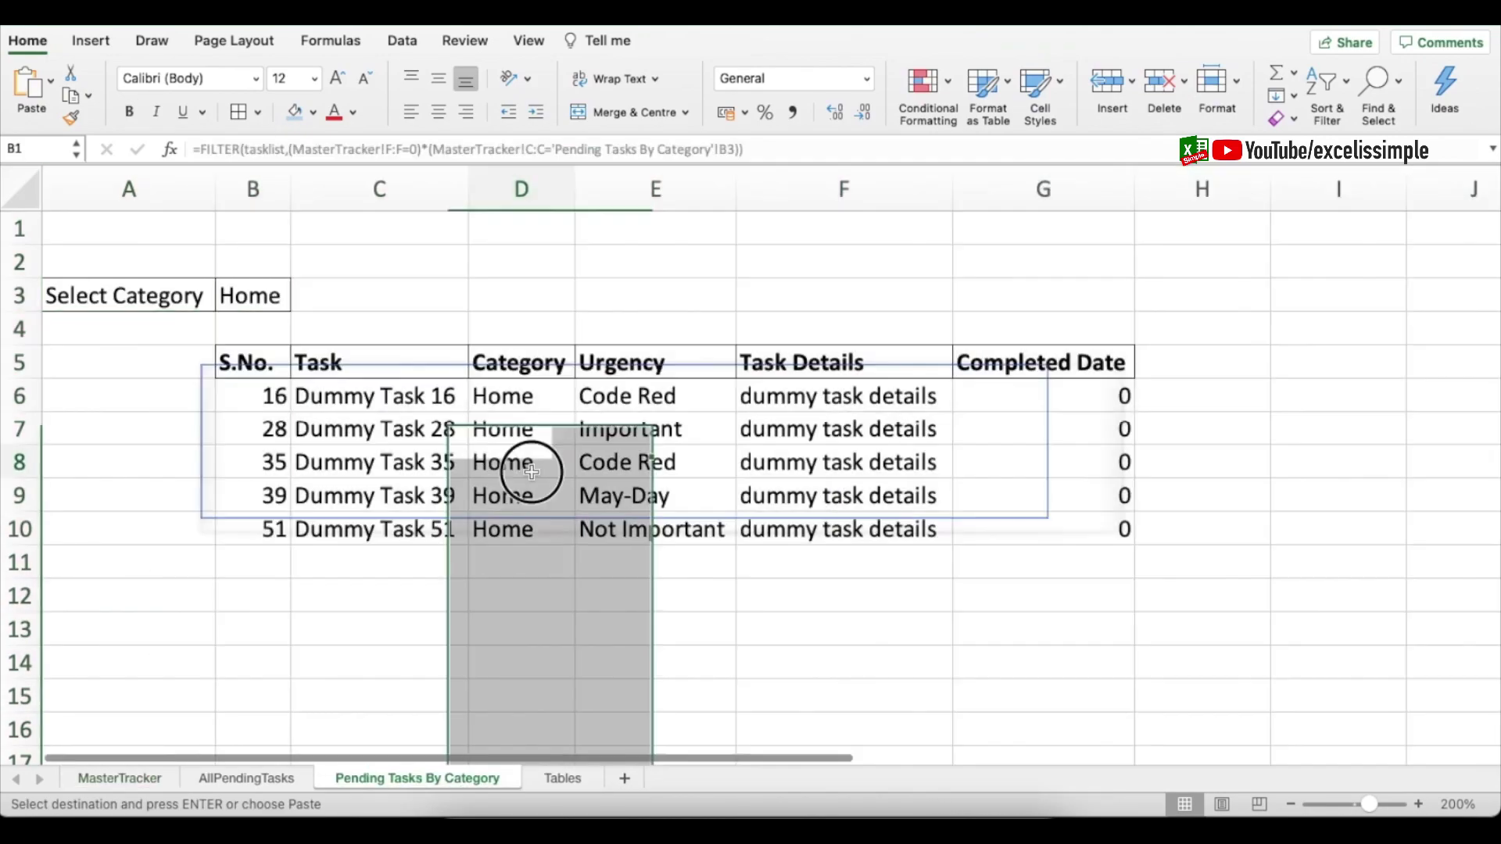
click(165, 431)
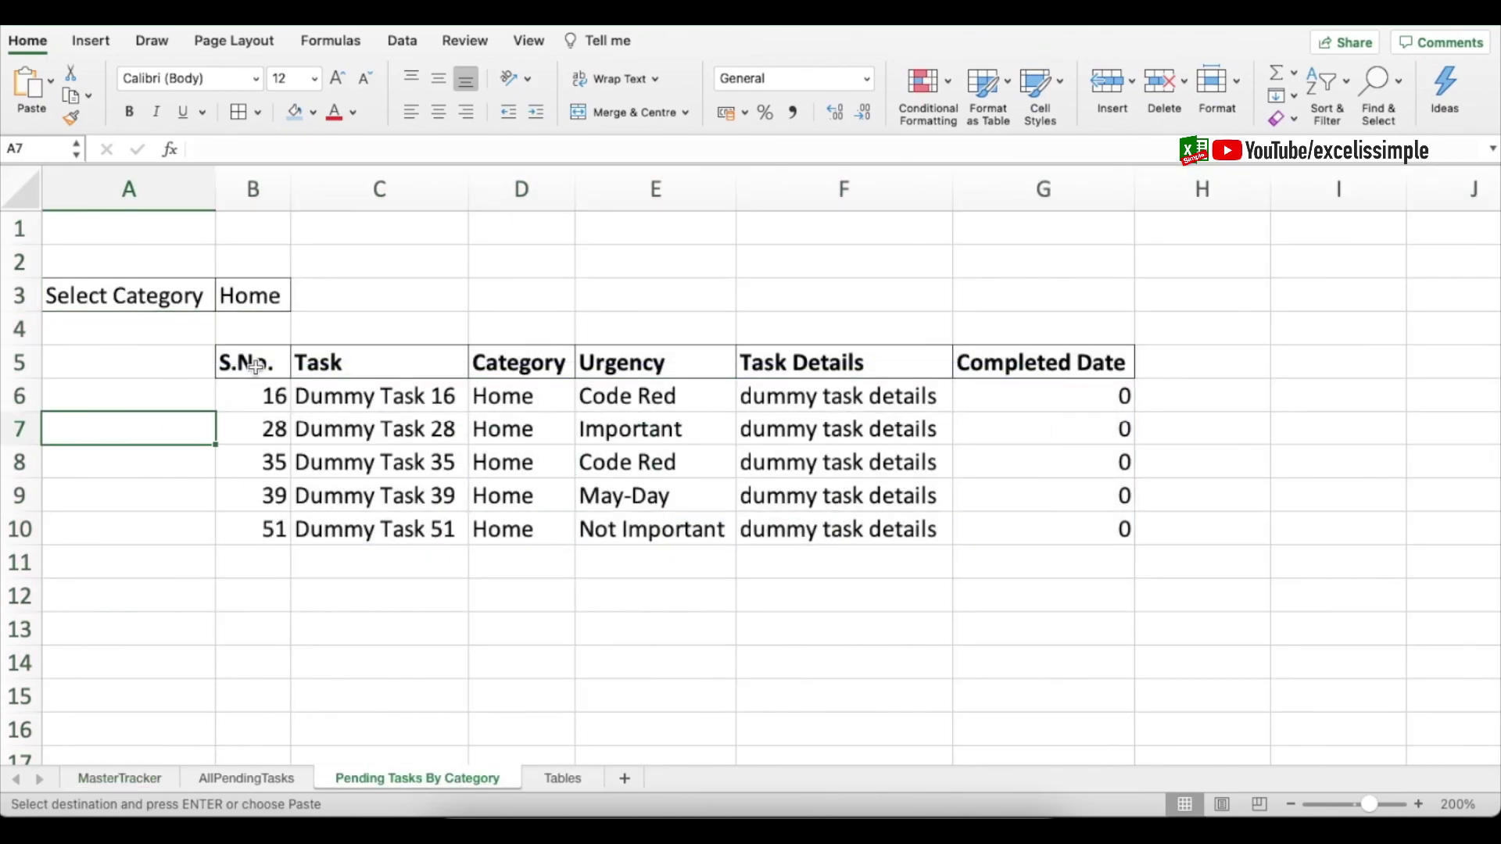
- Test the B3 category drop-down with Work, Finances, Wife and Peronal, leaving Peronal selected
click(261, 297)
click(301, 305)
click(235, 321)
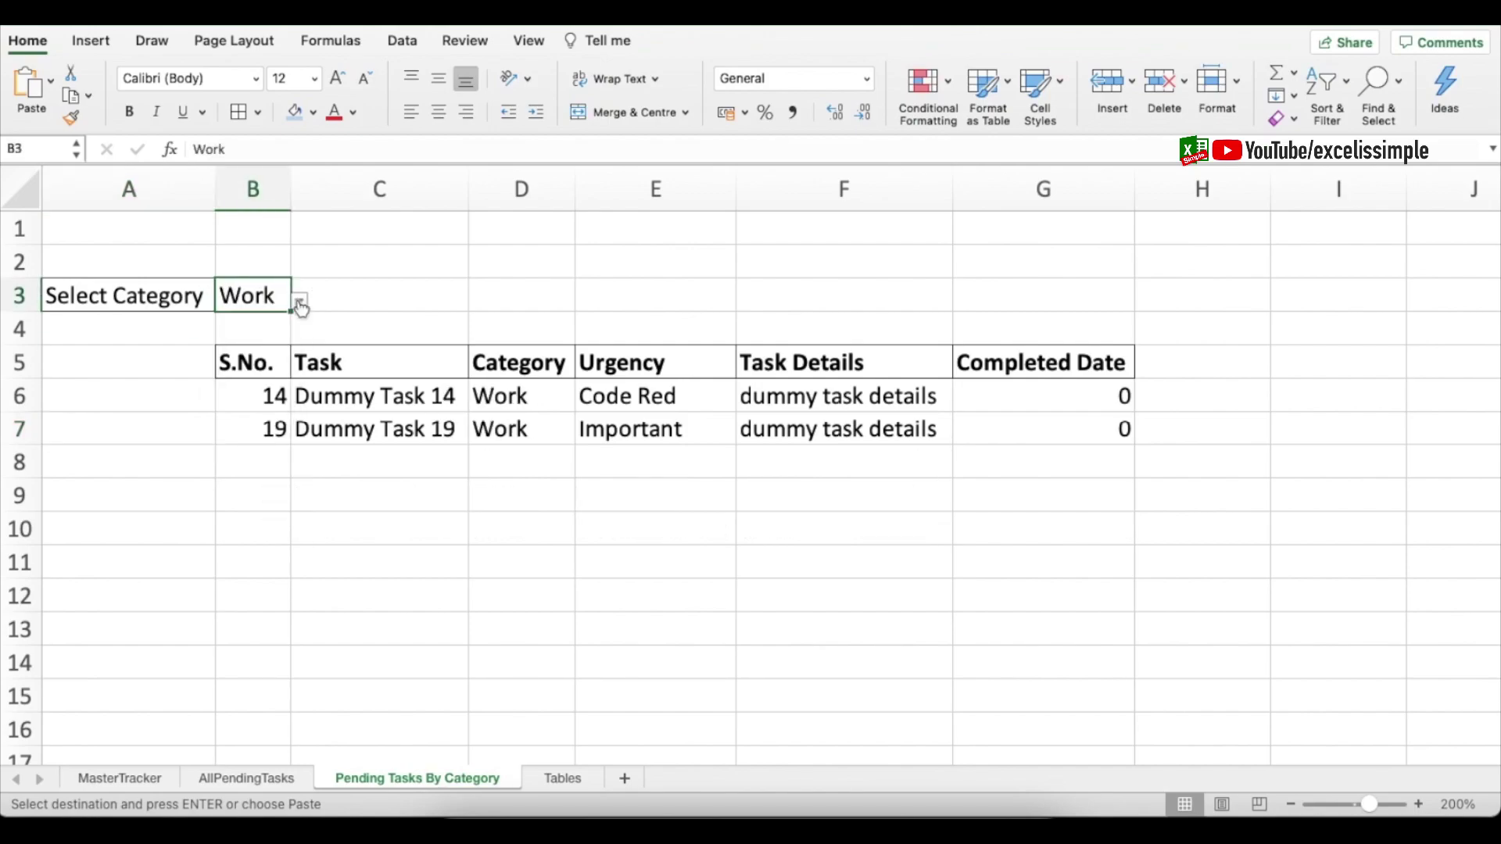
click(301, 305)
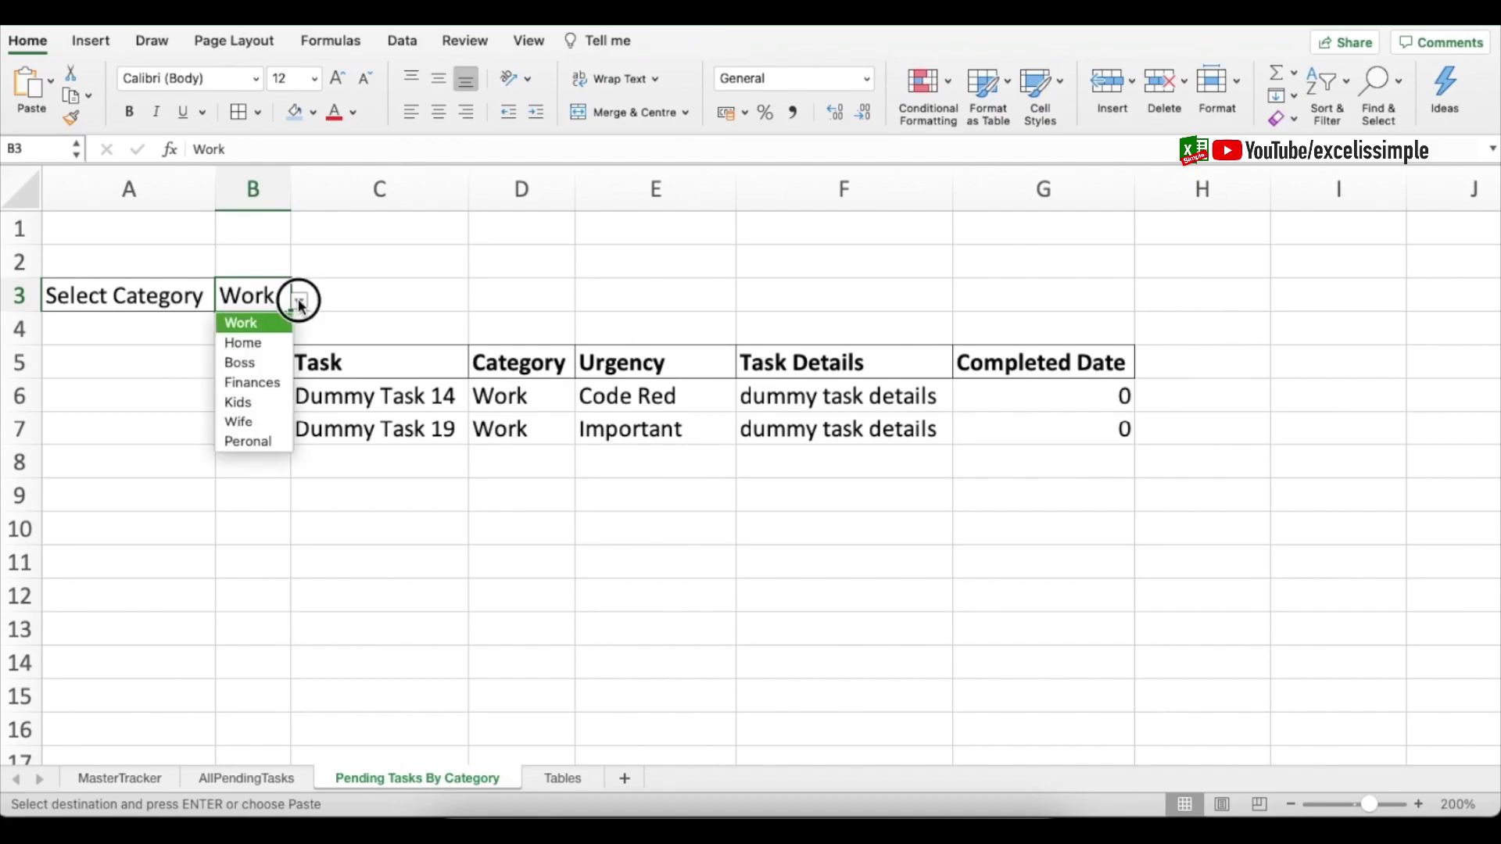
click(260, 385)
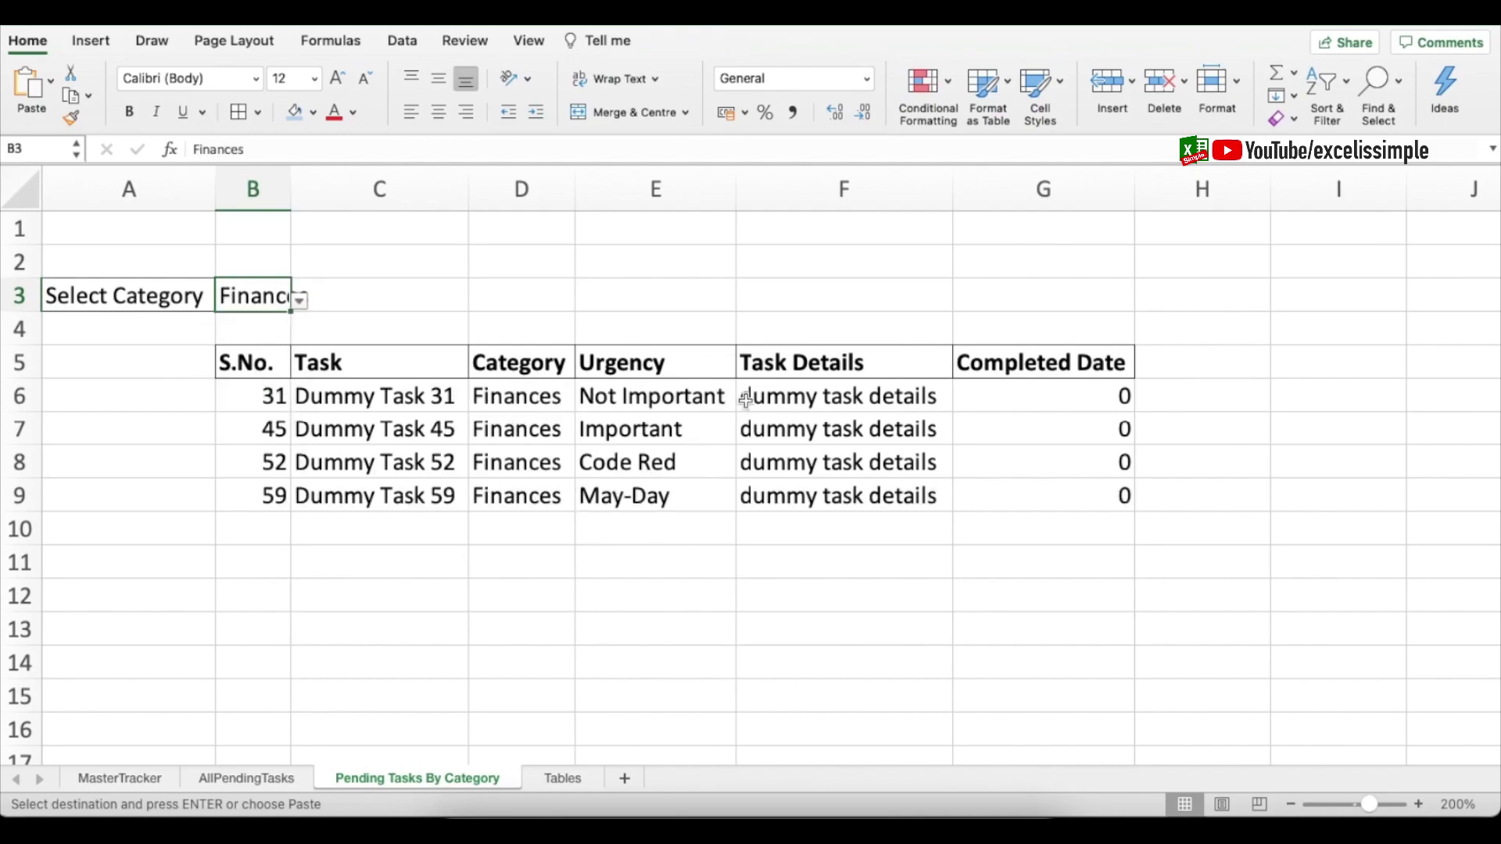
click(301, 303)
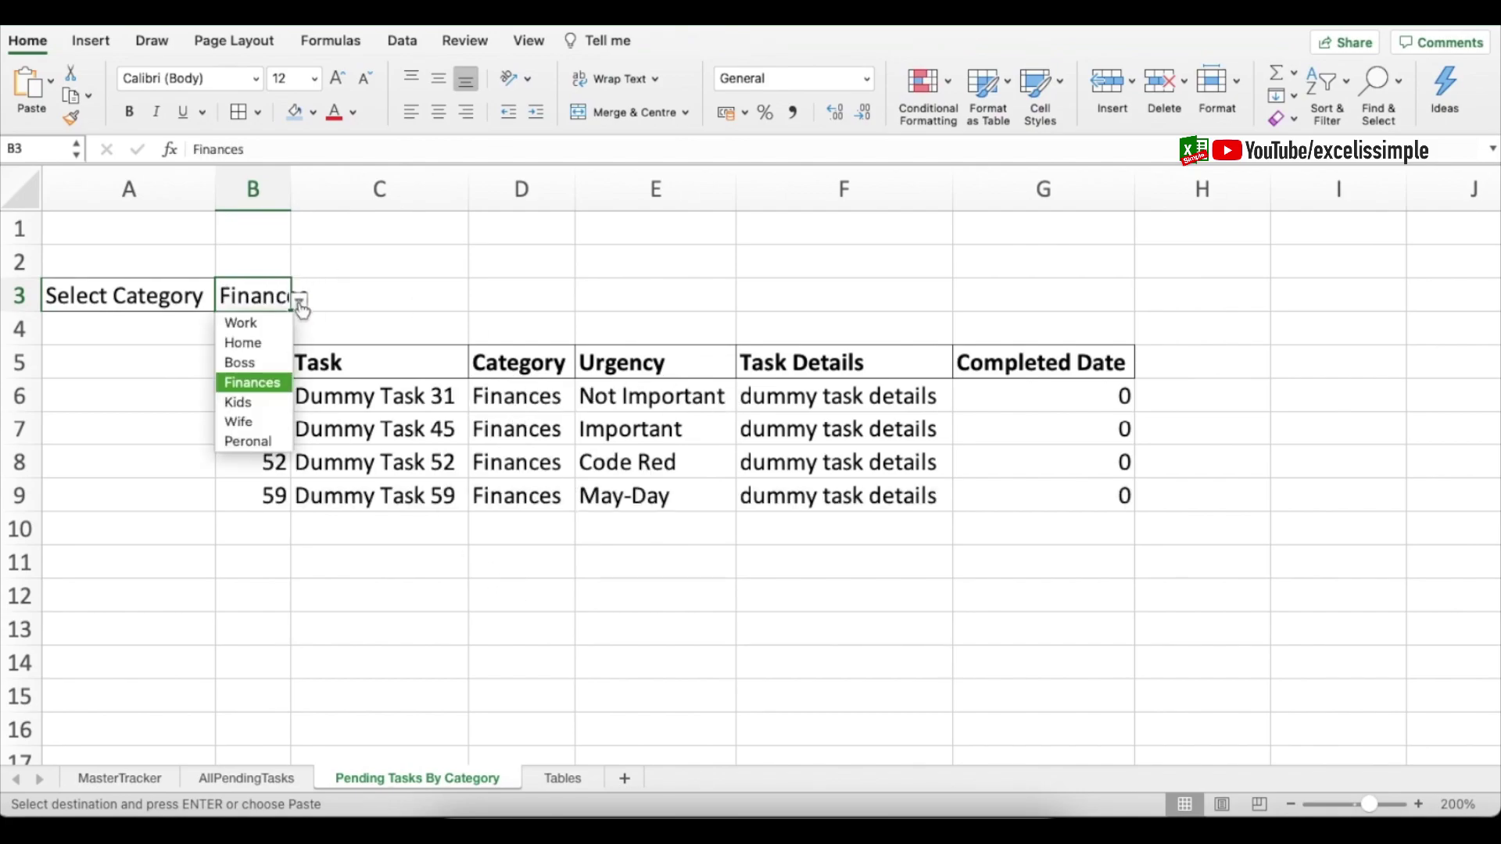
click(239, 422)
click(301, 304)
click(248, 441)
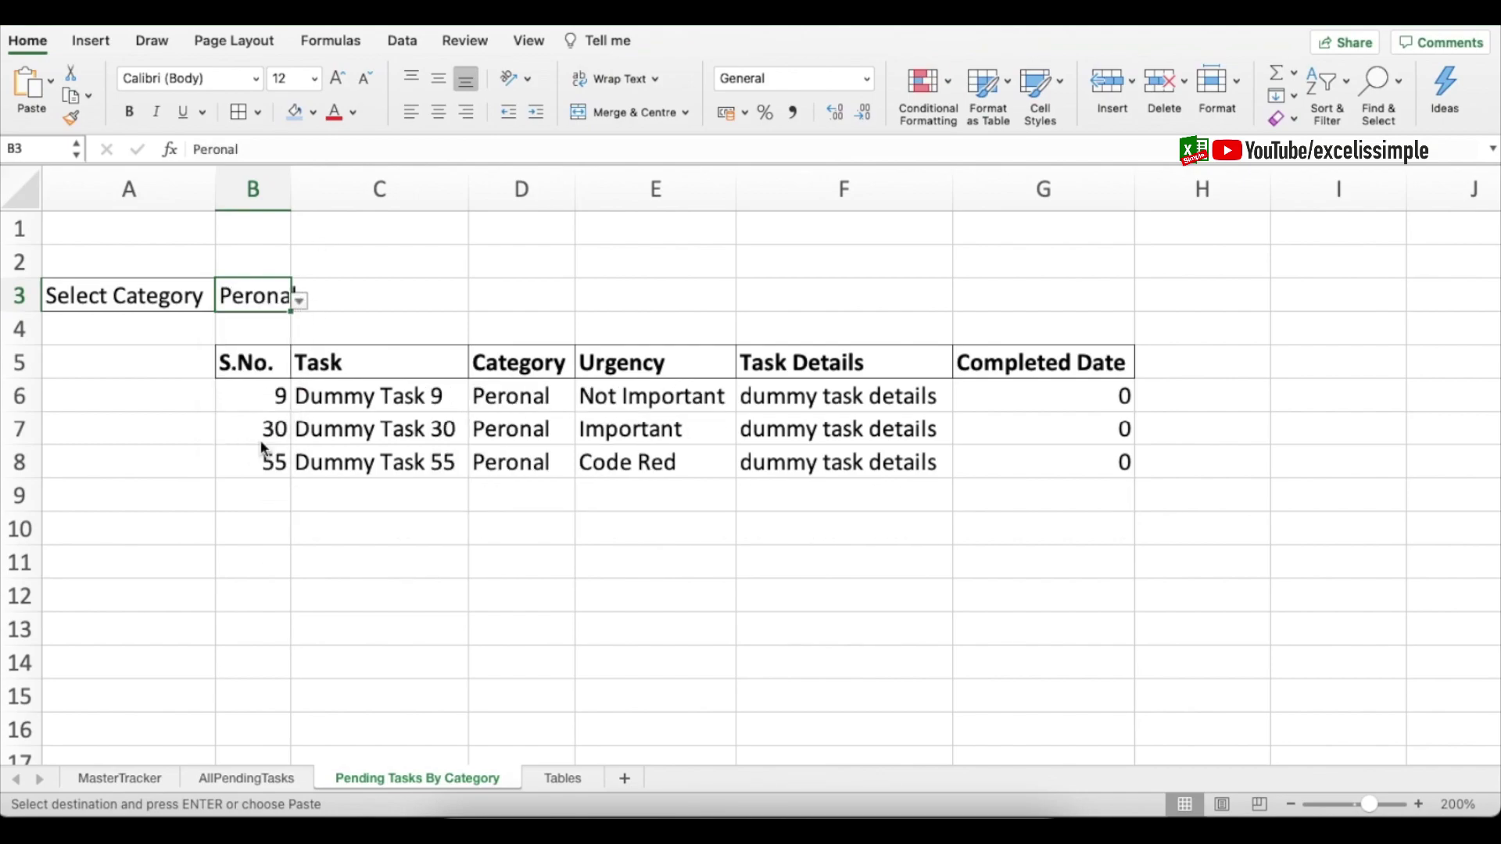
- Create a Classic conditional formatting rule for B6 that formats only cells that contain No Blanks
click(271, 397)
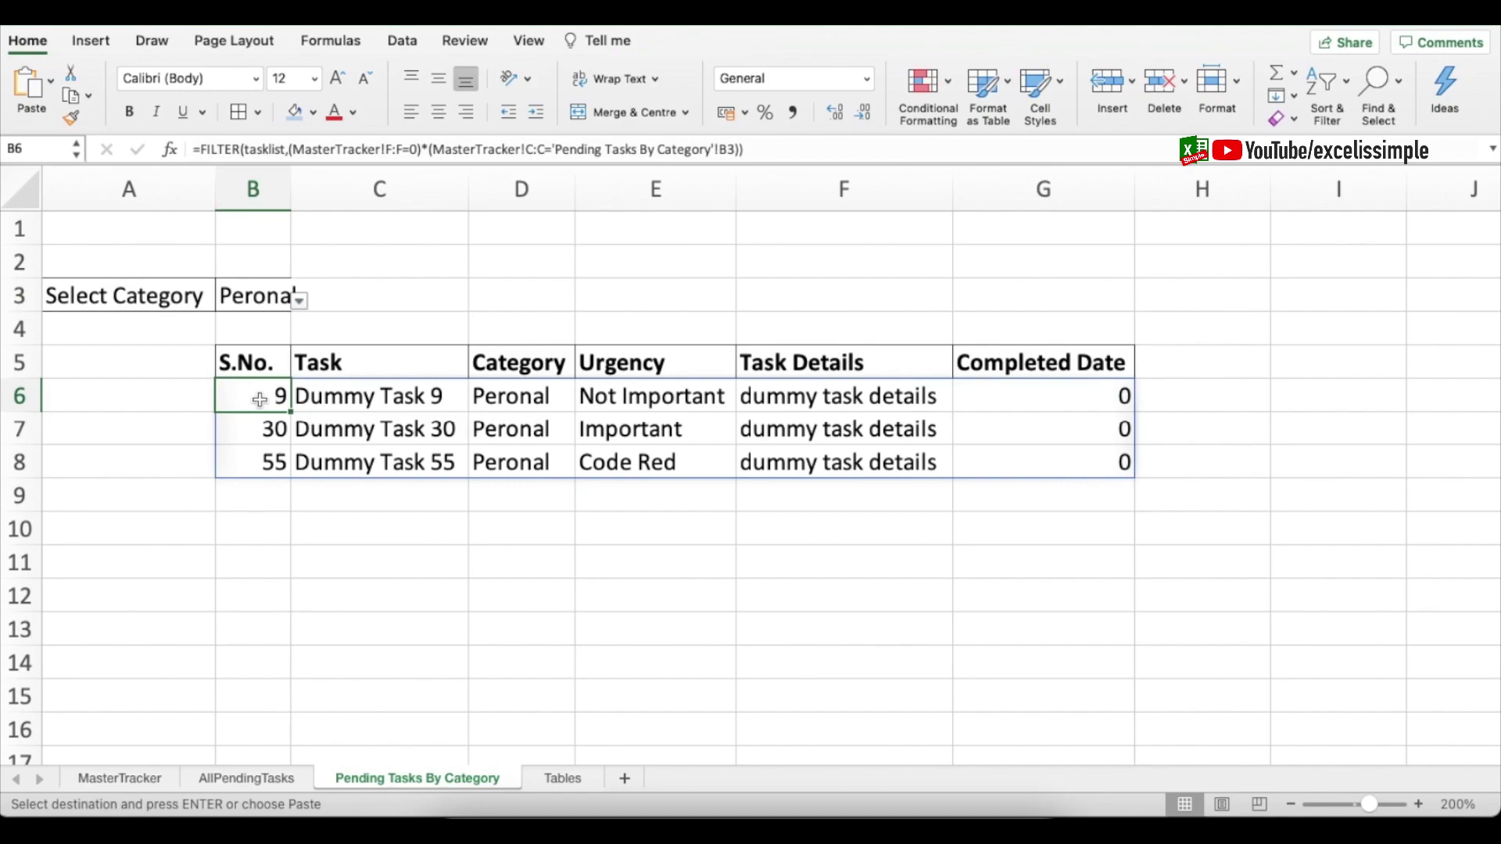
click(928, 86)
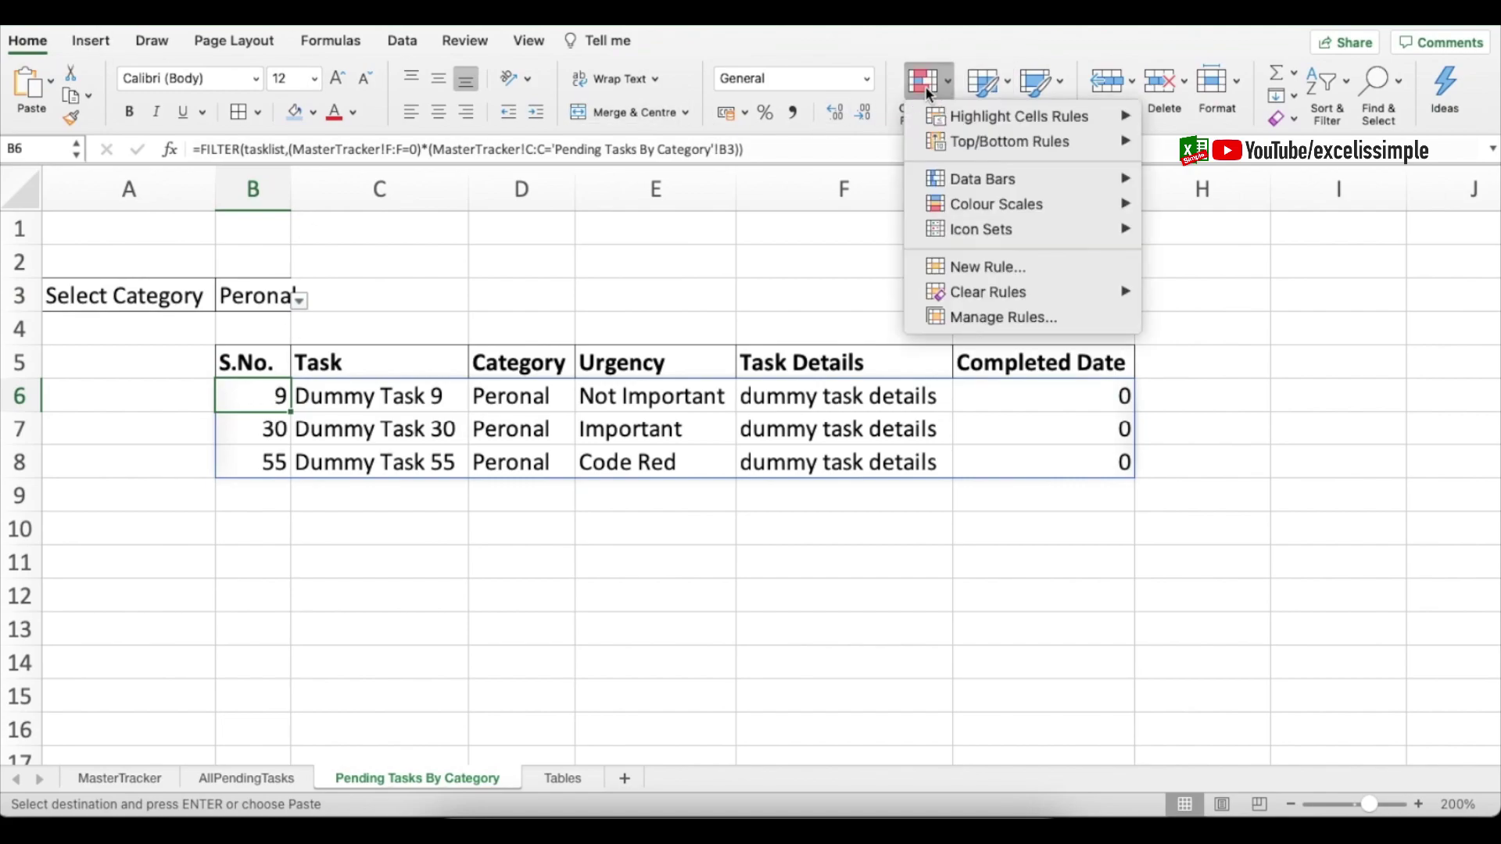
click(1006, 277)
click(665, 192)
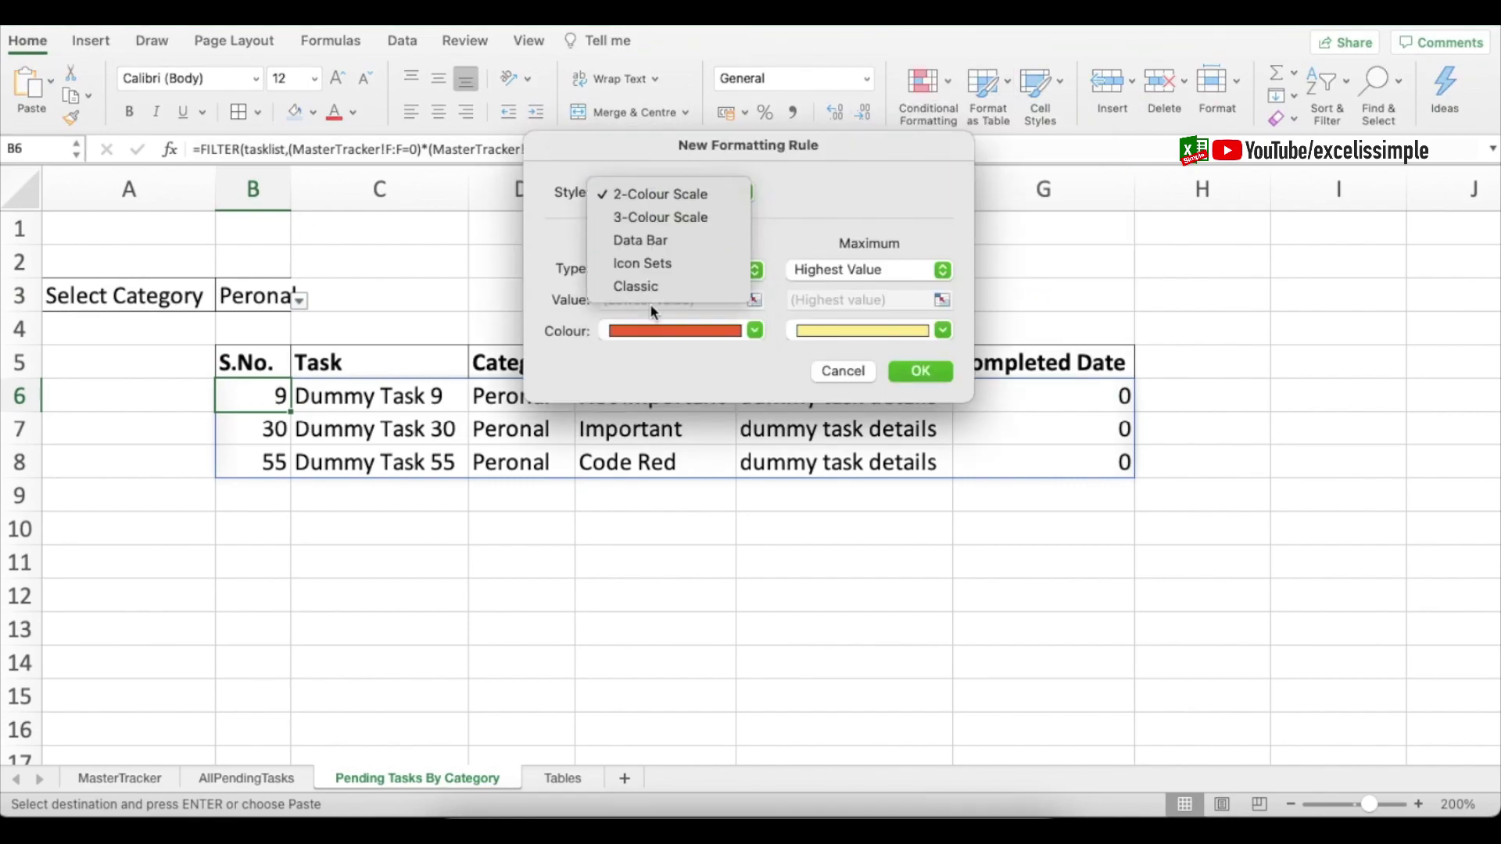
click(649, 285)
click(659, 244)
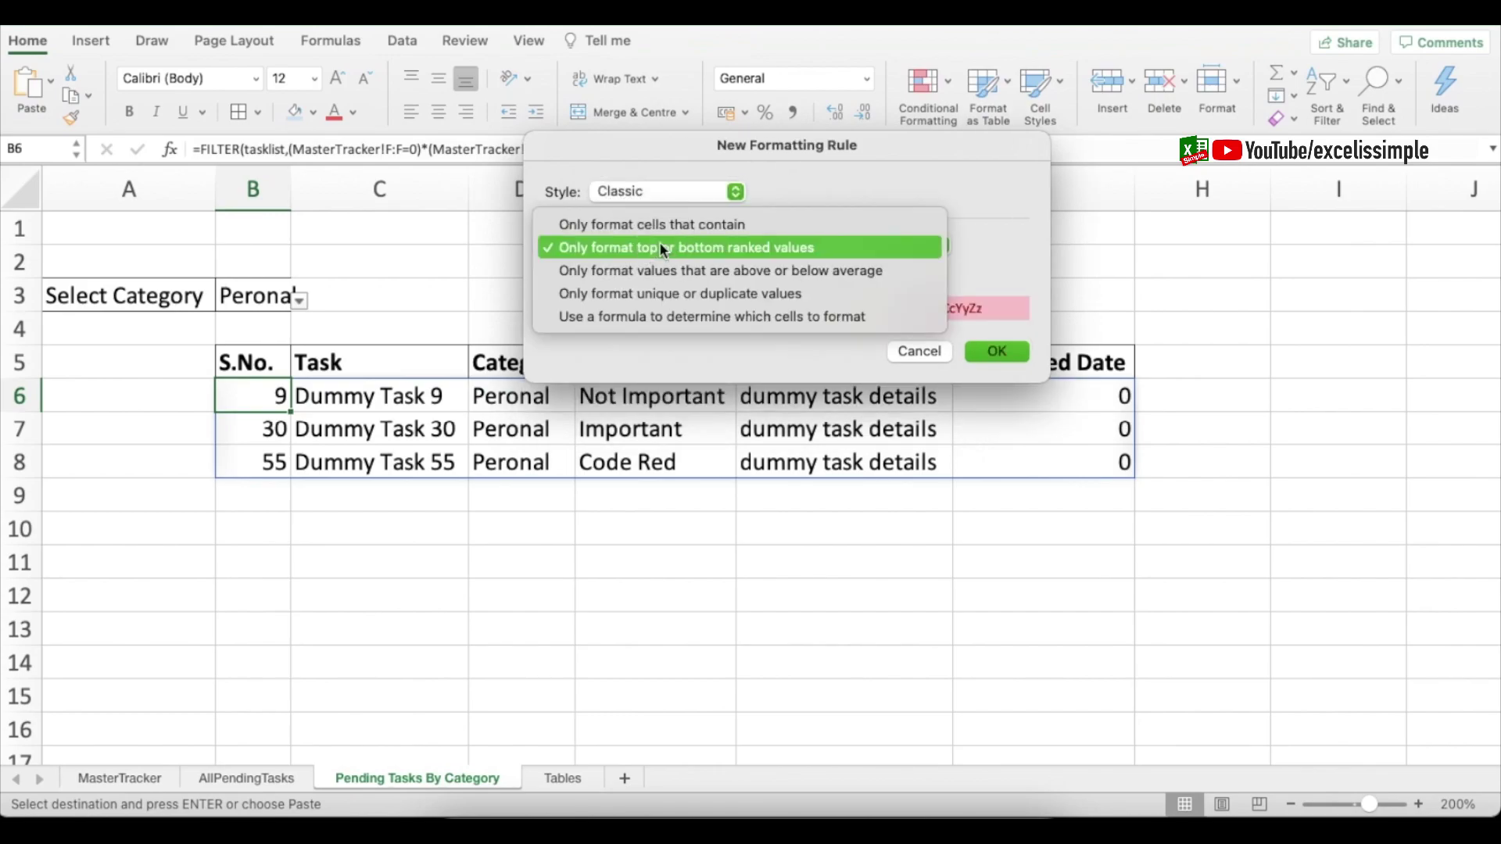
click(592, 215)
click(658, 270)
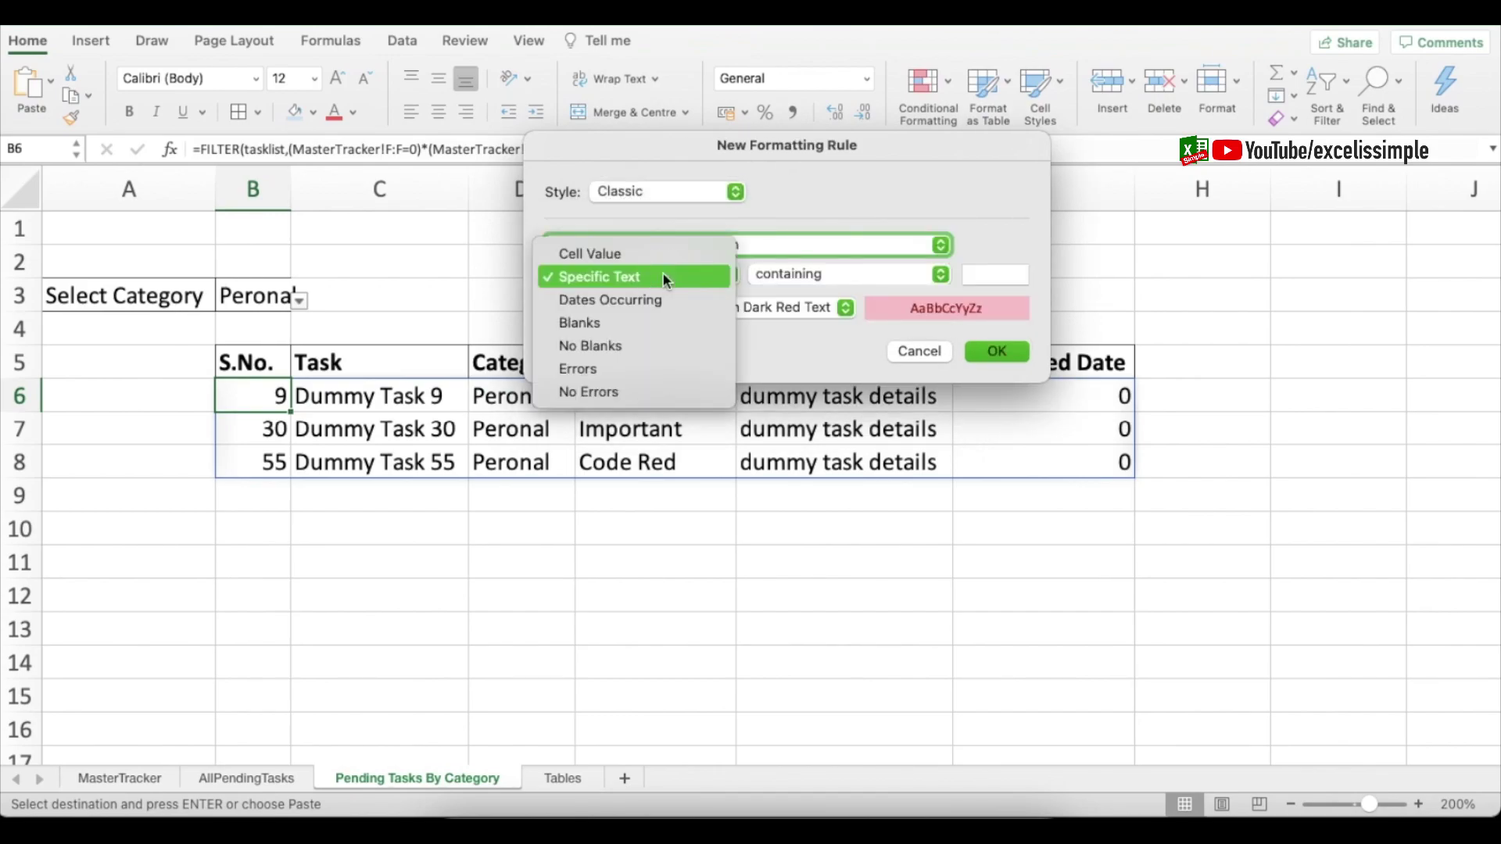
click(594, 346)
- Give the rule a custom outline border and copy B6's formatting over columns B to G from row 6 down
click(734, 308)
click(692, 447)
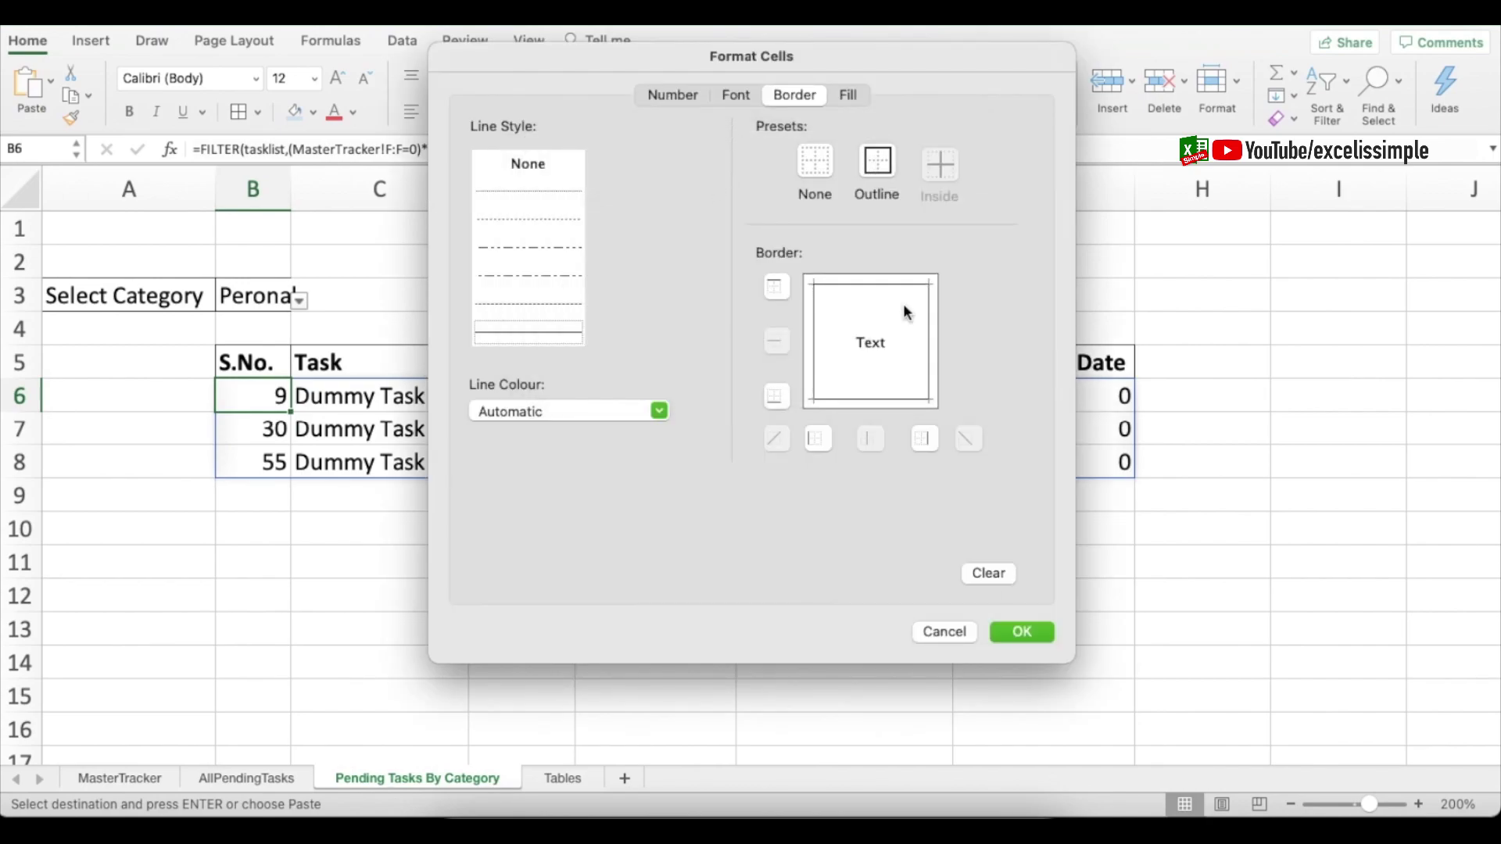
click(1021, 627)
click(1010, 349)
click(71, 118)
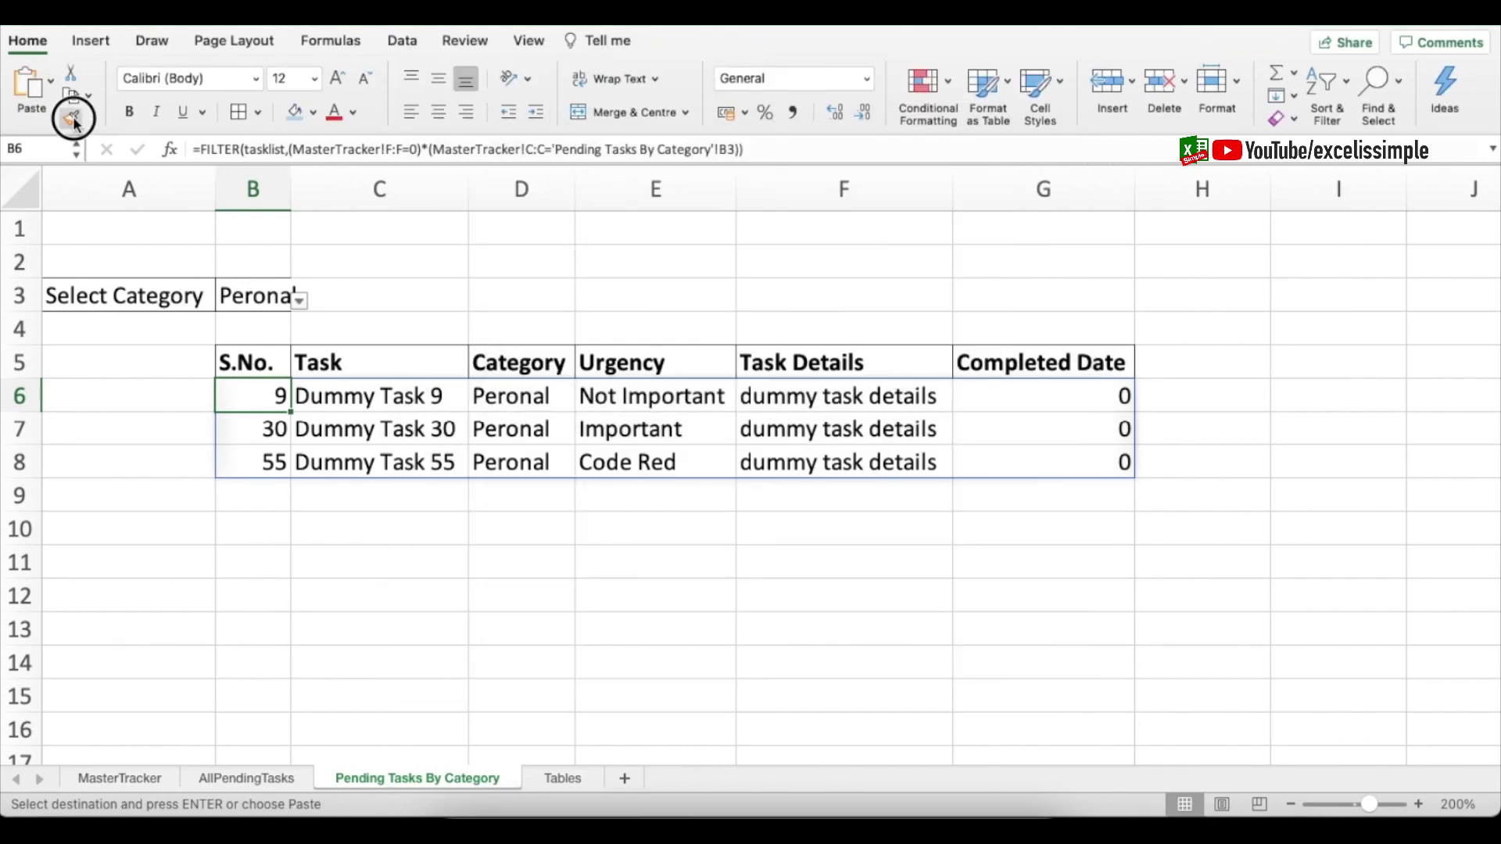
mouse_move(246, 397)
mouse_down()
mouse_move(1048, 623)
mouse_move(1020, 692)
mouse_move(1125, 735)
mouse_move(836, 546)
mouse_up()
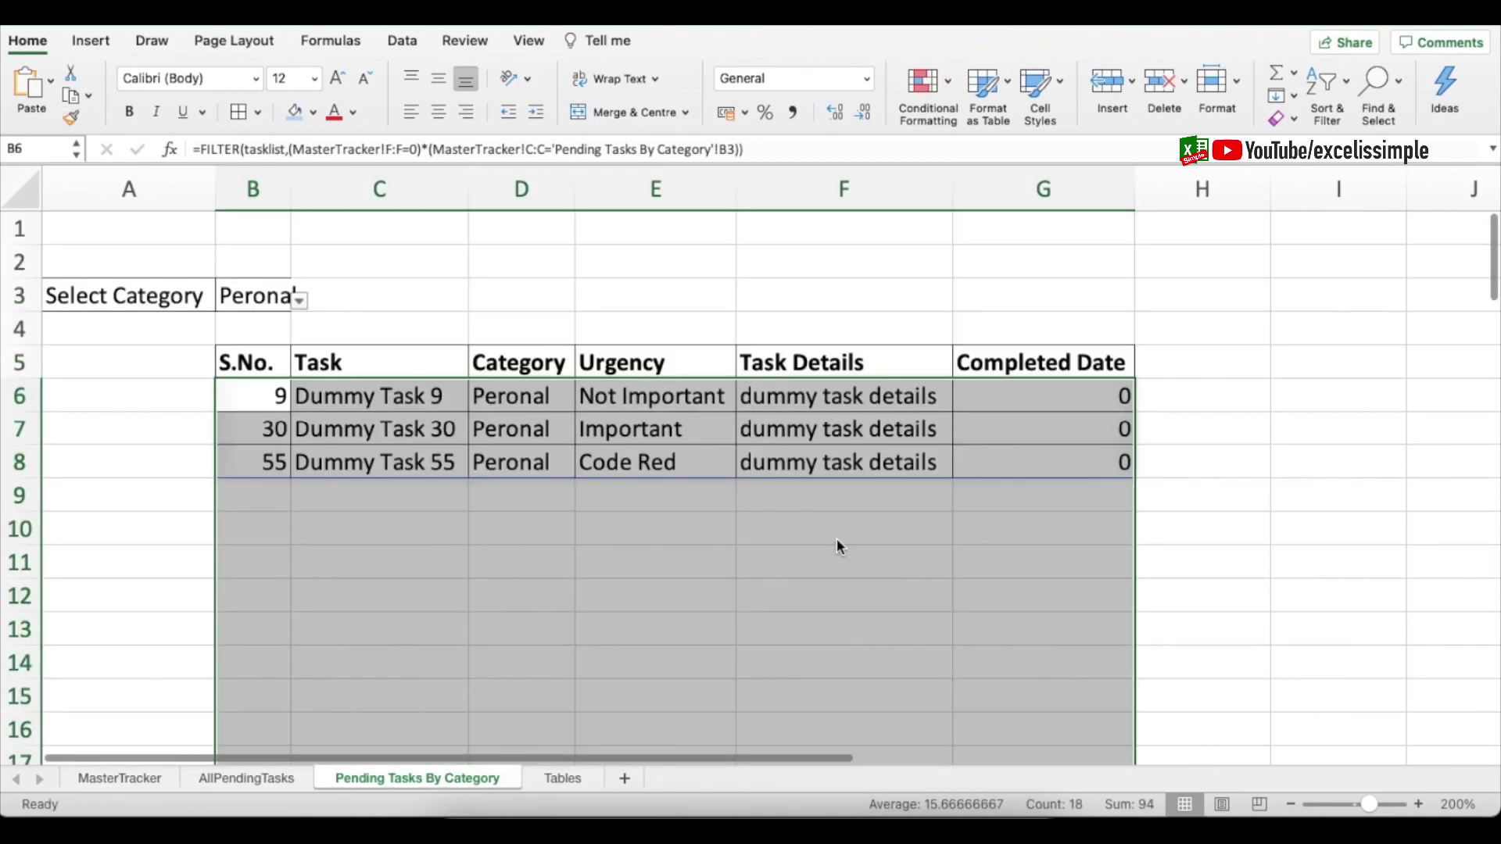
- Widen column B to fit the selected category and hide the sheet's gridlines
click(466, 291)
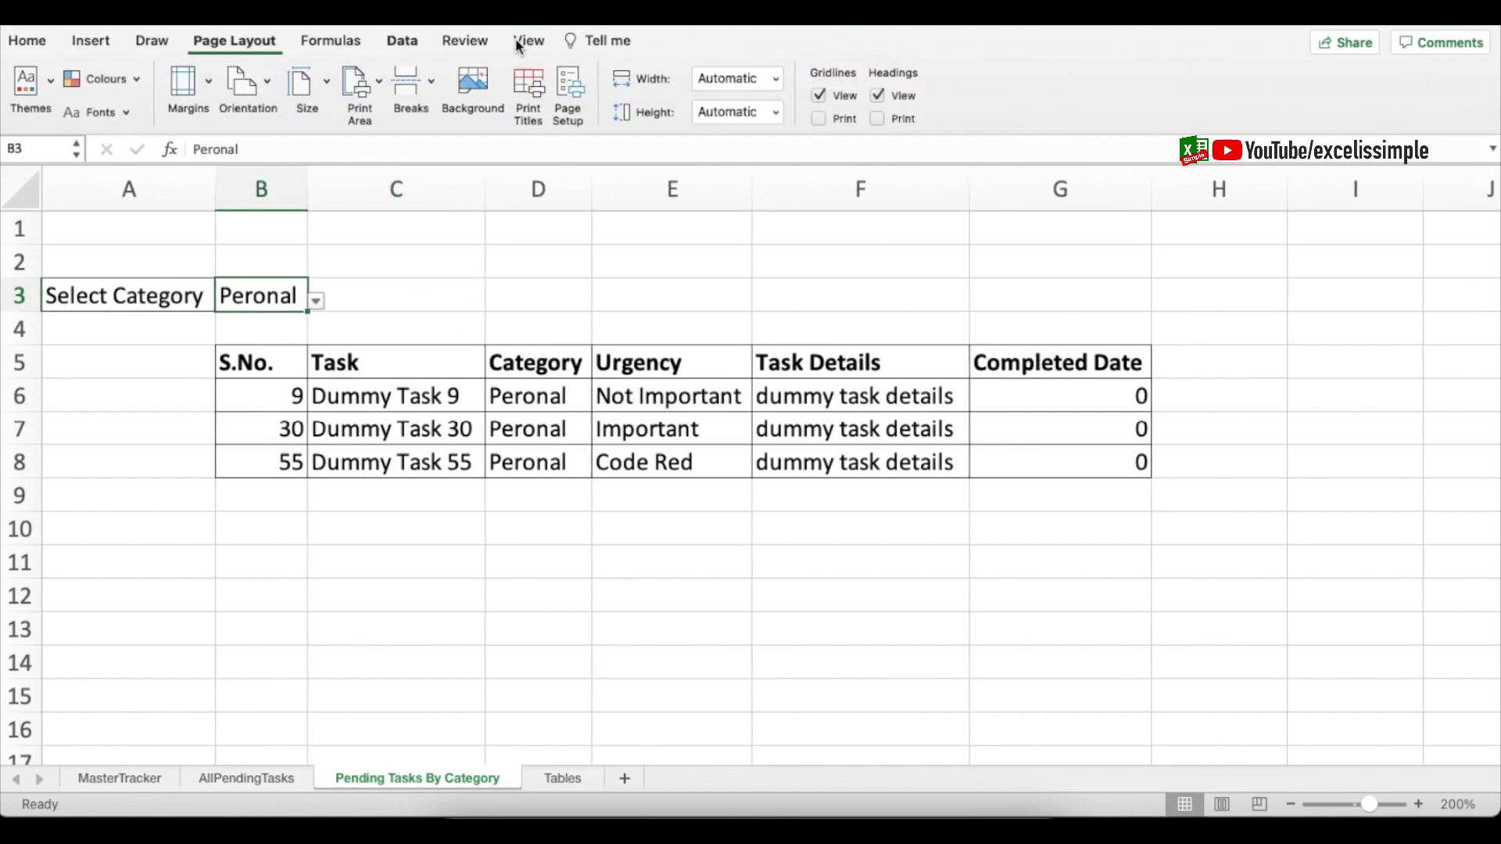
click(818, 95)
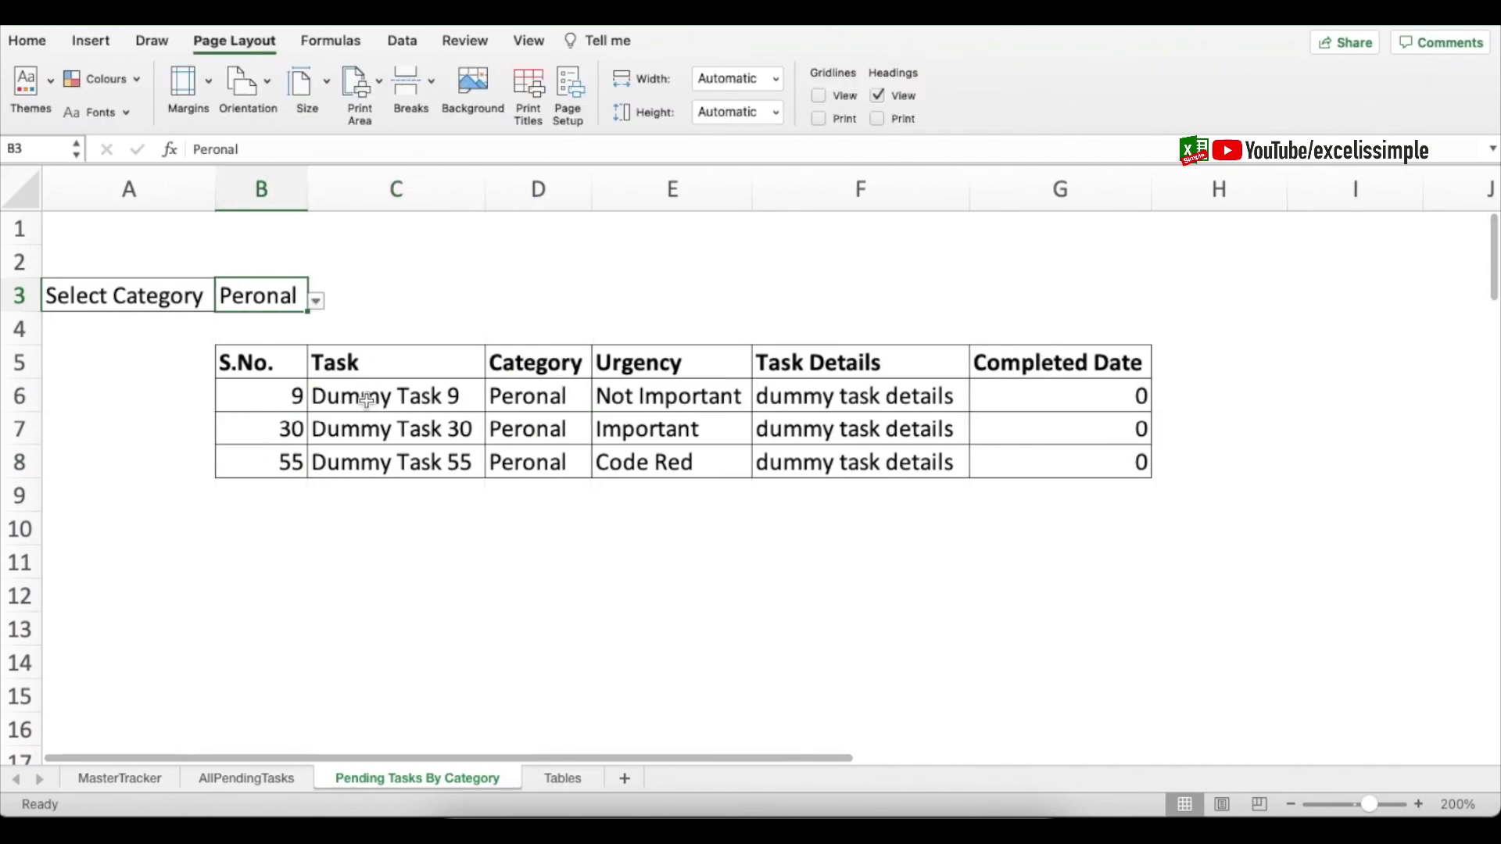
- Test the B3 category drop-down with Finances and Work, leaving Work selected
click(316, 304)
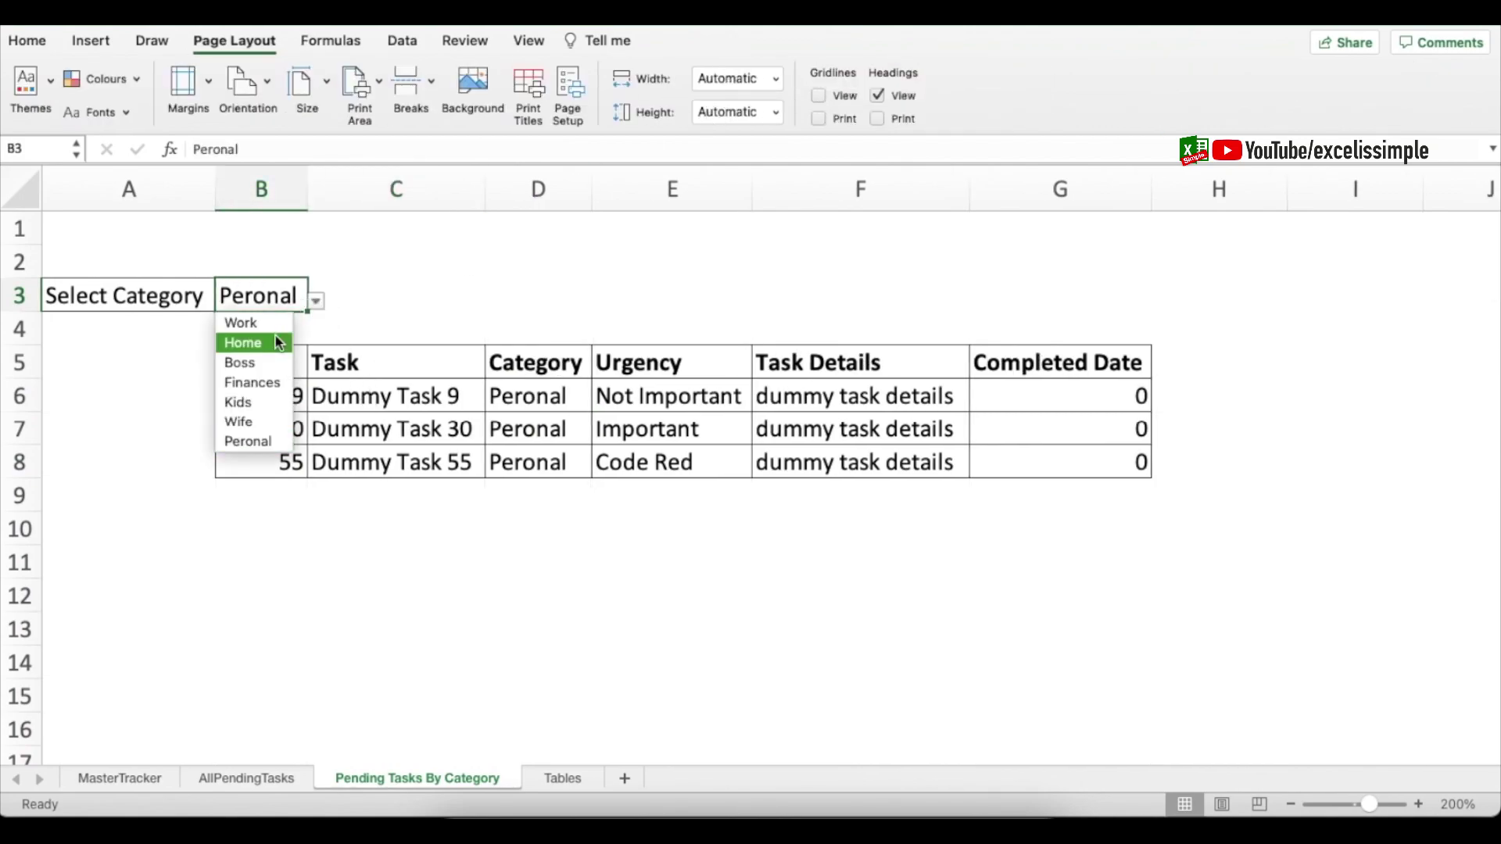
click(485, 293)
click(316, 301)
click(270, 385)
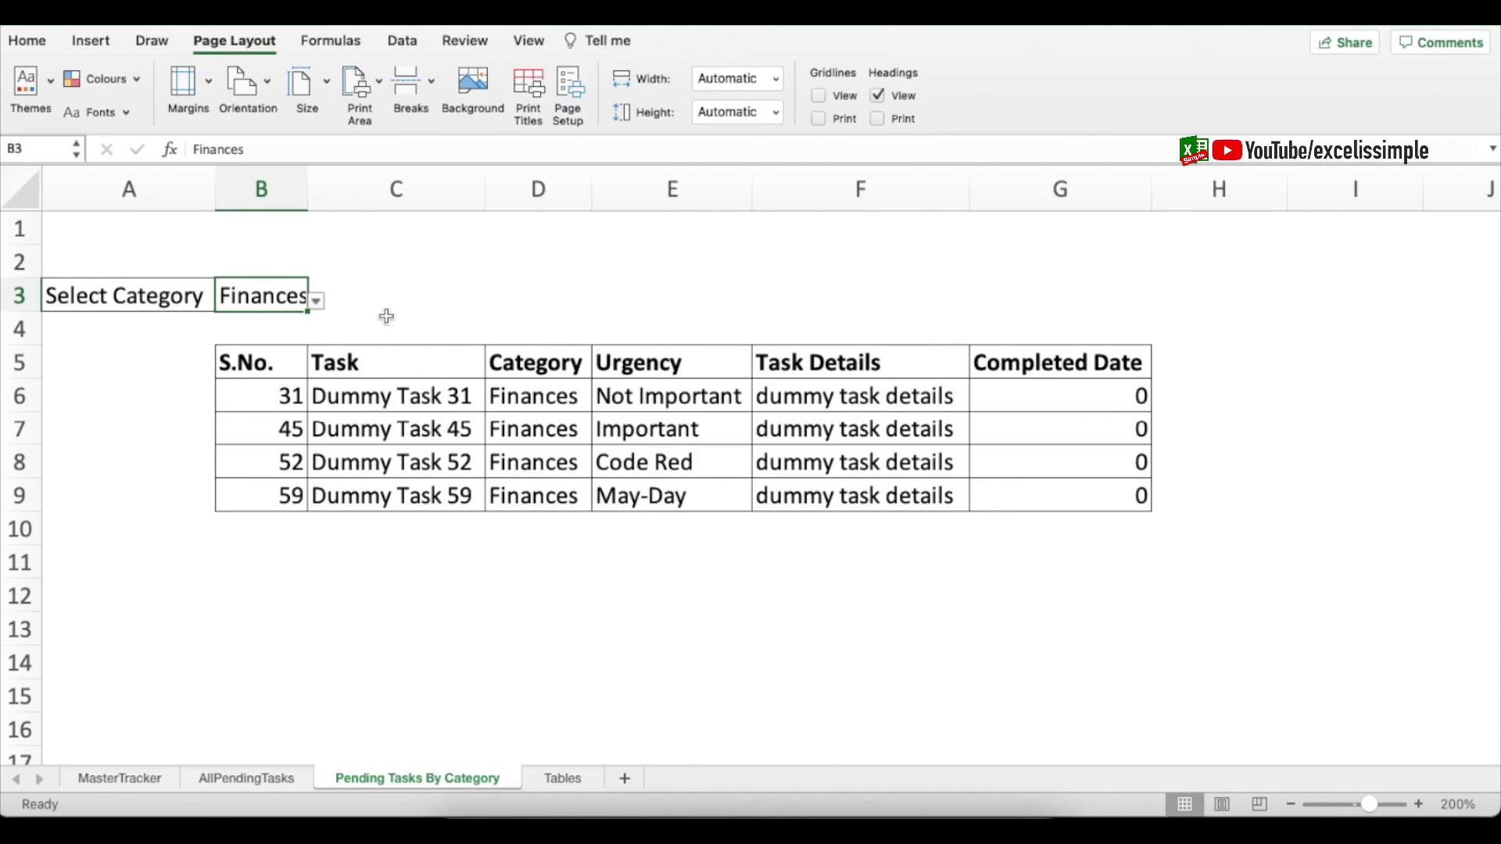
click(316, 300)
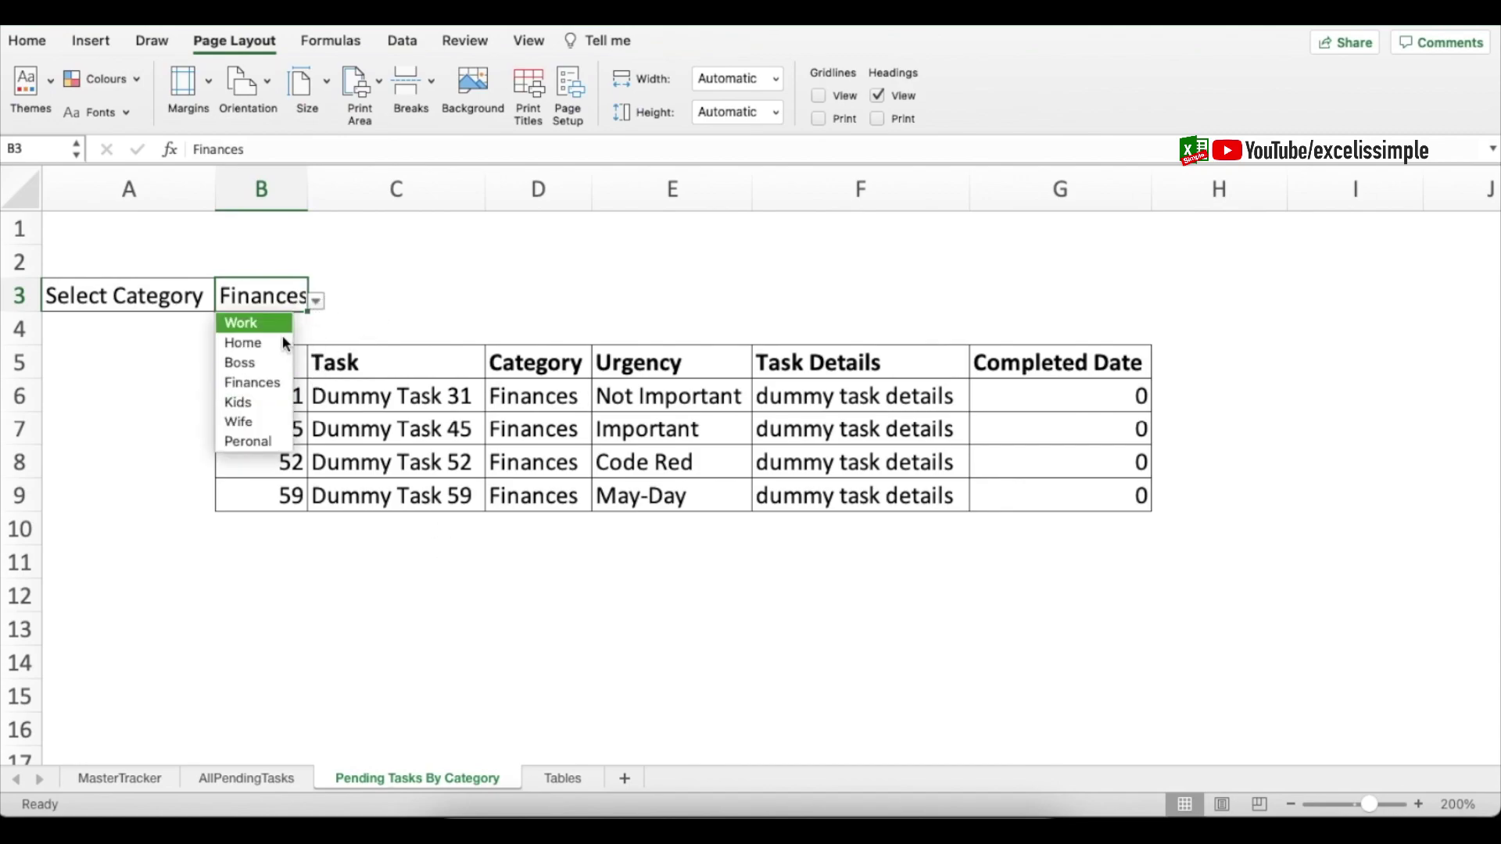
click(247, 442)
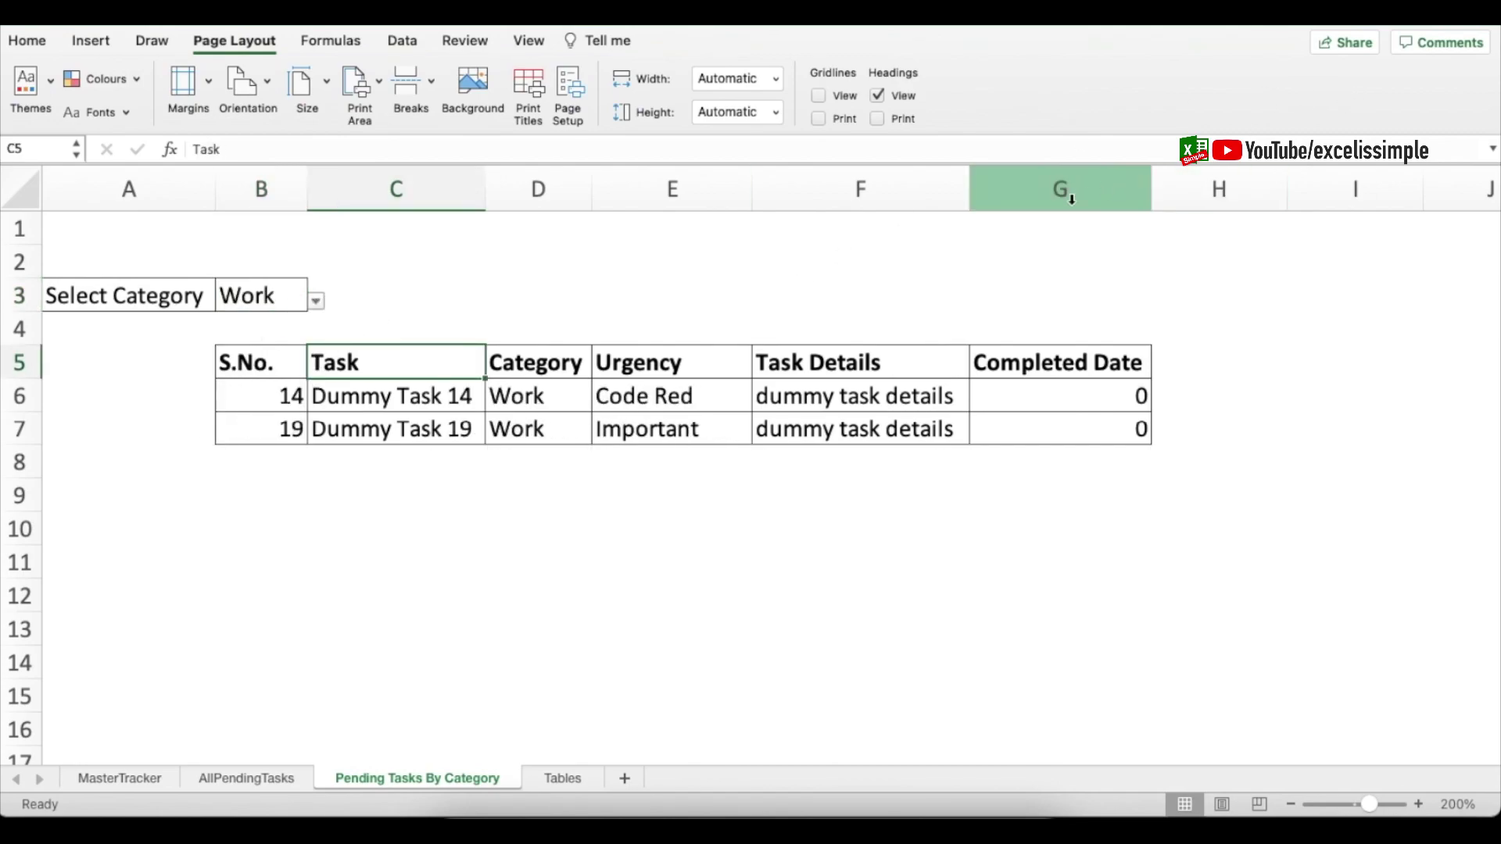
- Hide the Completed Date column G on the Pending Tasks By Category sheet
click(1071, 199)
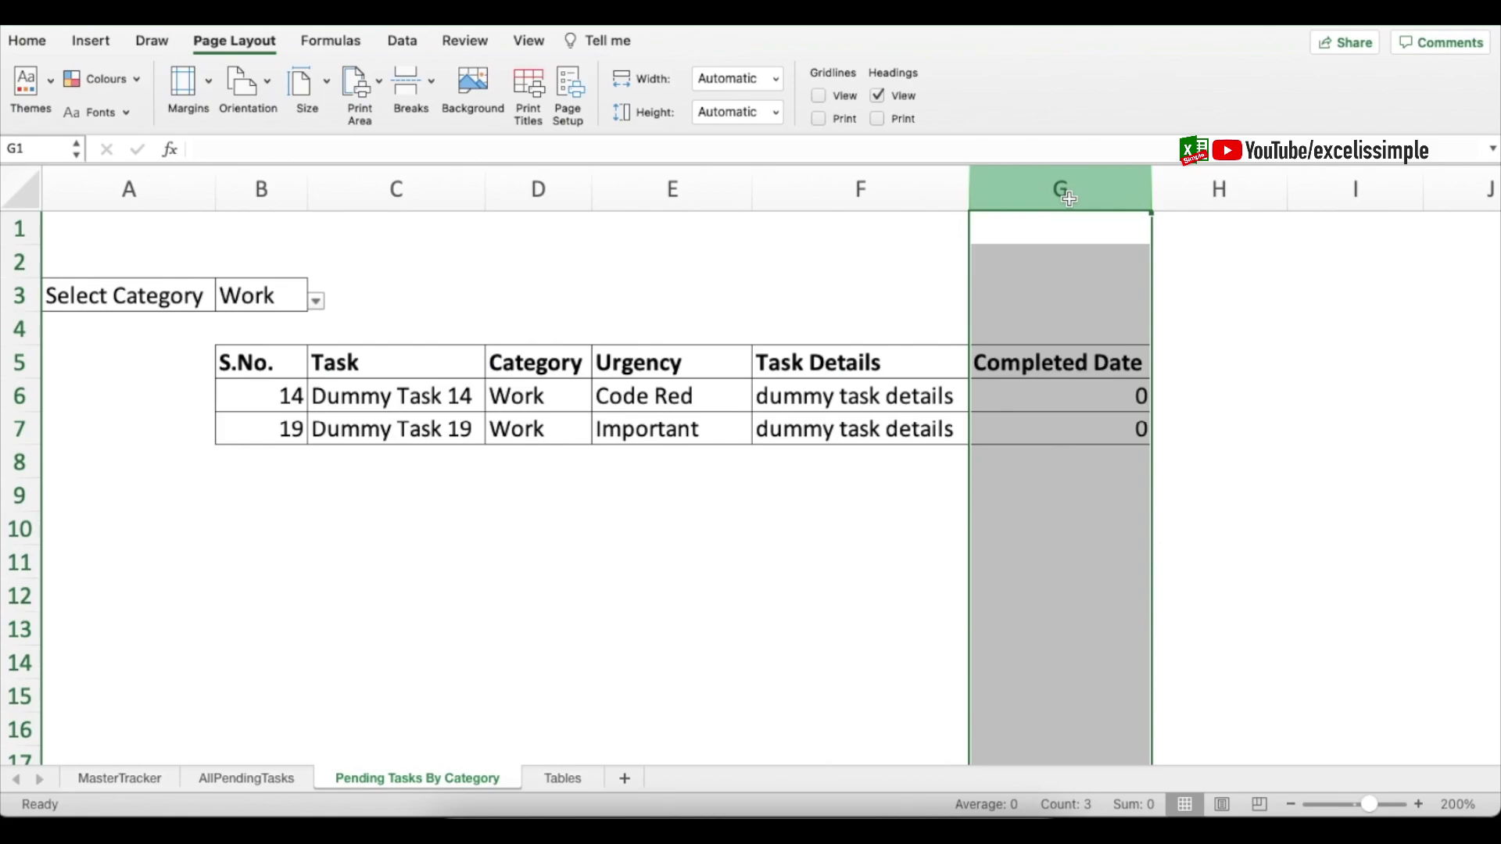
right_click(1067, 199)
click(1139, 445)
click(838, 500)
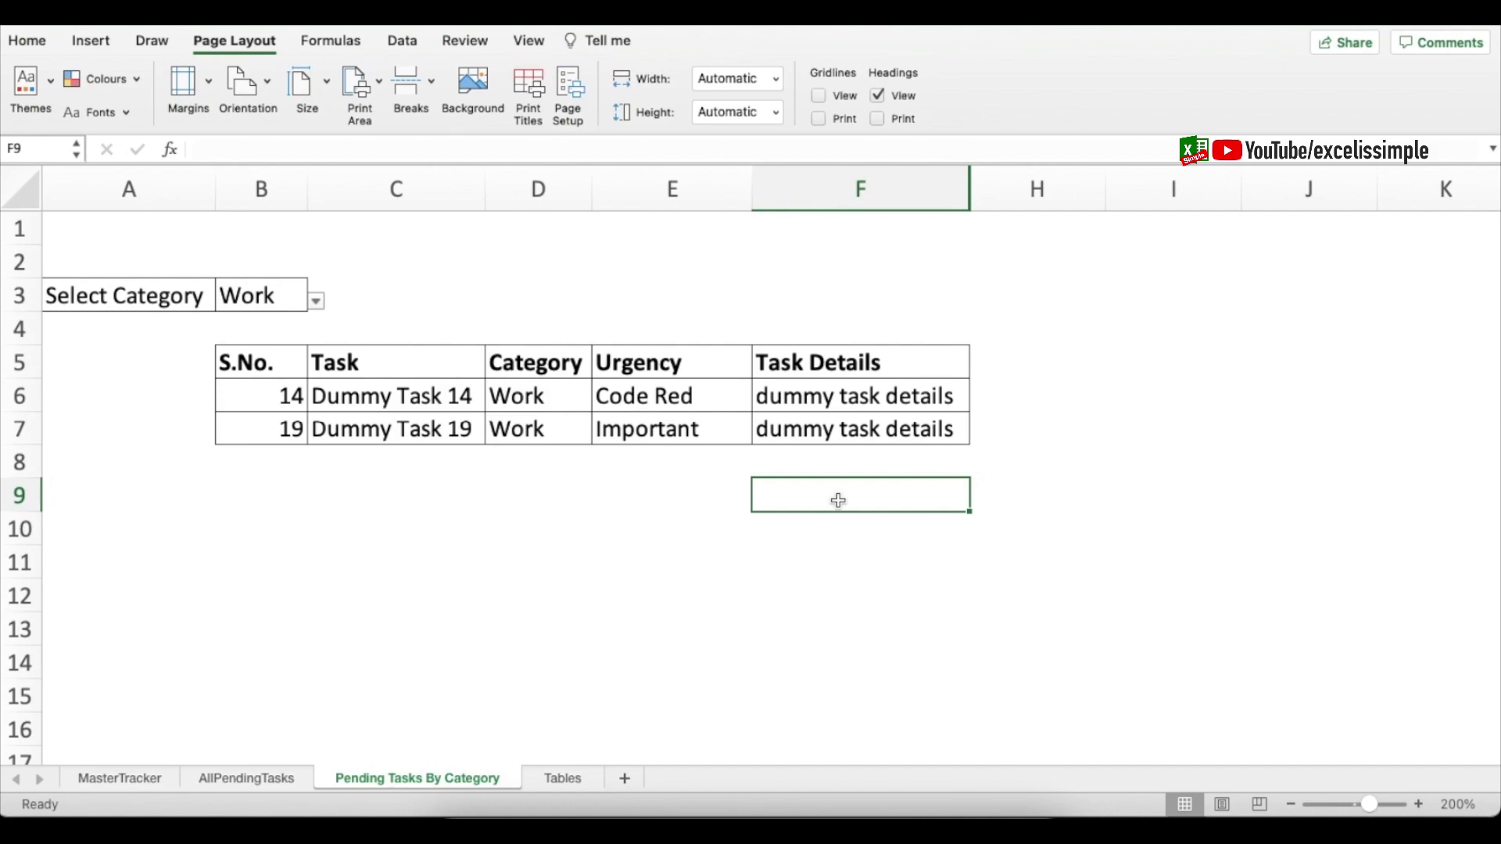
- Create a copy of the Pending Tasks By Category sheet and place it before the Tables sheet
right_click(434, 772)
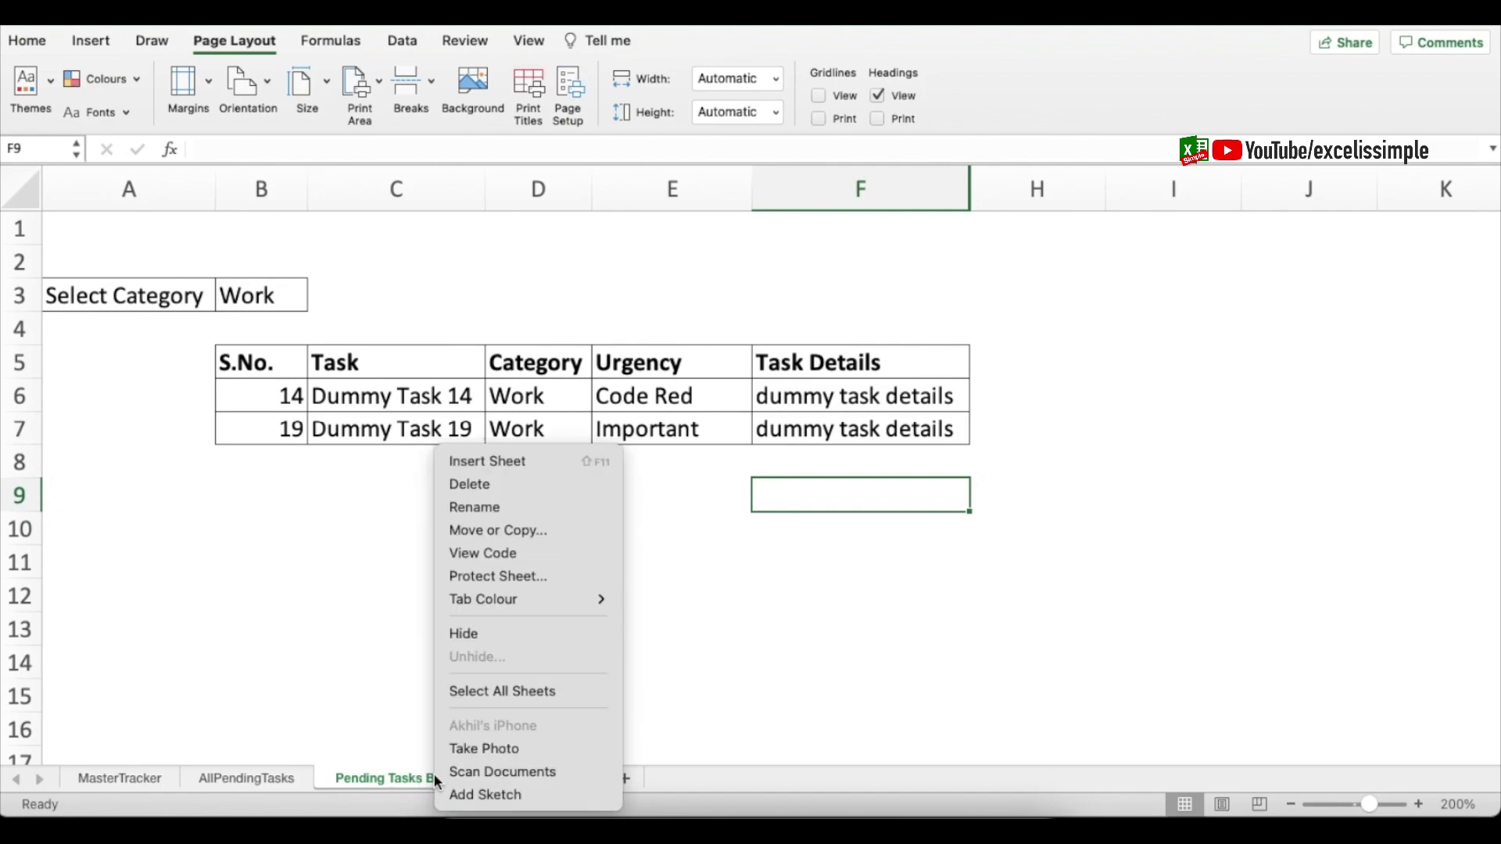
click(537, 528)
click(446, 648)
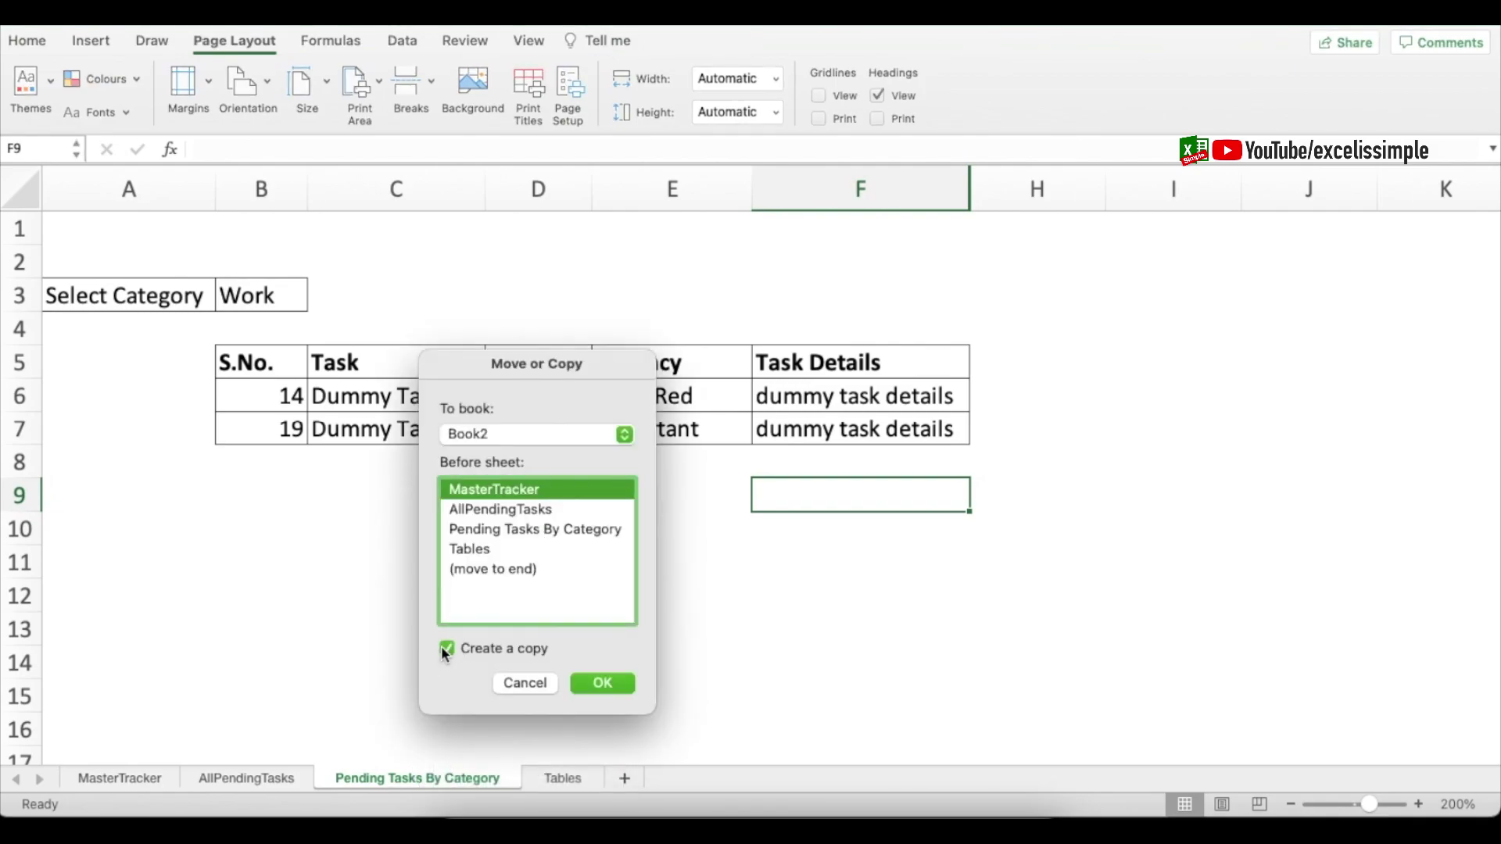
click(494, 549)
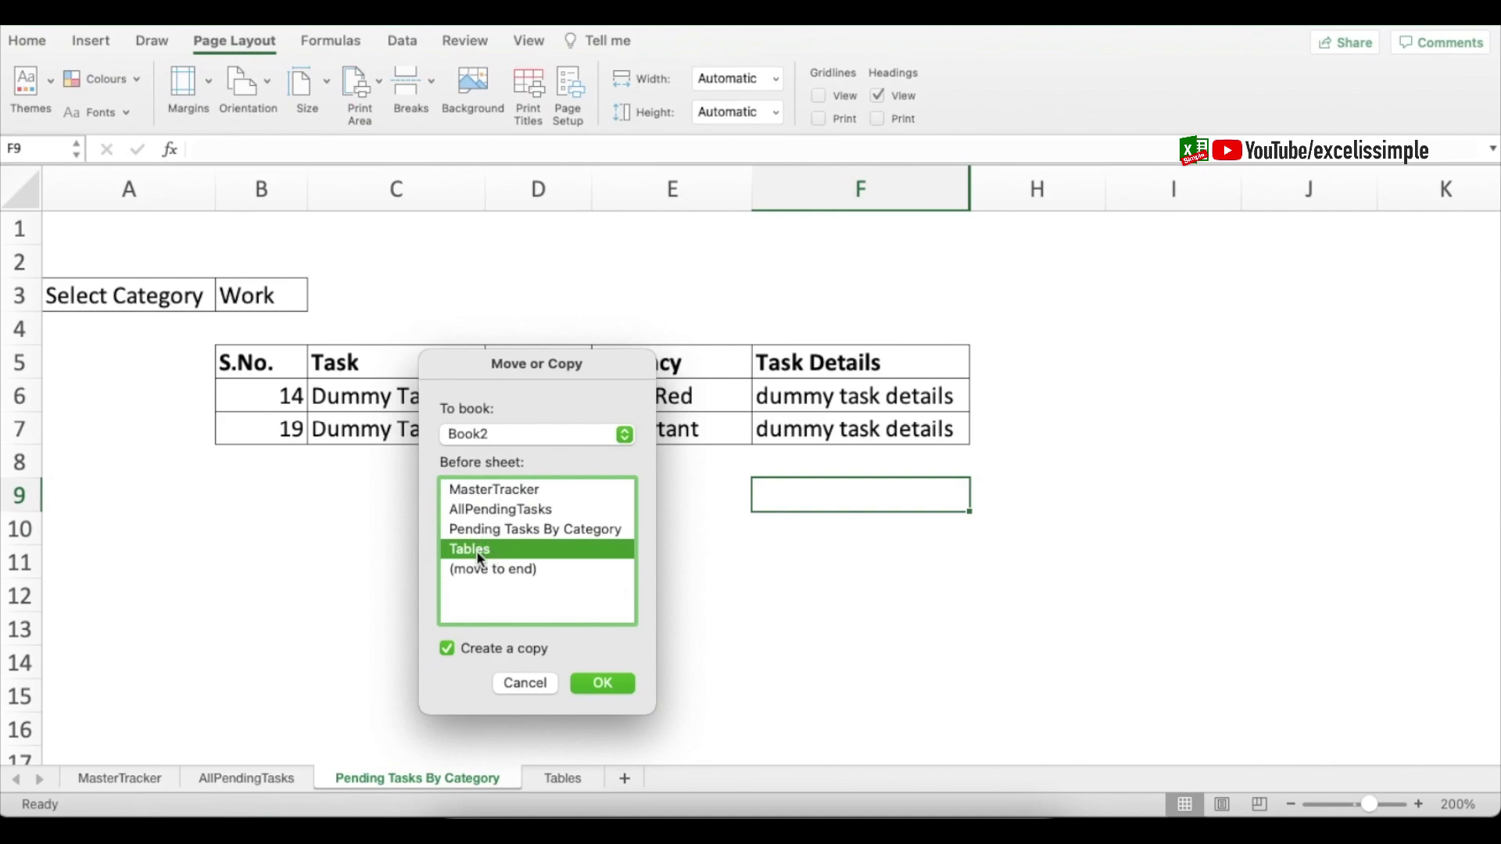
click(604, 684)
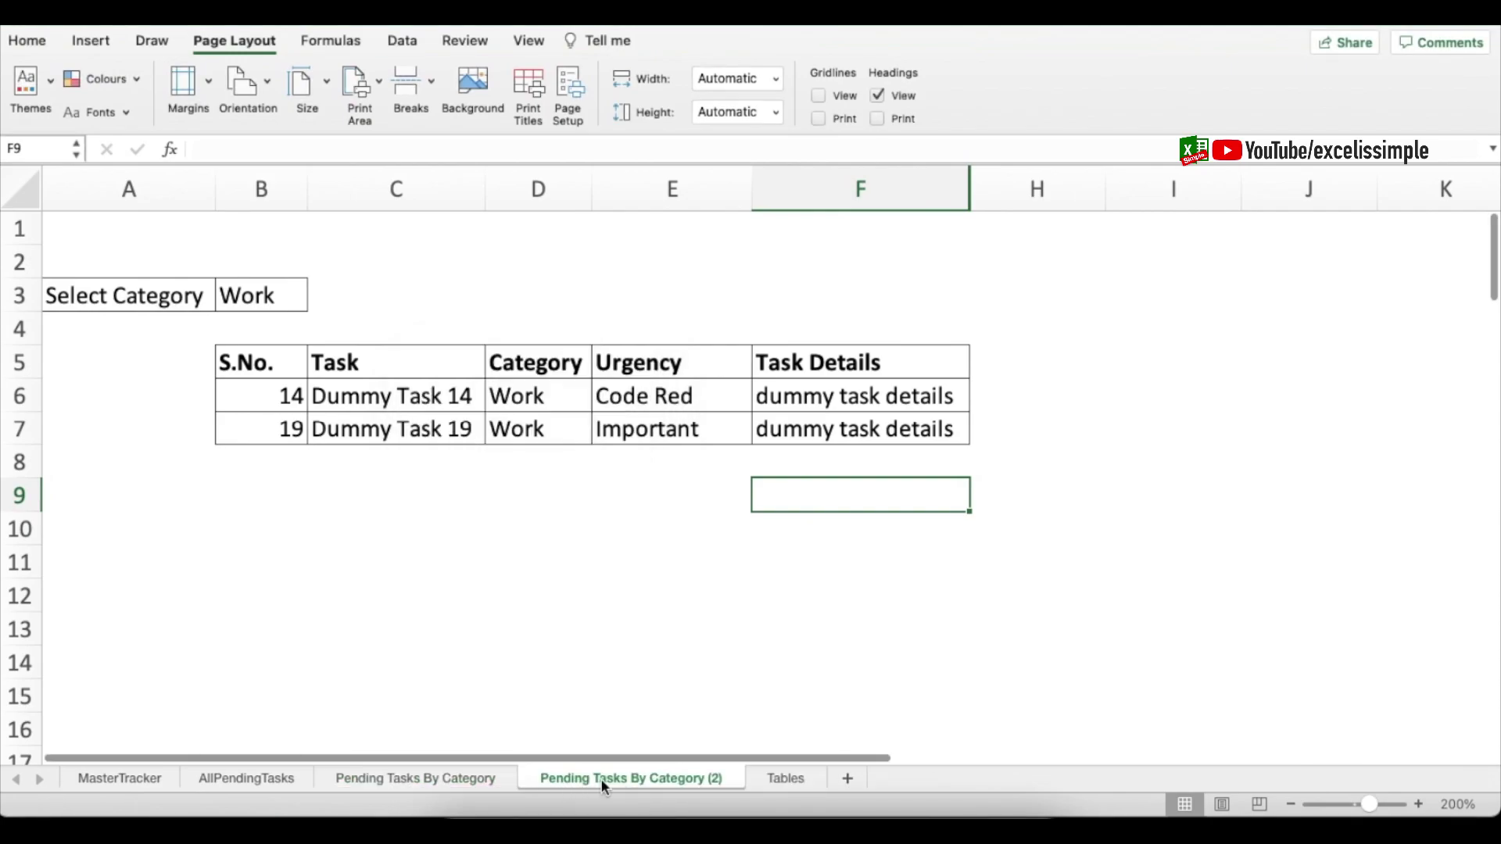
- Rename the copied sheet as Pending Tasks By Urgency
double_click(660, 780)
drag(643, 782, 762, 782)
text(Urgency)
click(157, 389)
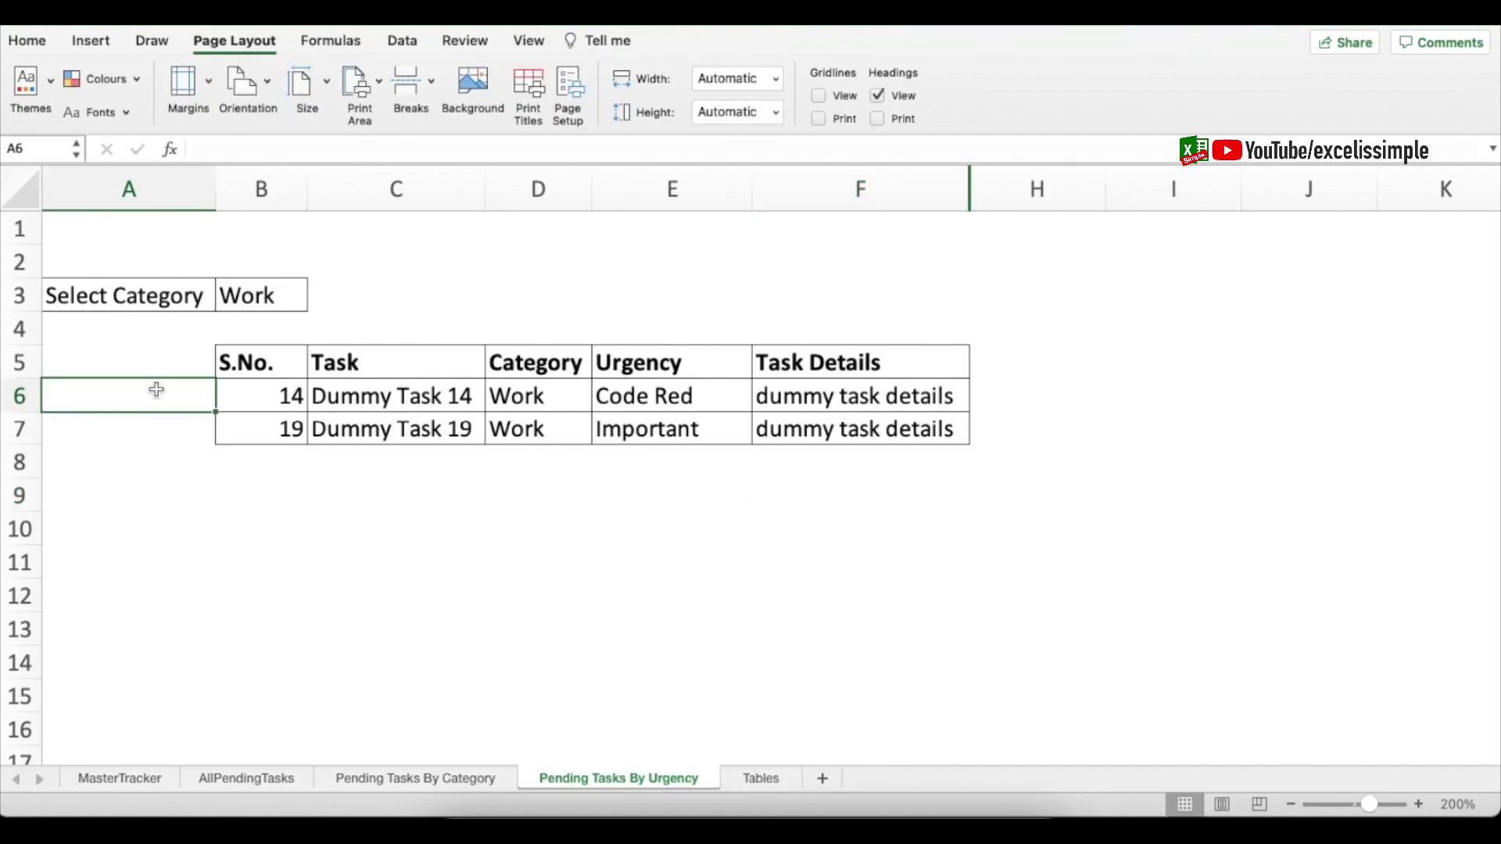
- Change the label in A3 to Select Urgency
click(141, 298)
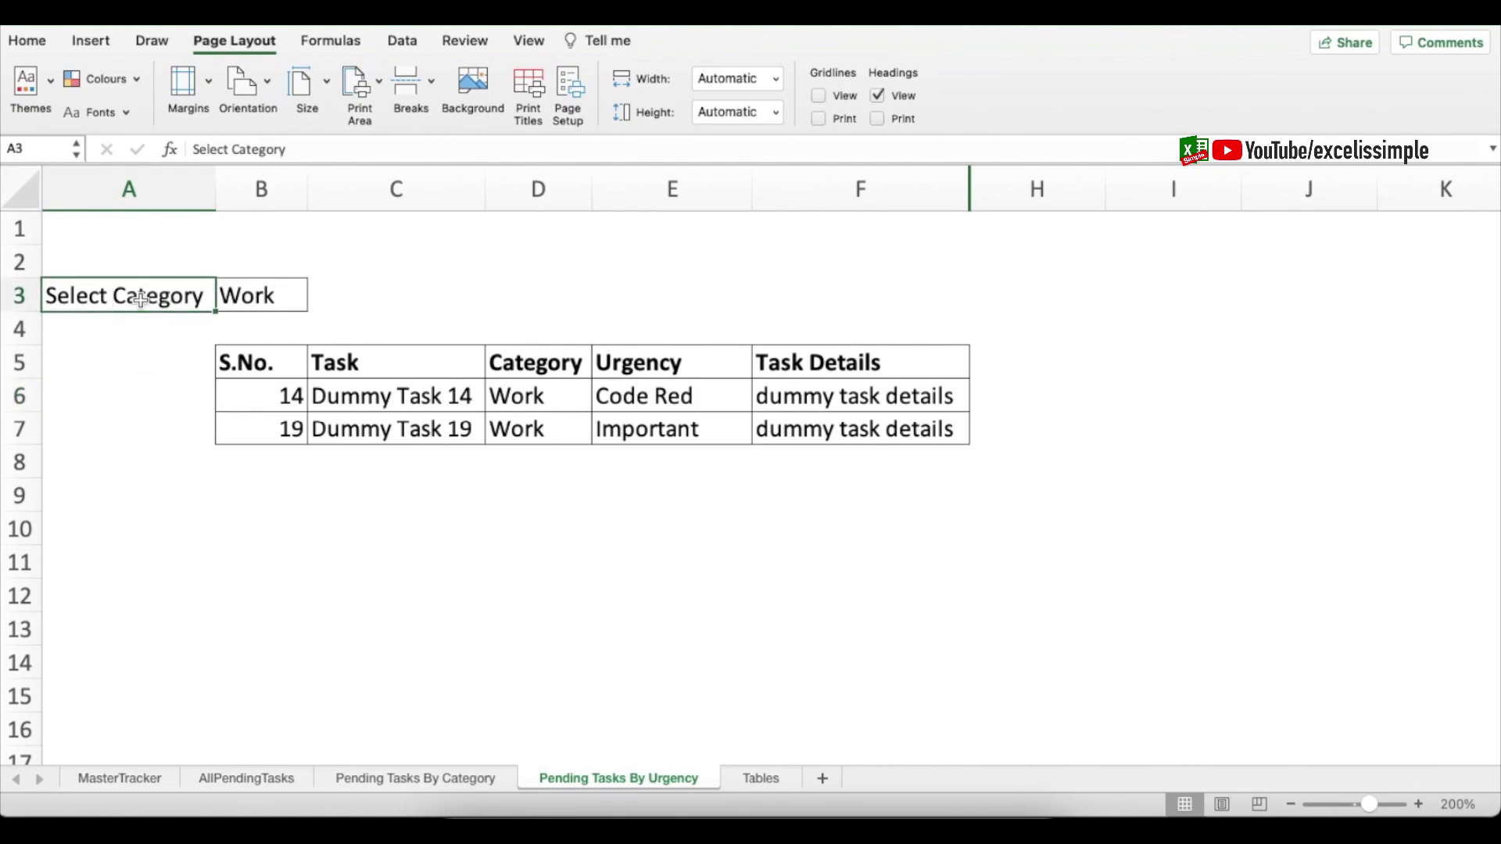
double_click(256, 148)
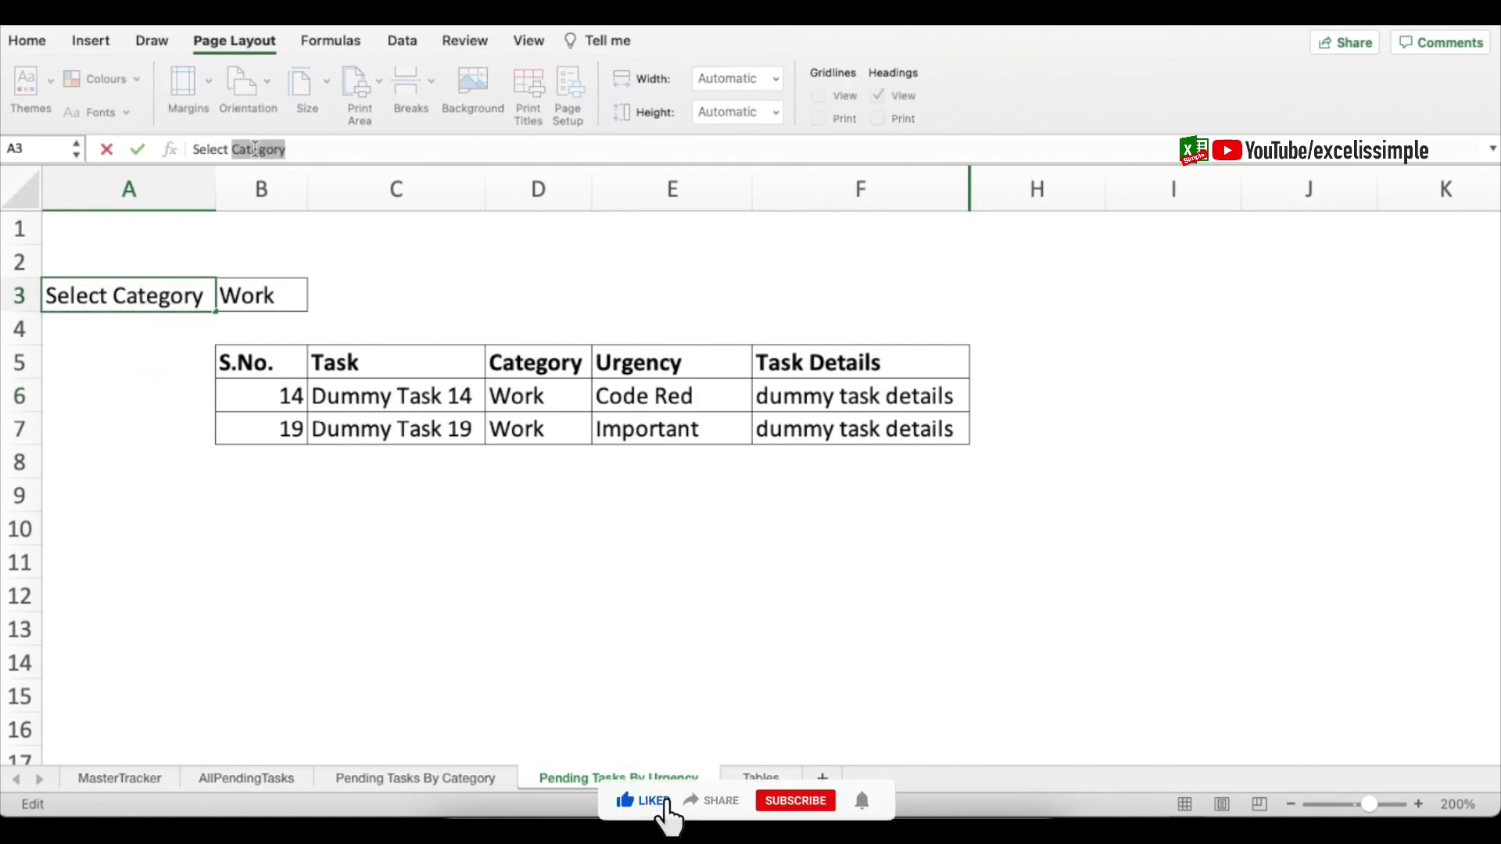
text(Urgency)
key(Tab)
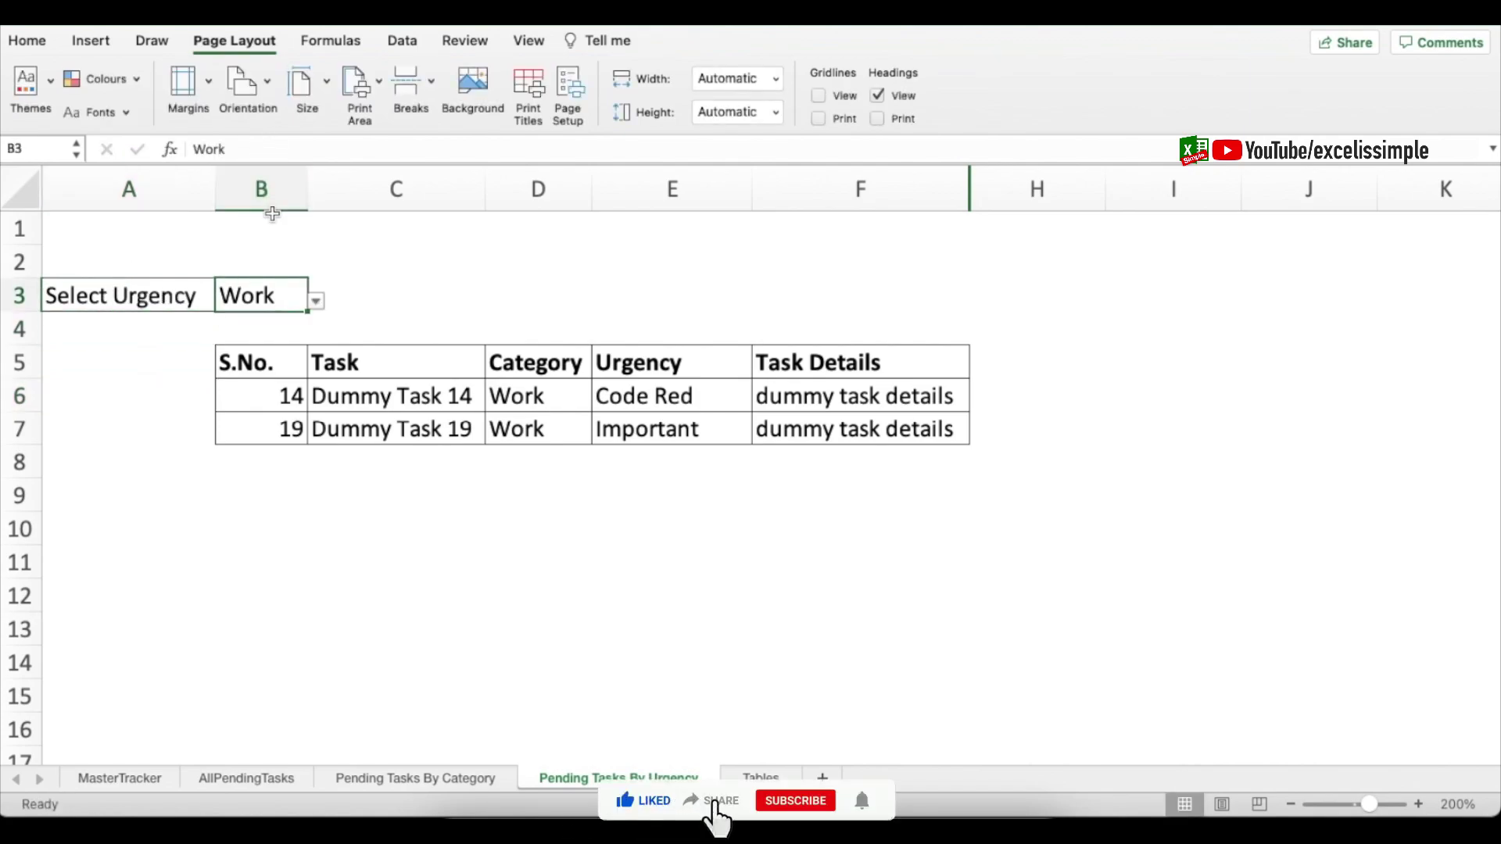
- Set the source of B3's validation list to =Tables!$E$3:$E$6 and choose Important from the drop-down
click(400, 39)
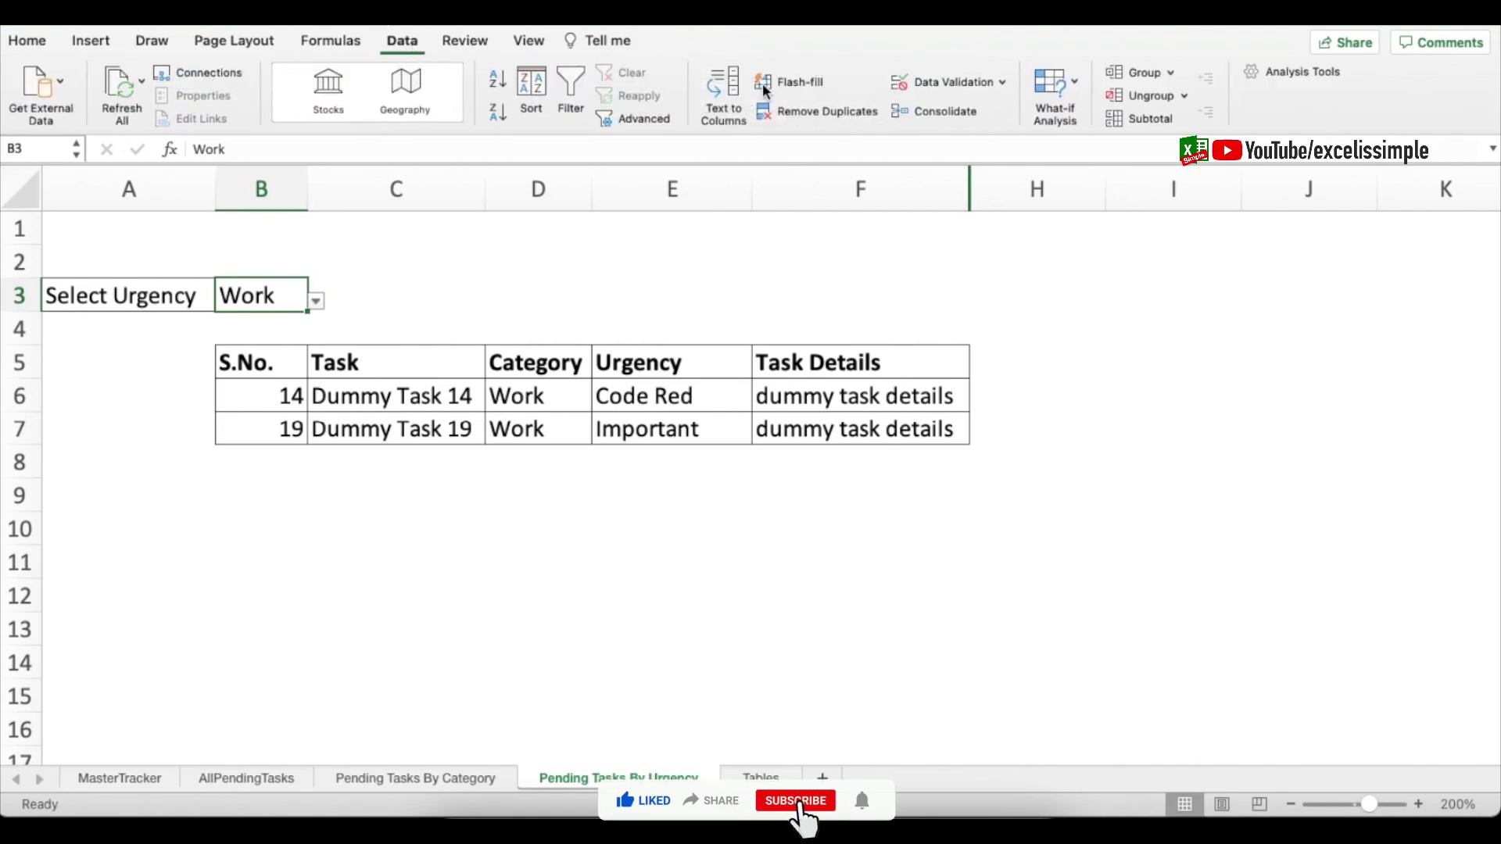
click(935, 82)
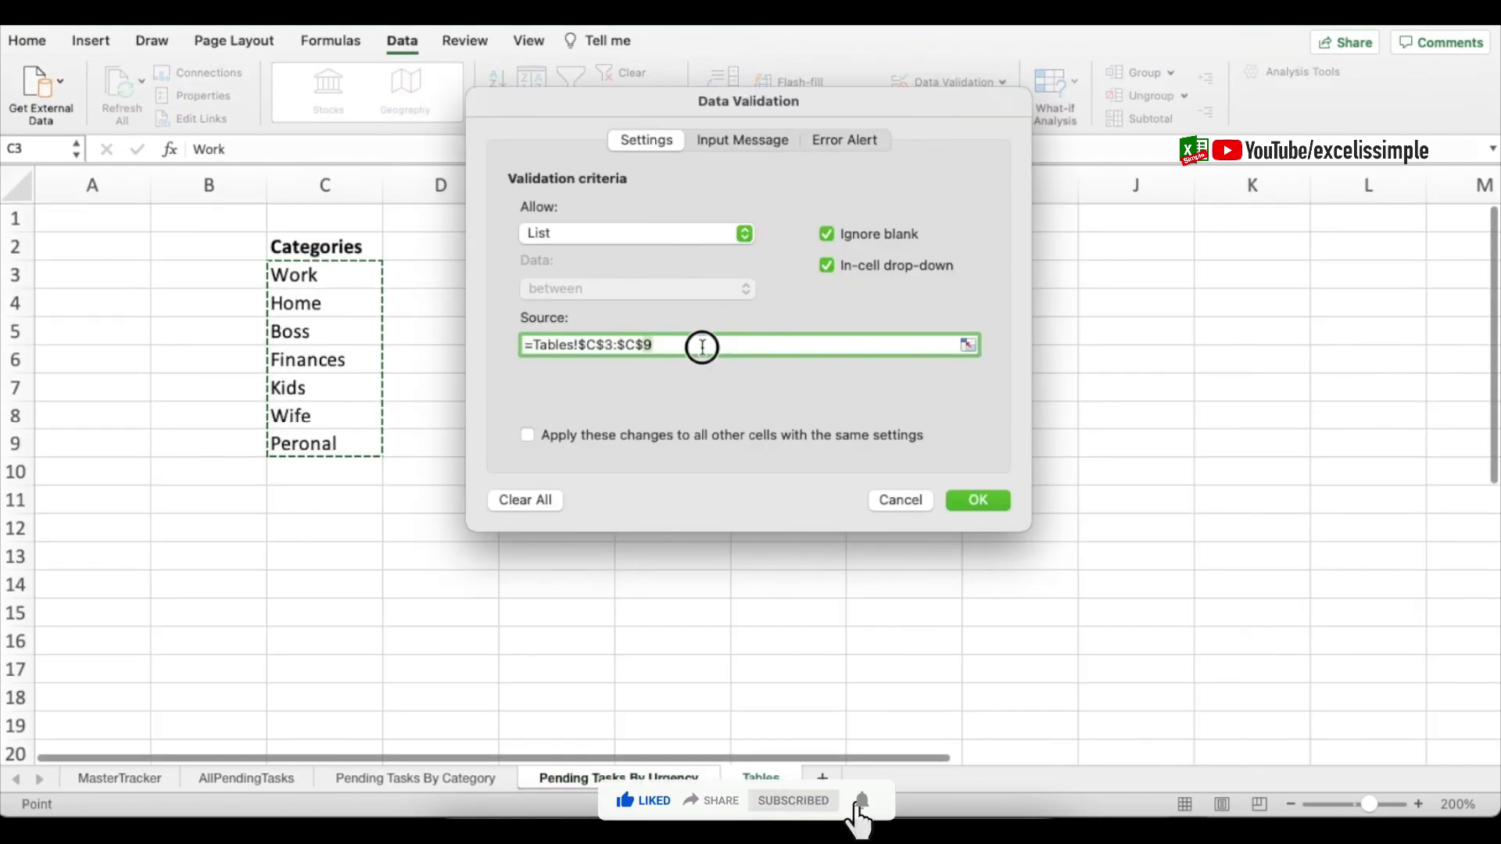
key(BackSpace)
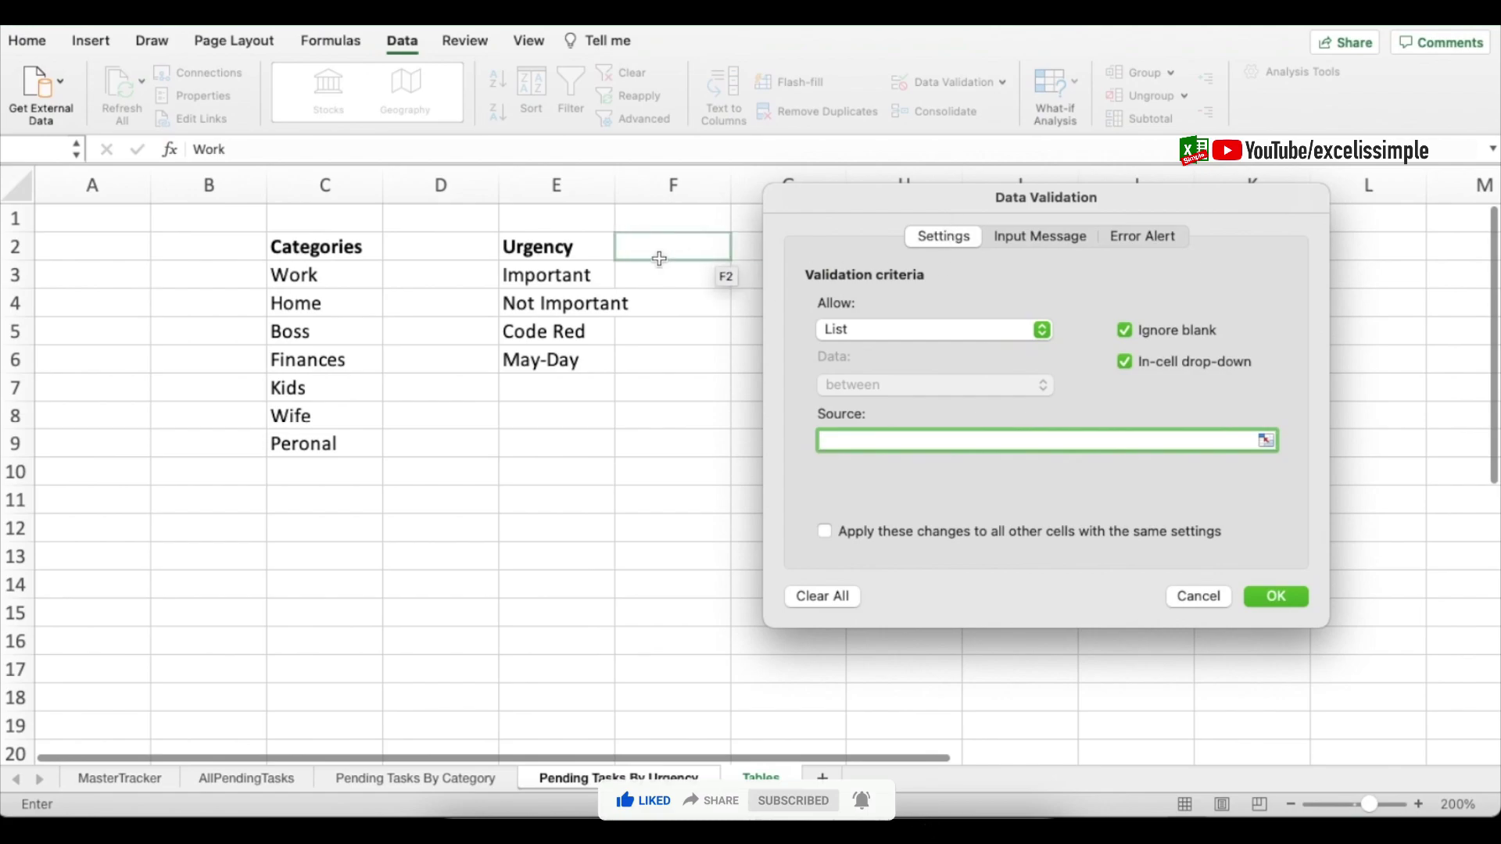
click(561, 280)
drag(562, 279, 559, 361)
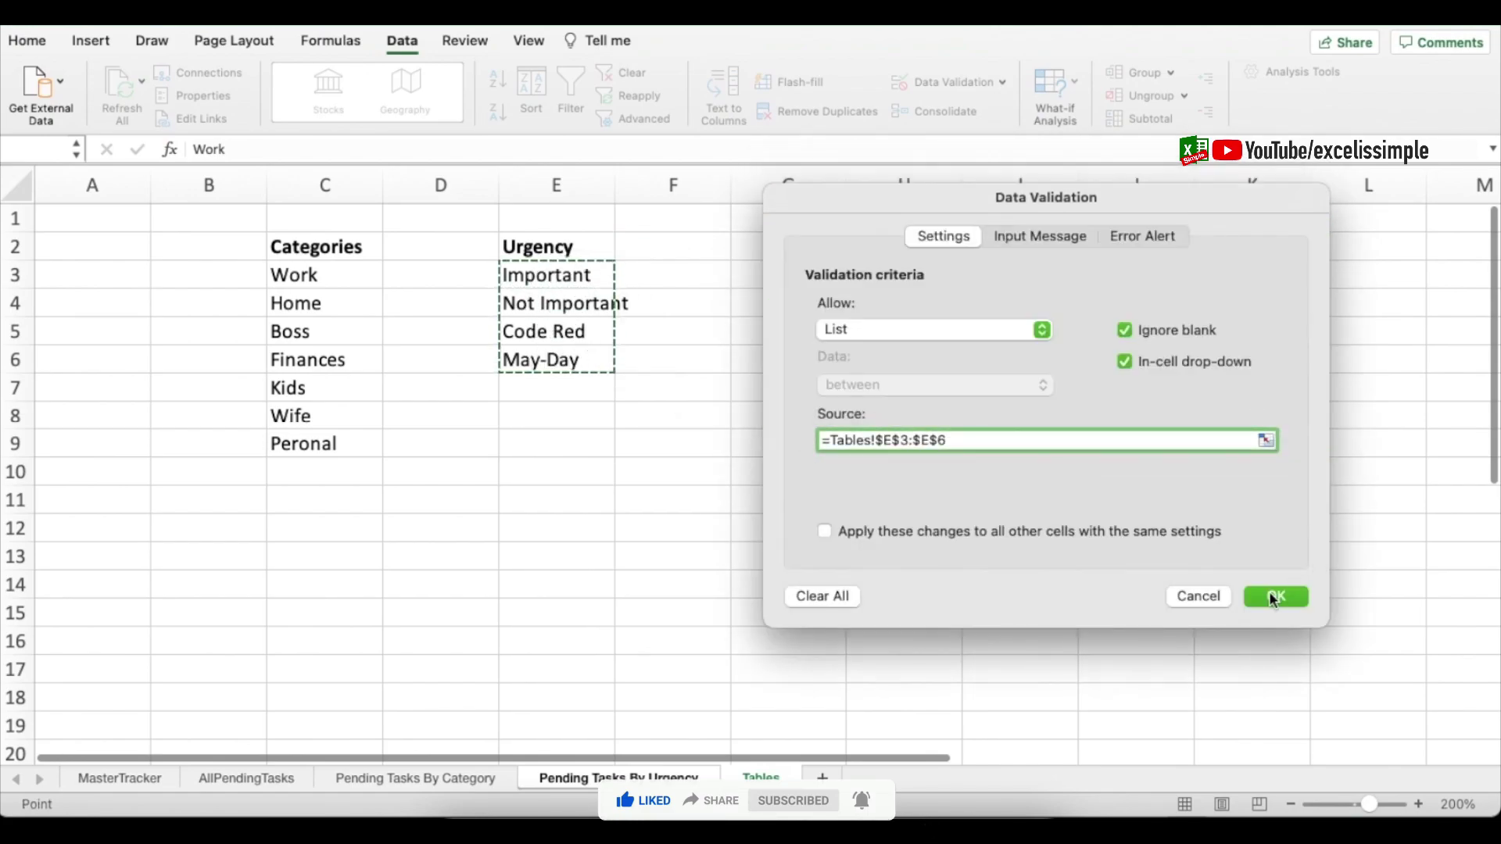
click(1274, 598)
click(316, 301)
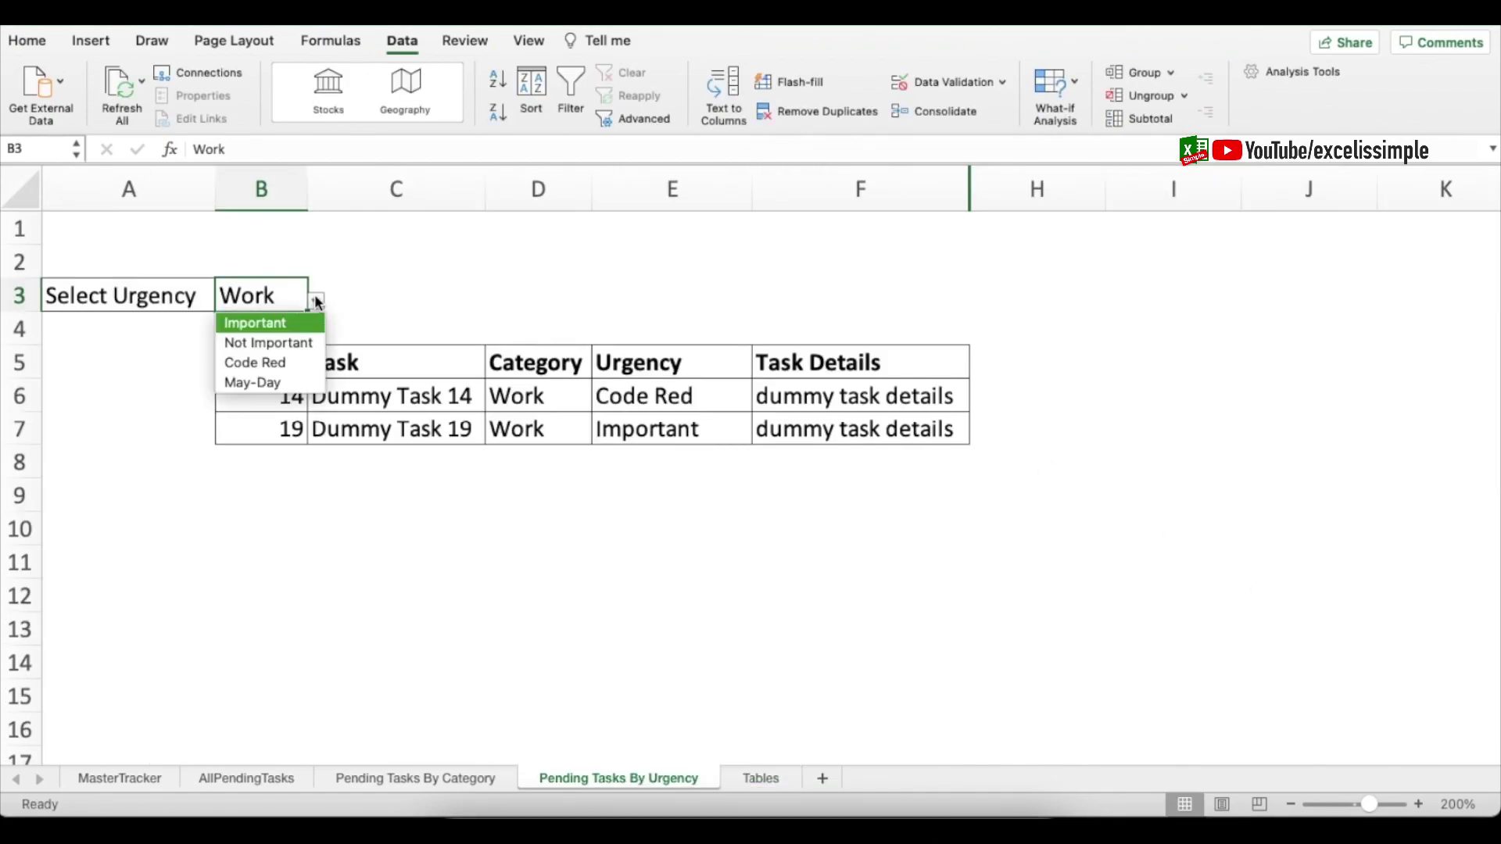
click(275, 324)
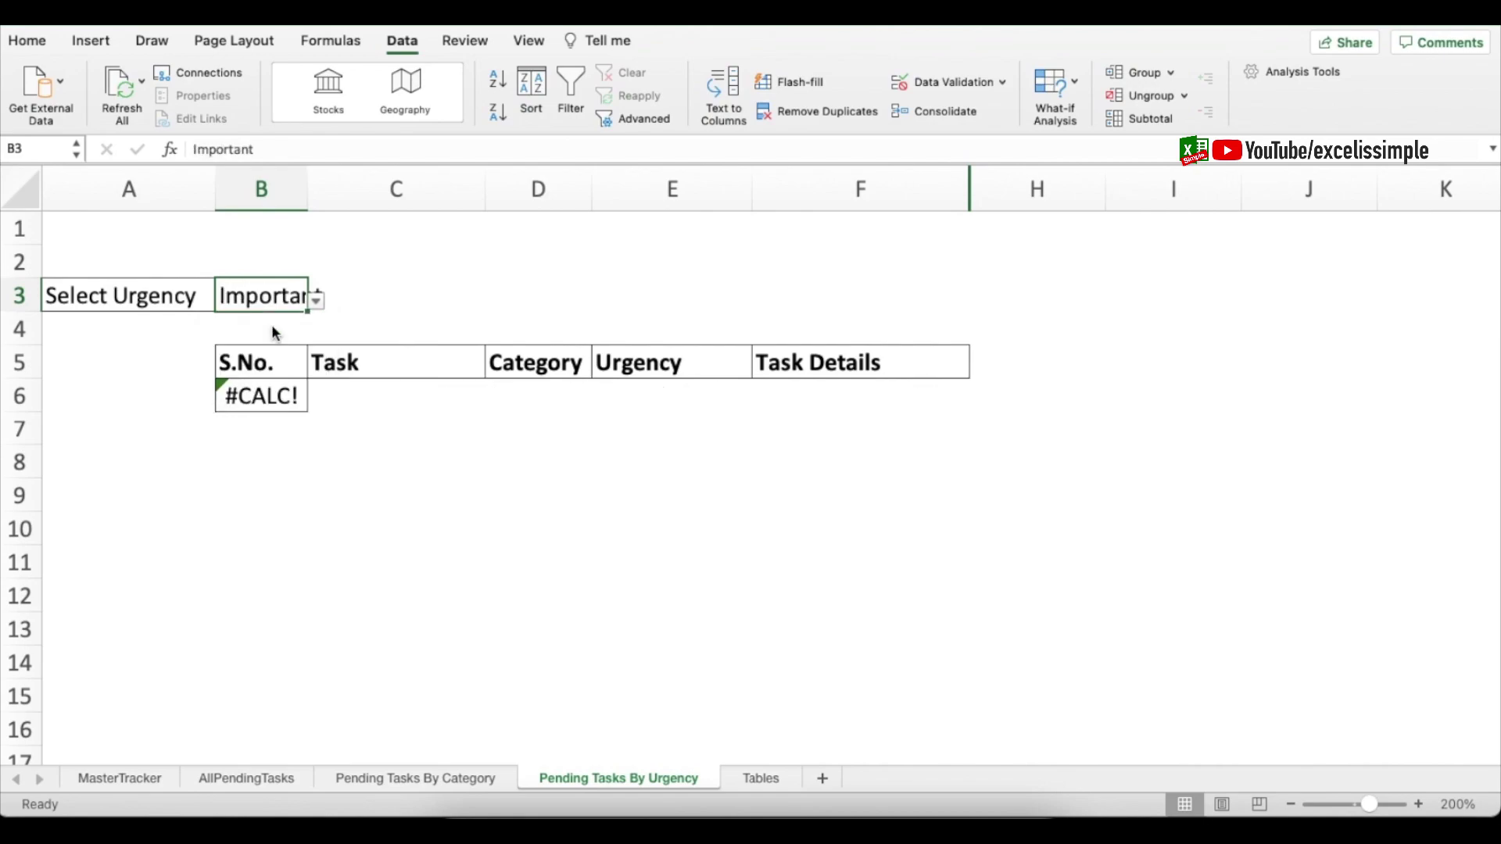
- Examine the FILTER formula in B6 and check which MasterTracker column holds the urgency values
click(278, 398)
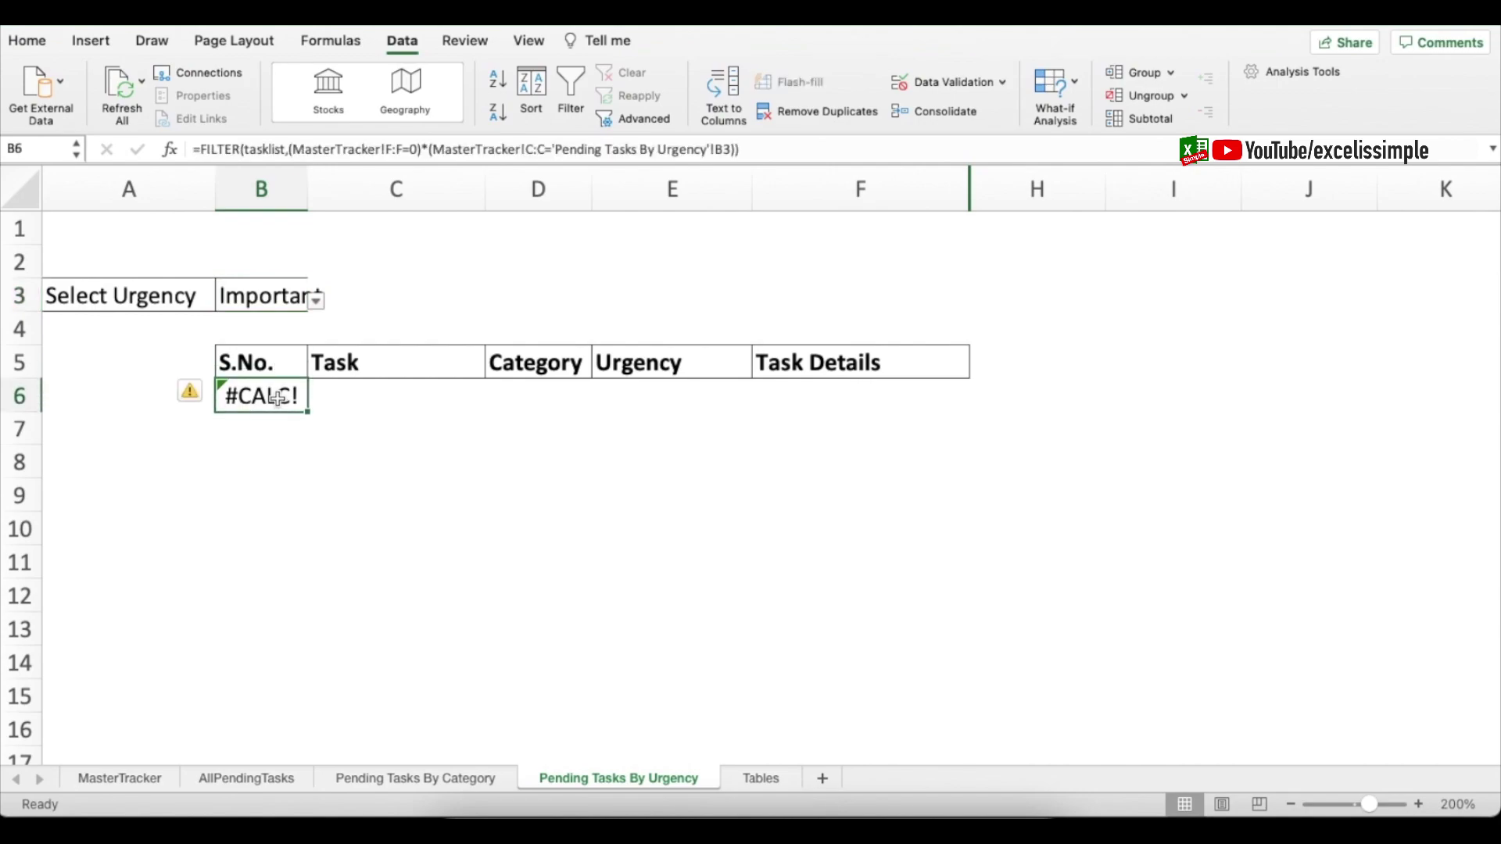
click(262, 391)
double_click(262, 391)
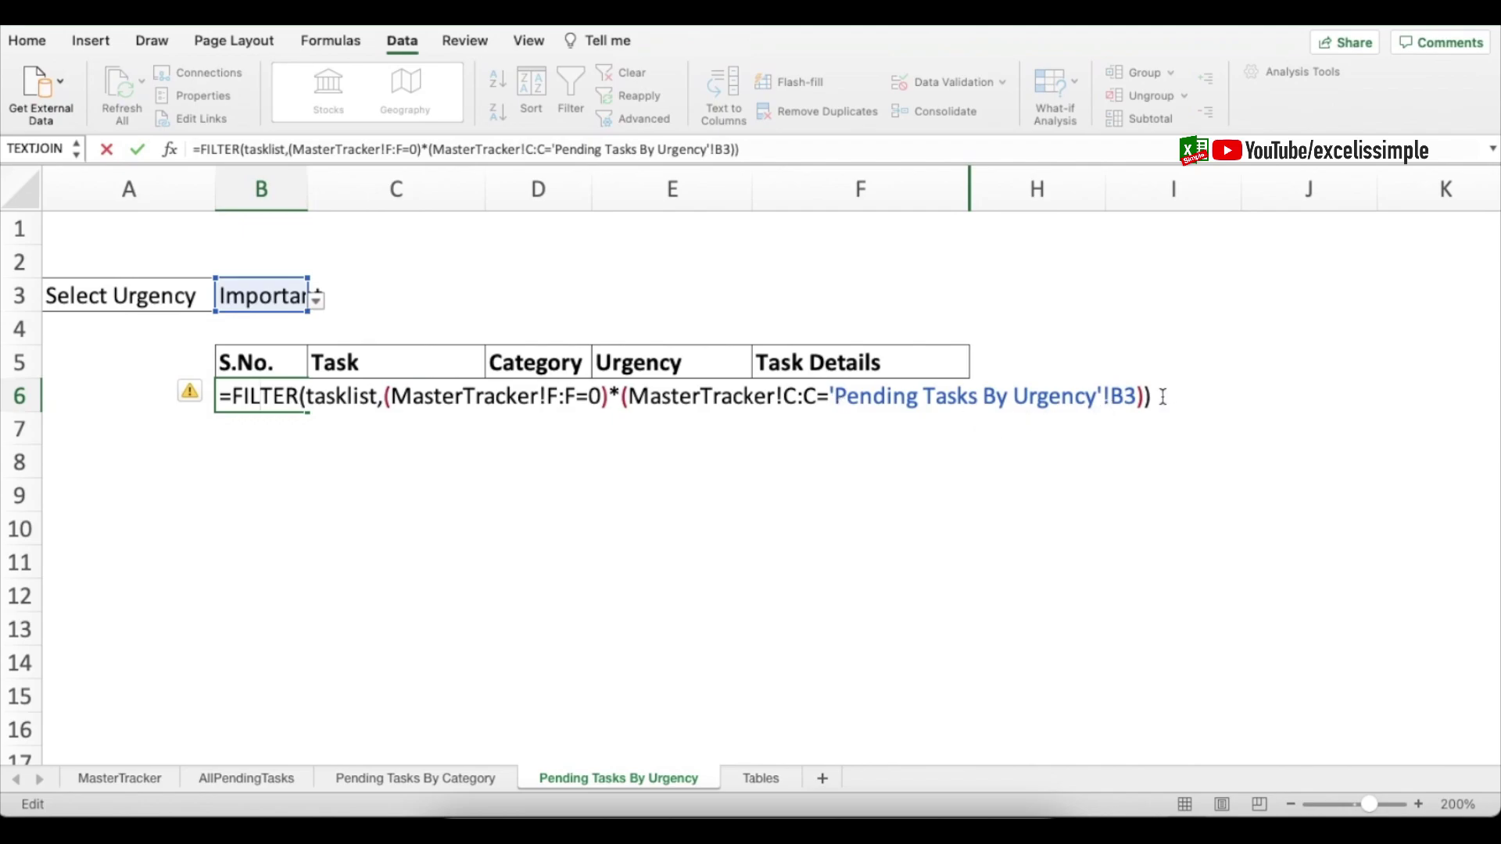
key(ctrl+Return)
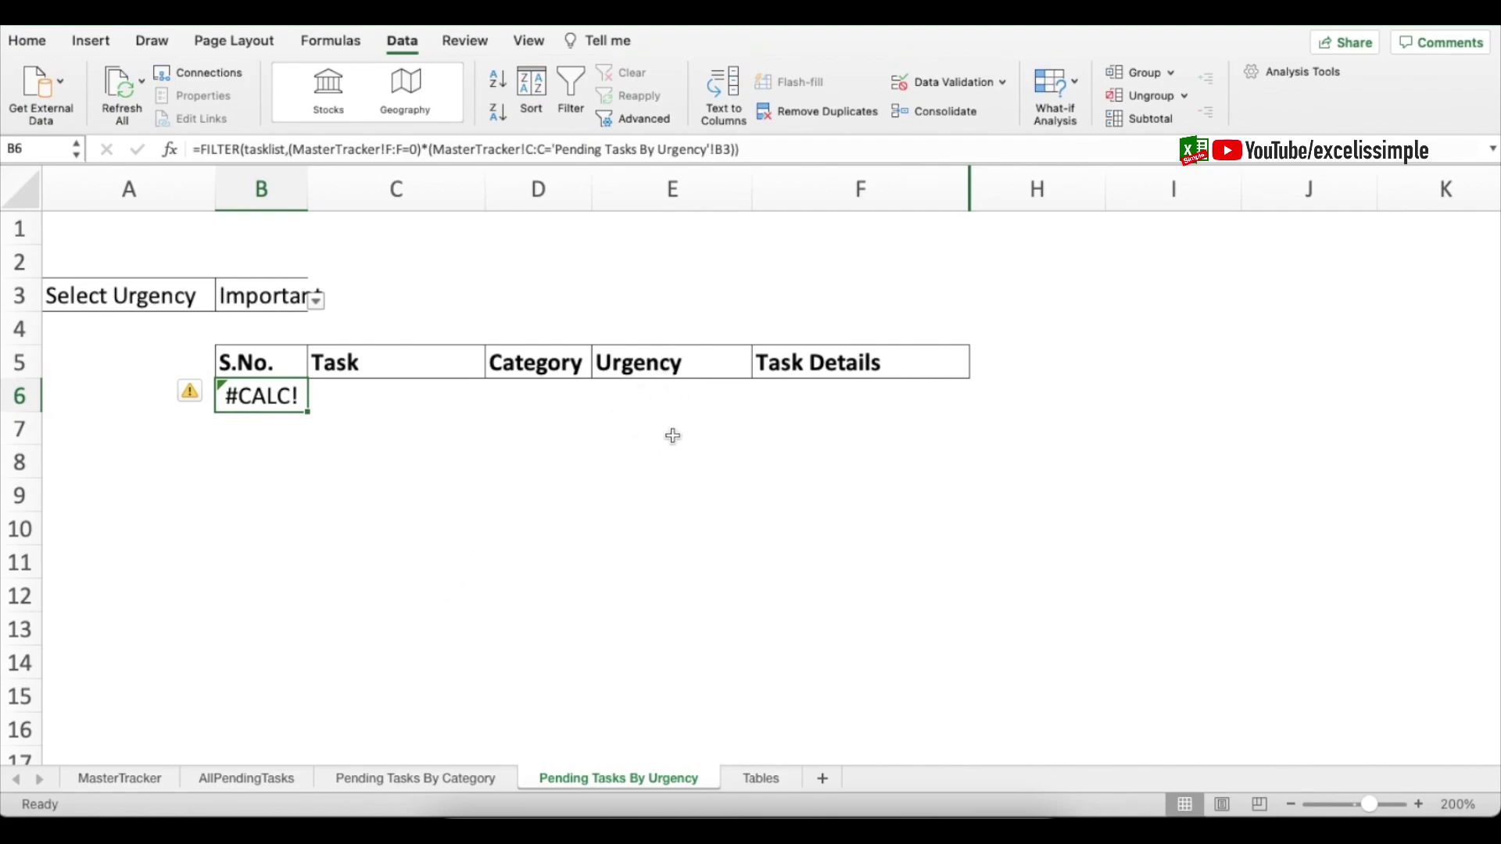
click(121, 776)
click(525, 270)
click(520, 187)
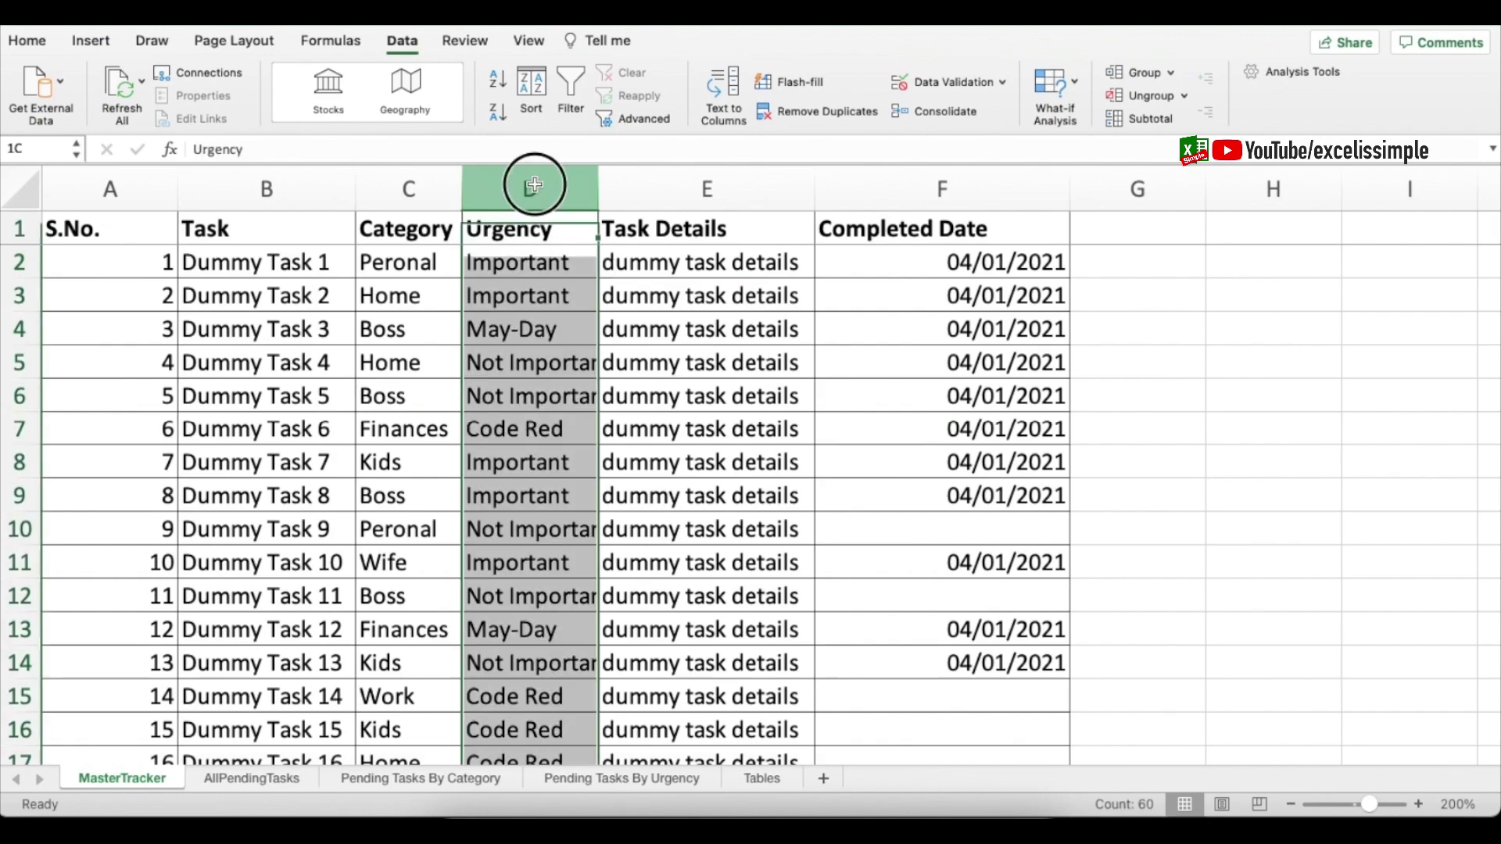
click(616, 777)
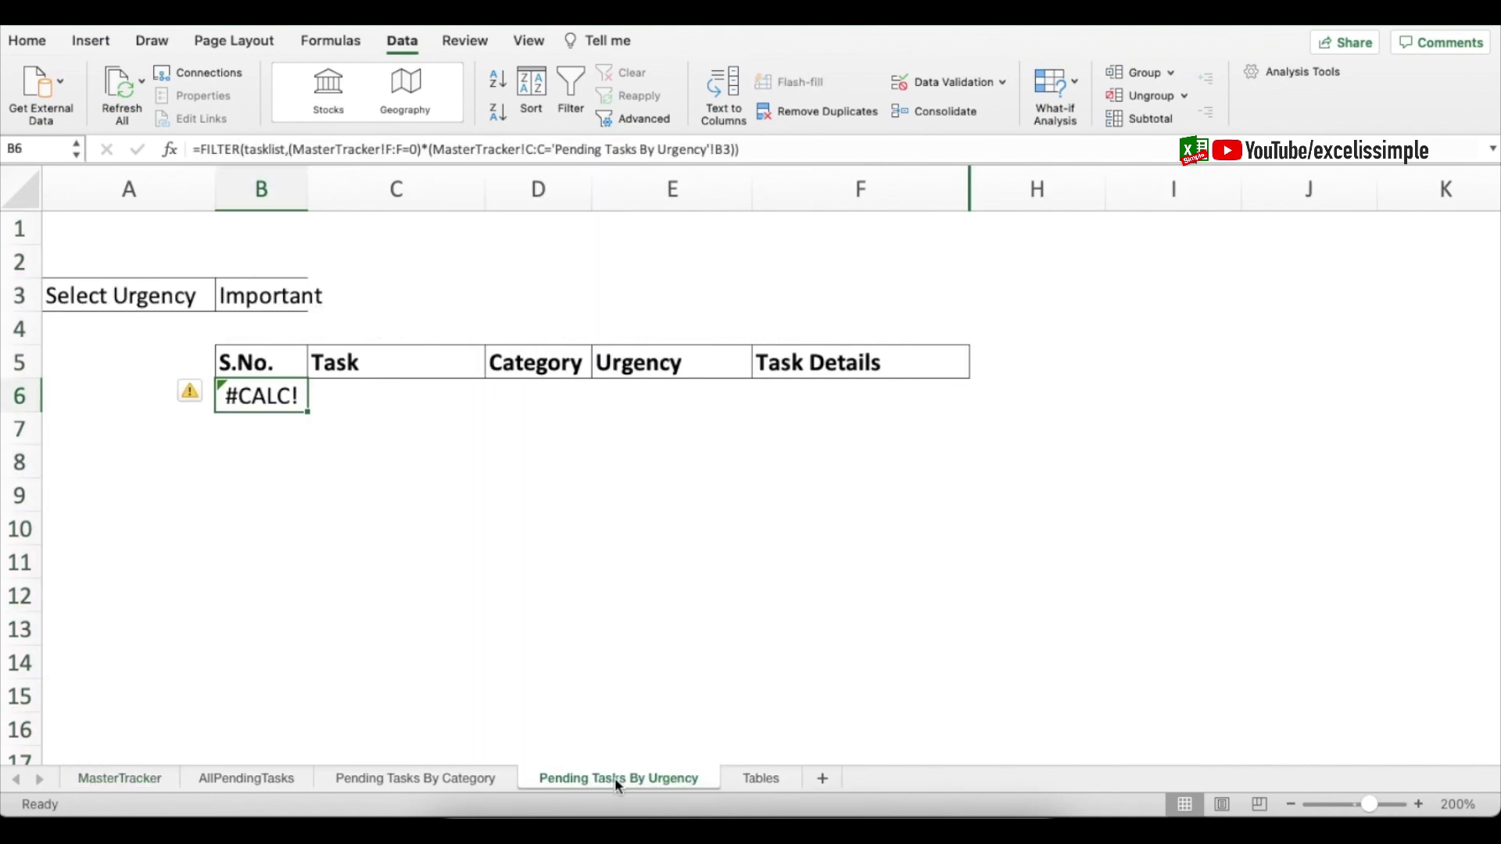
- Change the second FILTER condition in B6 to compare MasterTracker!D:D with B3
double_click(252, 395)
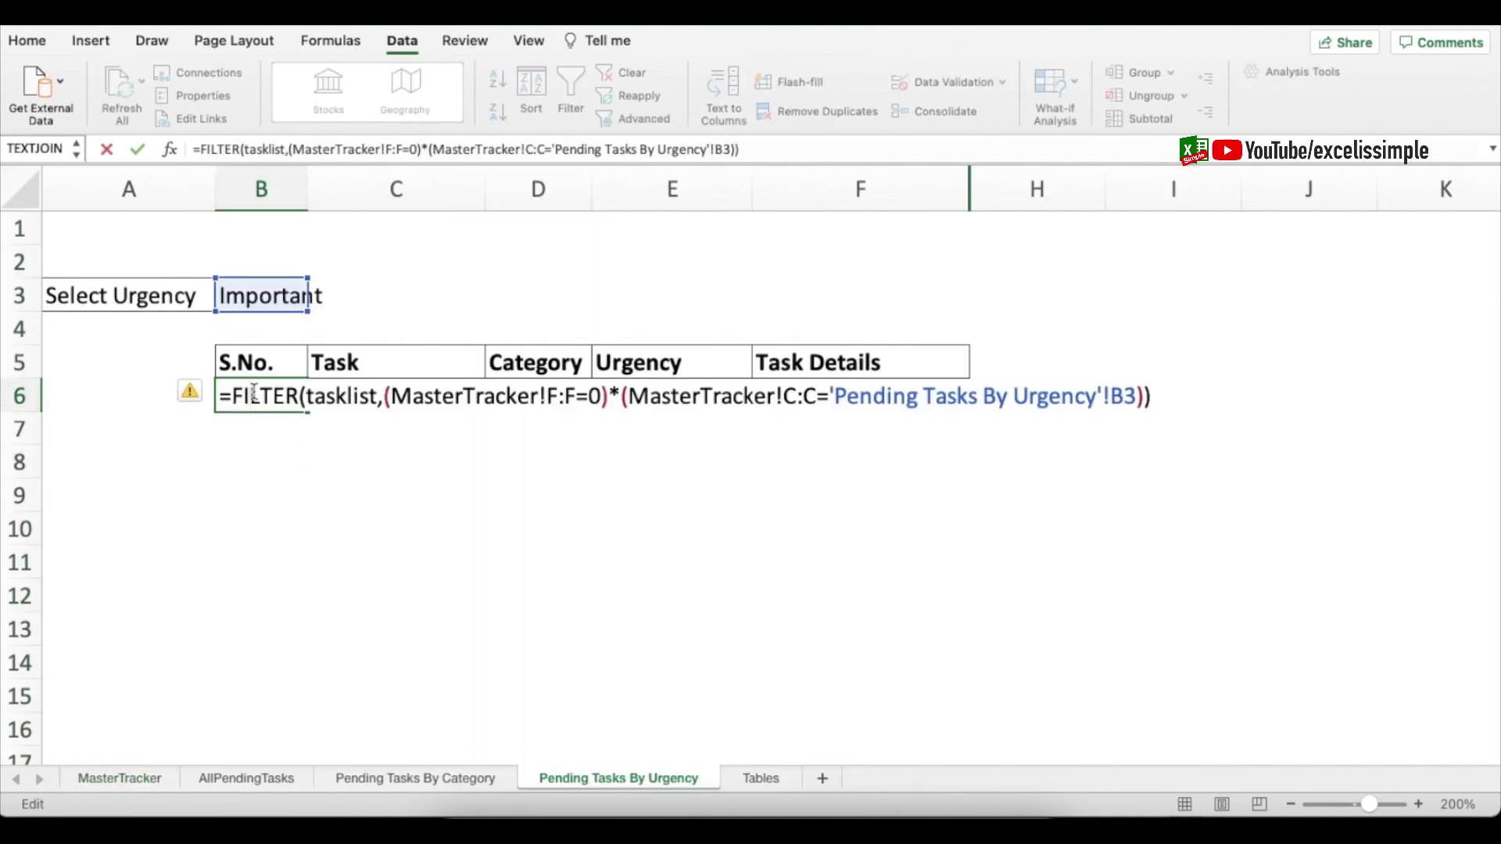
click(789, 399)
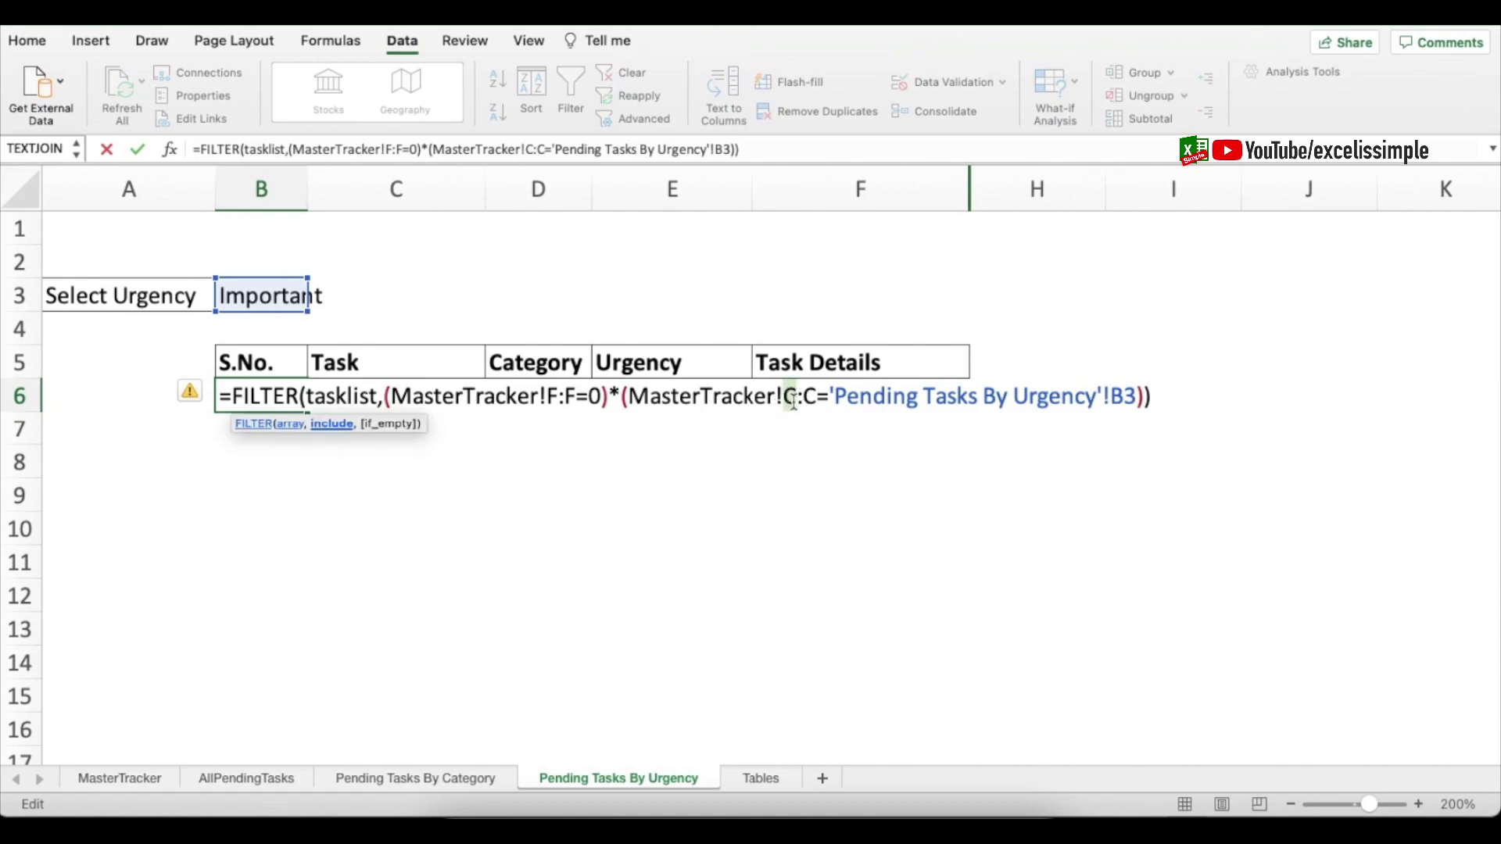
text(D)
key(shift+Right)
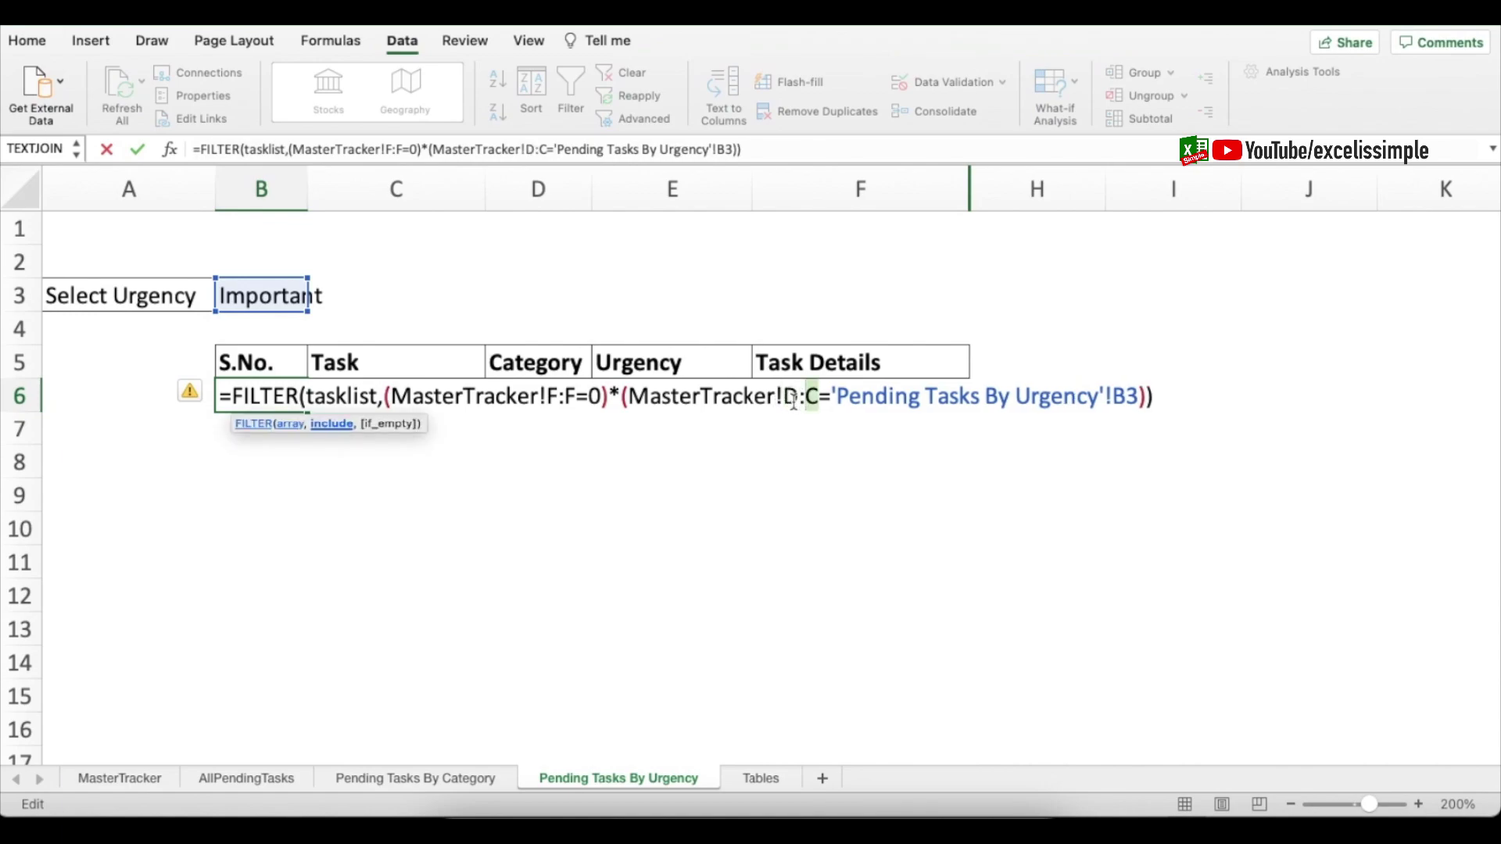
text(D)
key(Return)
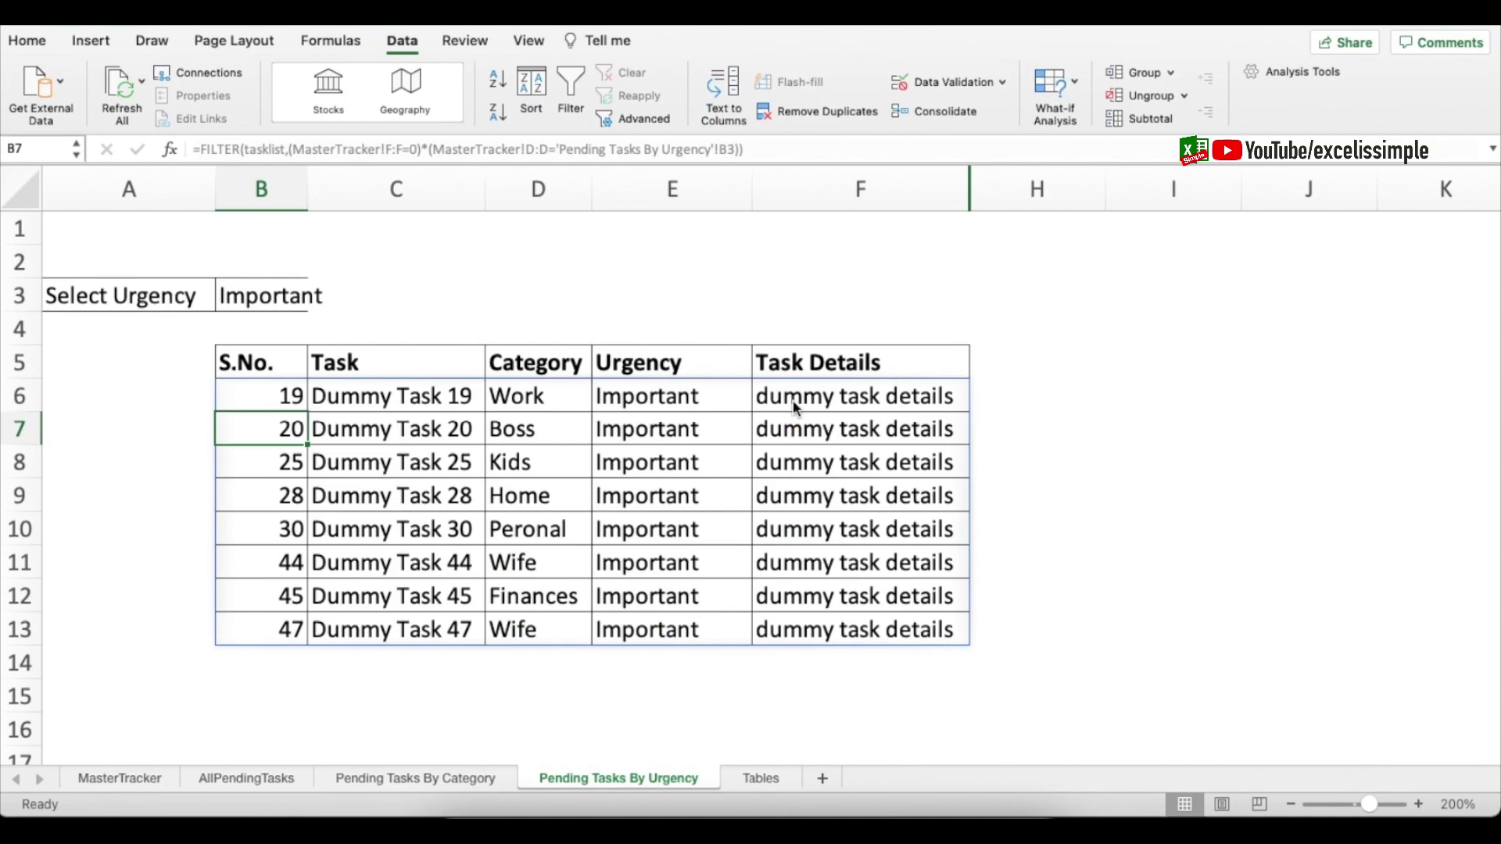
- Test the B3 urgency drop-down with Code Red, May-Day and Not Important, leaving Not Important selected
click(250, 298)
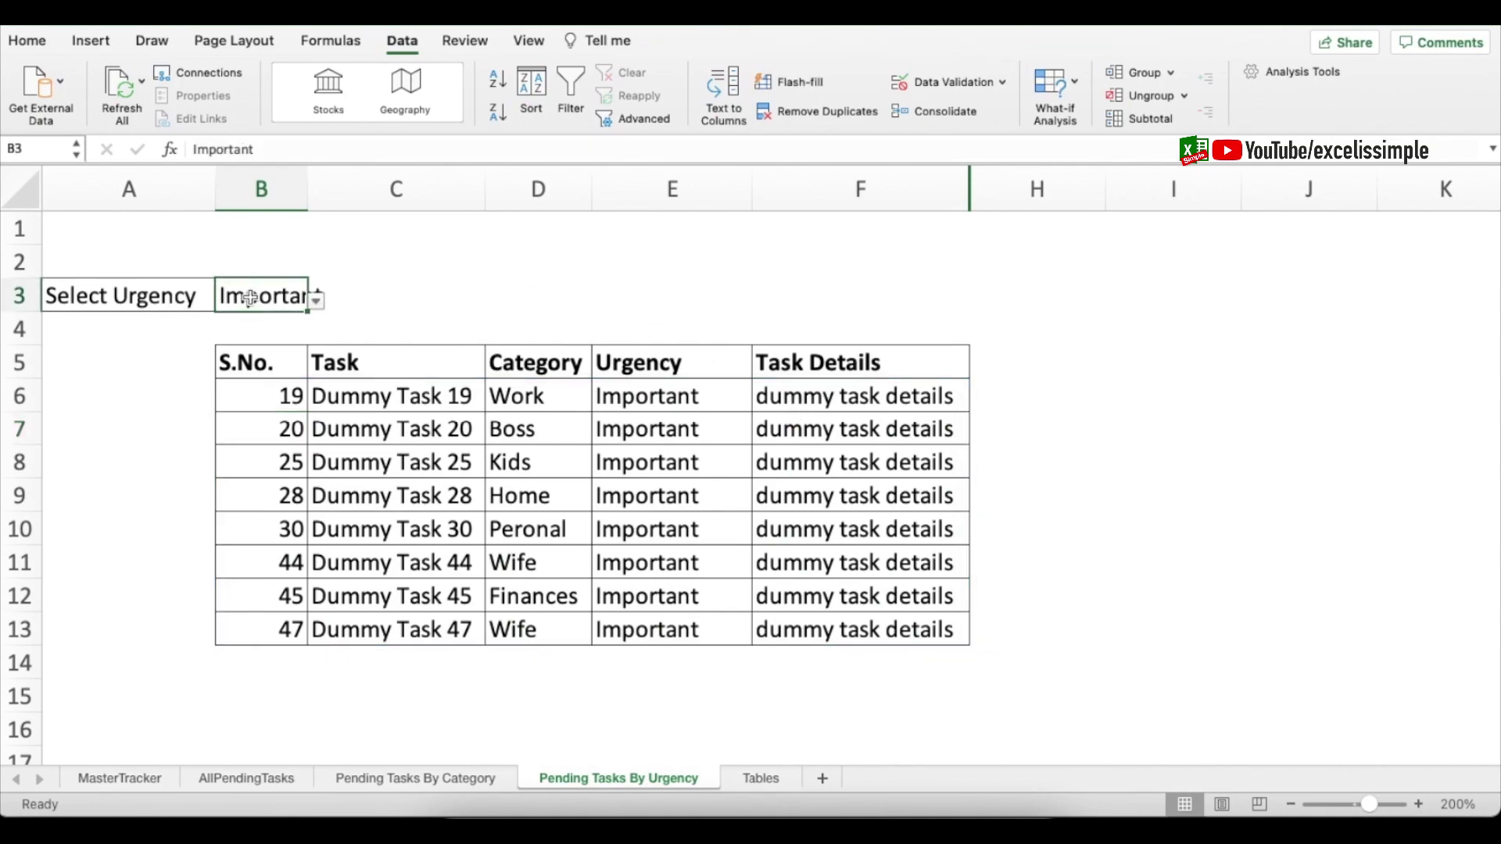
click(317, 300)
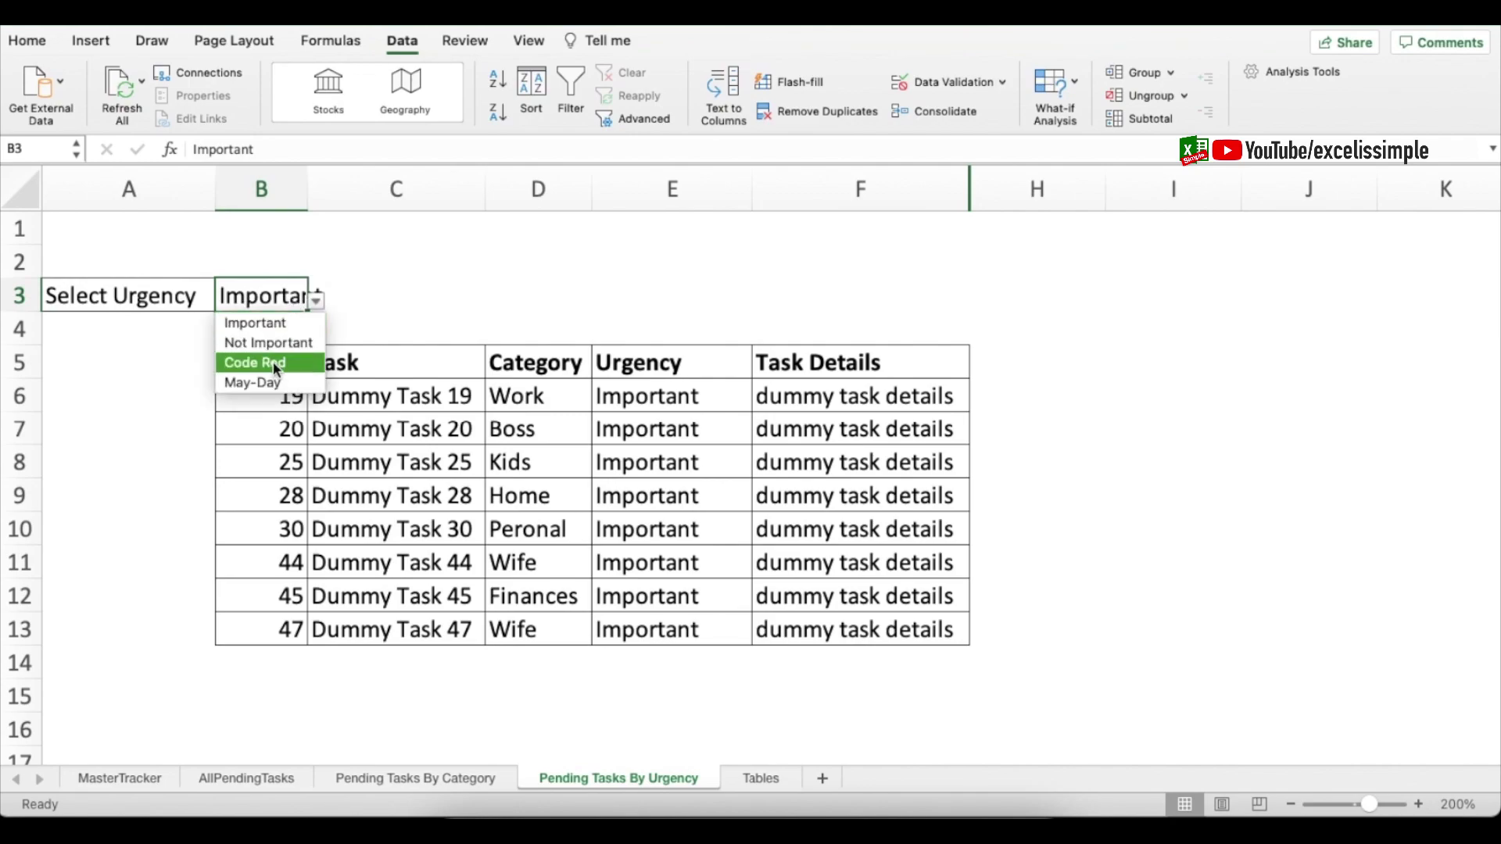
click(274, 364)
click(316, 300)
click(269, 383)
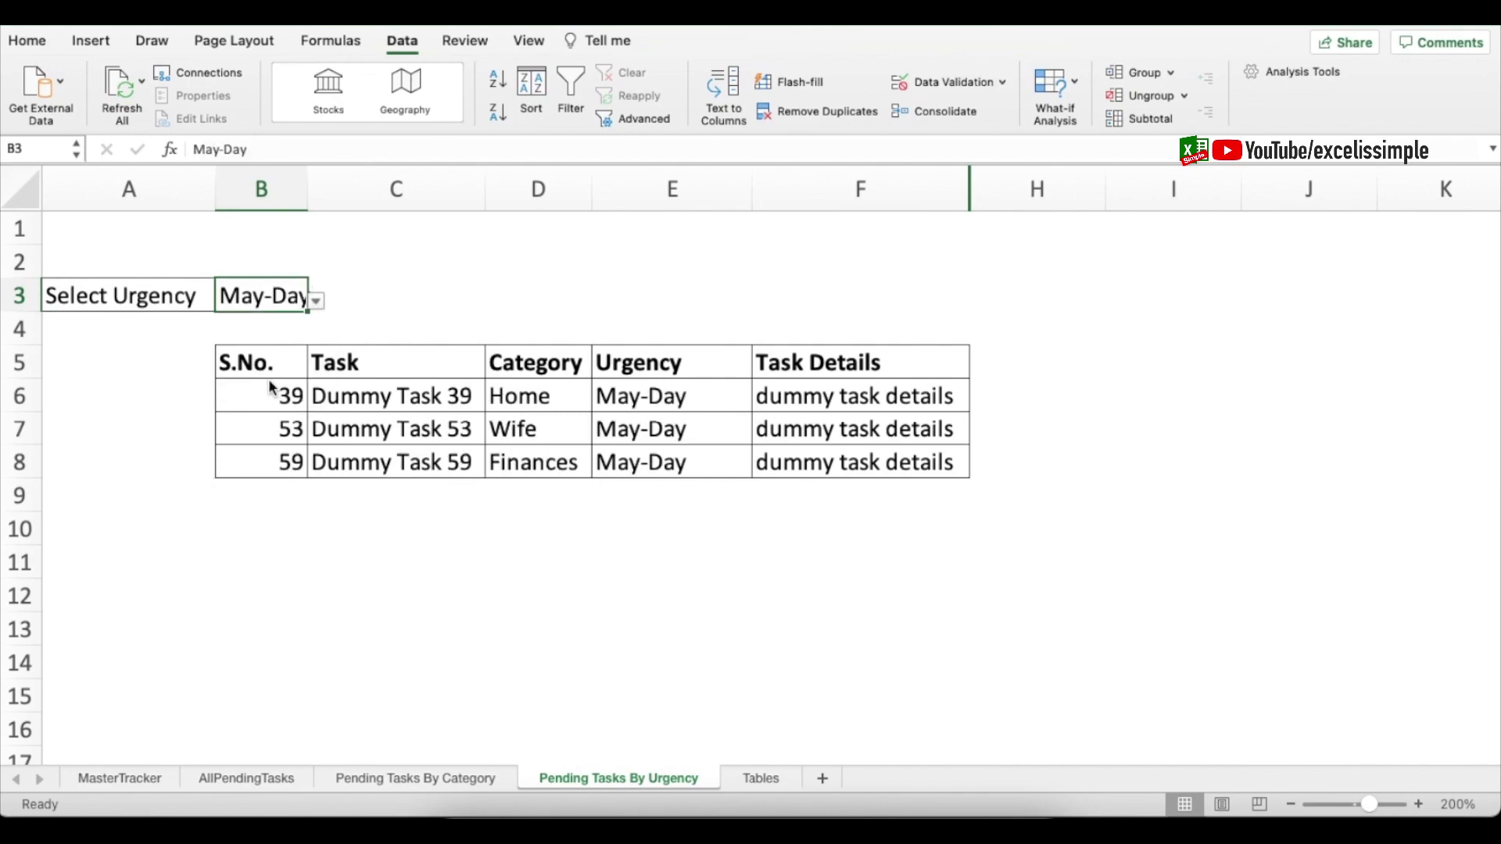
click(315, 304)
click(260, 341)
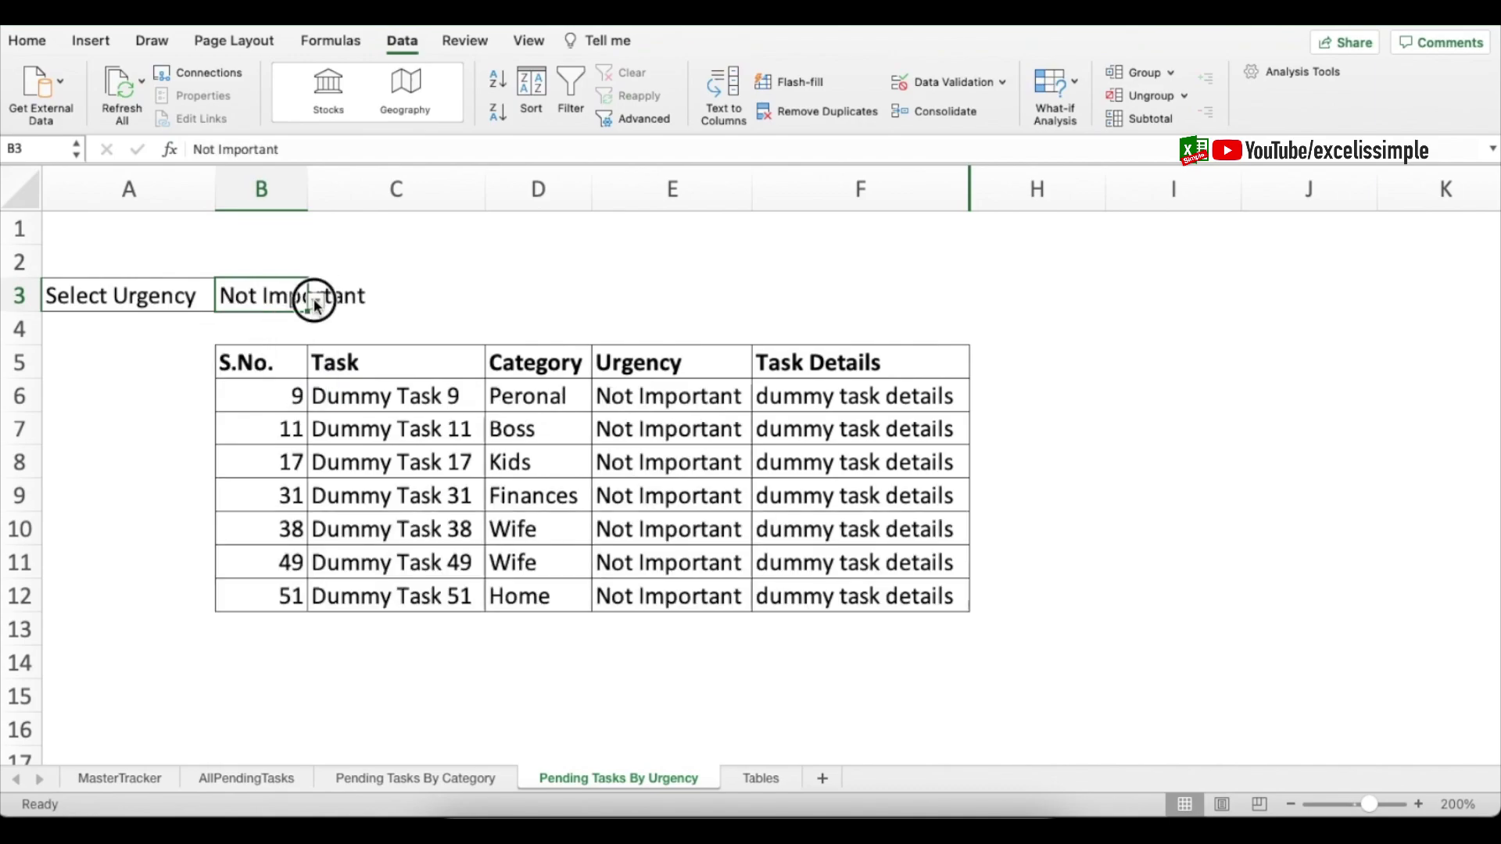
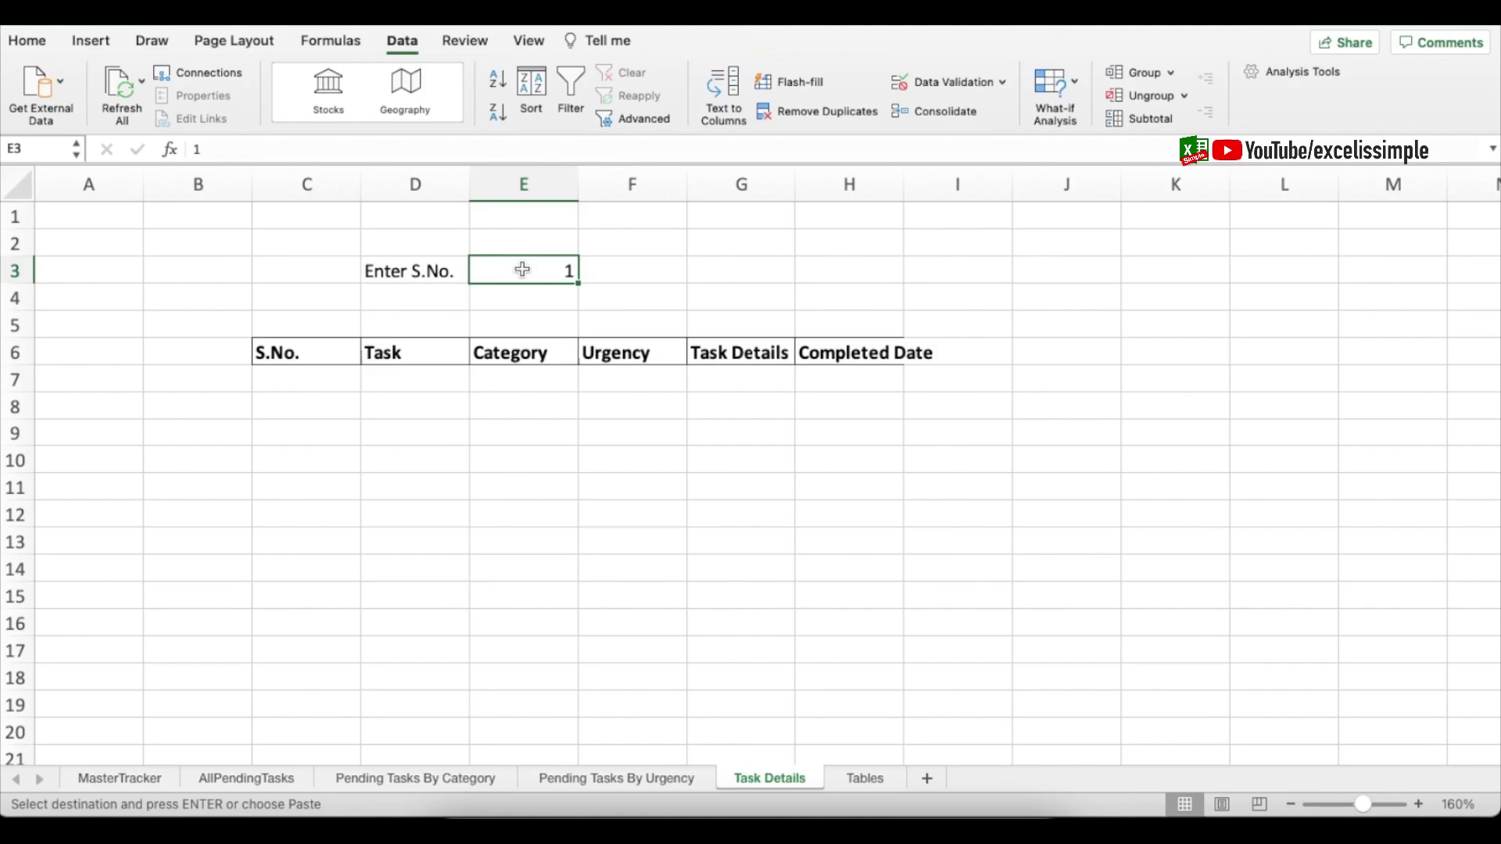
- Link C7 under the S.No. header to the entered serial number with =E3
click(329, 372)
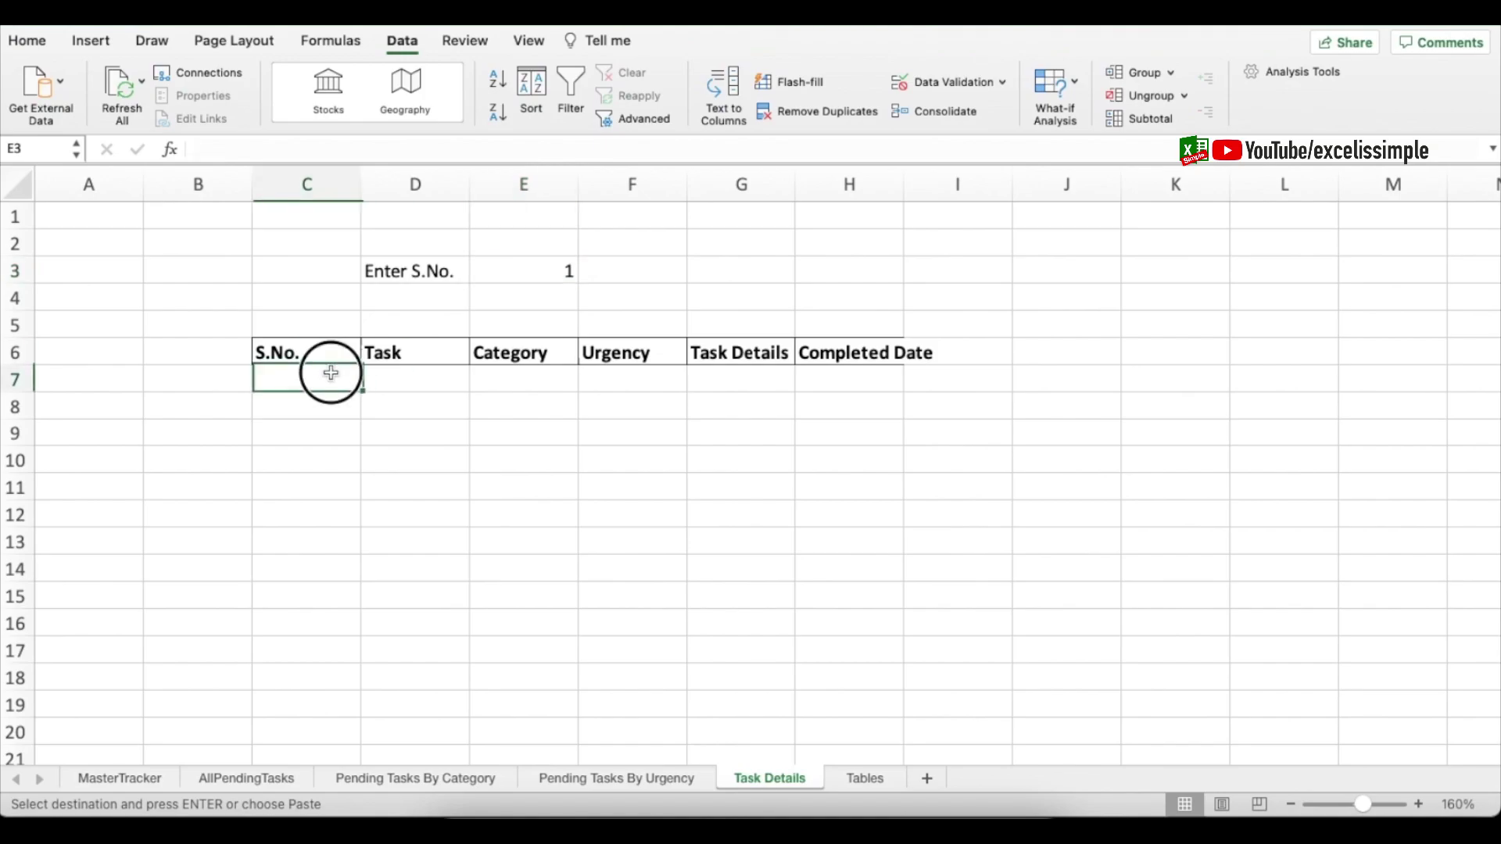
text(=)
click(524, 273)
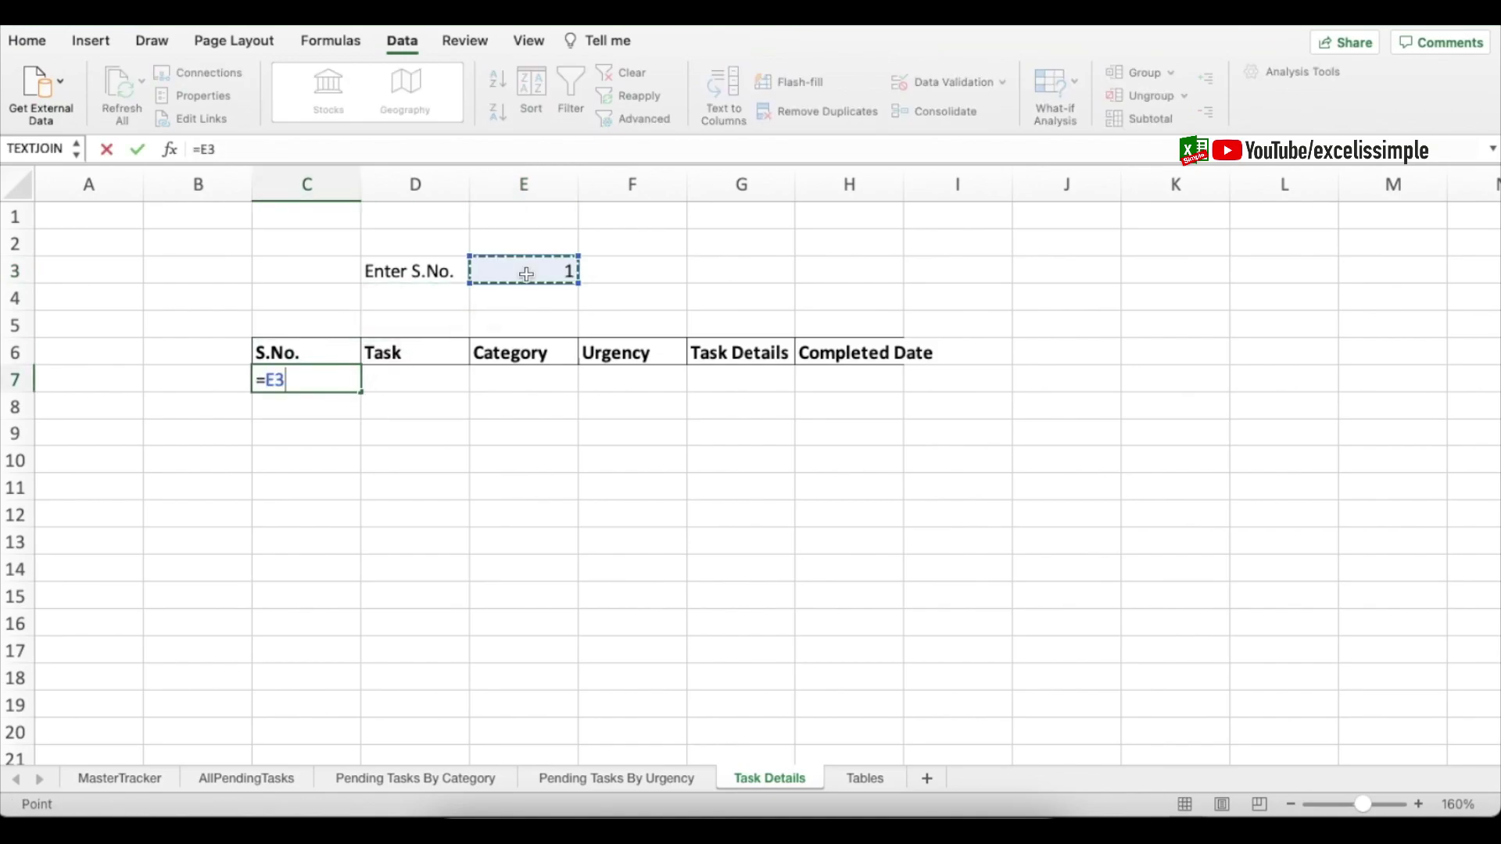
key(Return)
key(Up)
key(Right)
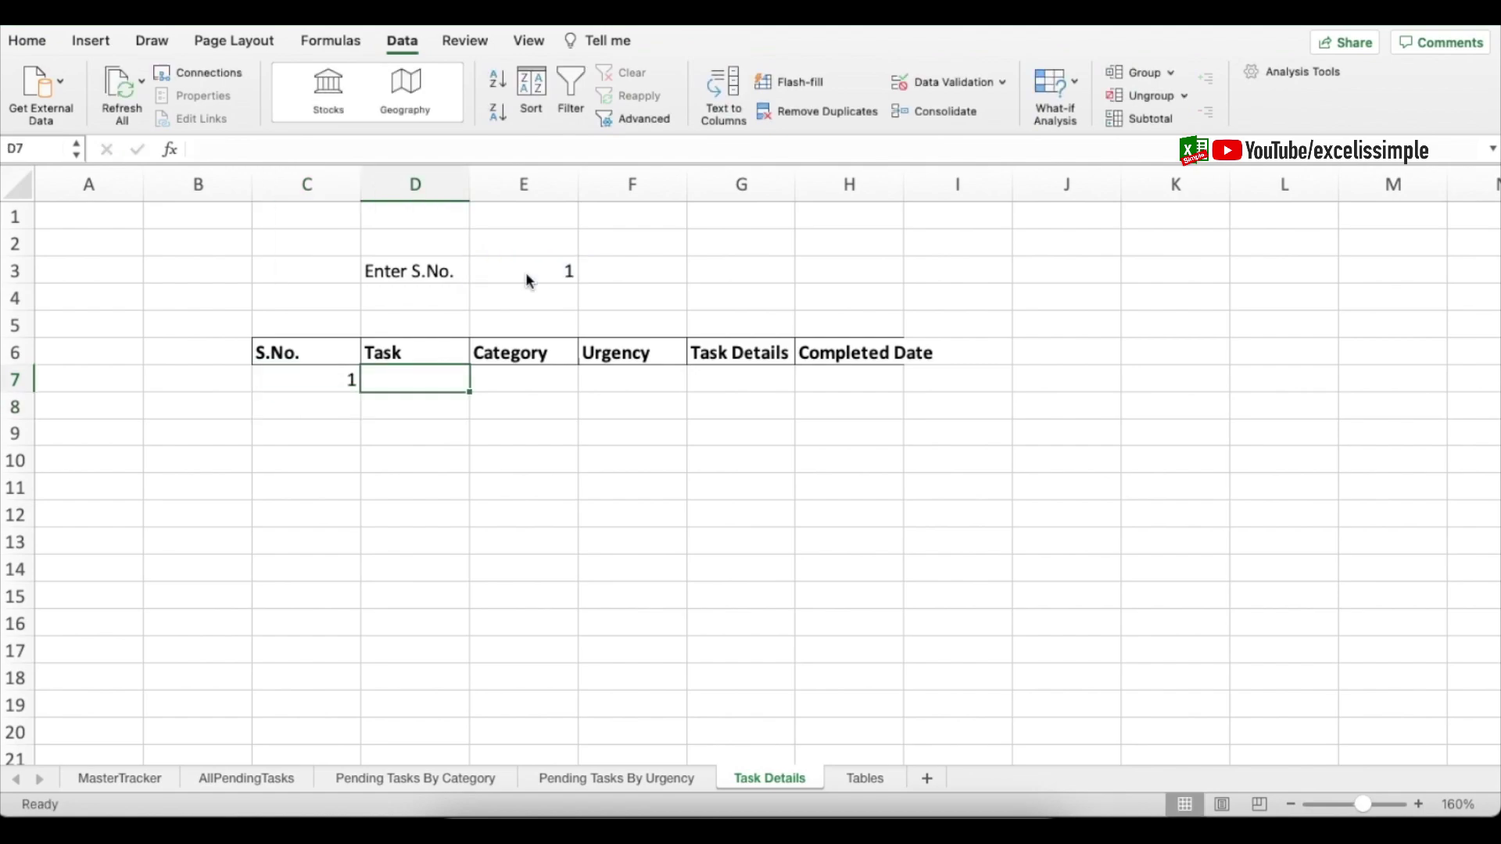
- Look up the task name in D7 with =VLOOKUP(C7,tasklist,2,0)
text(=vlookup()
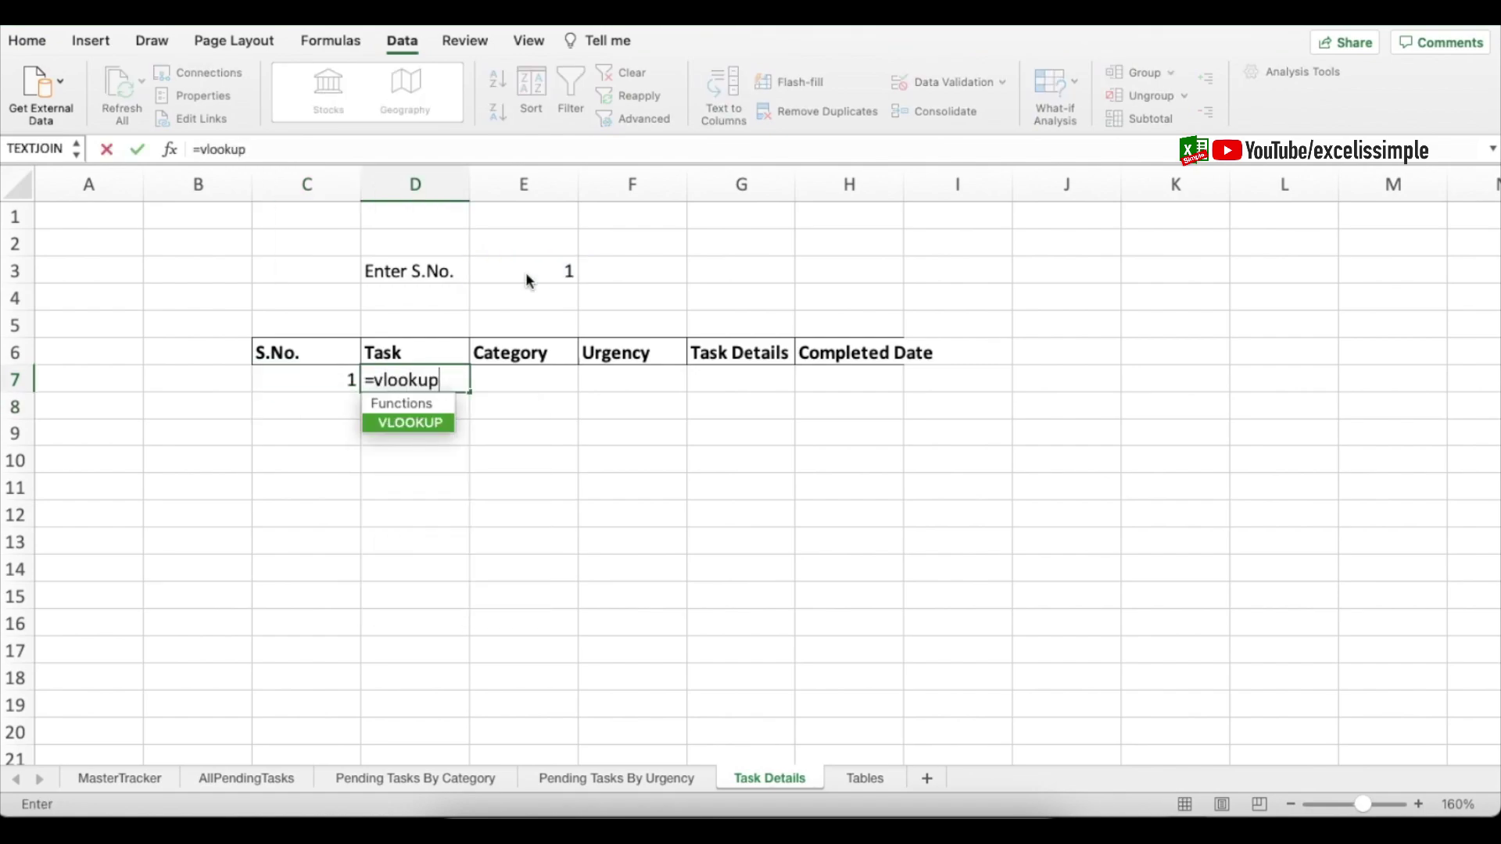
click(303, 378)
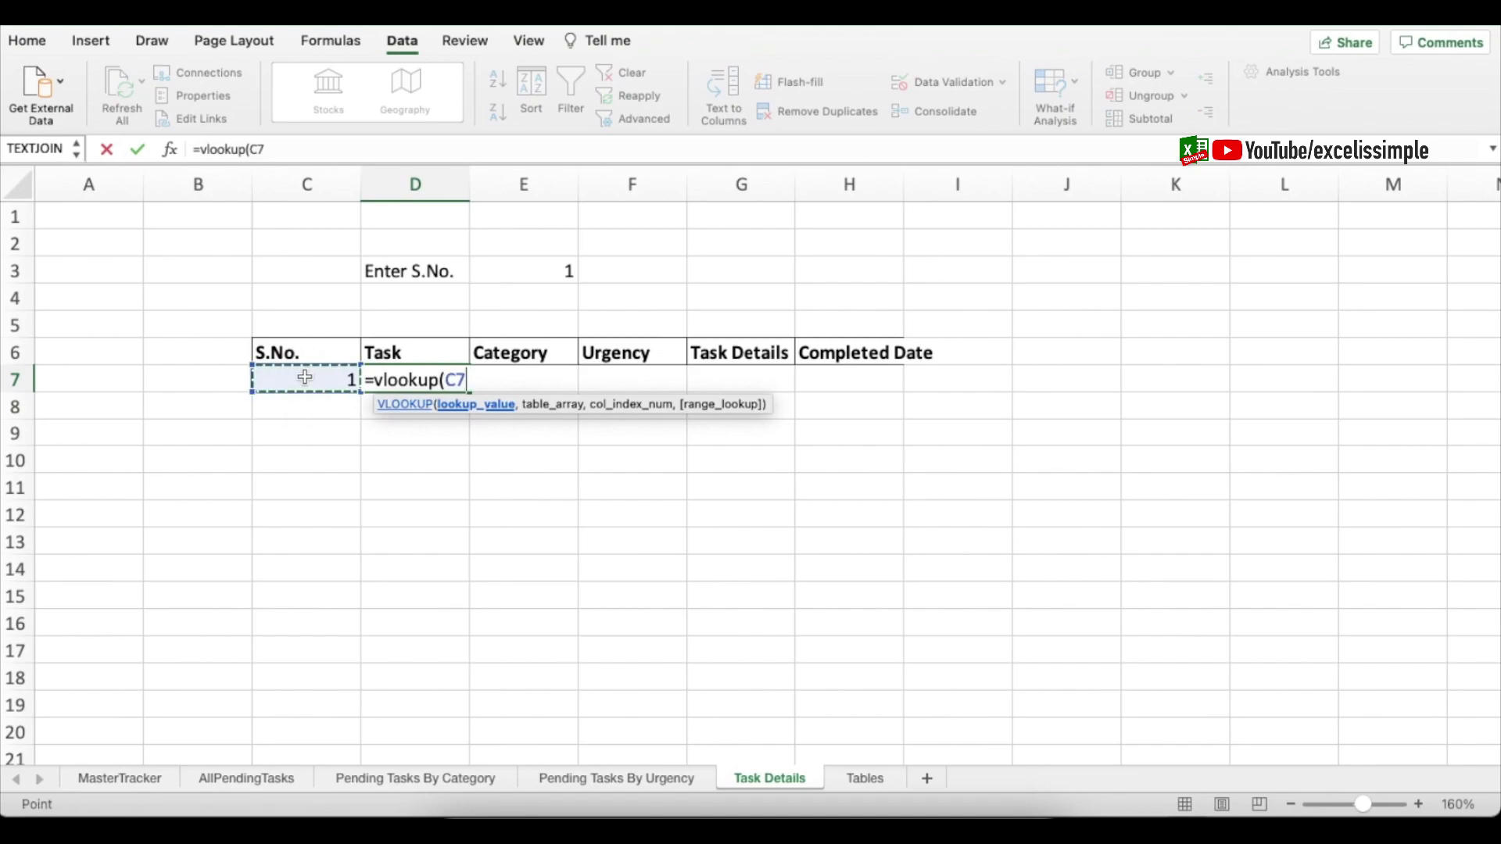
text(,)
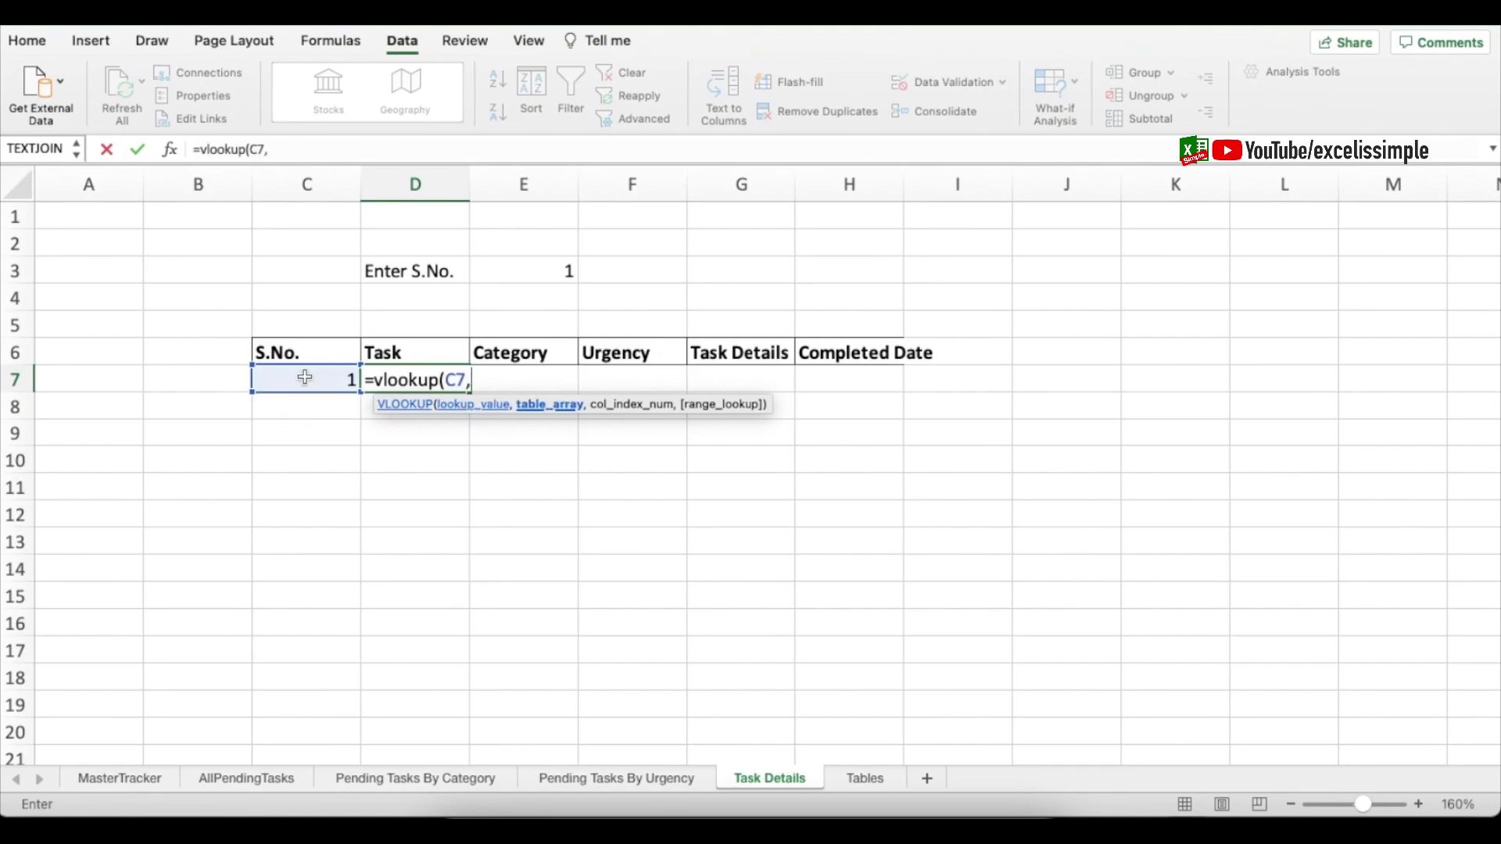
text(tasklist,)
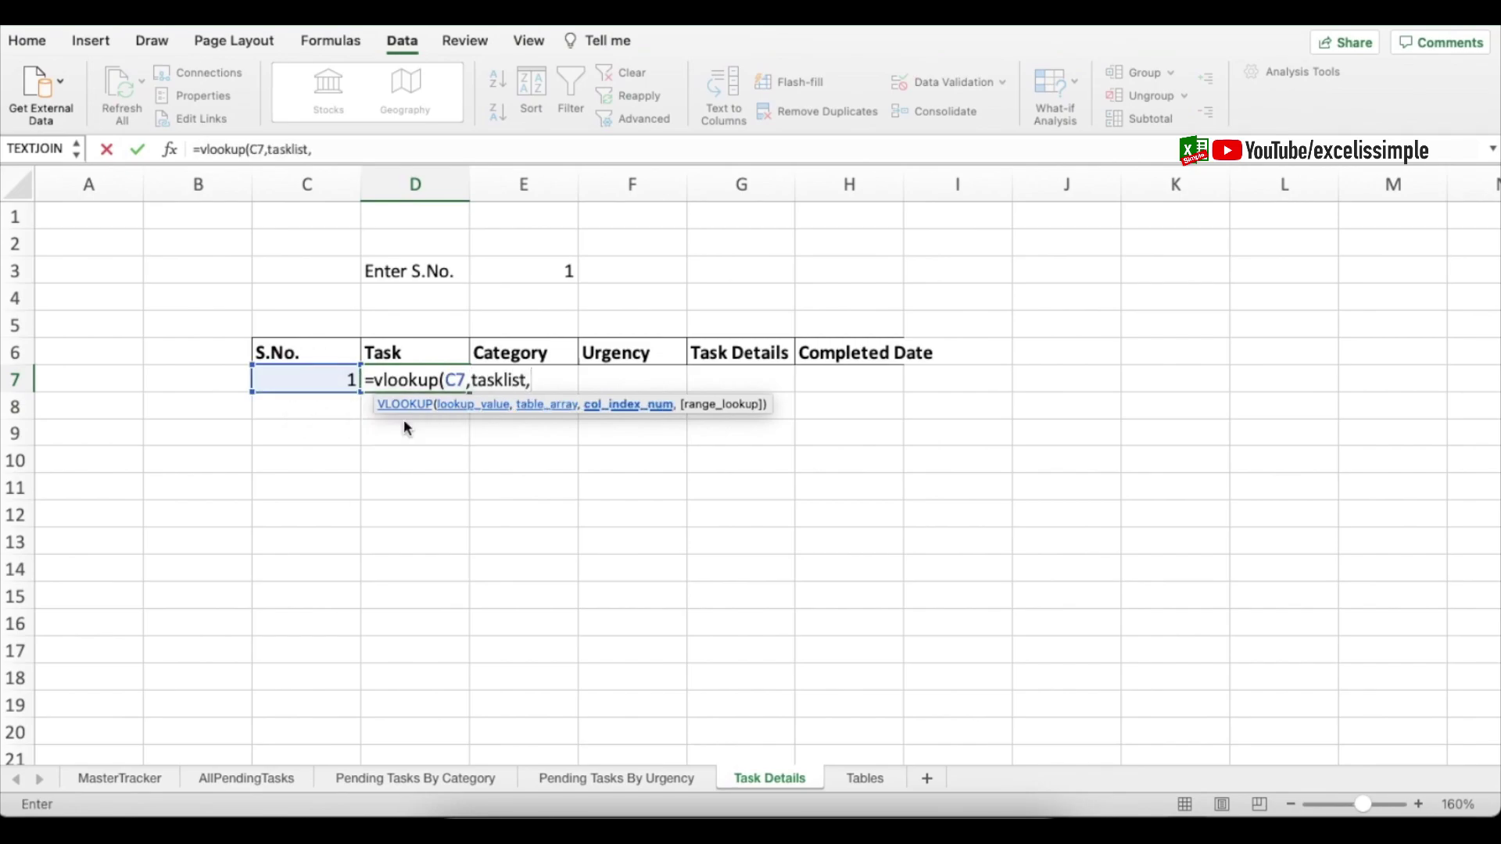
text(2,0)
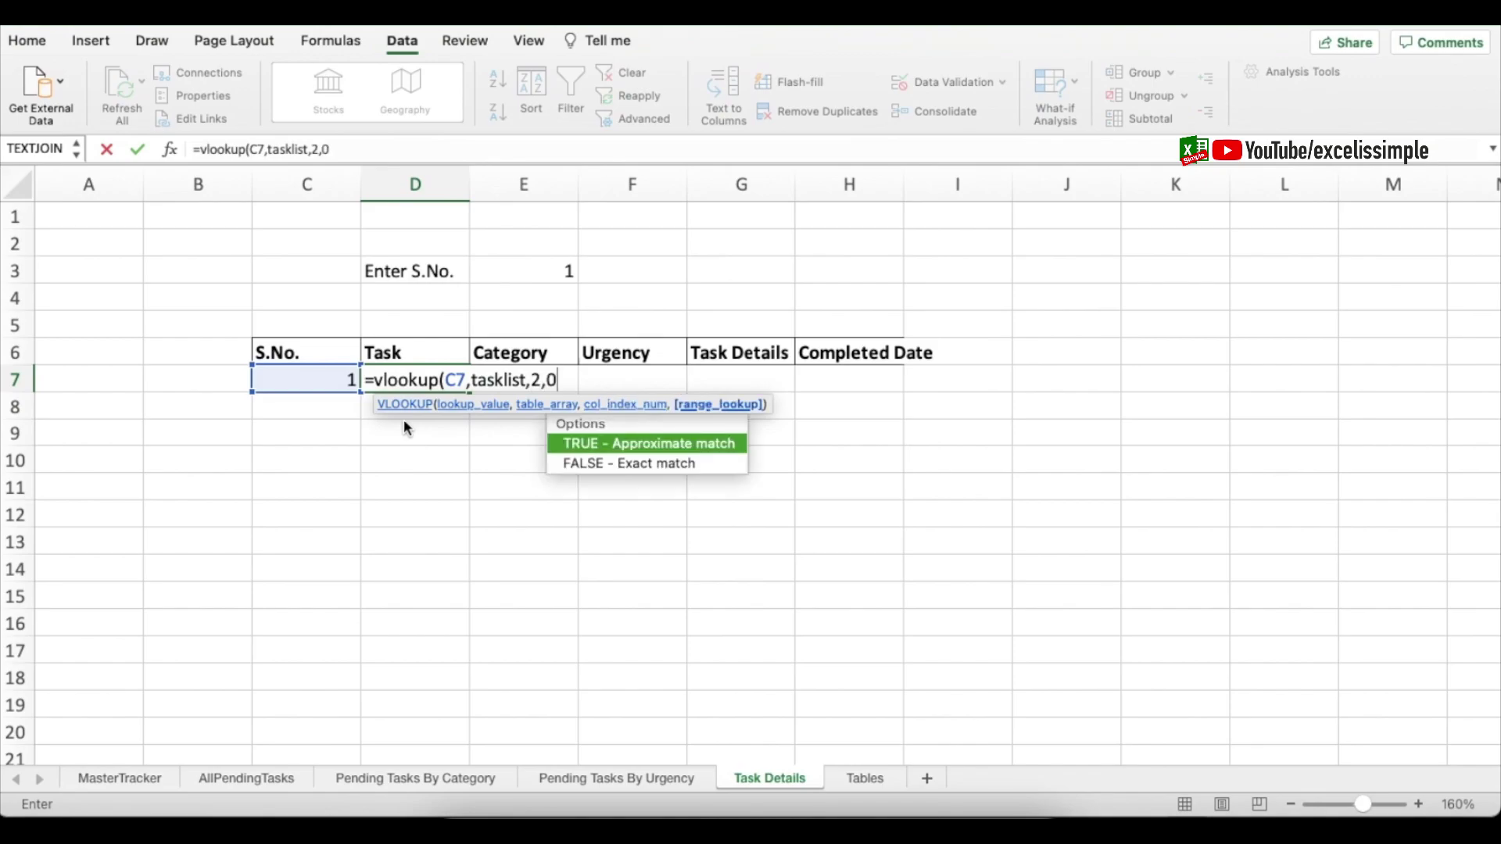
key(Return)
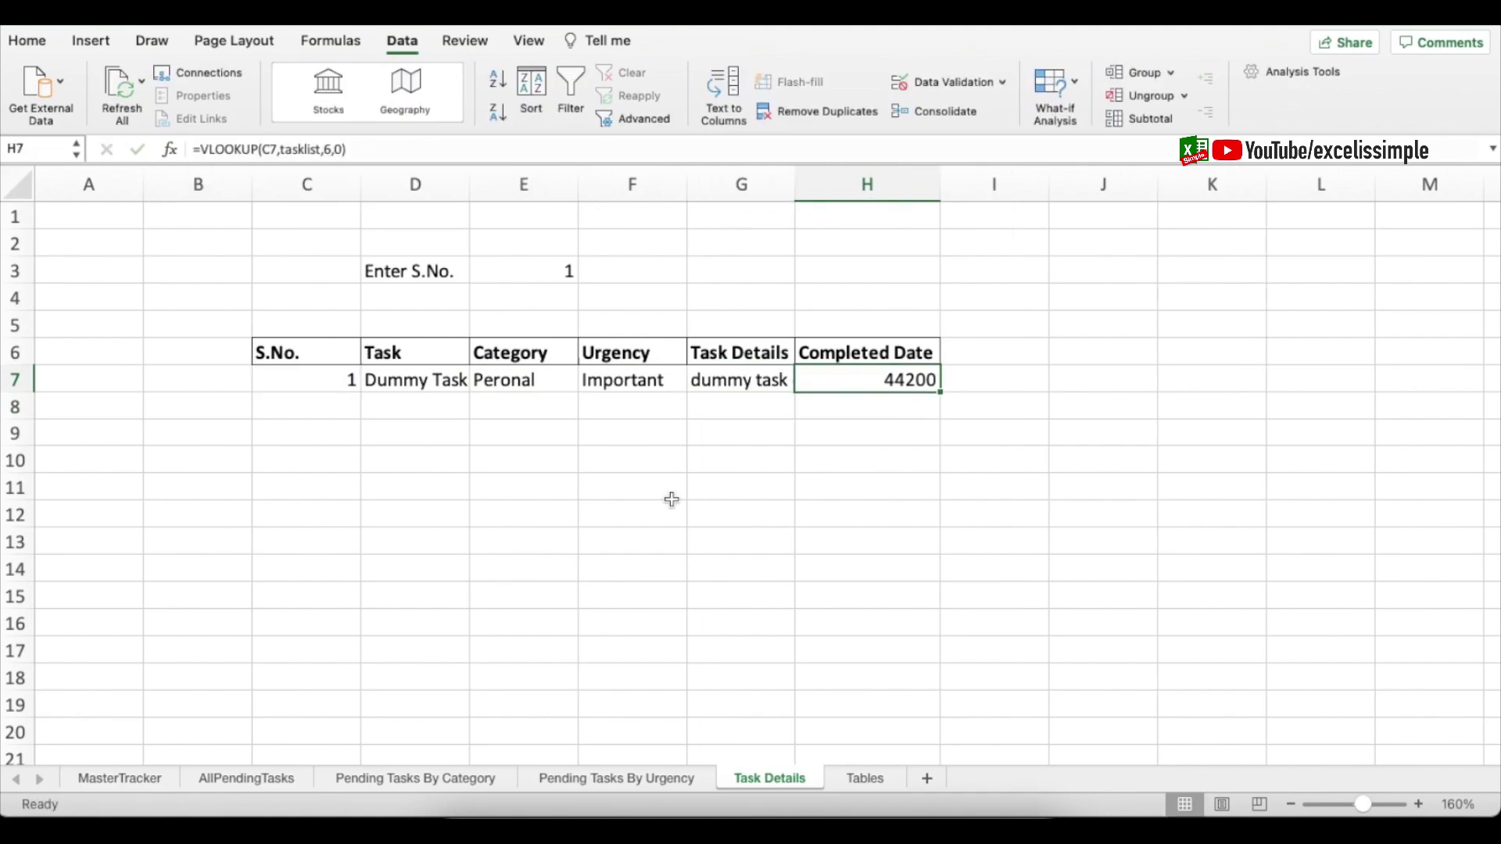
- Paste the copied C6:H6 headers transposed into a vertical list starting at C10
right_click(313, 460)
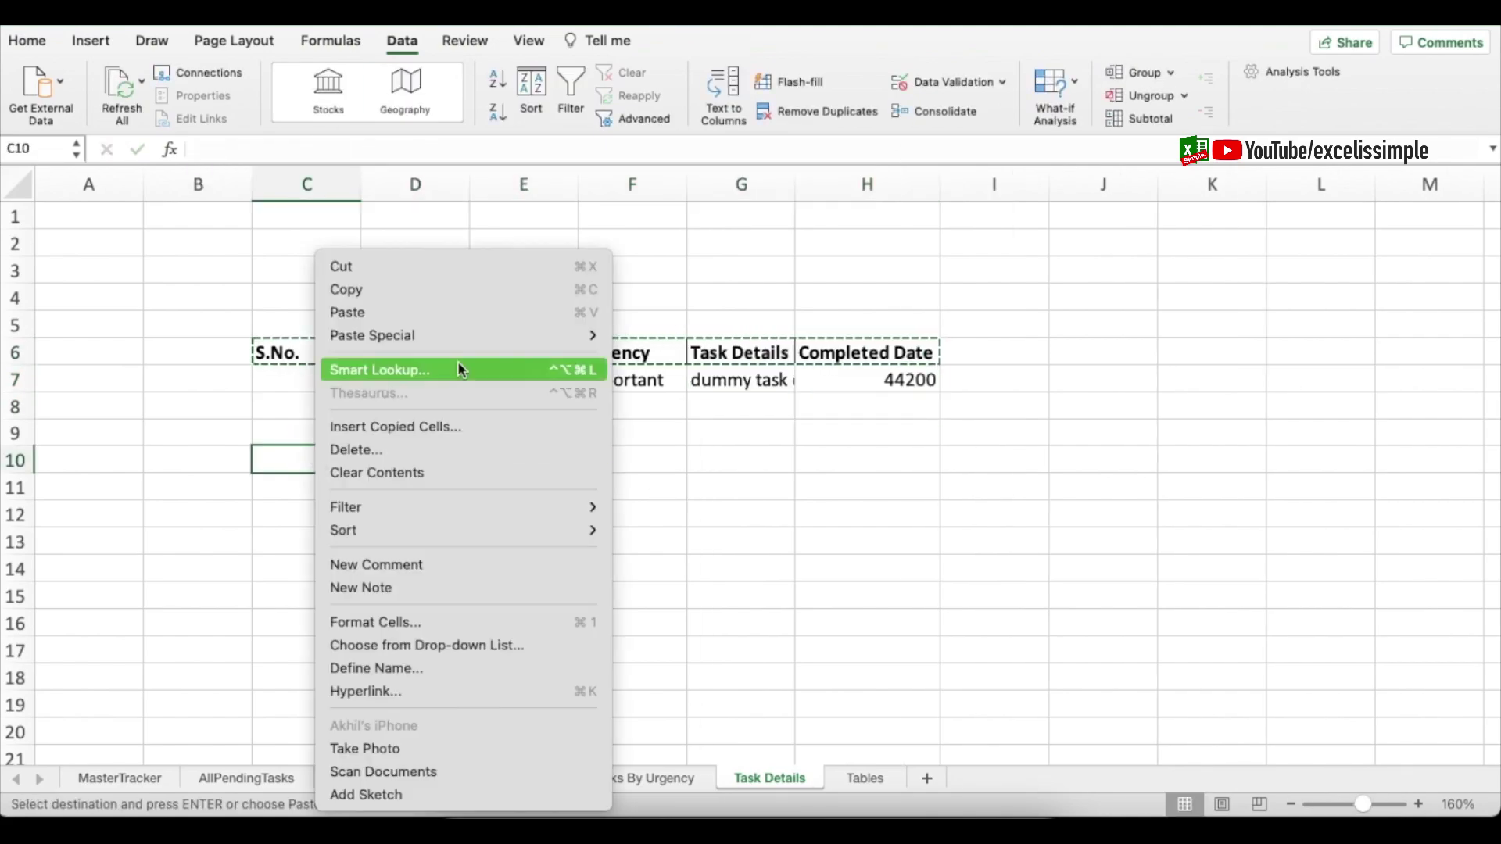
click(368, 334)
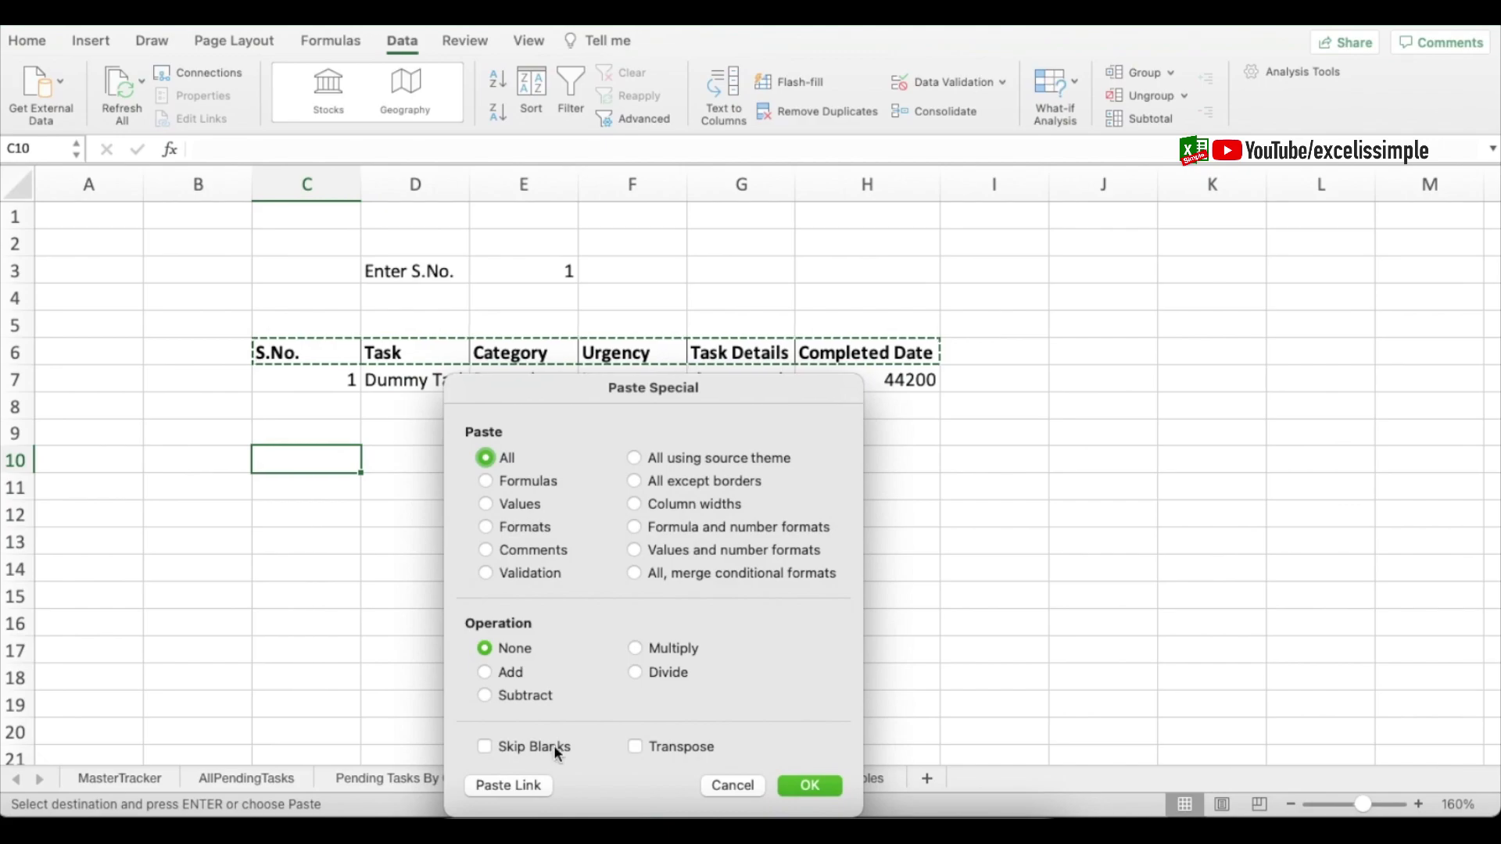
click(633, 744)
click(807, 784)
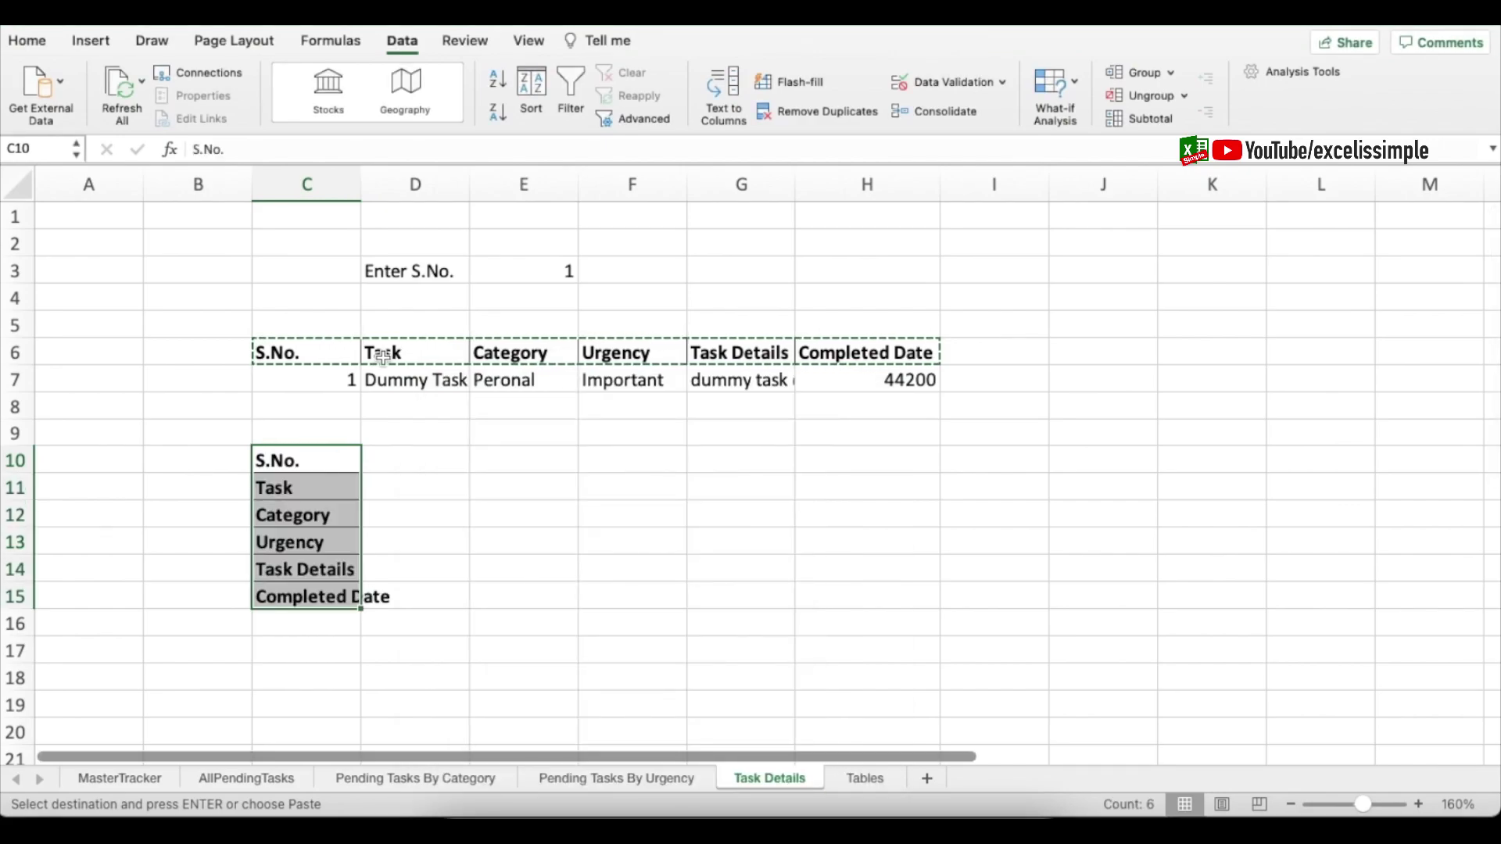
- Fill D10:D14 with references to the looked-up values in C7:G7, from =C7 for S.No. down to Task Details
click(415, 460)
text(=C7)
key(Return)
text(=D7)
key(Return)
text(=E7)
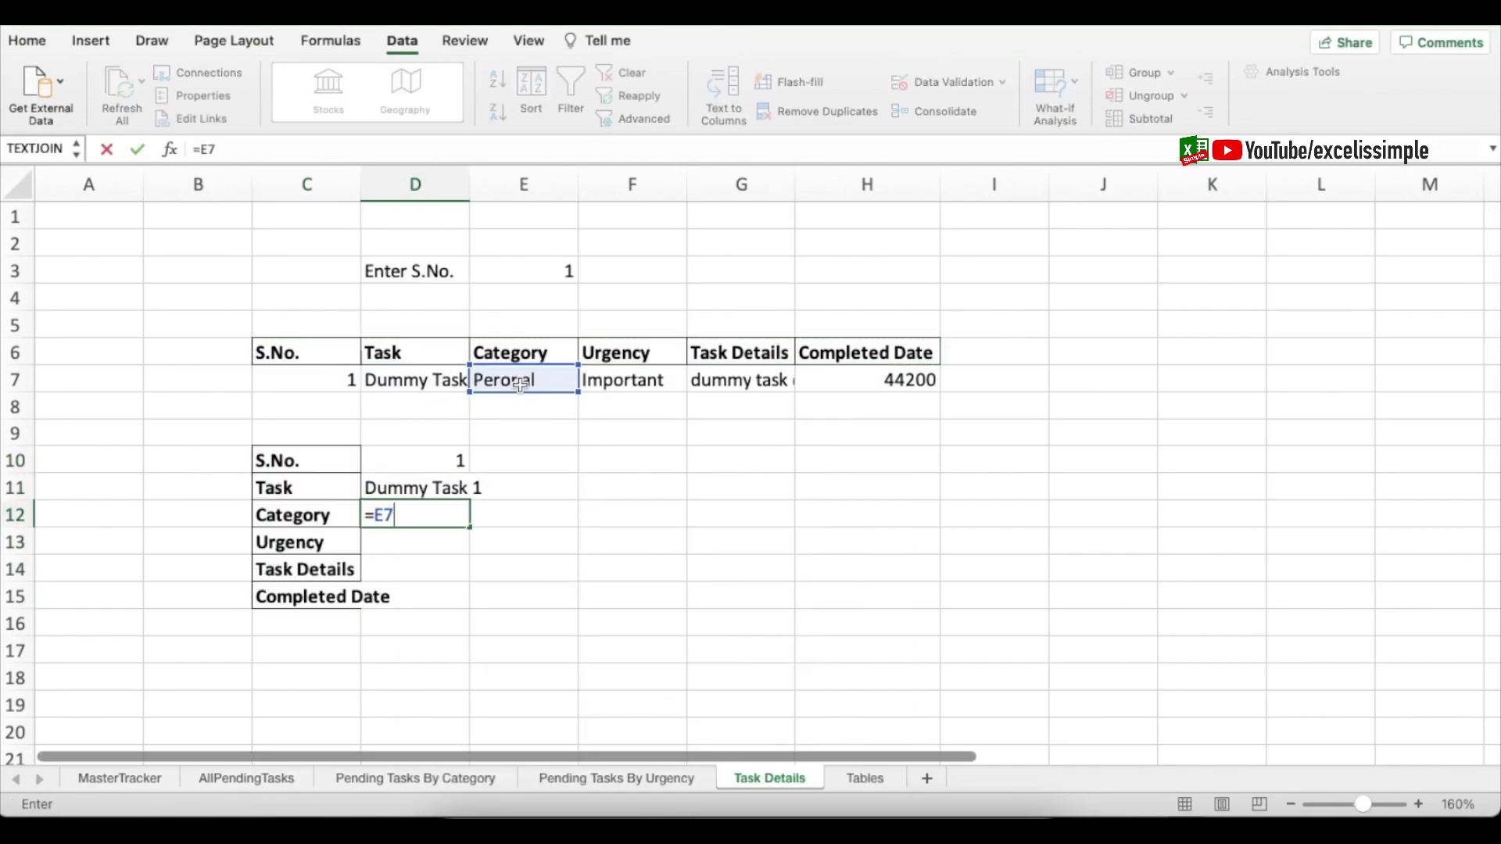
key(Return)
key(Return)
key(Return)
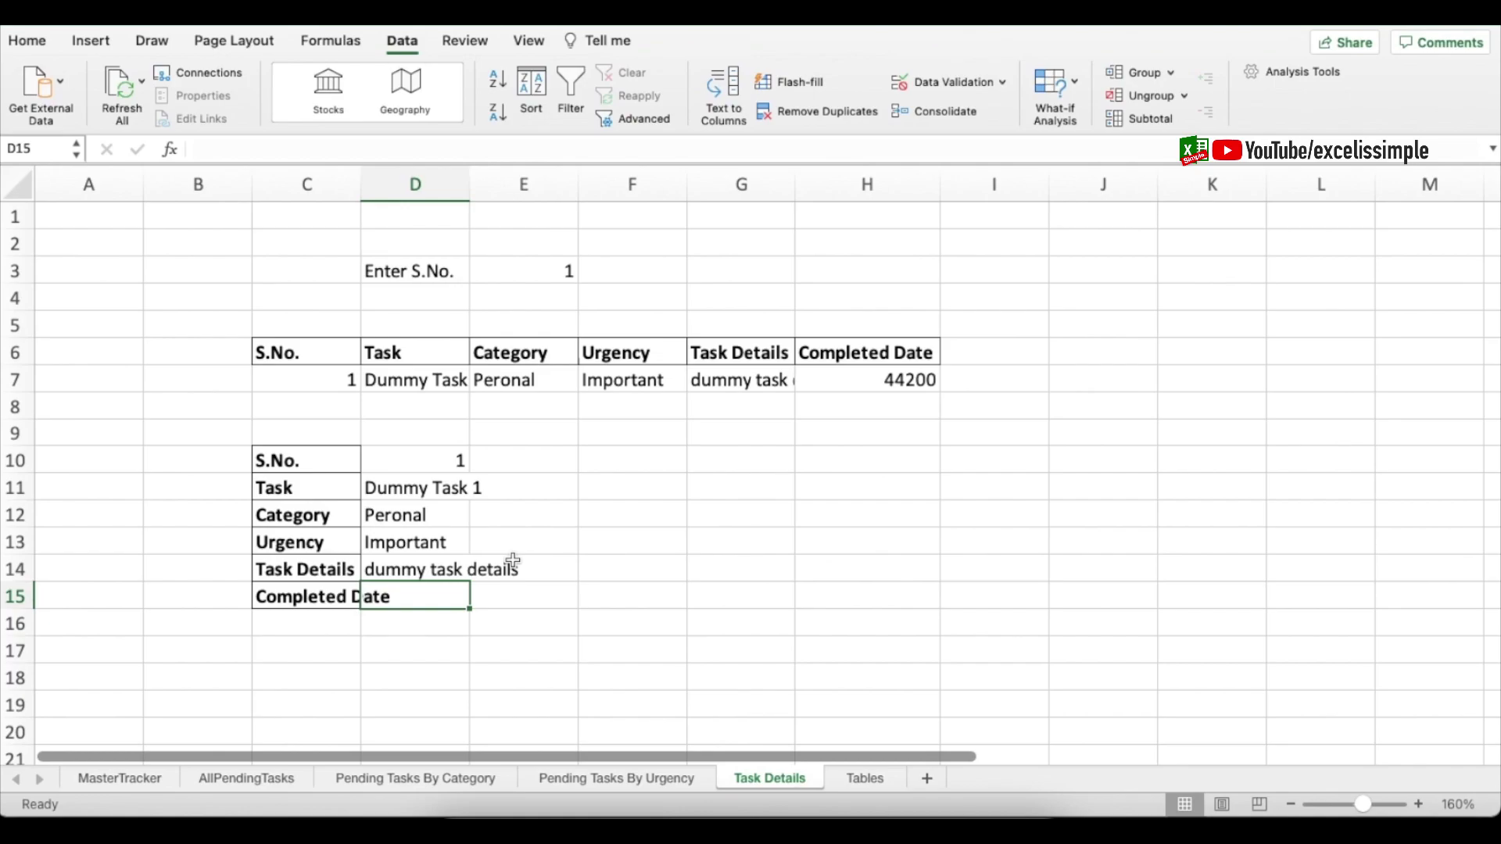
- Replace the Completed Date label in C15 with Task Completed?
key(Left)
text(Task Comple)
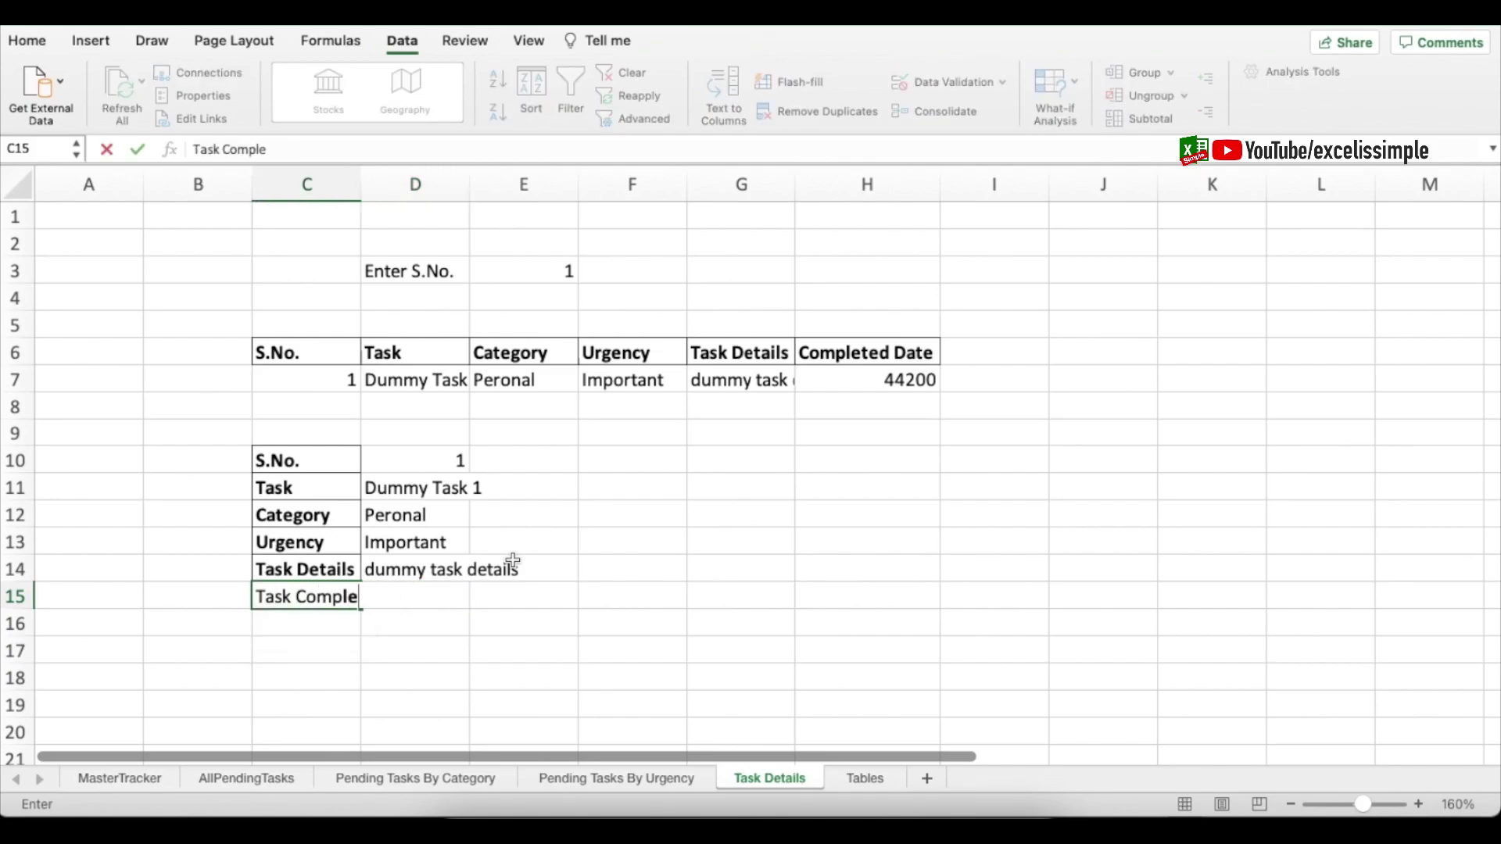
text(ted?)
key(Tab)
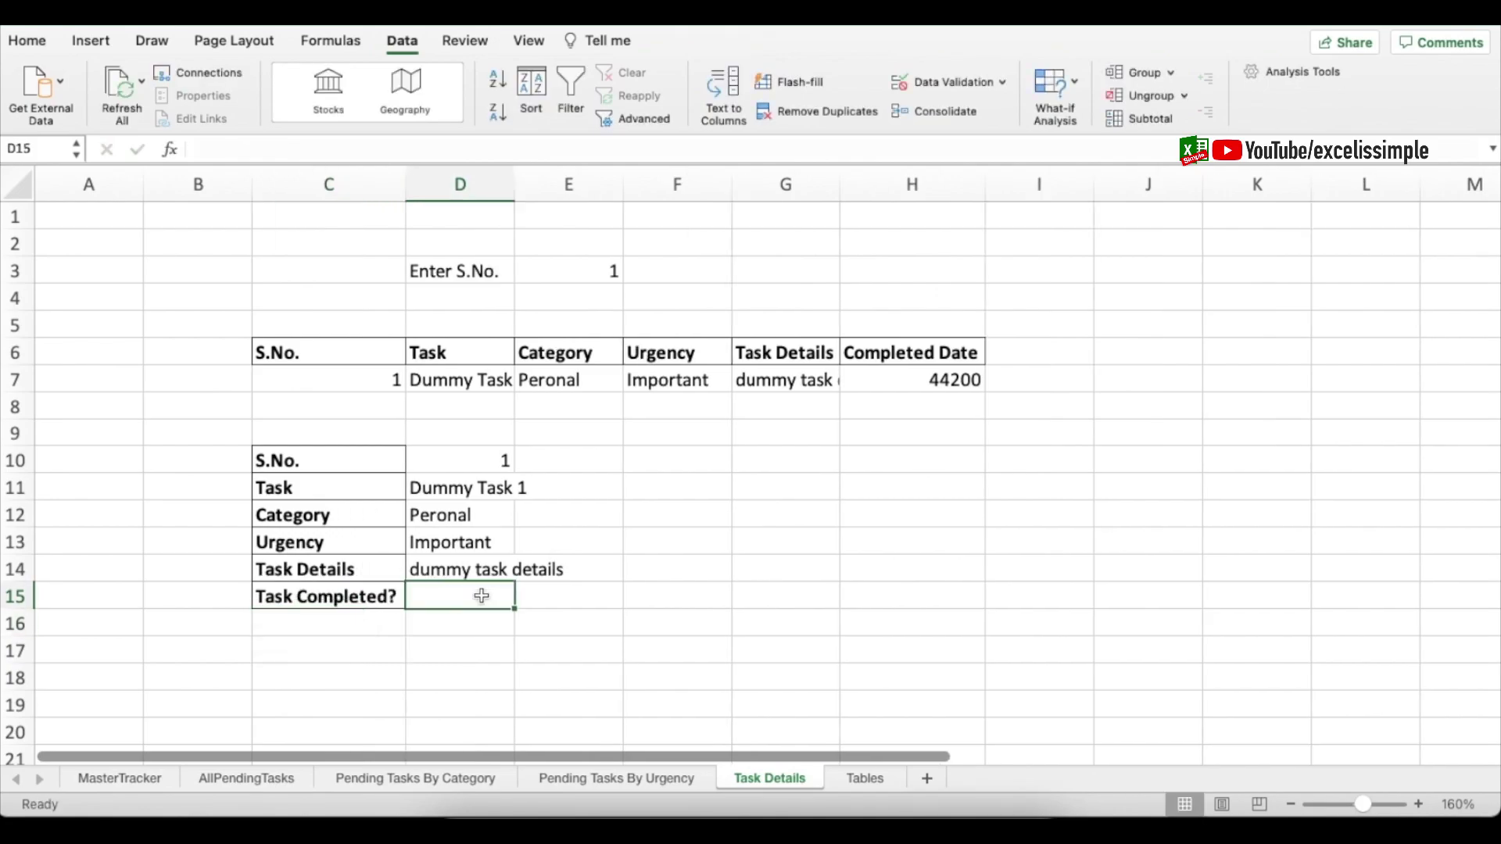
- Enter an IF formula in D15 that returns "Completed" when H7>0 and "WIP" otherwise
text(=if()
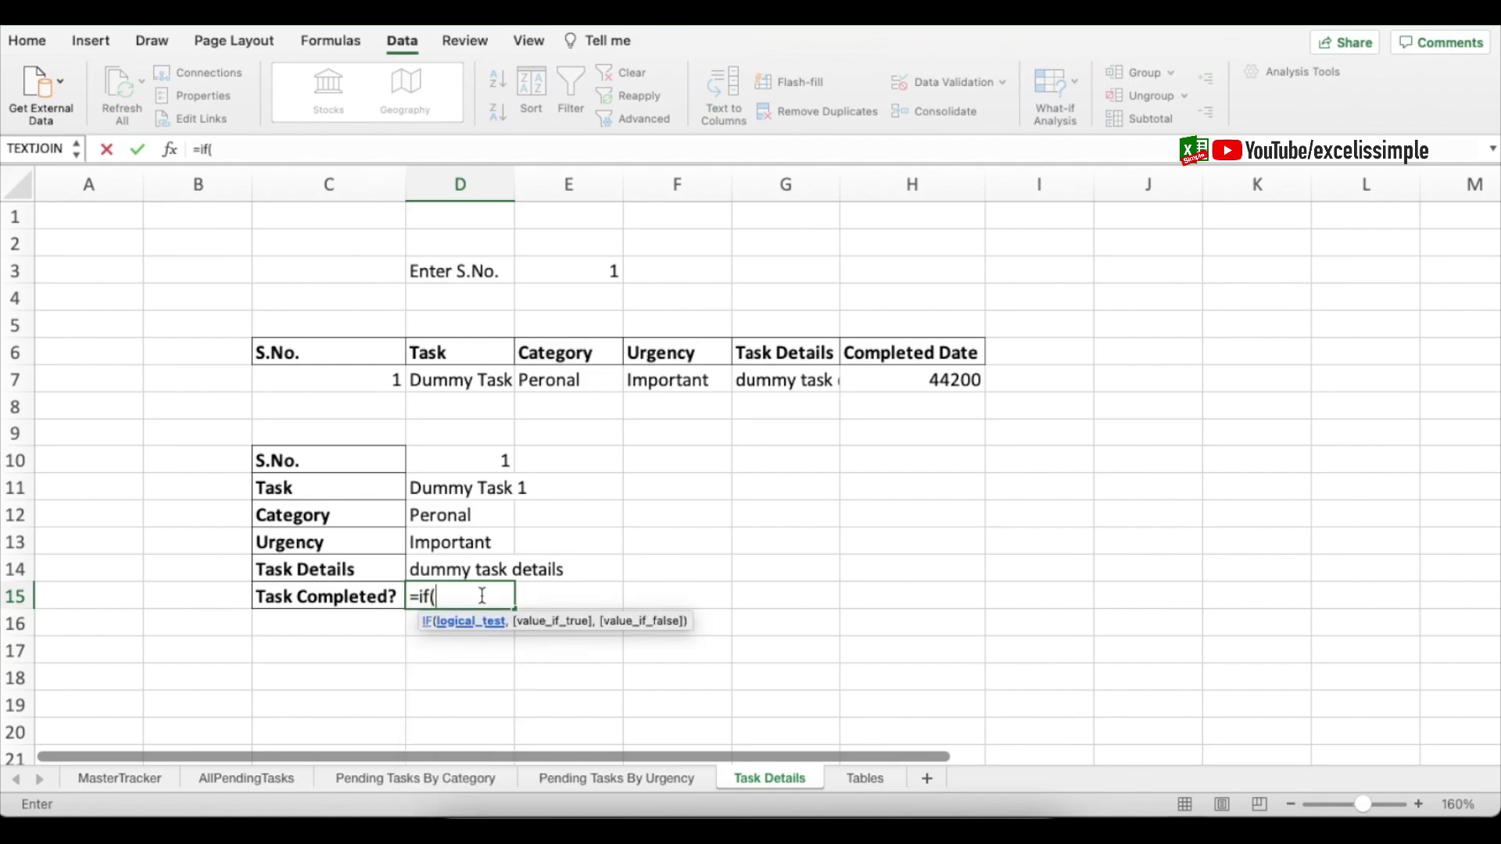
click(933, 378)
text(>0,"Completed","WIP)
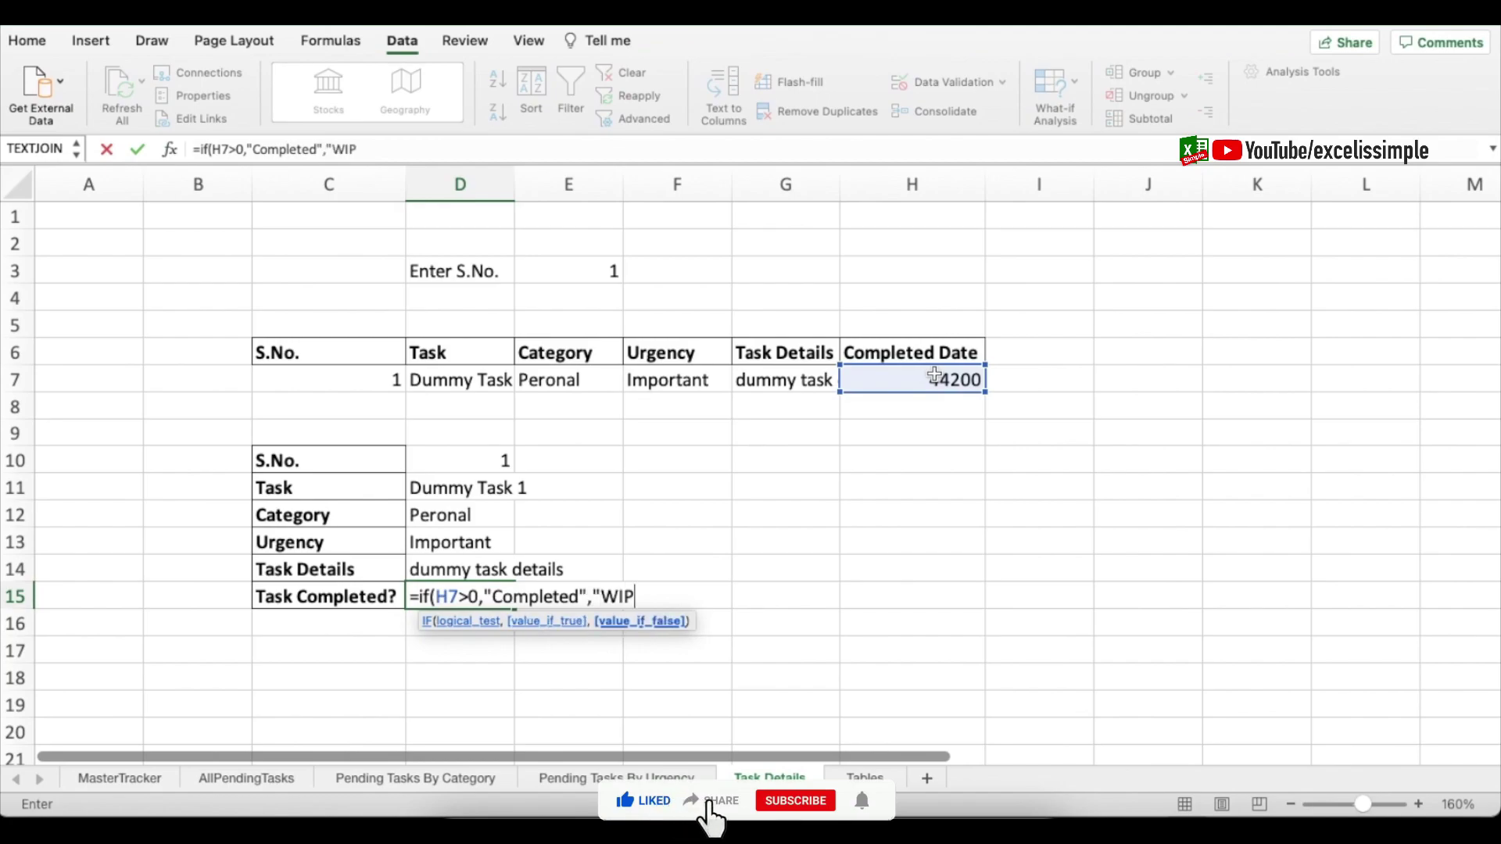
text(")
key(Return)
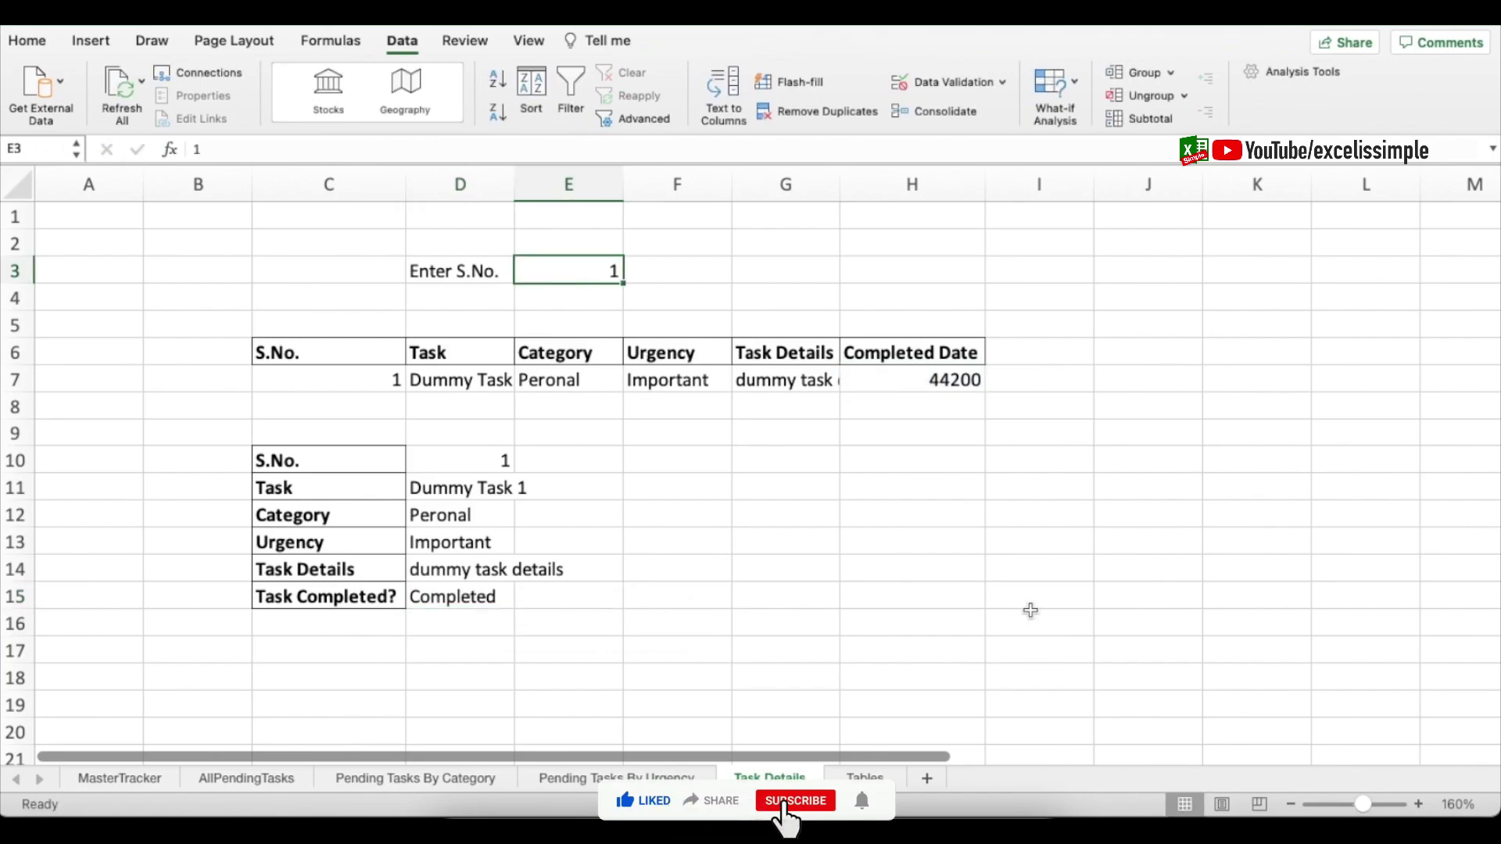
- Test the lookup by entering serial numbers 12, 3 and 9 in E3, leaving 9
text(12)
key(Return)
key(Up)
text(3)
key(Return)
click(607, 270)
text(9)
key(Return)
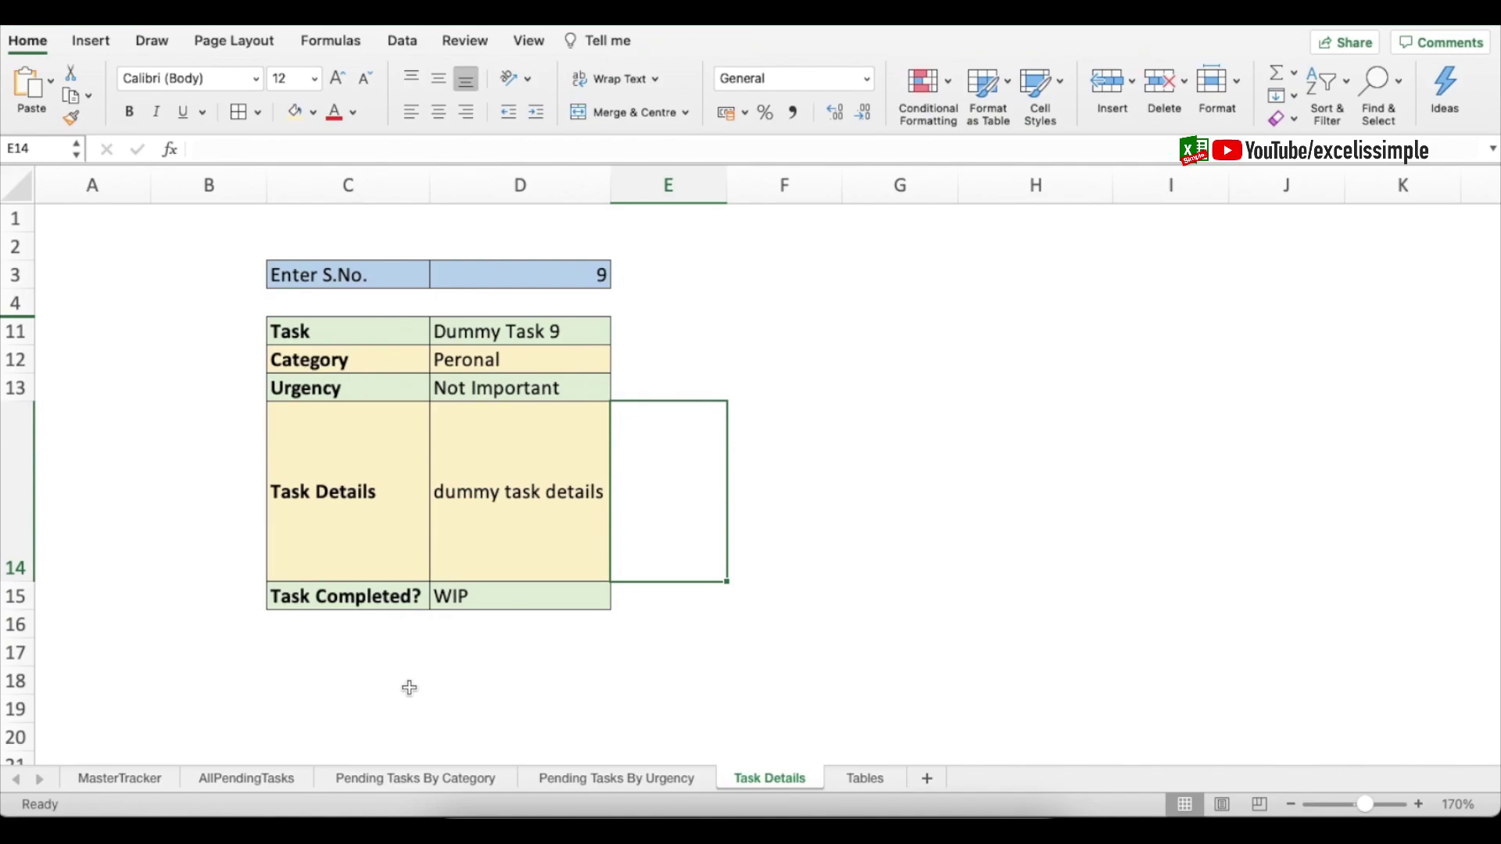
- Review the MasterTracker, AllPendingTasks, Pending Tasks By Category, Pending Tasks By Urgency and Task Details sheets
click(131, 779)
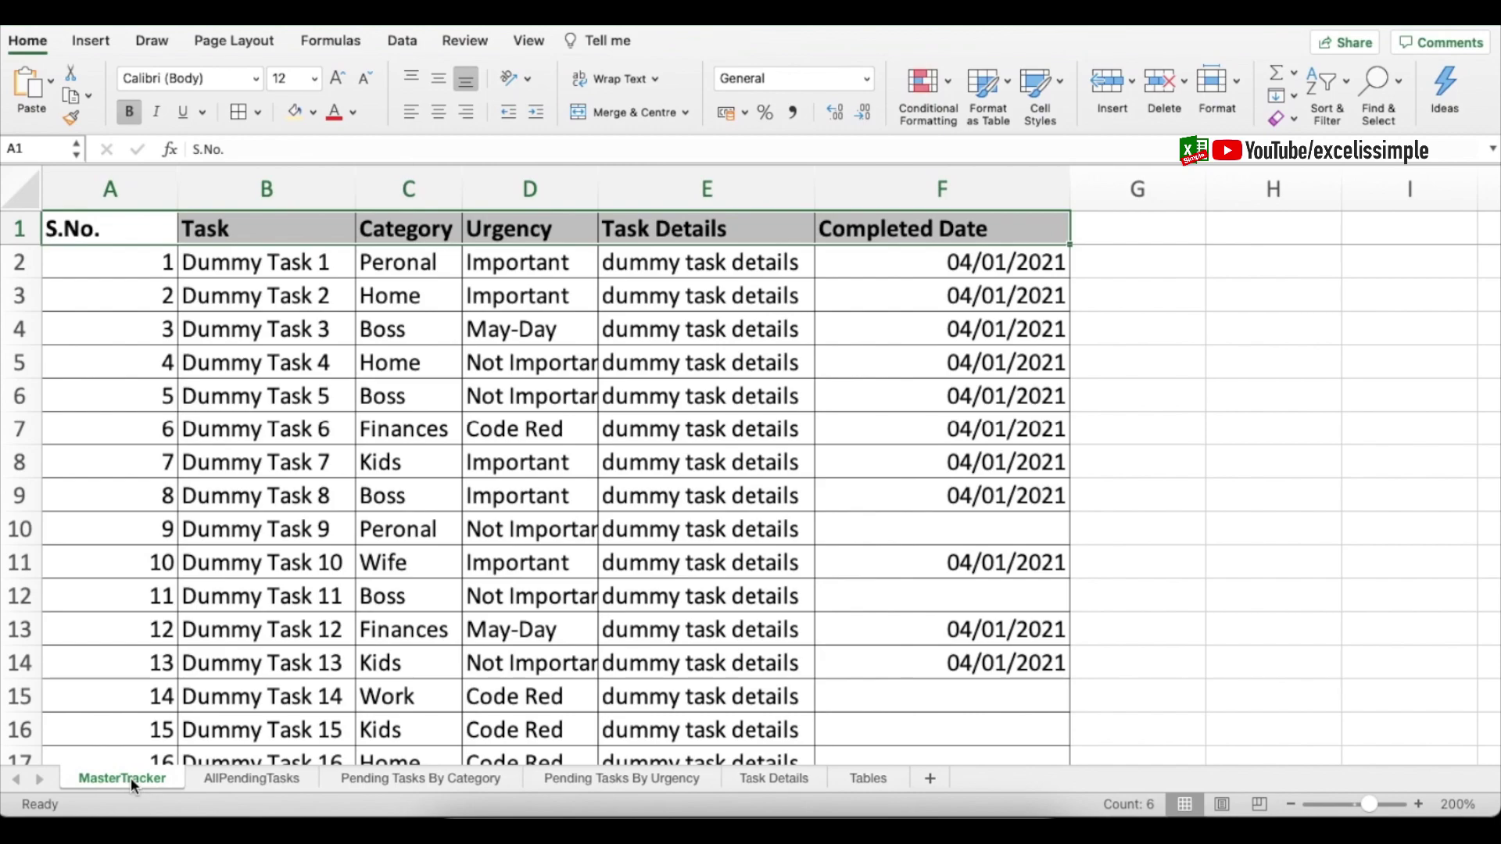
click(778, 780)
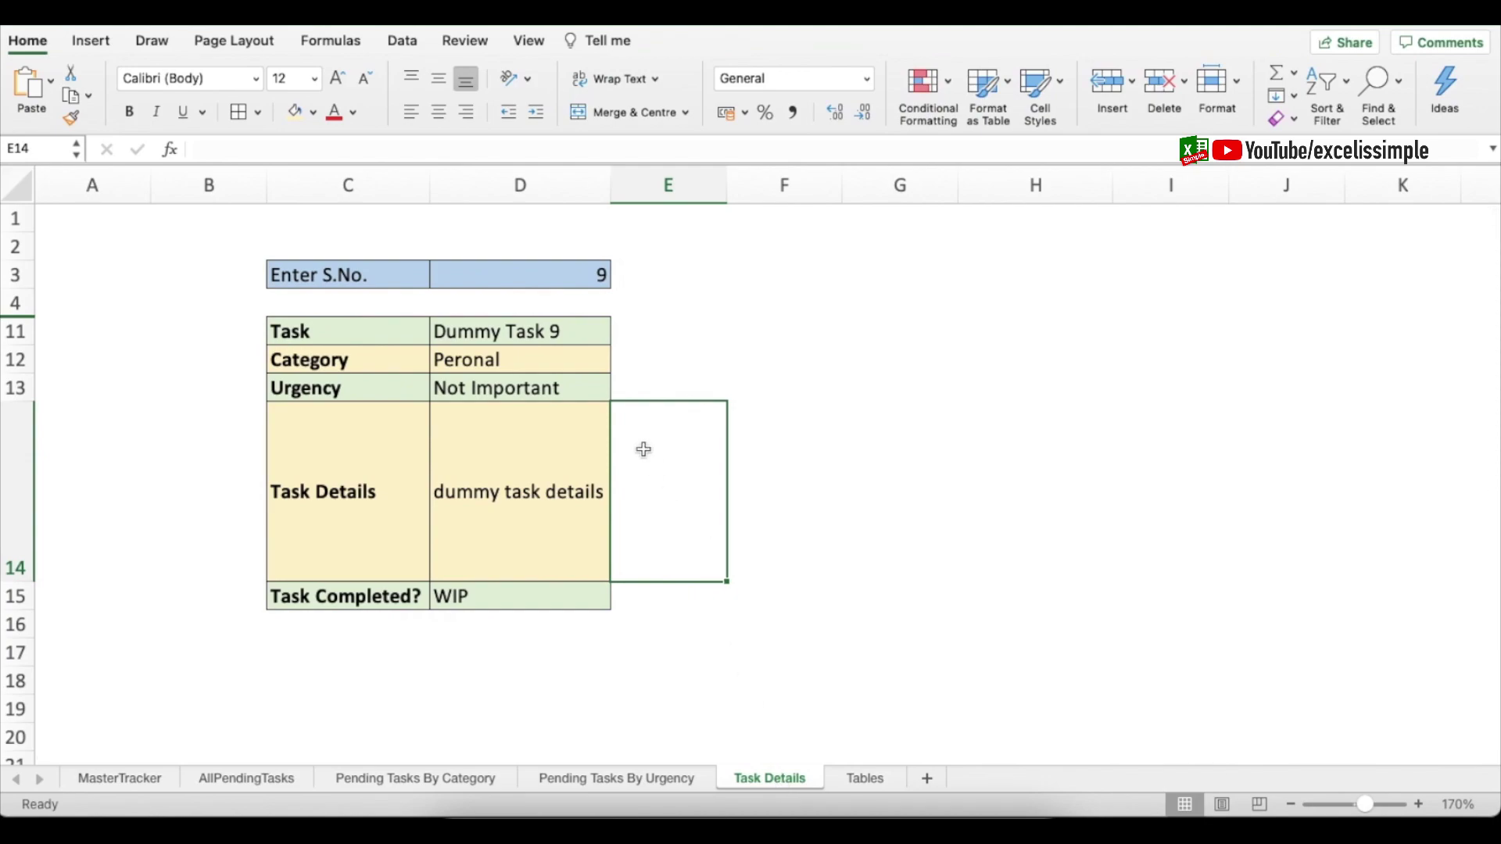
click(268, 775)
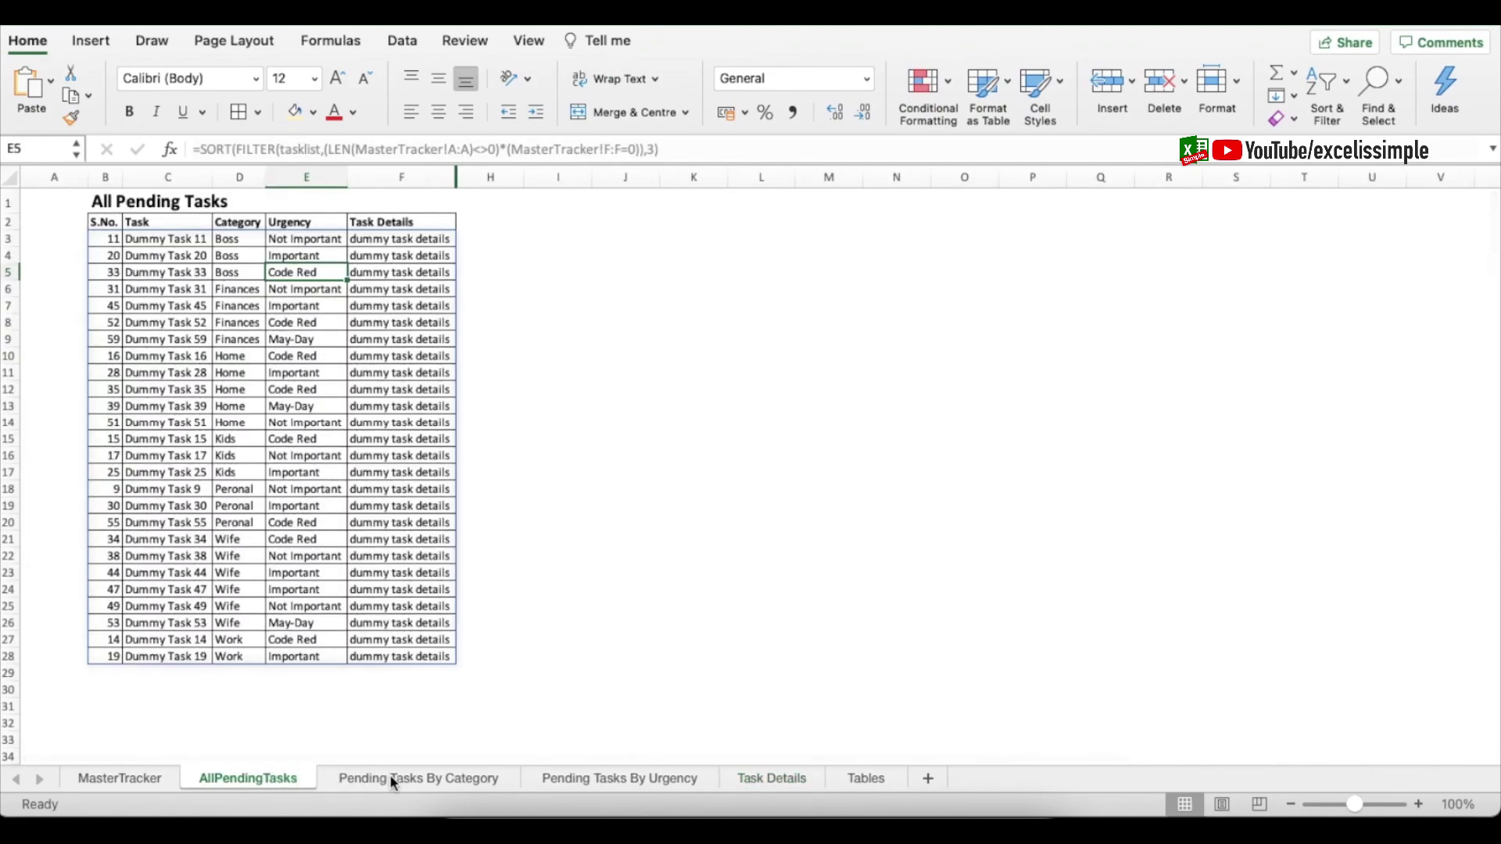
click(391, 778)
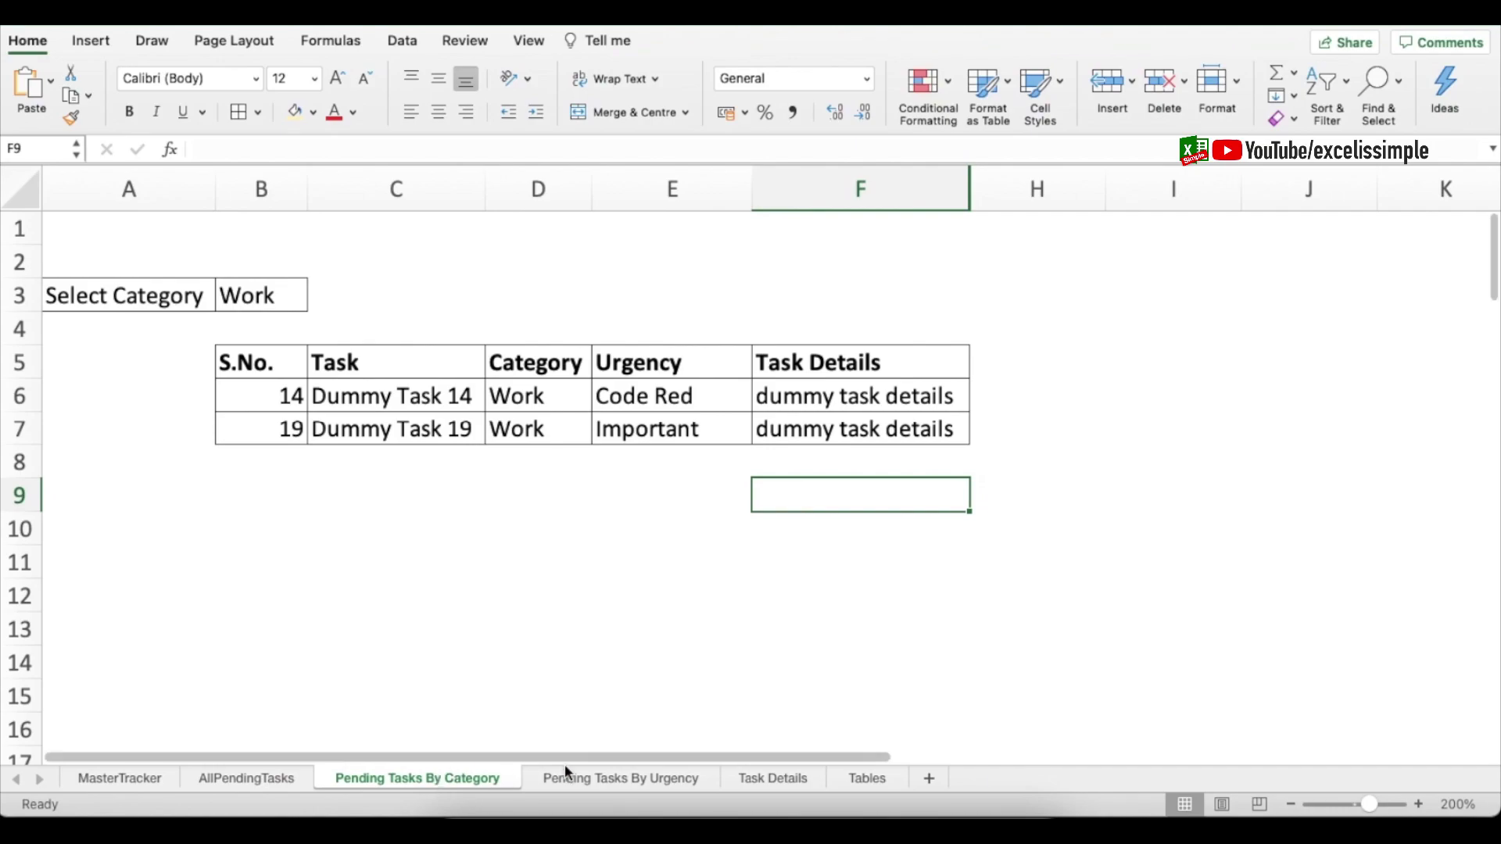
click(611, 783)
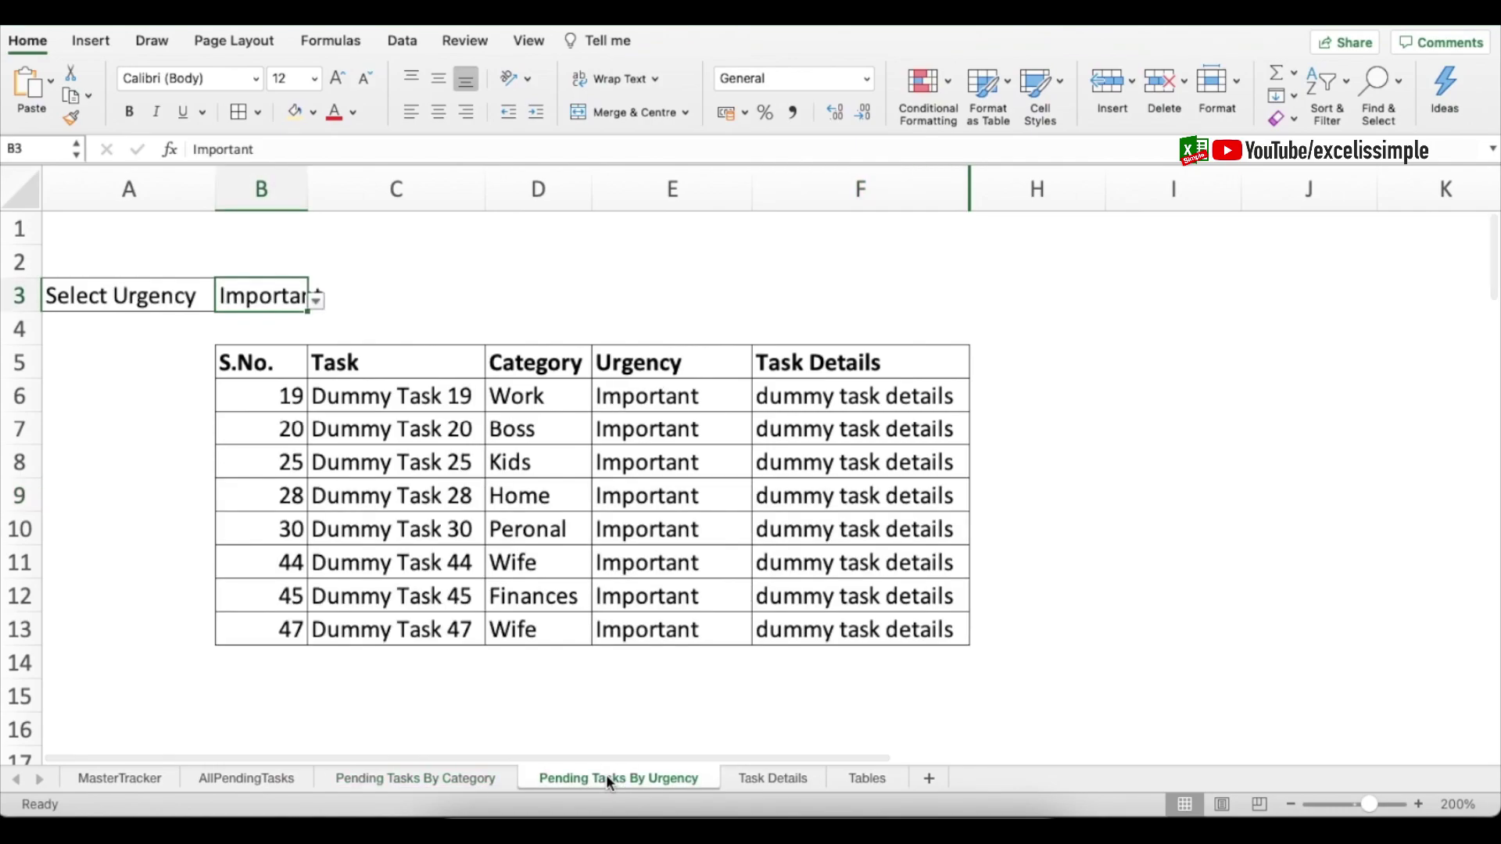
click(766, 782)
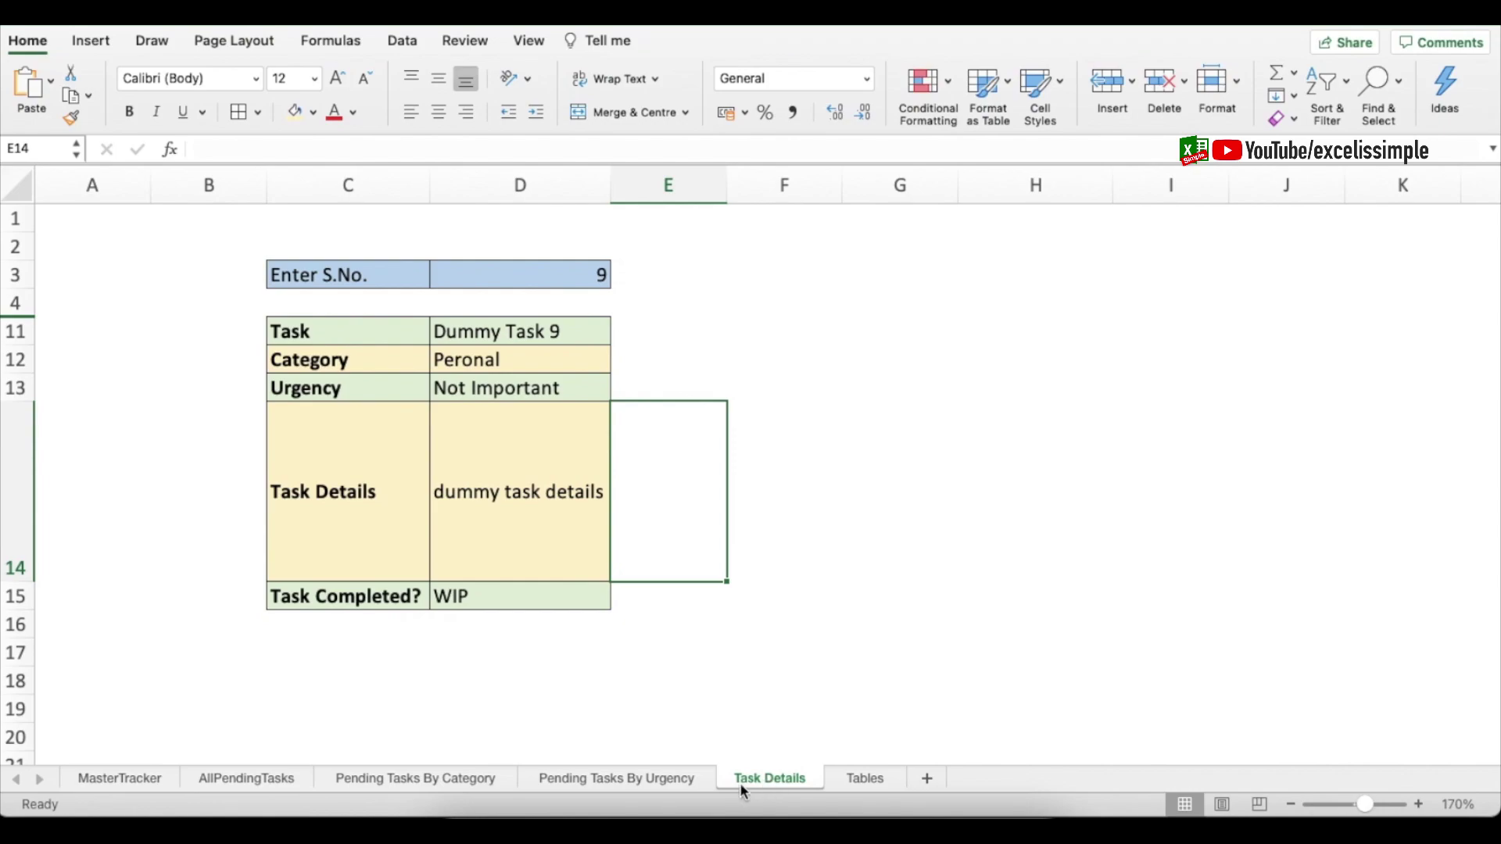
- Add a new sheet named Summary and enter the heading CATEGORIES in C6
click(929, 781)
double_click(859, 778)
text(Summary)
key(Return)
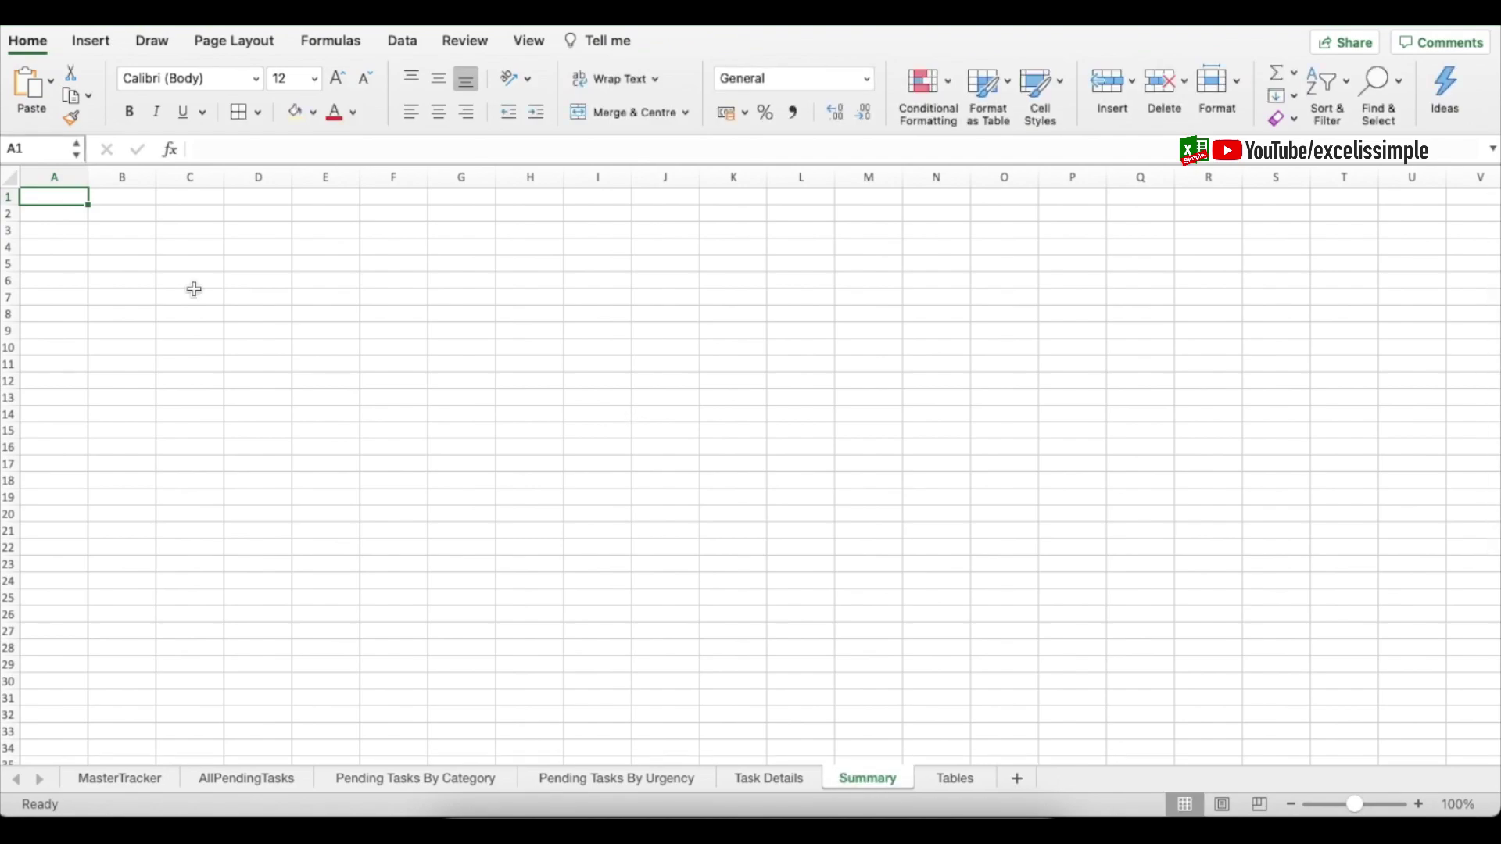
click(200, 282)
text(CATEGORIES)
key(Return)
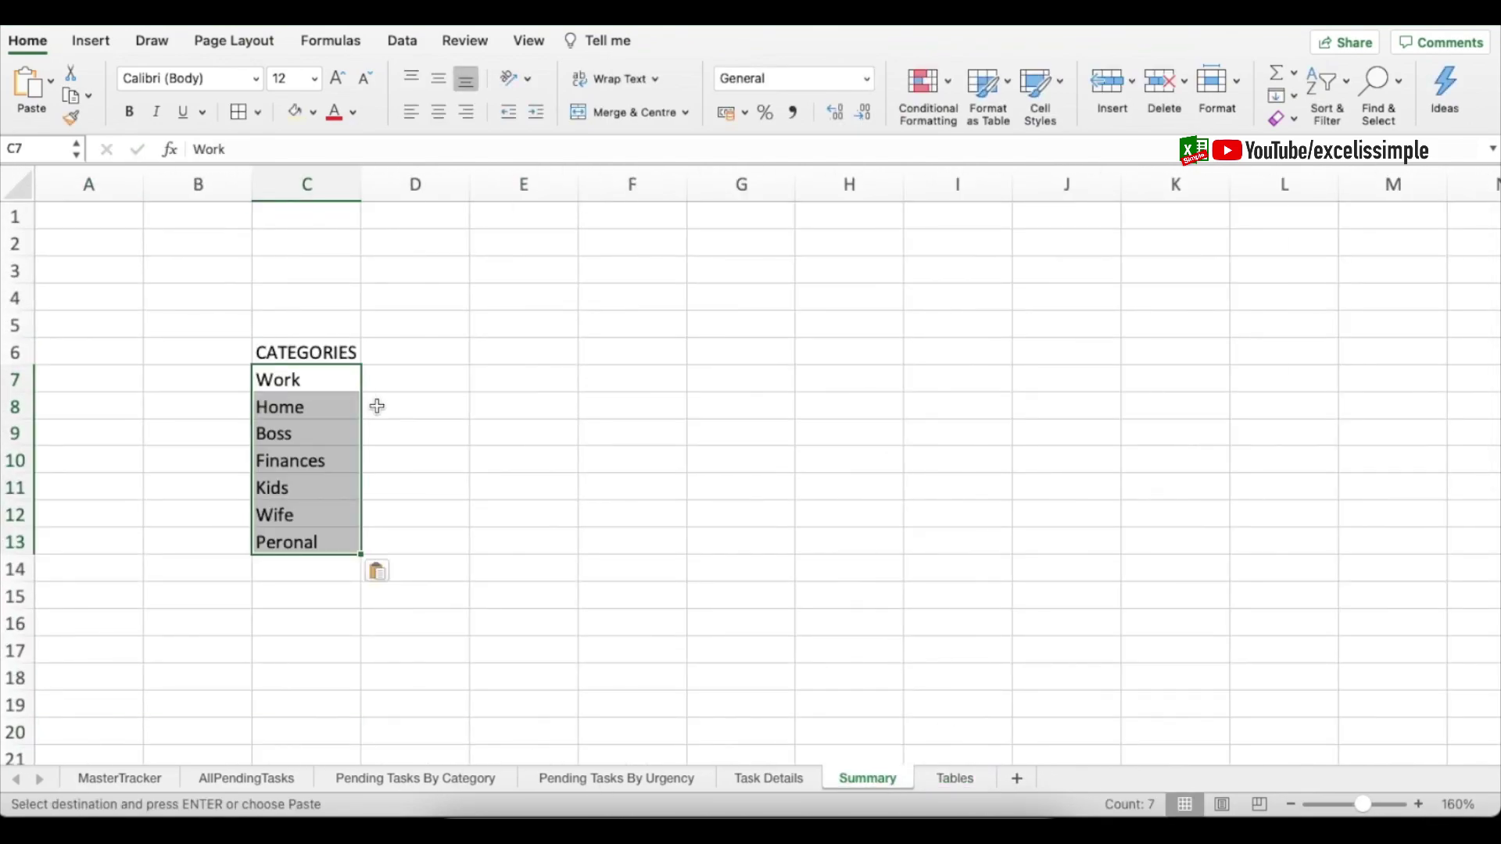
- Copy the urgency list from the Tables sheet and paste it transposed into D6:G6 of Summary as column headings
drag(398, 350, 742, 352)
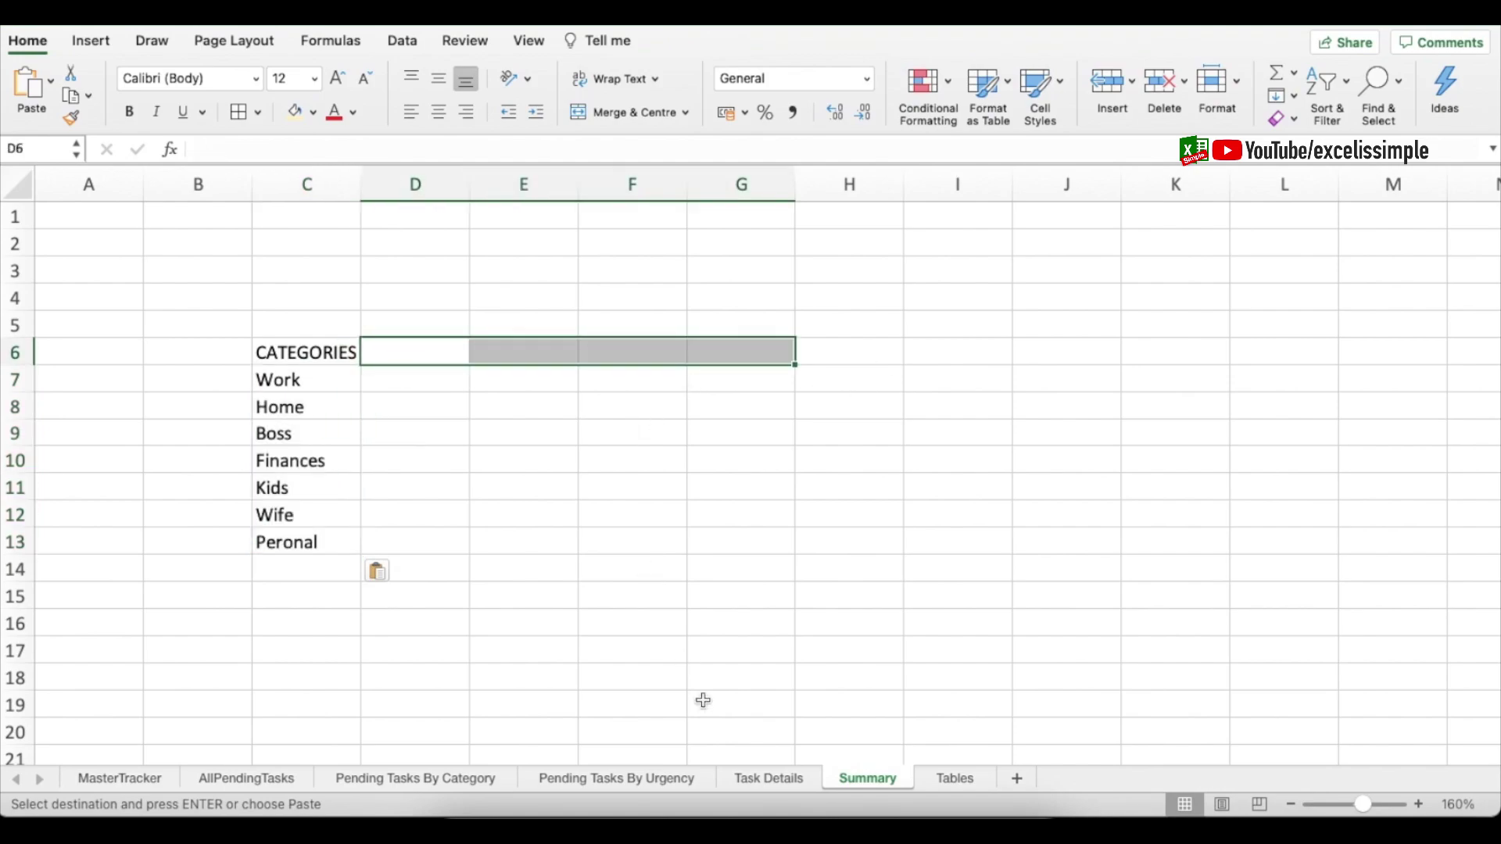
click(954, 778)
drag(551, 273, 550, 355)
key(super+c)
click(864, 778)
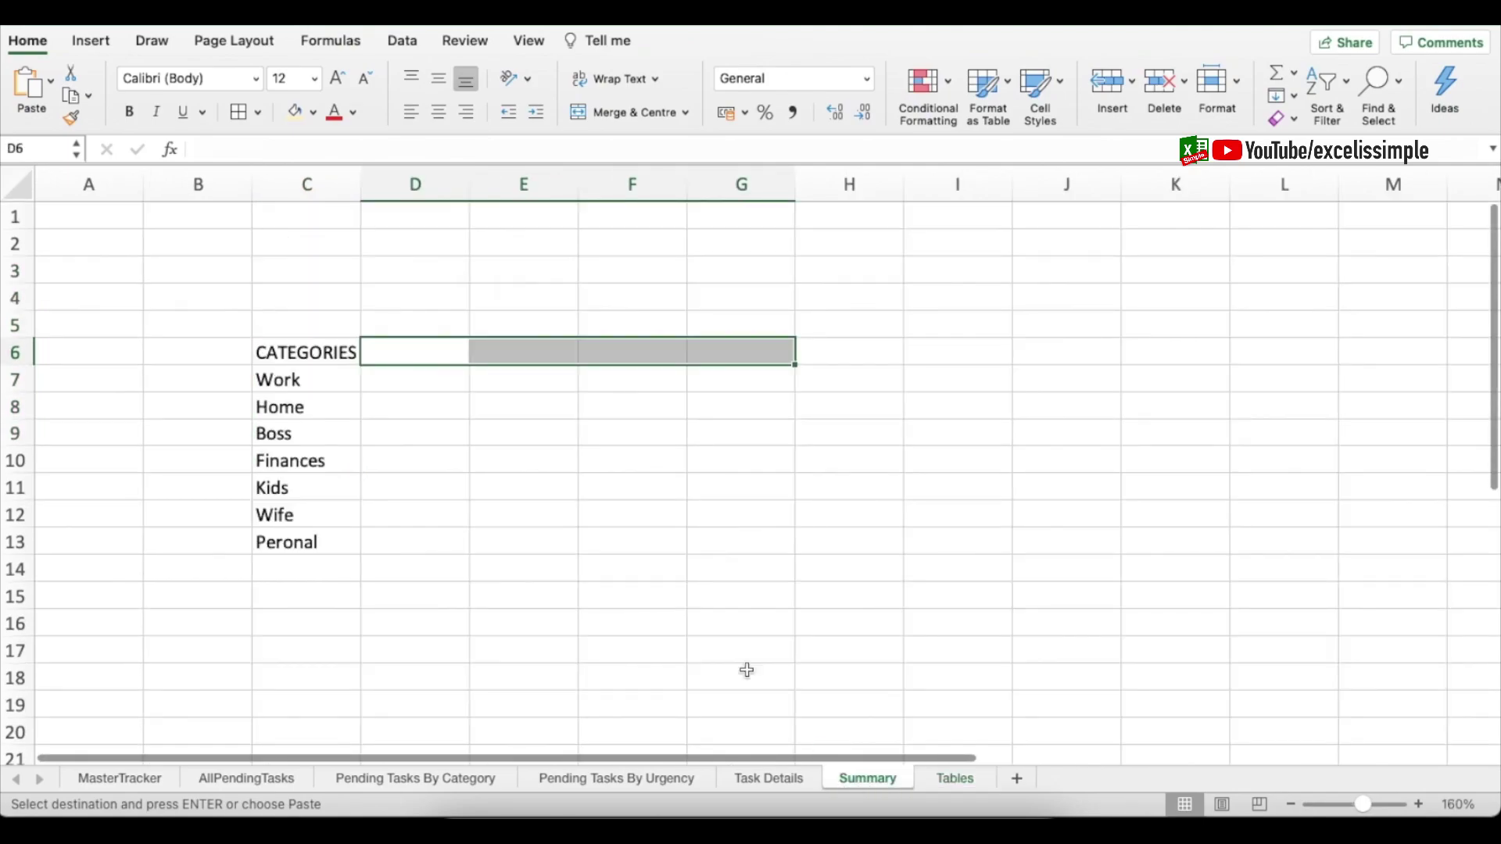
click(399, 351)
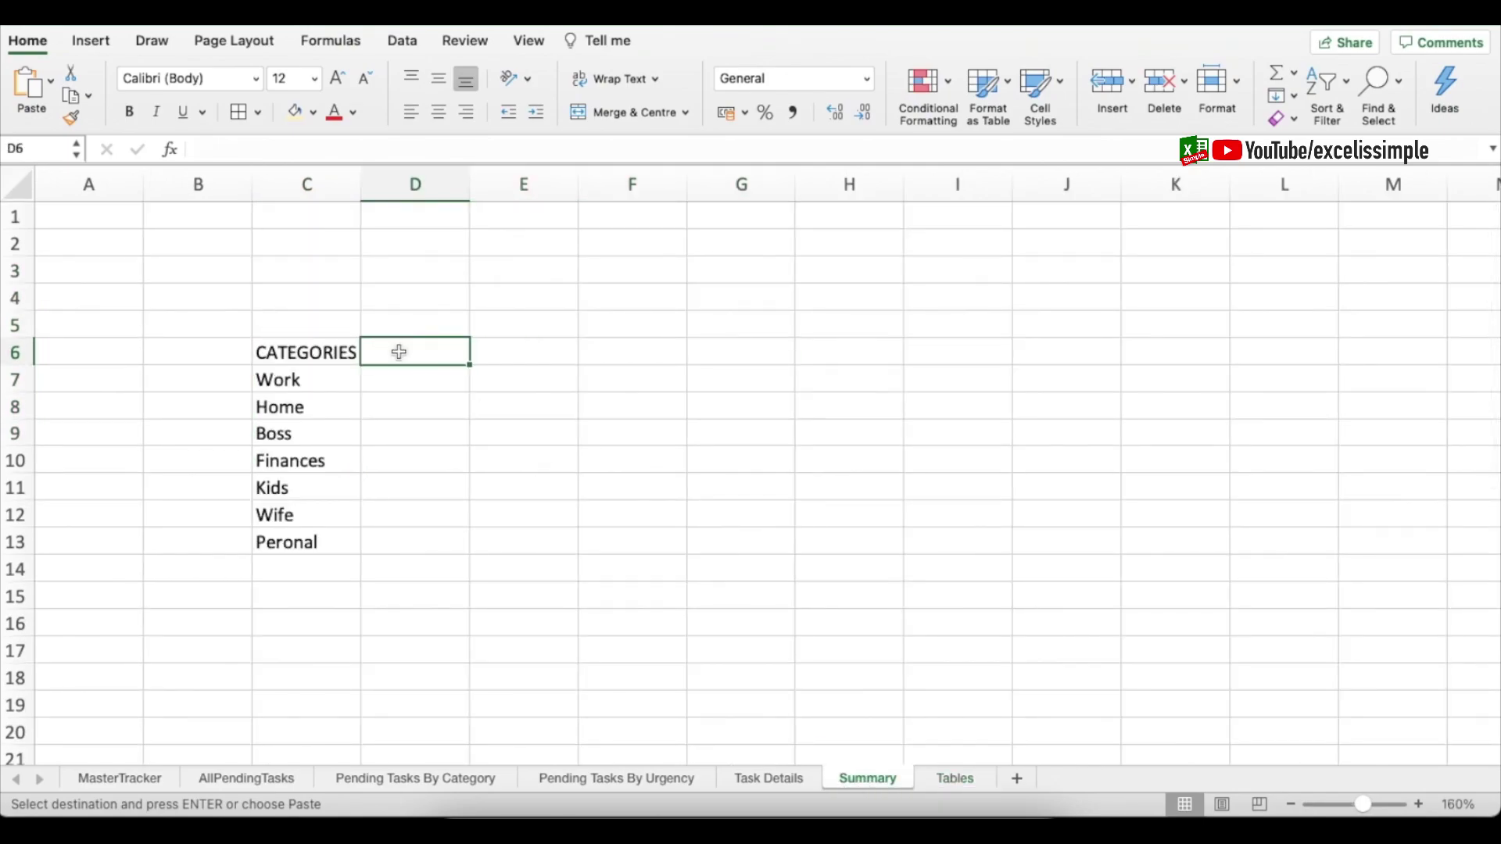
right_click(400, 352)
mouse_move(547, 335)
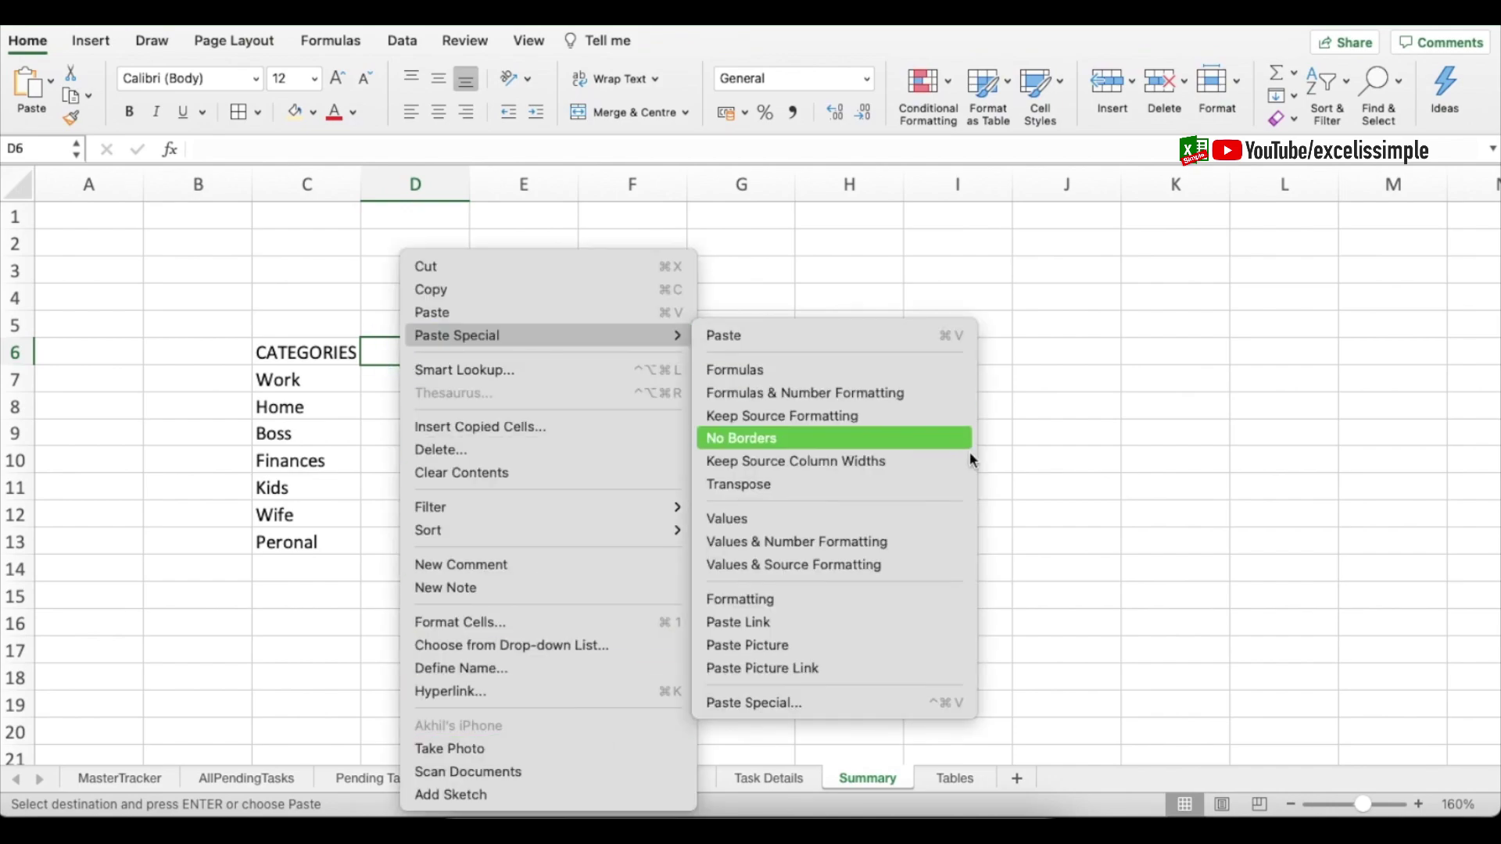
click(782, 703)
click(837, 744)
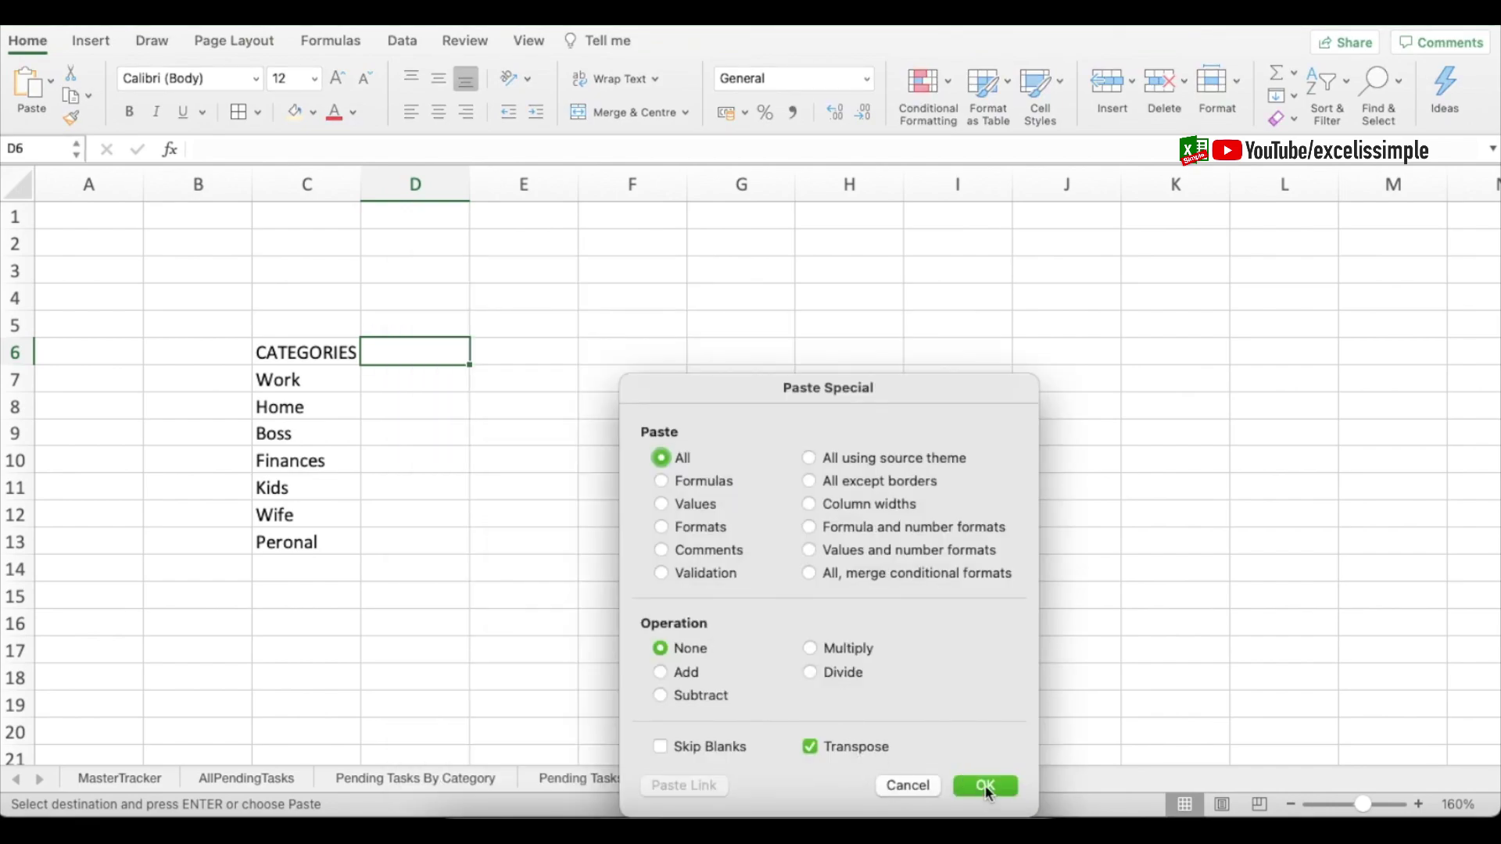
click(987, 786)
click(638, 514)
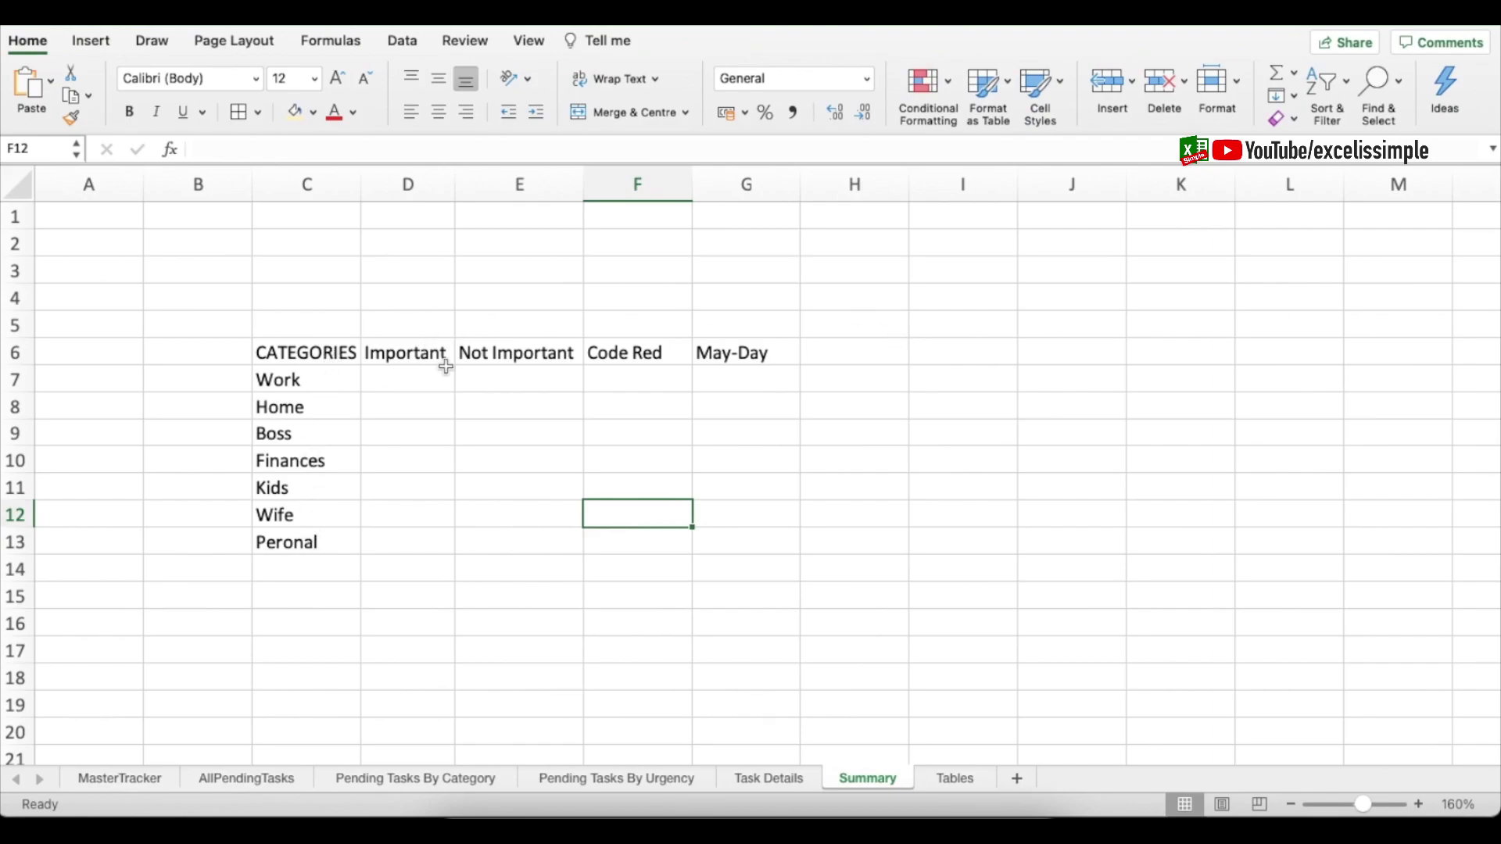
click(412, 381)
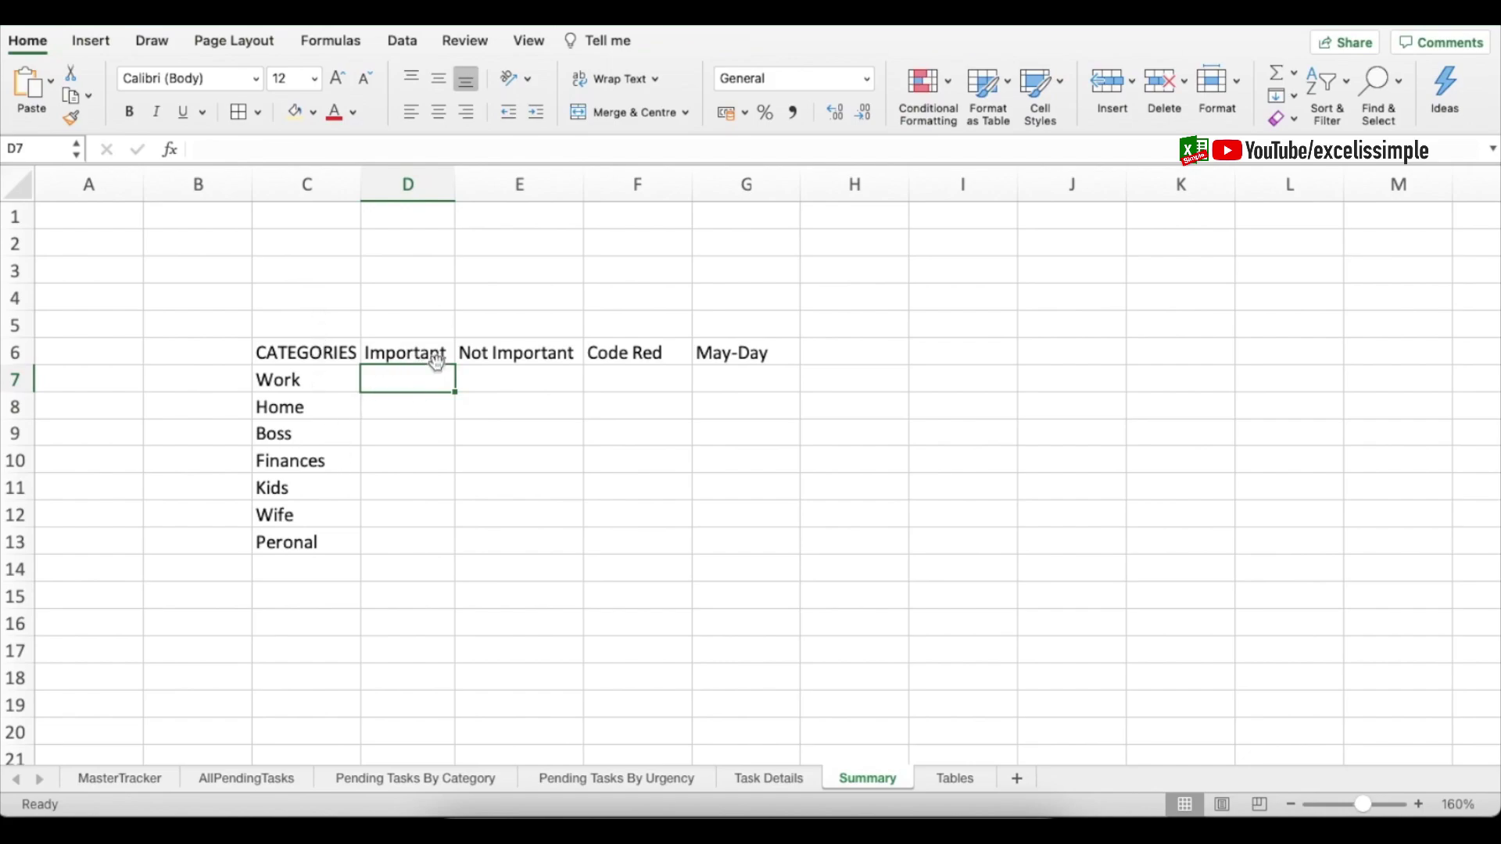
- Start a COUNTIFS formula in D7 of Summary, matching column D of AllPendingTasks against the category in C7
click(378, 434)
click(405, 380)
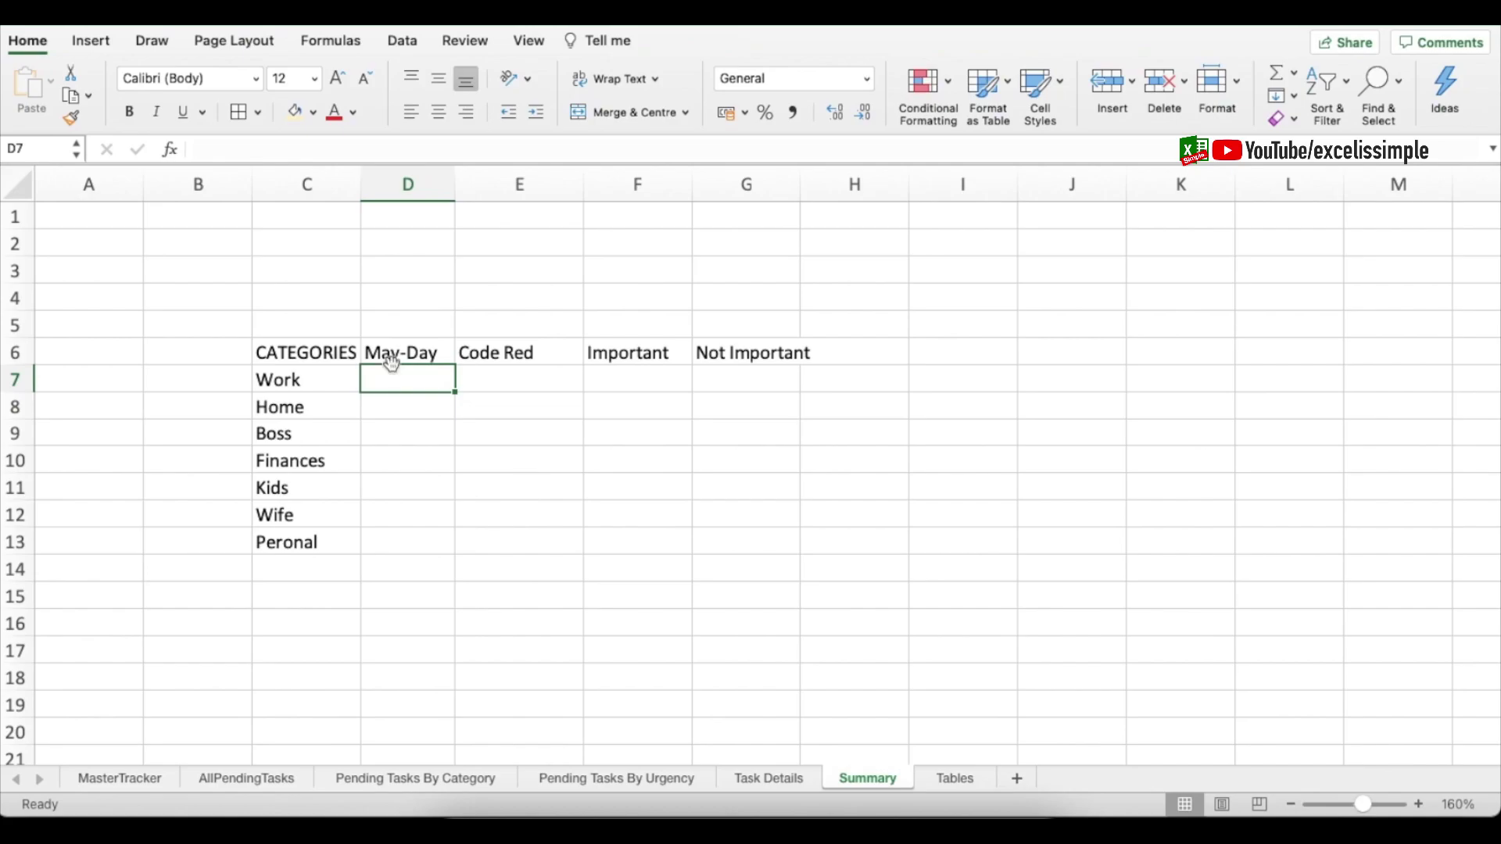
text(=)
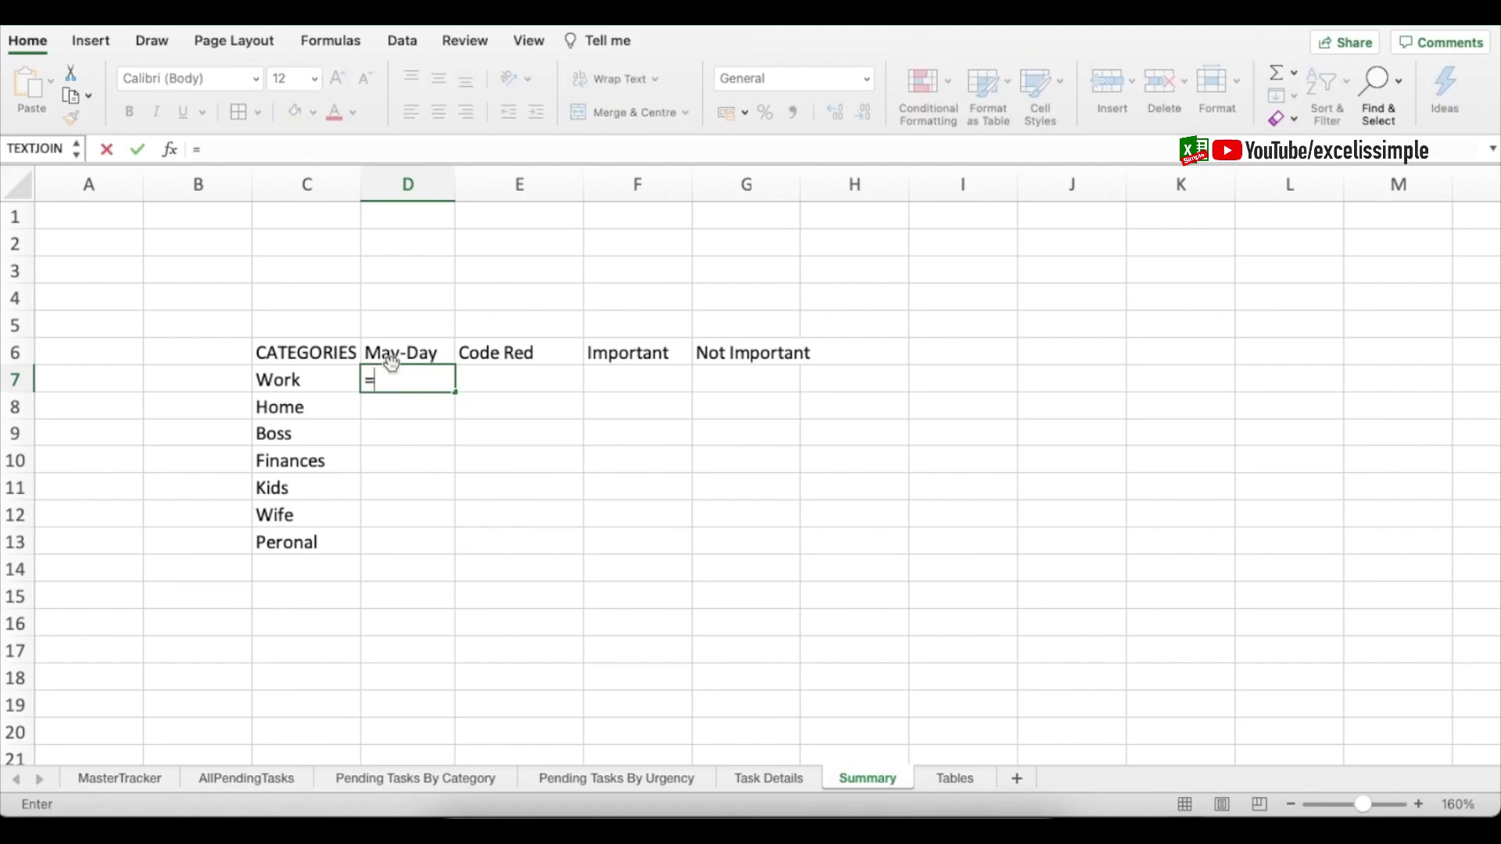
text(countifs()
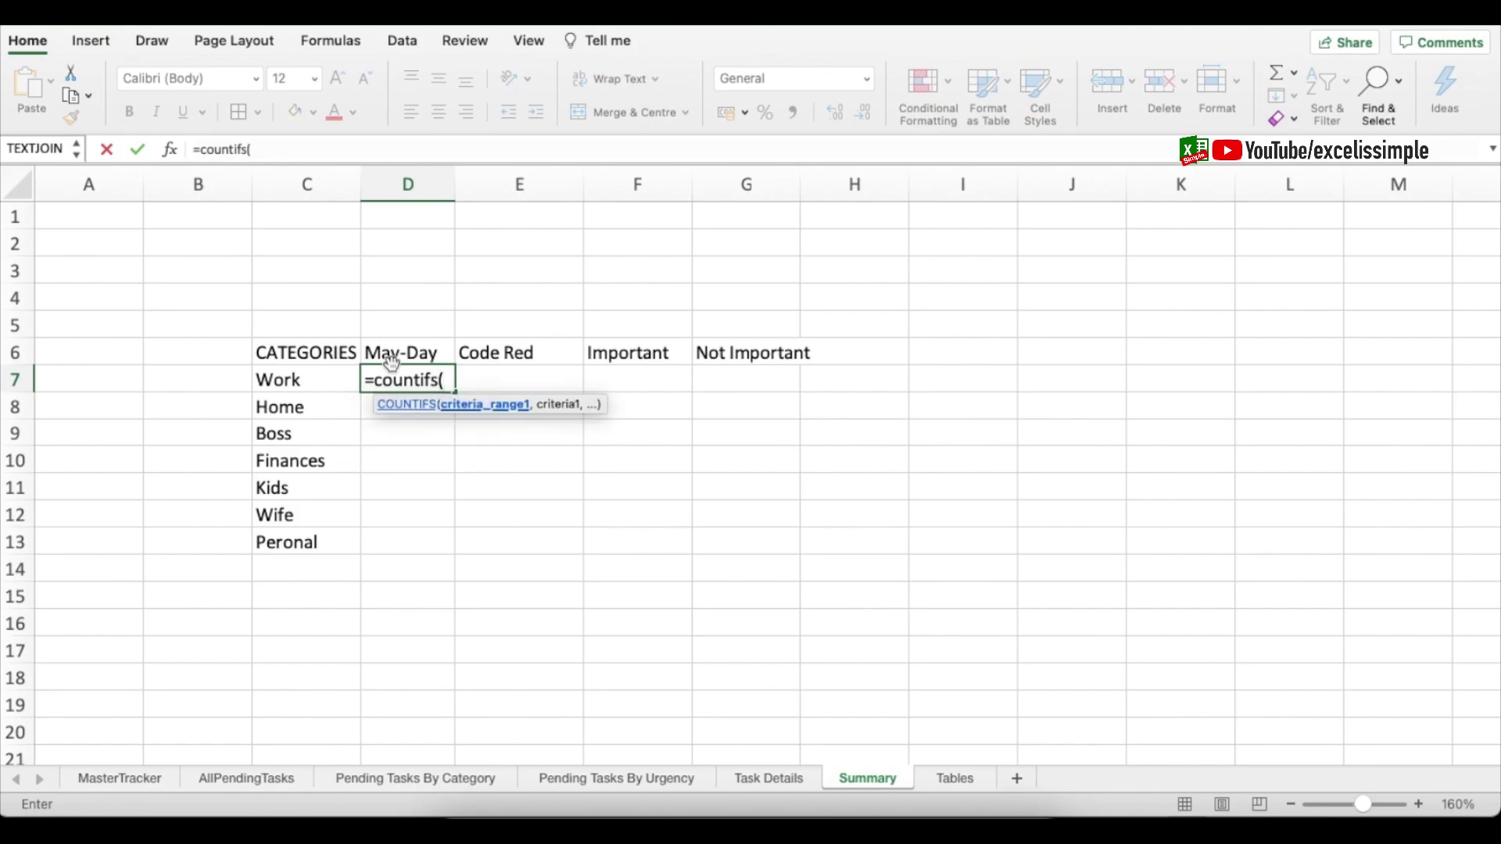
click(312, 385)
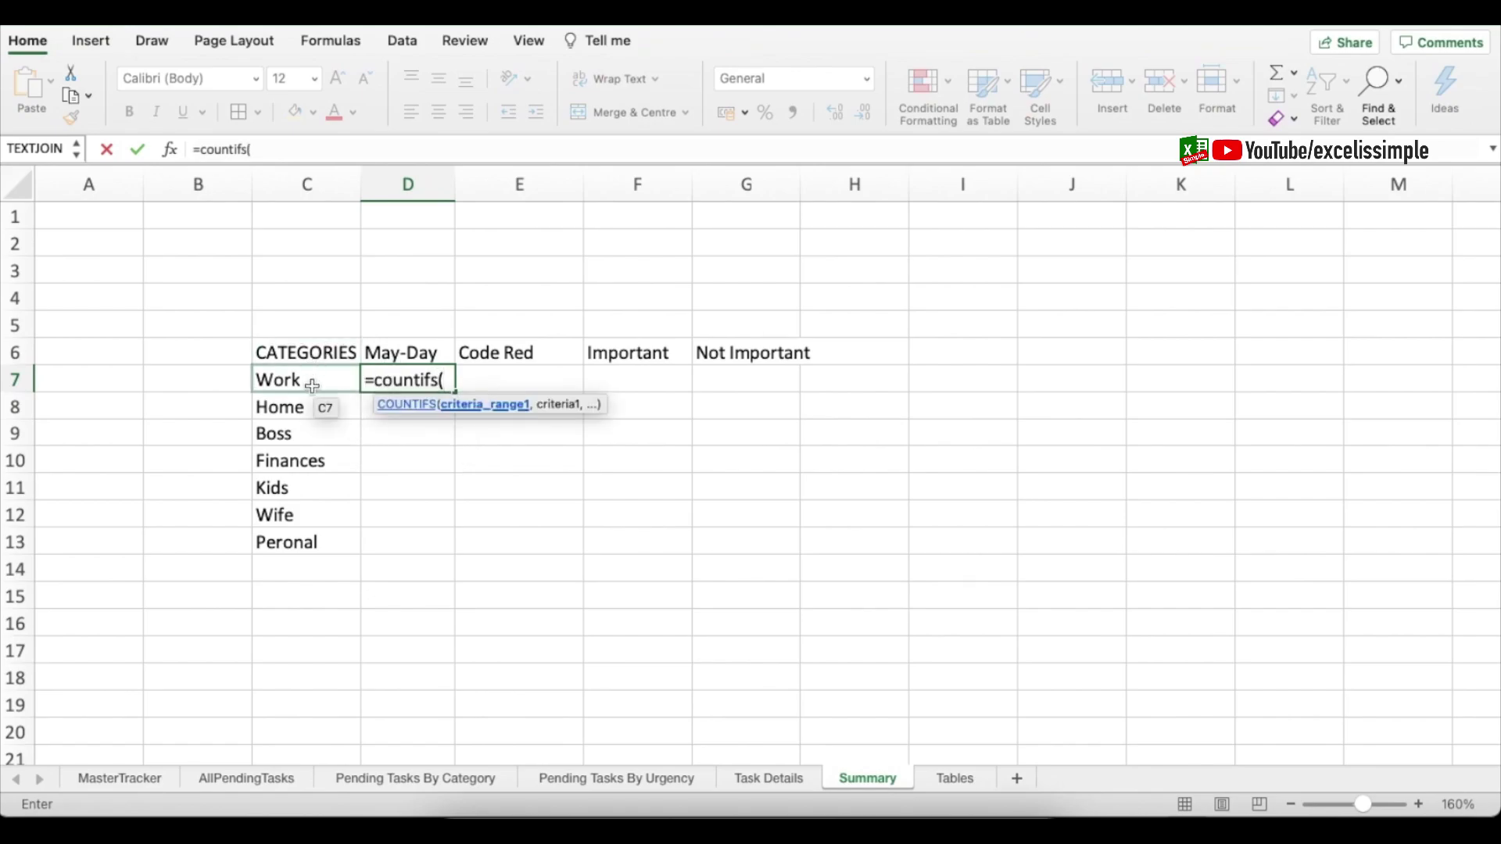
click(243, 779)
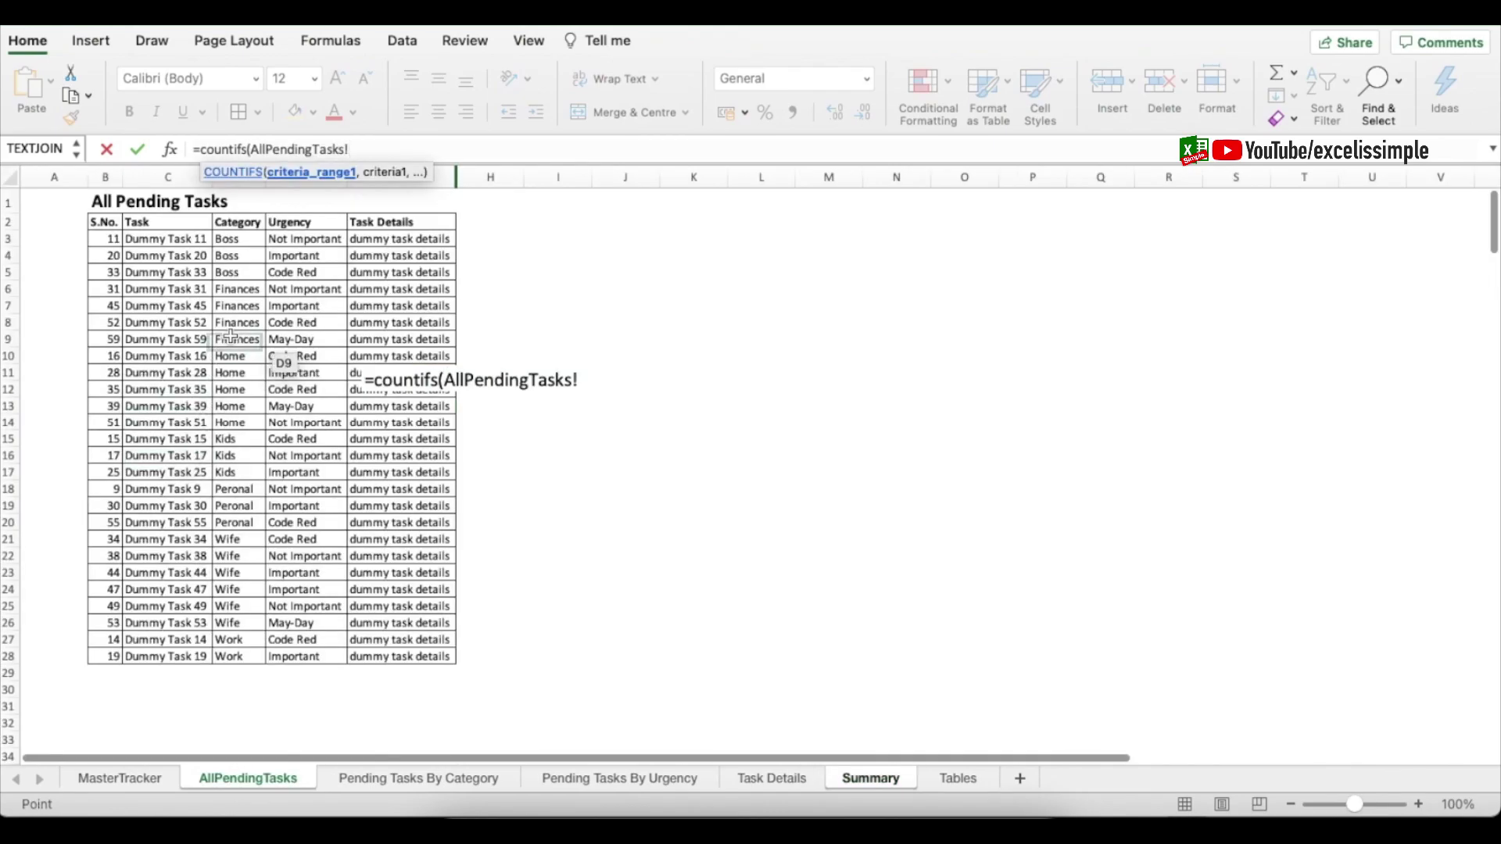
click(242, 185)
text(,)
click(871, 779)
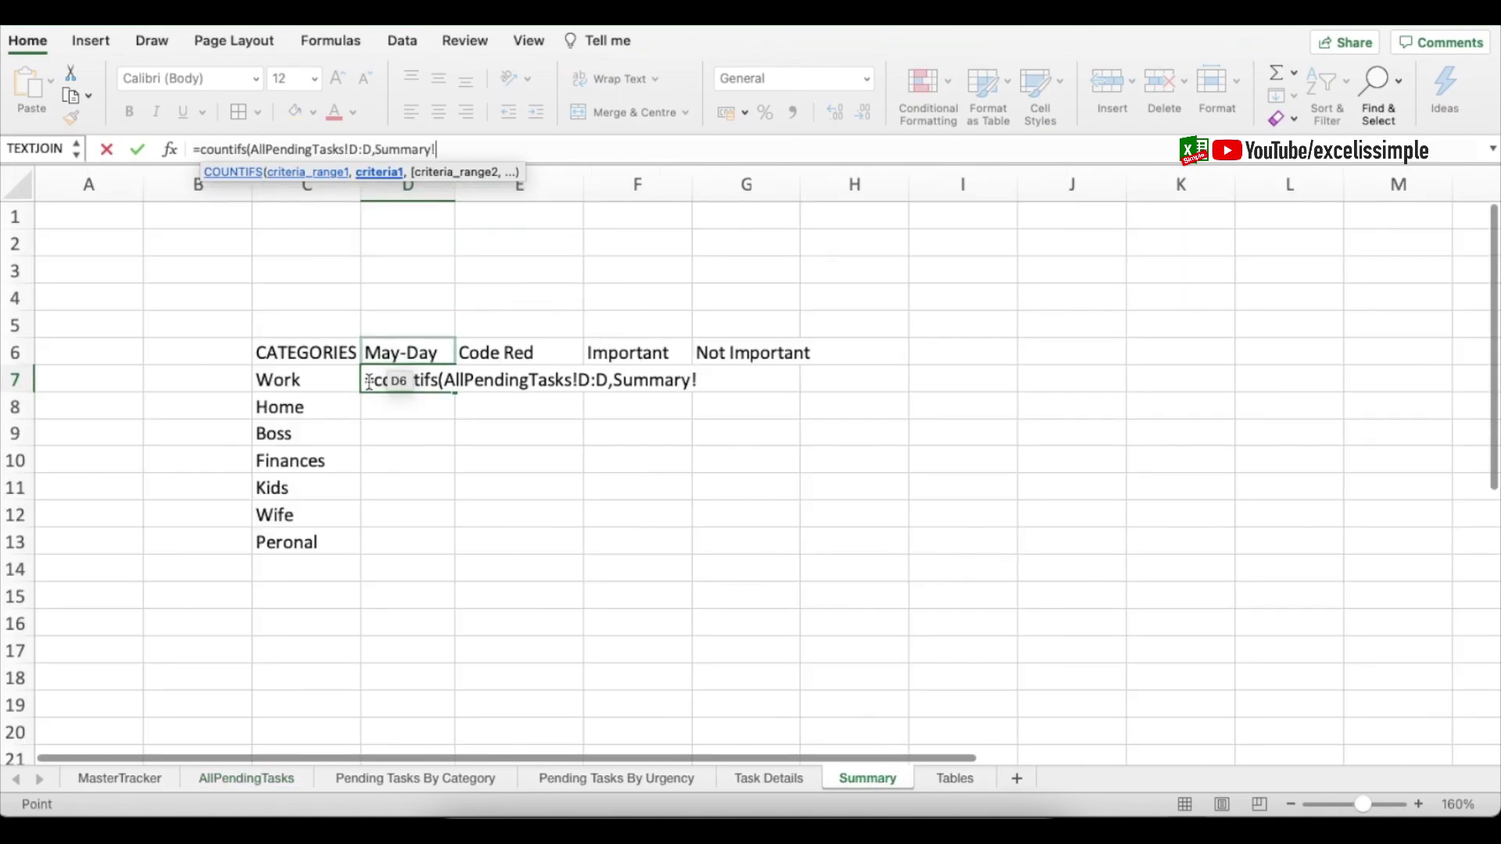
click(321, 378)
text(,)
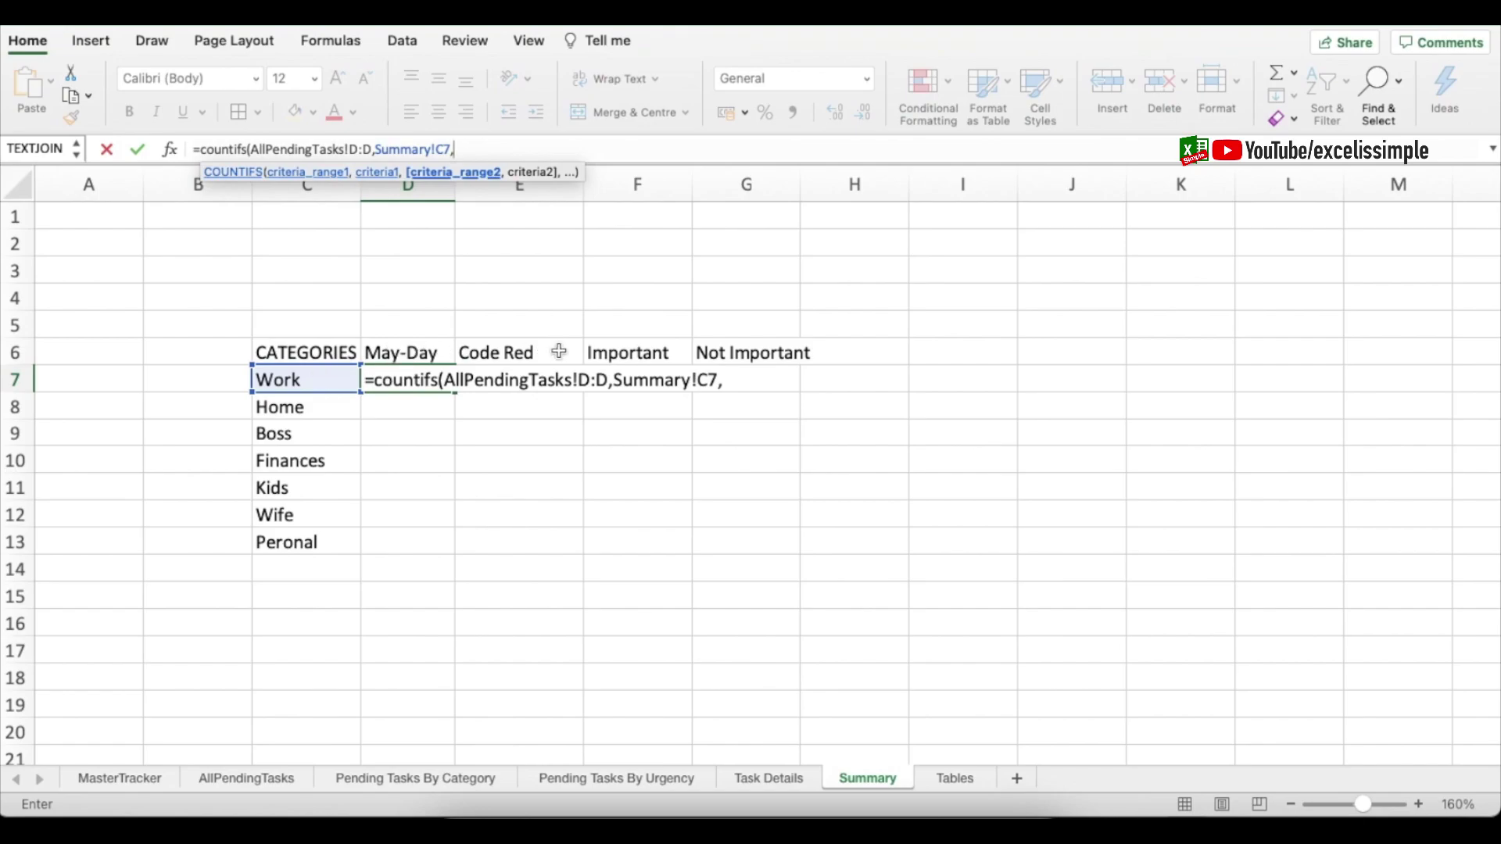
- Complete the COUNTIFS formula with a second criterion matching column E of AllPendingTasks against the urgency heading in D6
click(275, 779)
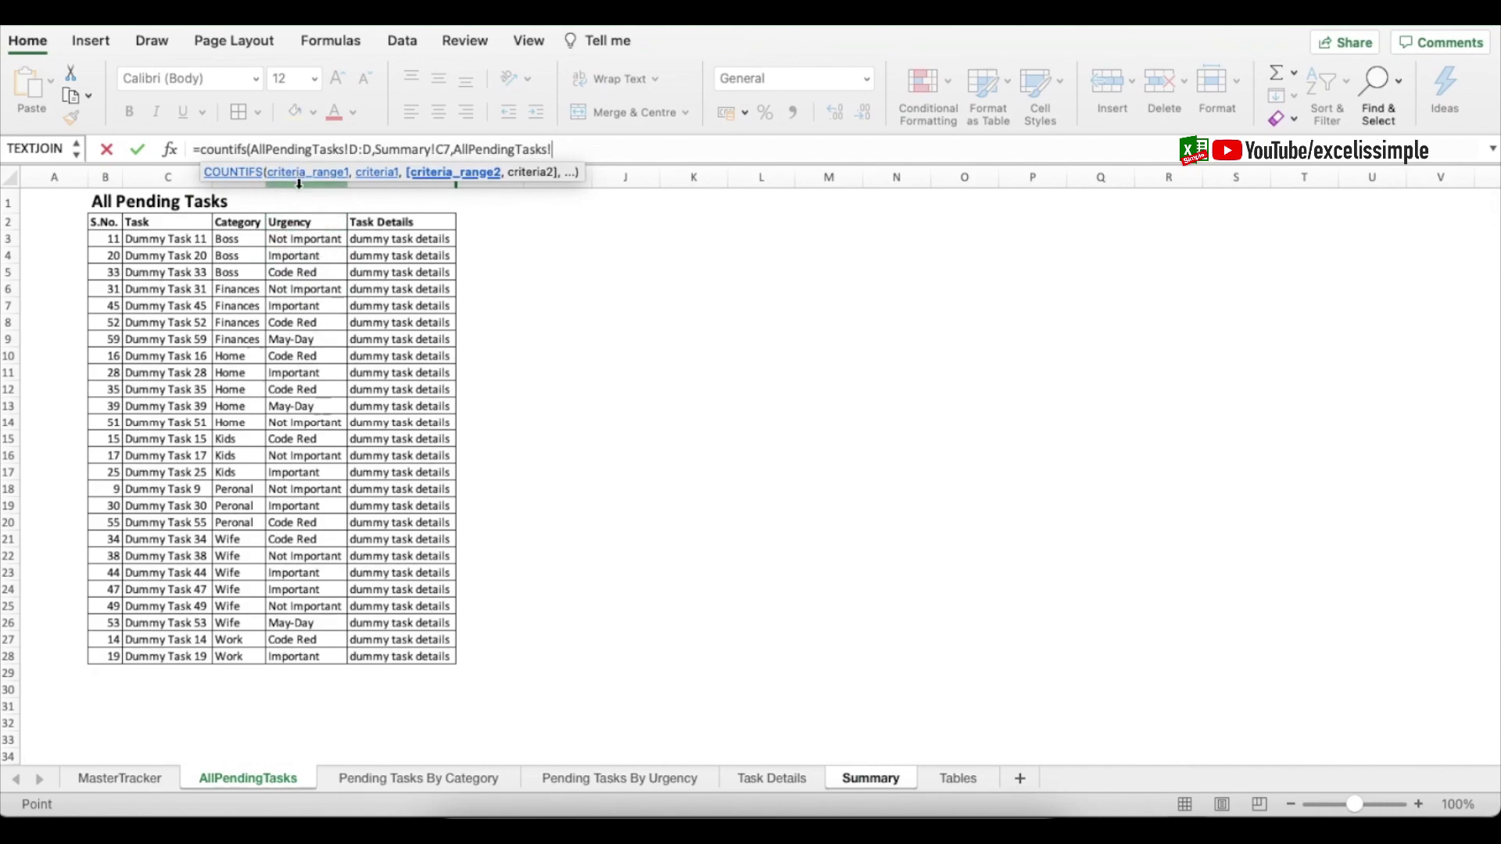
click(297, 187)
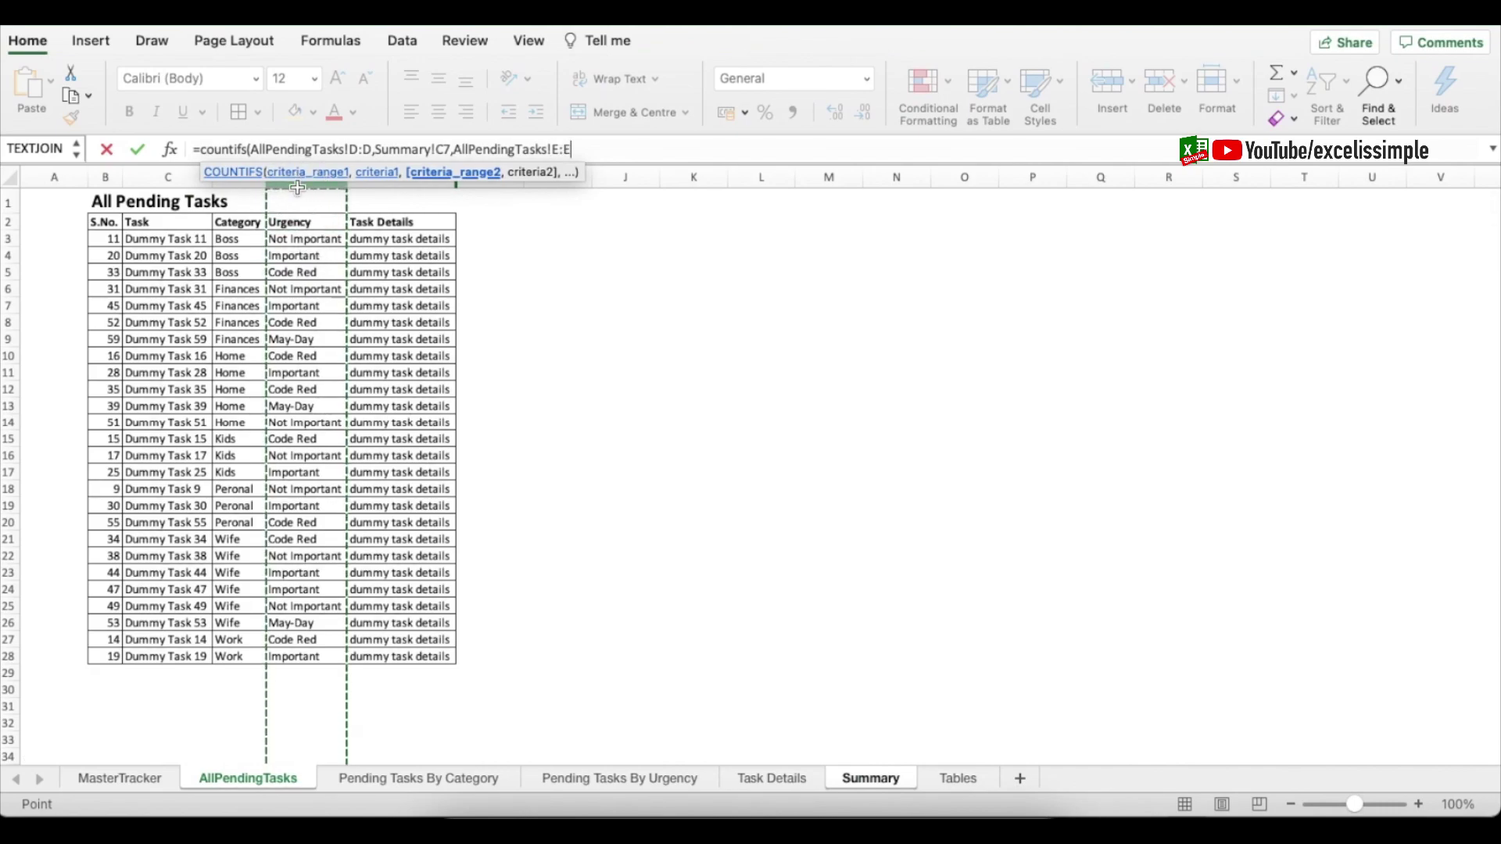
text(,)
click(866, 778)
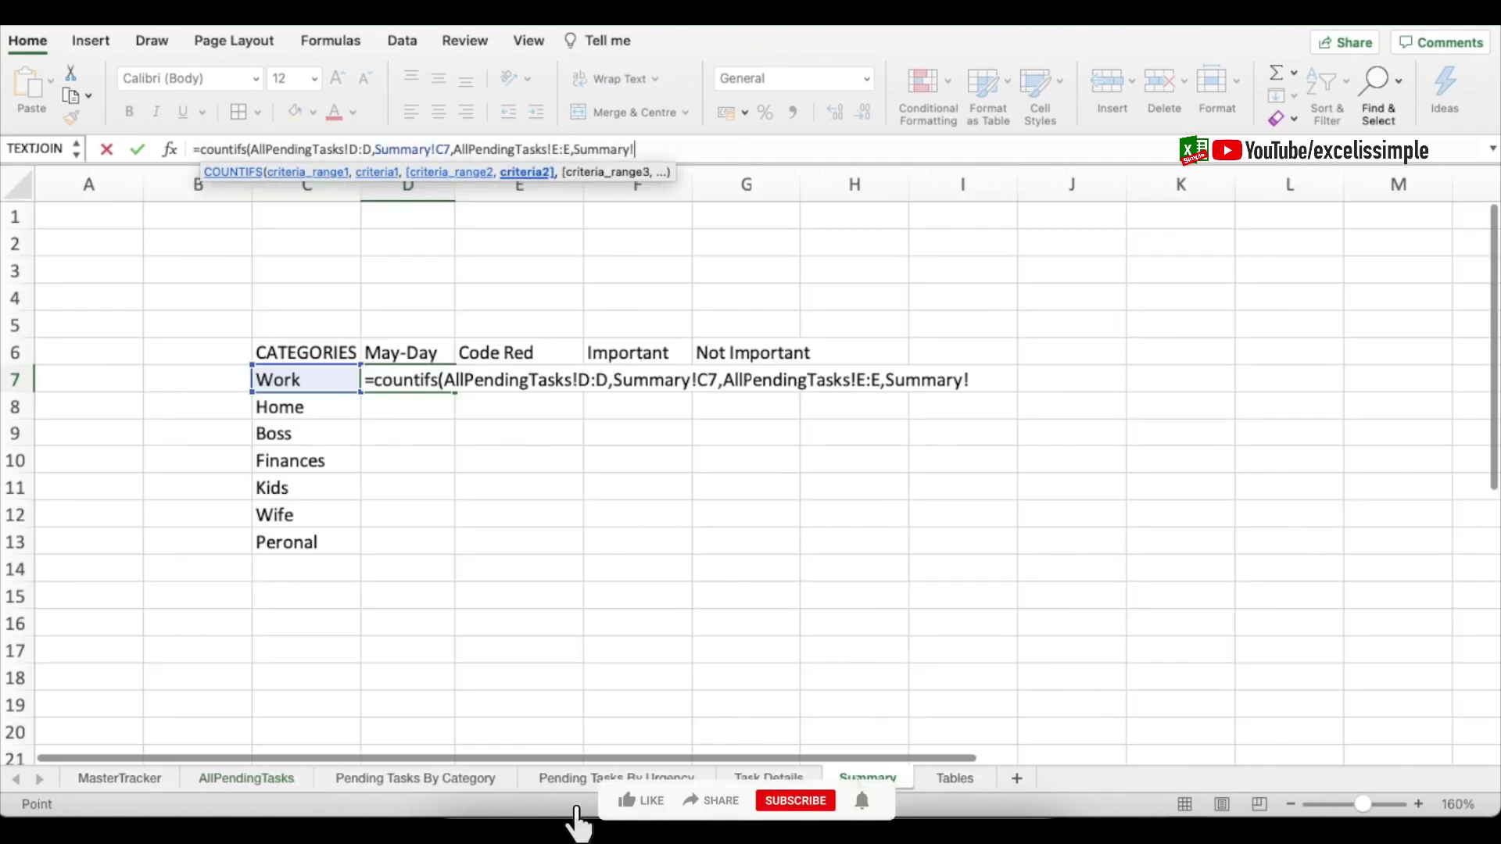
click(422, 351)
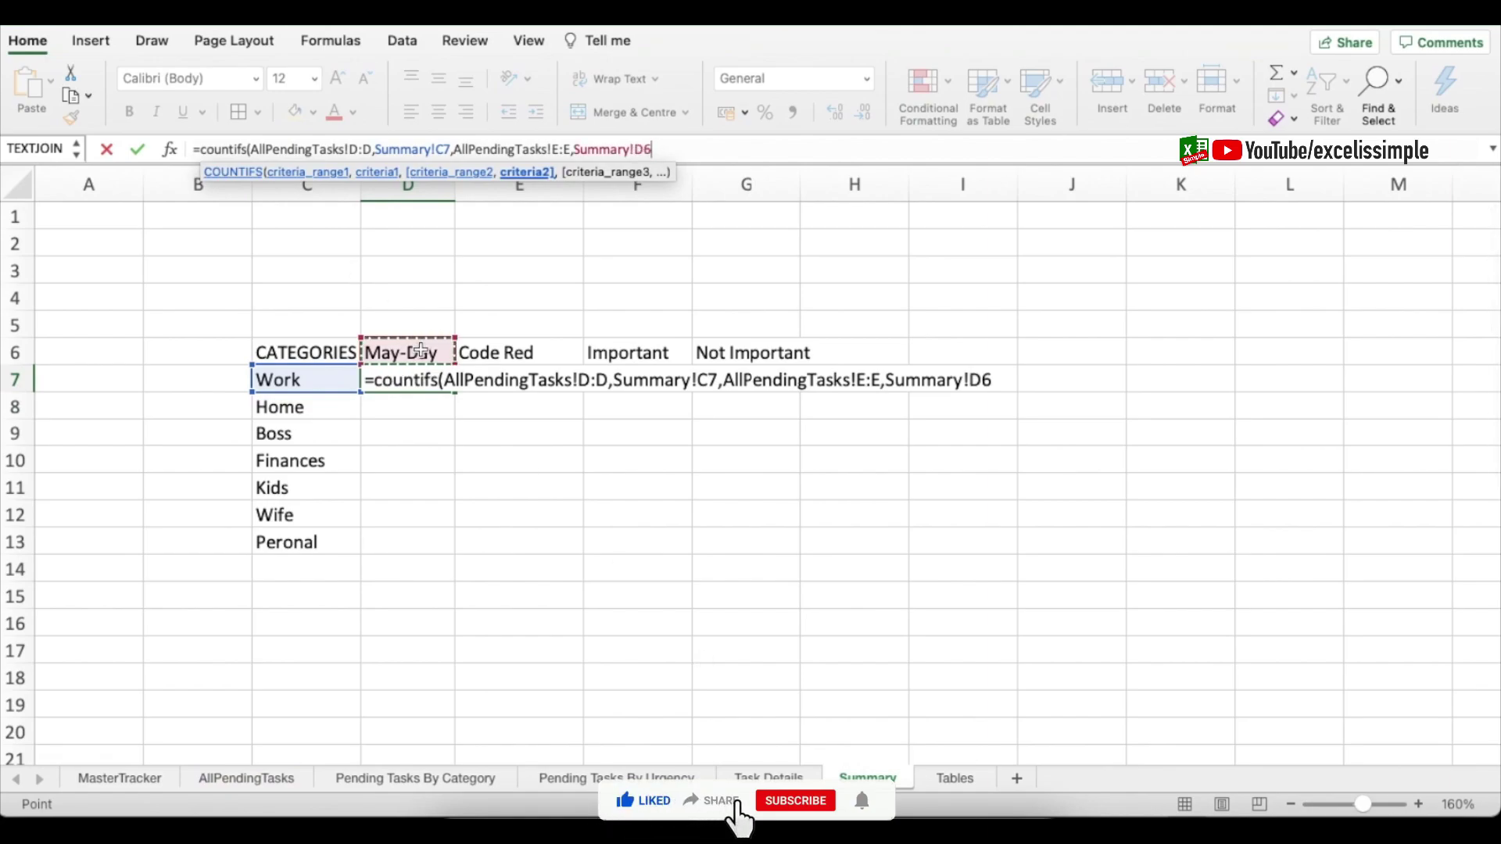
text())
key(Return)
click(426, 380)
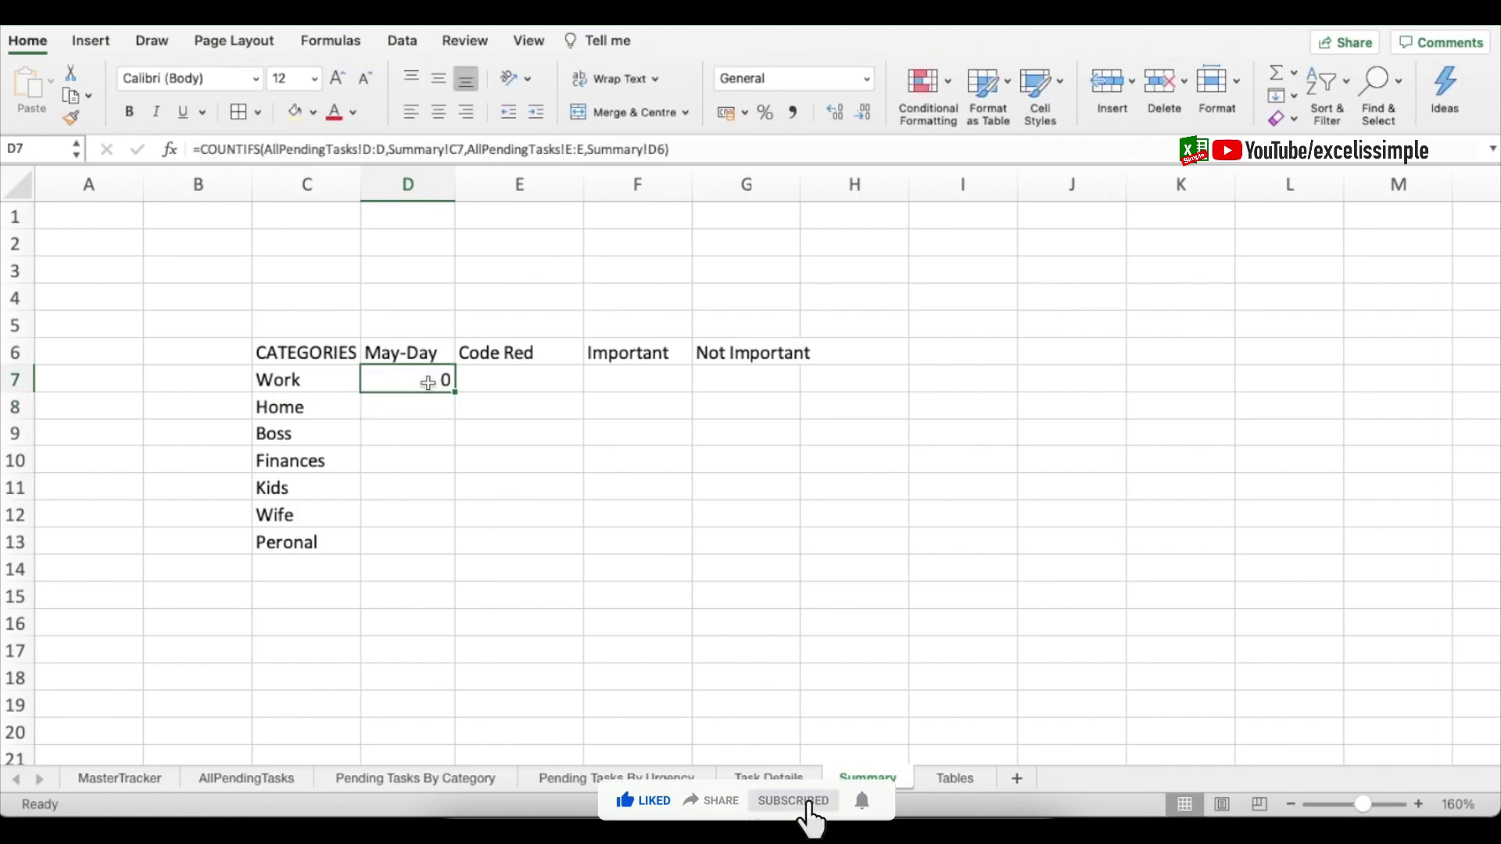
- Edit the D7 formula to lock the first criteria pair as AllPendingTasks!$D:$D and Summary!$C7
mouse_move(429, 383)
mouse_down()
mouse_move(633, 448)
mouse_move(784, 523)
mouse_move(767, 542)
mouse_up()
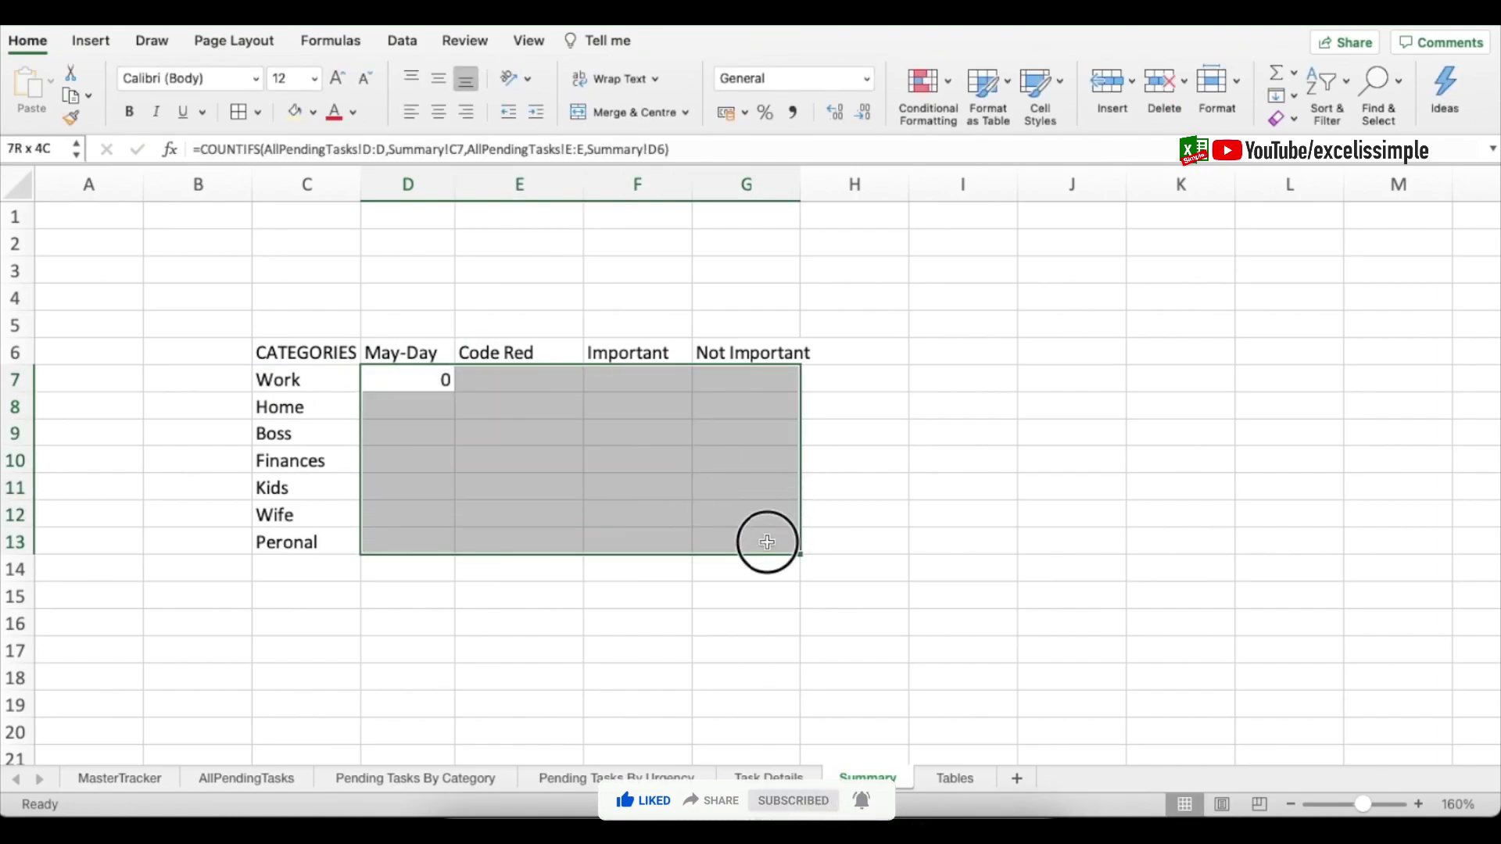
mouse_move(767, 542)
mouse_down()
mouse_move(493, 318)
mouse_move(429, 389)
mouse_up()
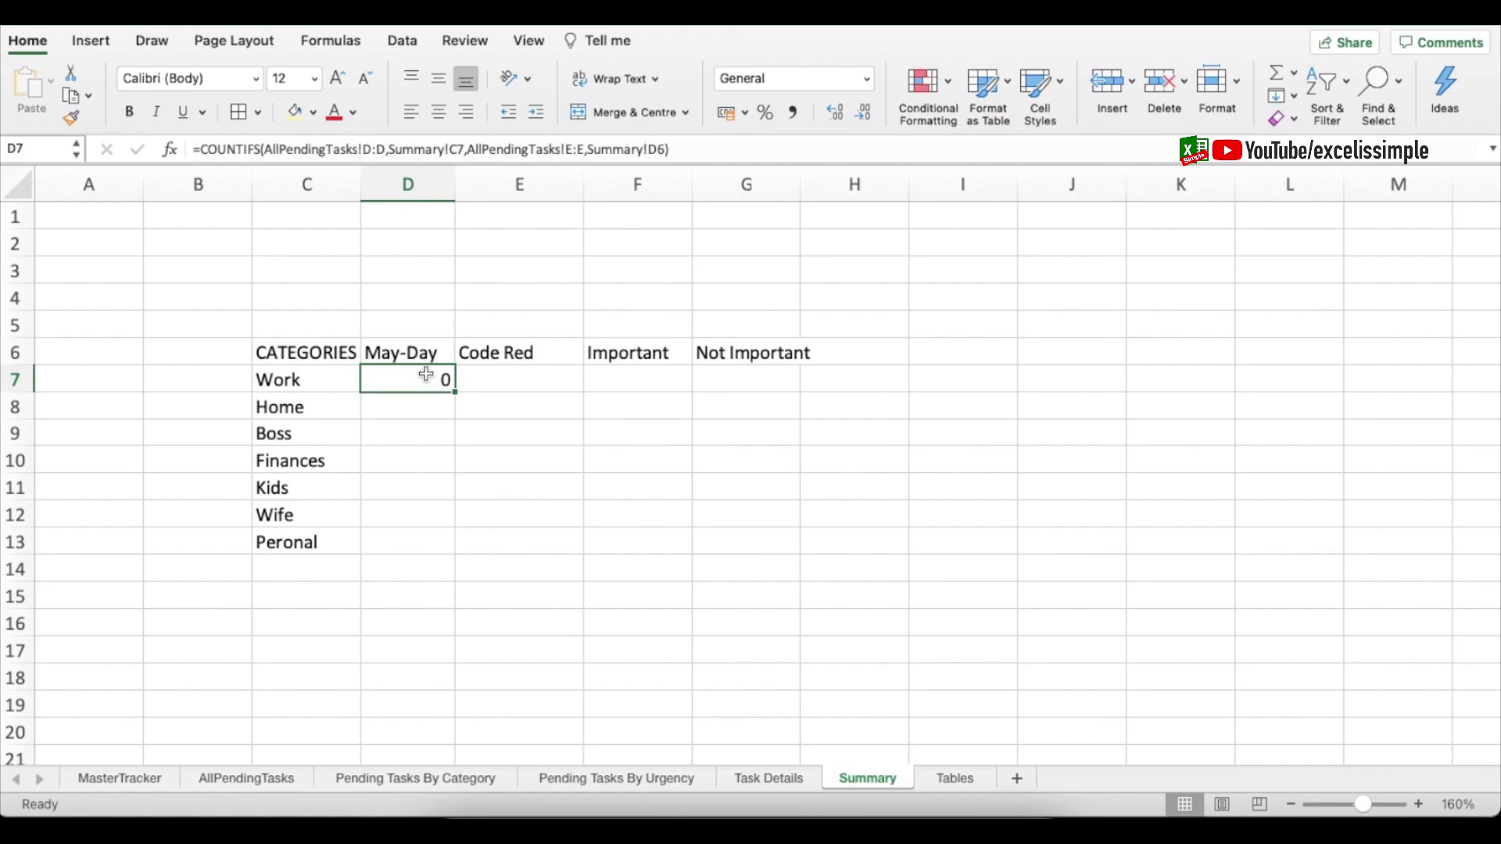
double_click(428, 388)
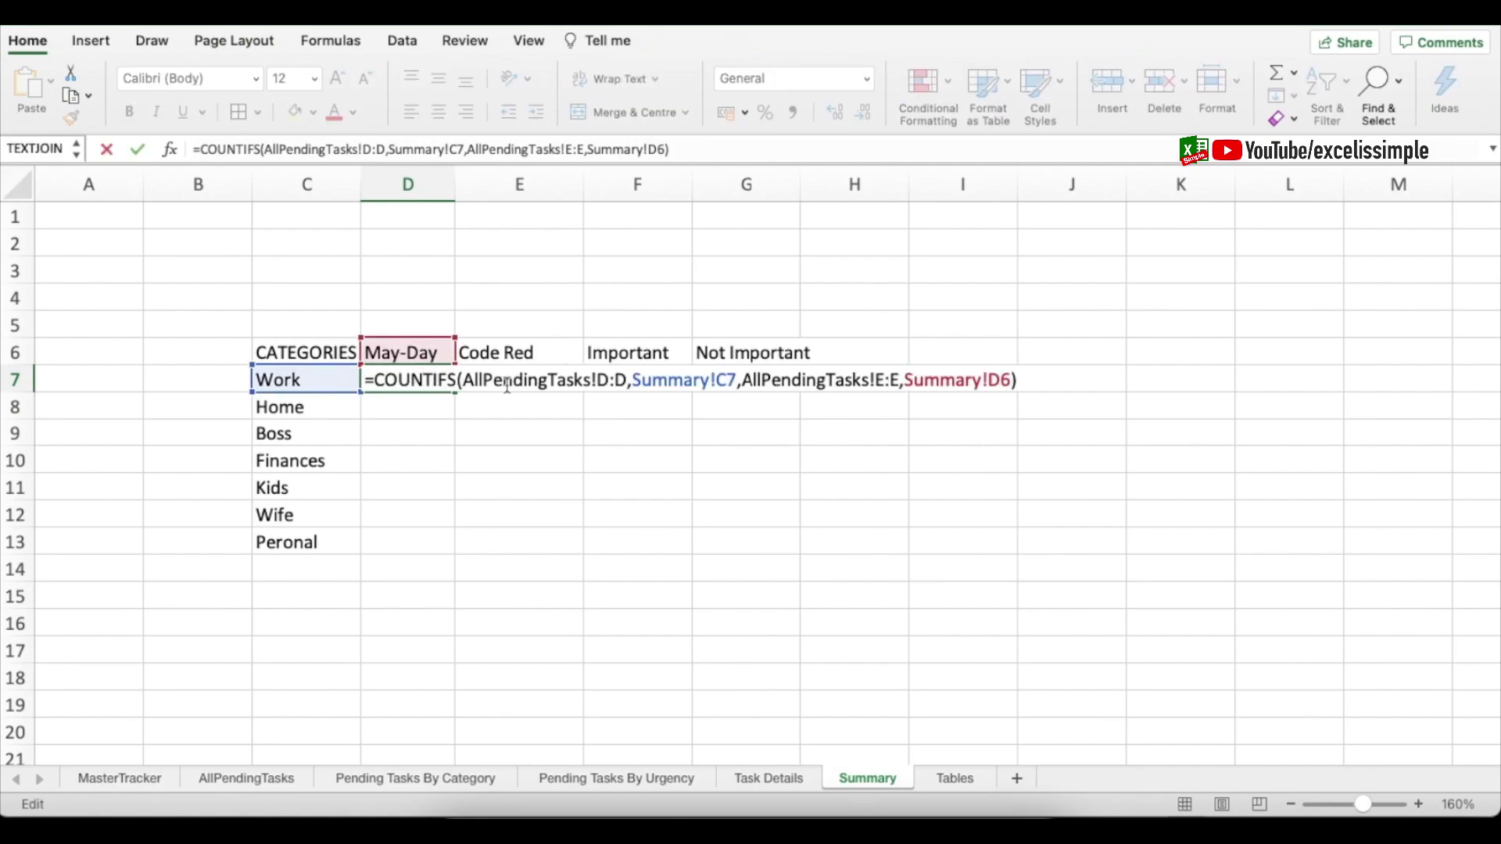
click(598, 381)
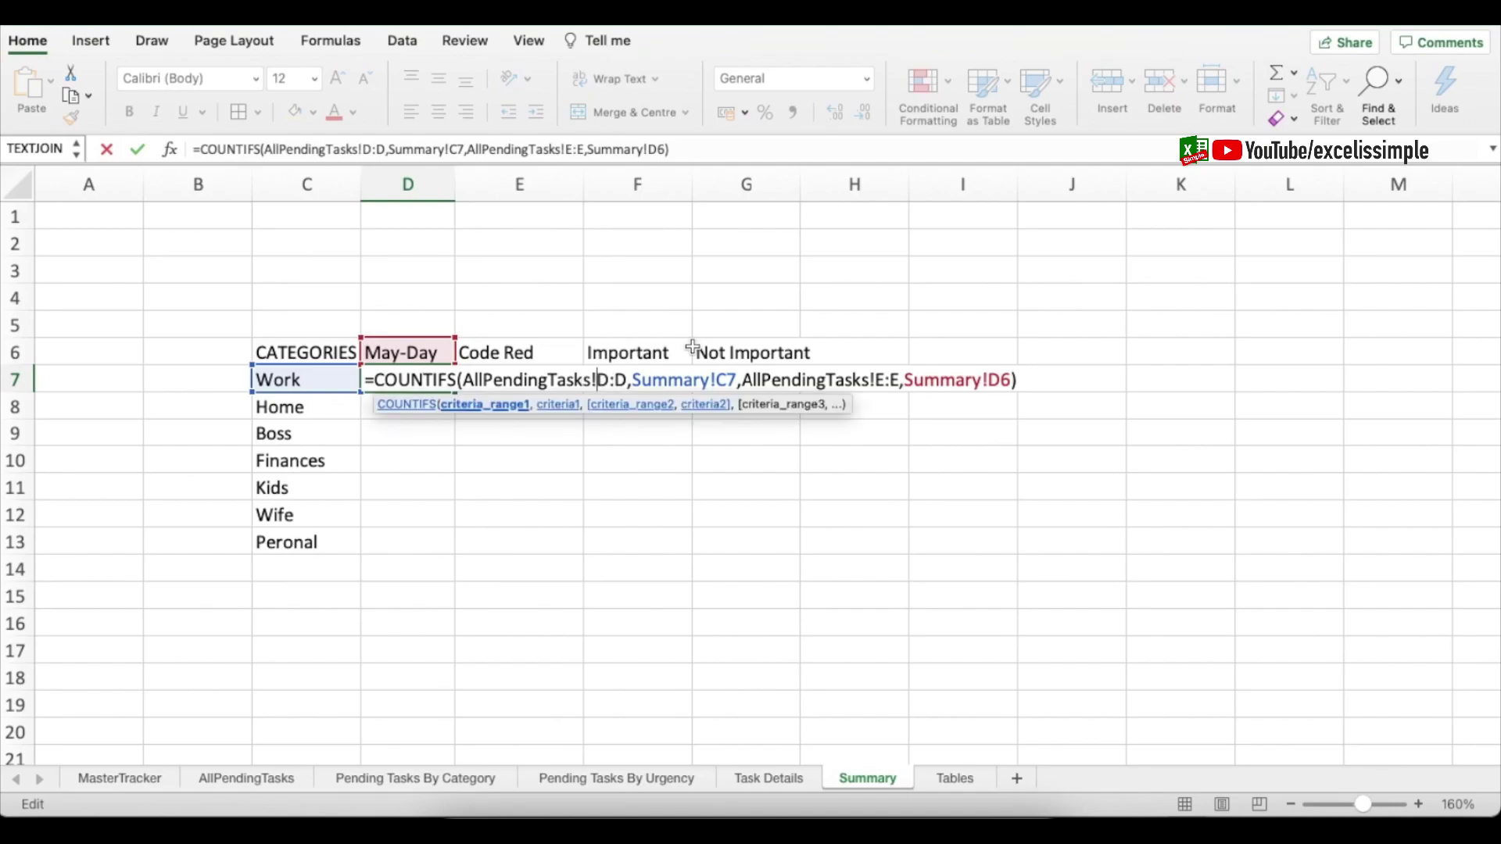
text($)
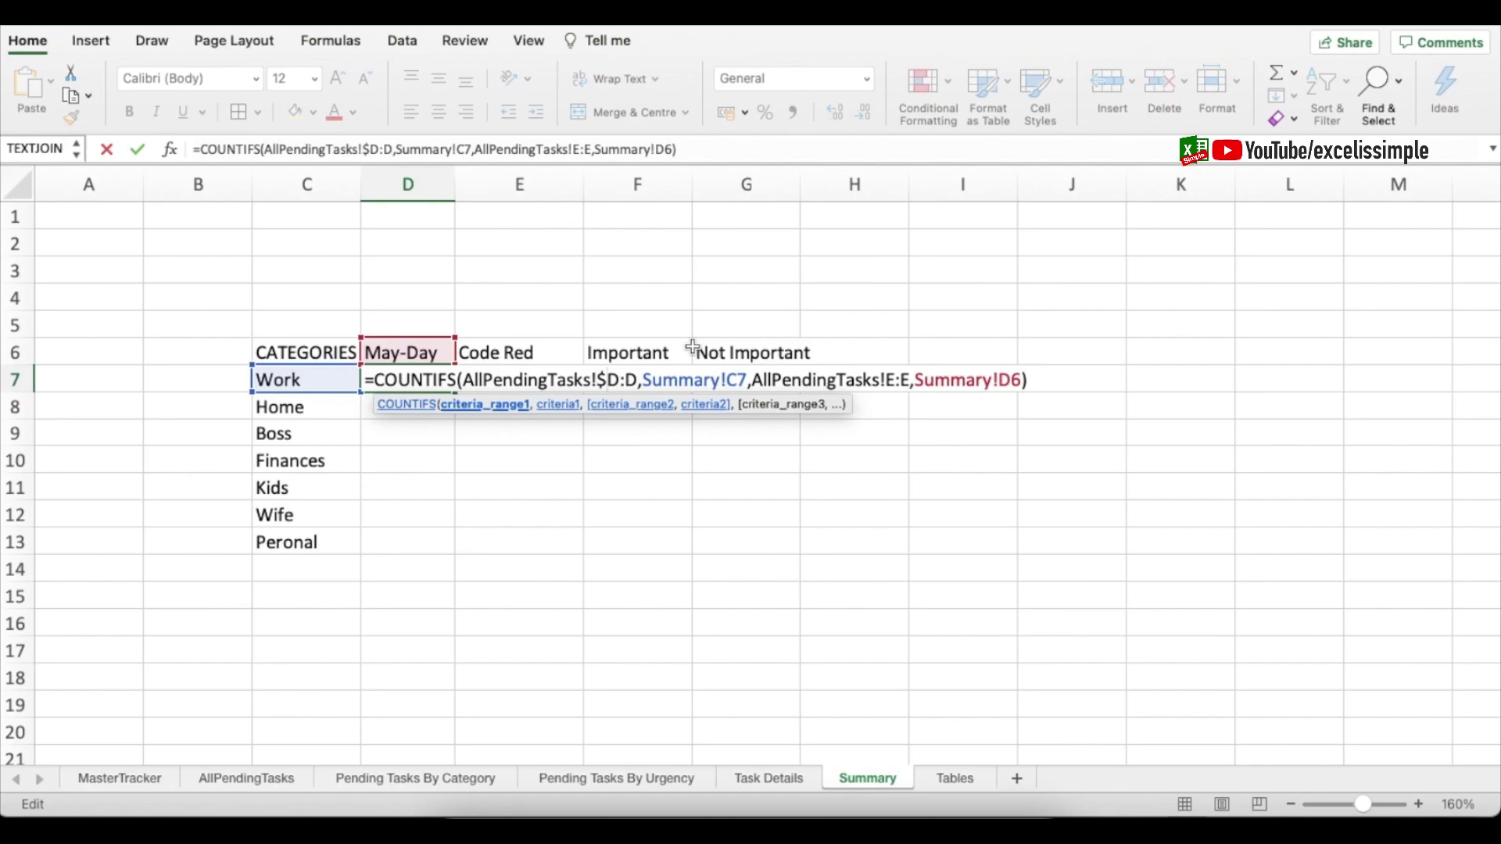
key(Right)
text($)
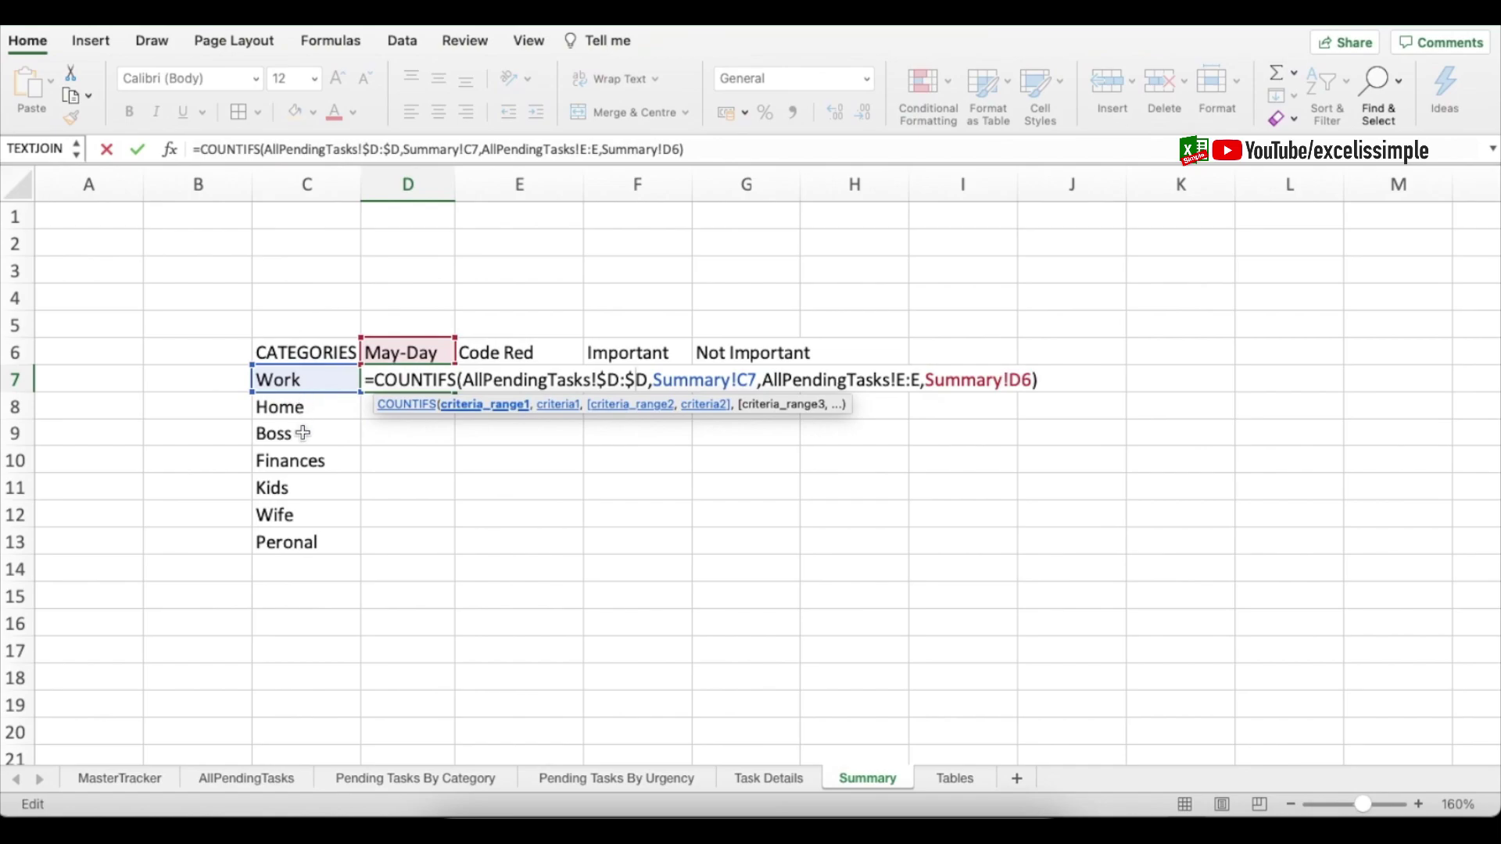
click(737, 381)
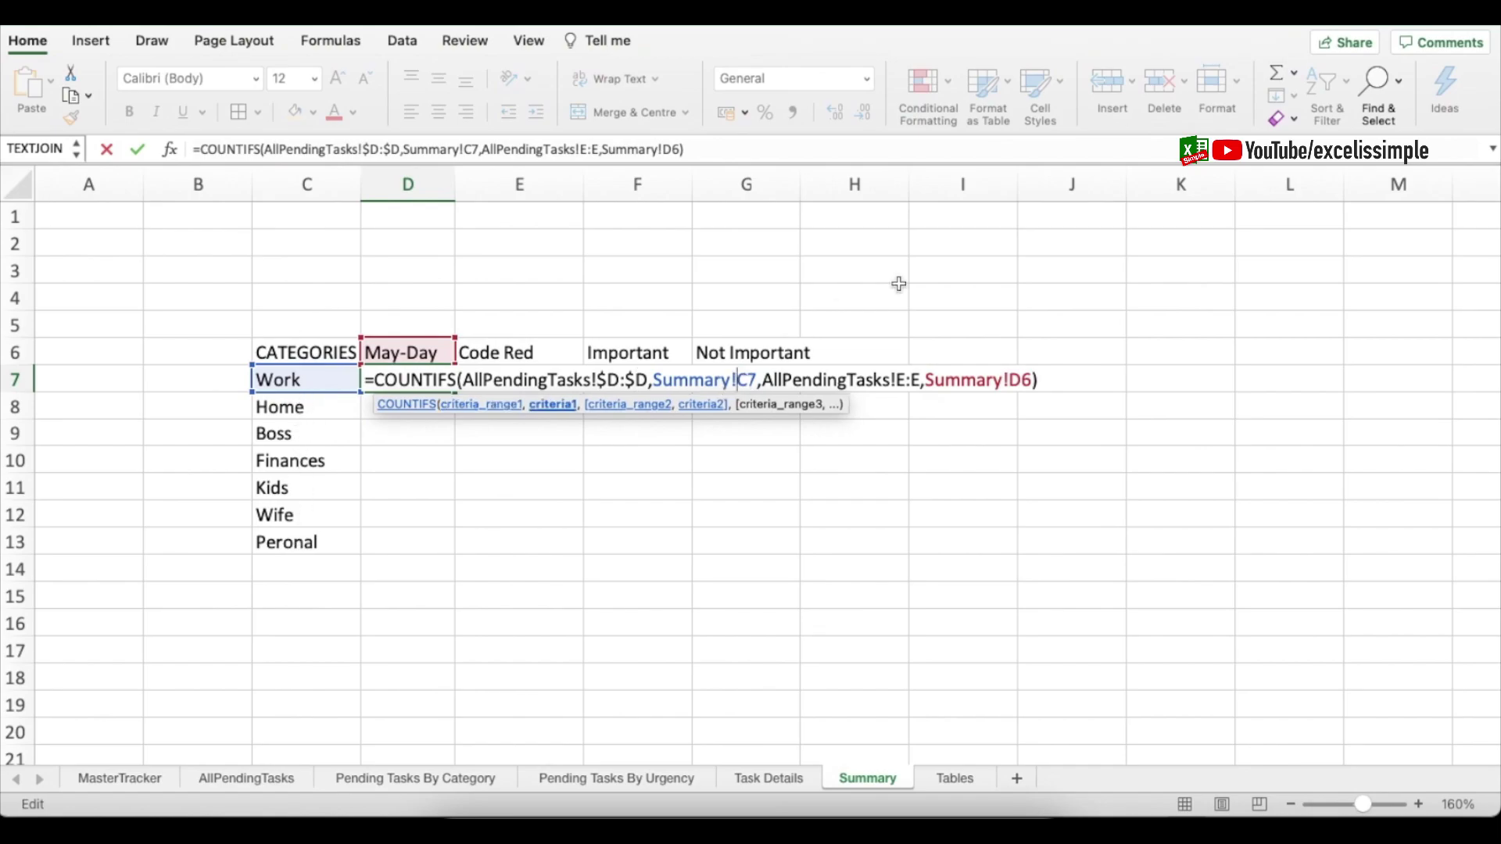
text($)
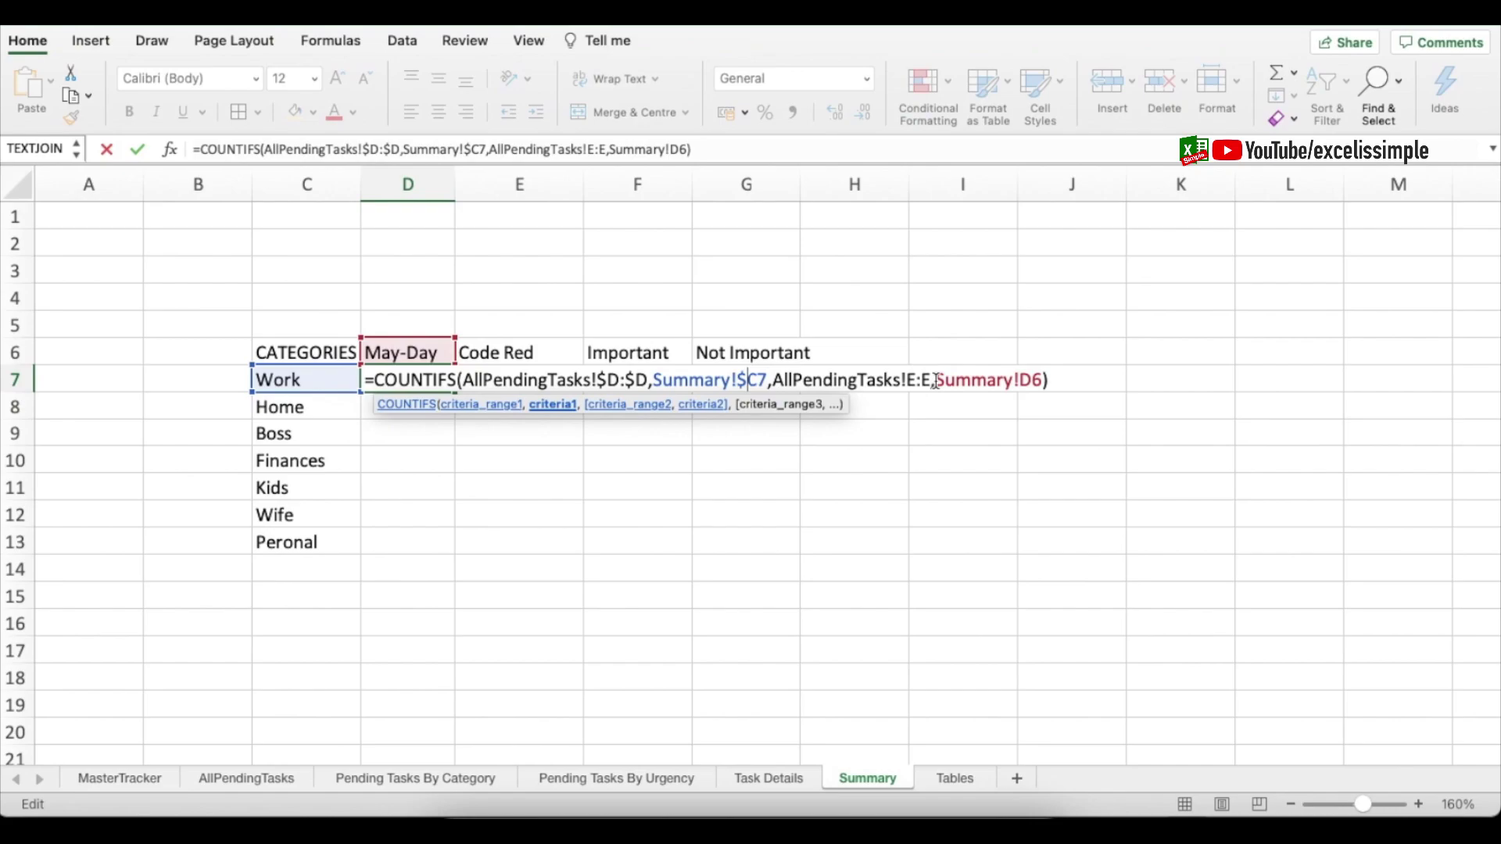
- Lock the second criteria pair in the D7 formula as AllPendingTasks!$E:$E and Summary!D$6
click(908, 381)
text($)
key(Right)
key(Right)
text($)
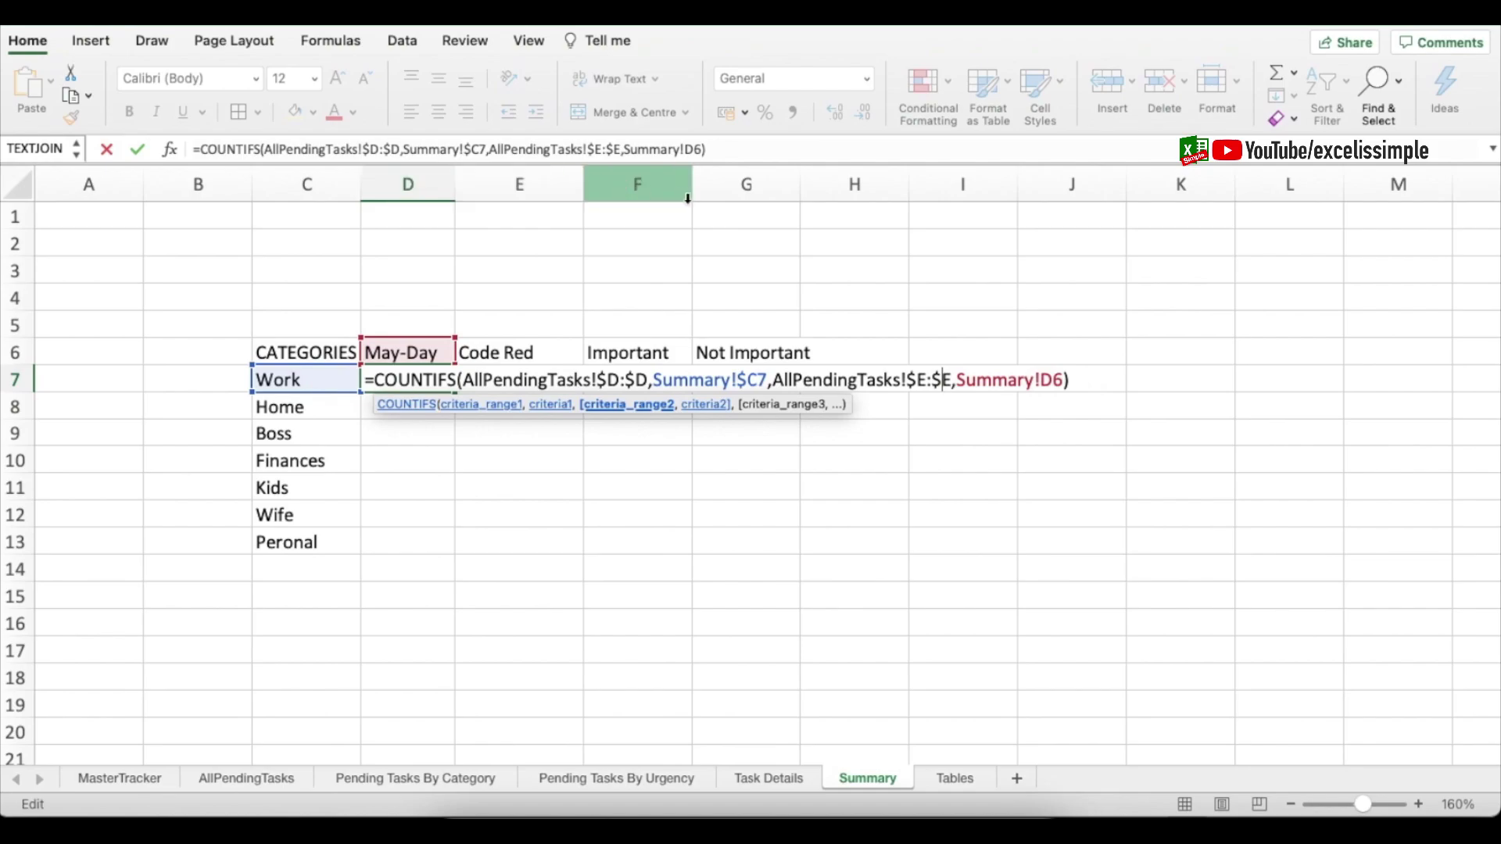
click(1054, 381)
text($)
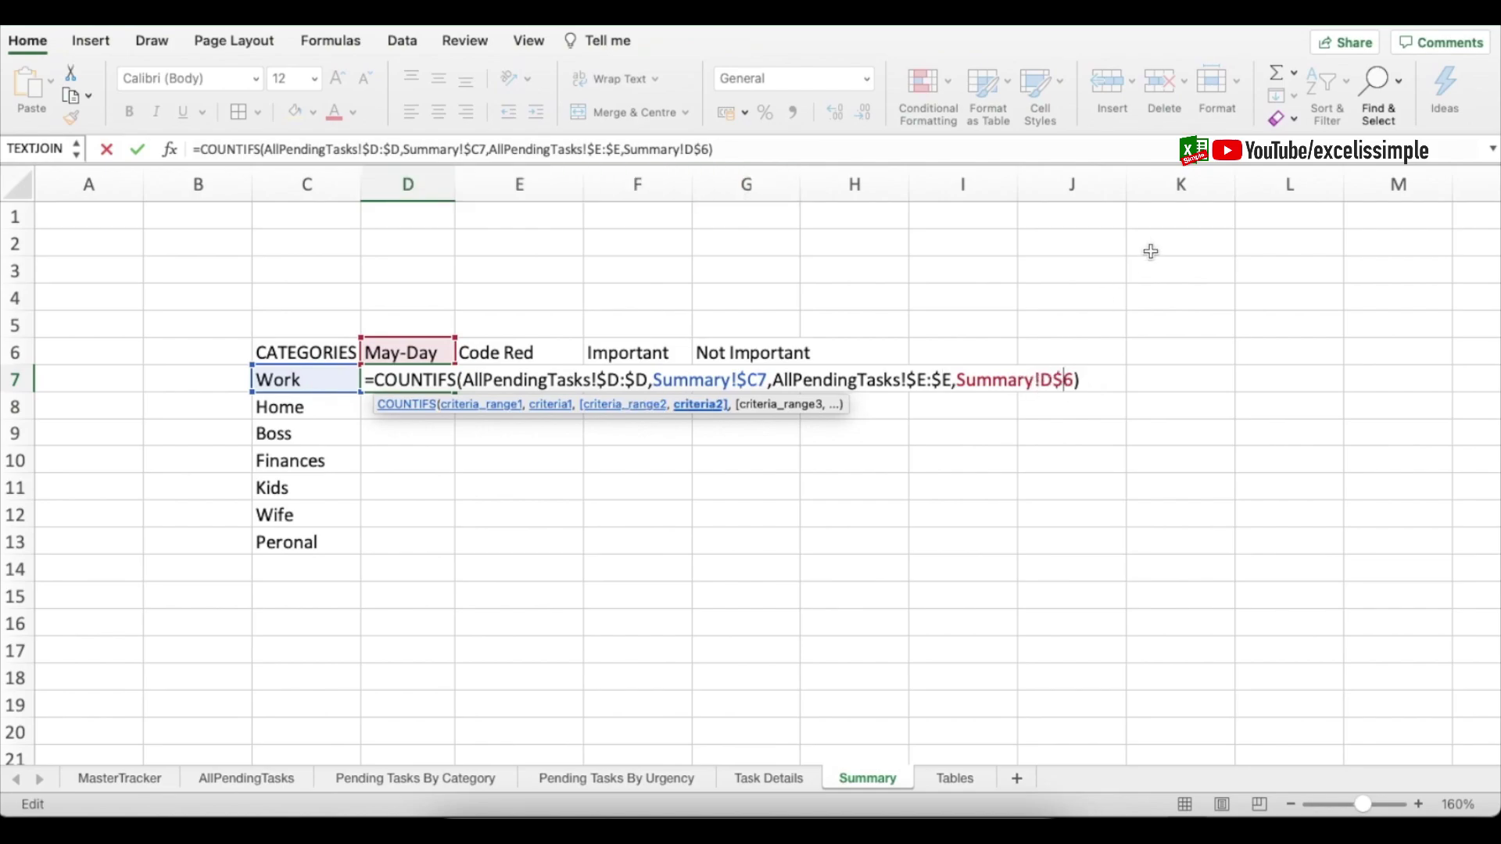
click(1055, 378)
key(Return)
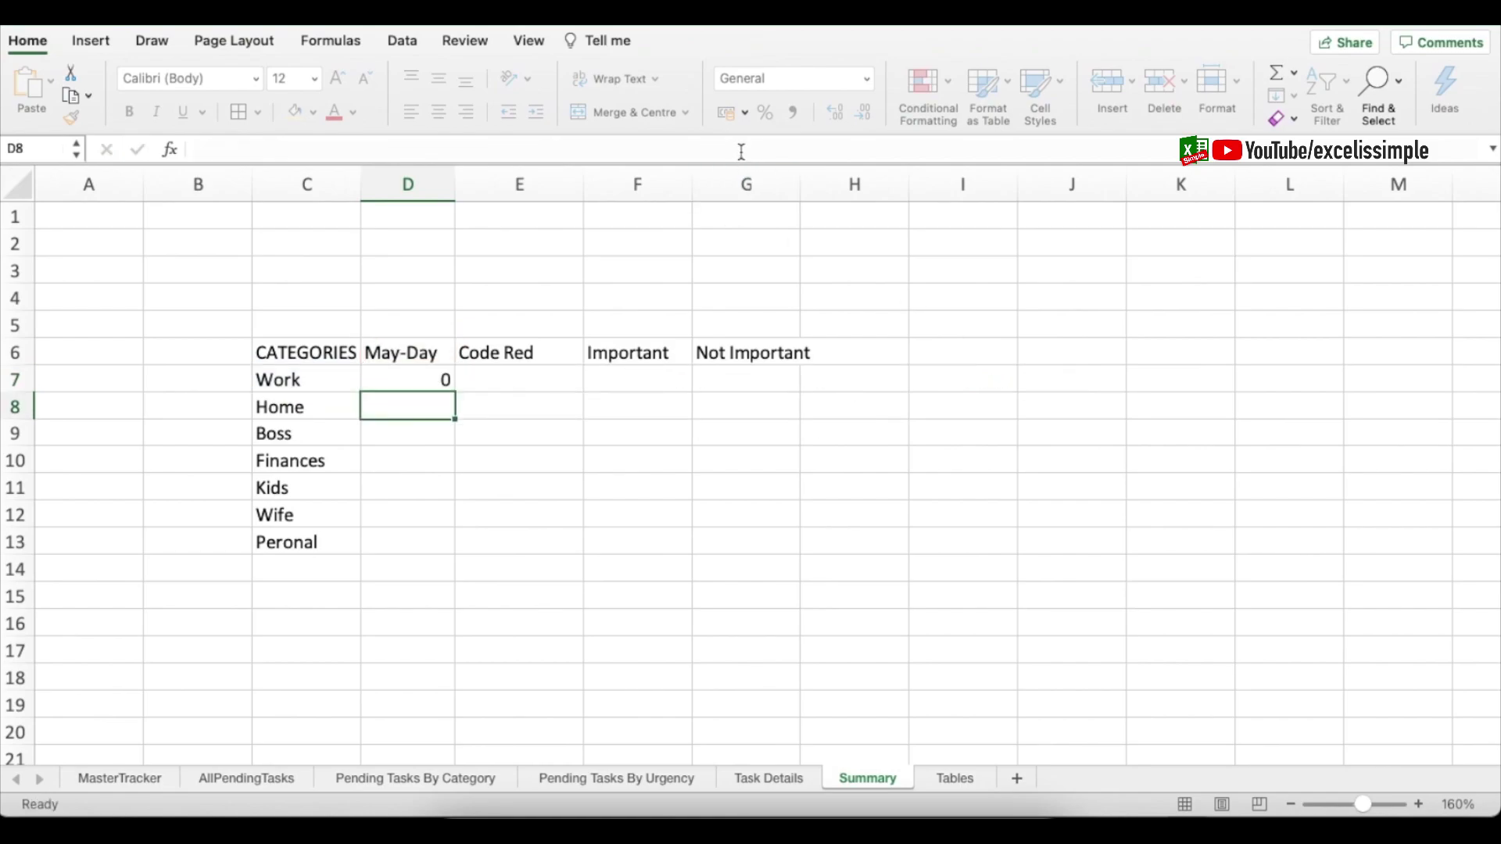
- Copy the D7 formula into the whole category-by-urgency grid, D7:G13
key(Up)
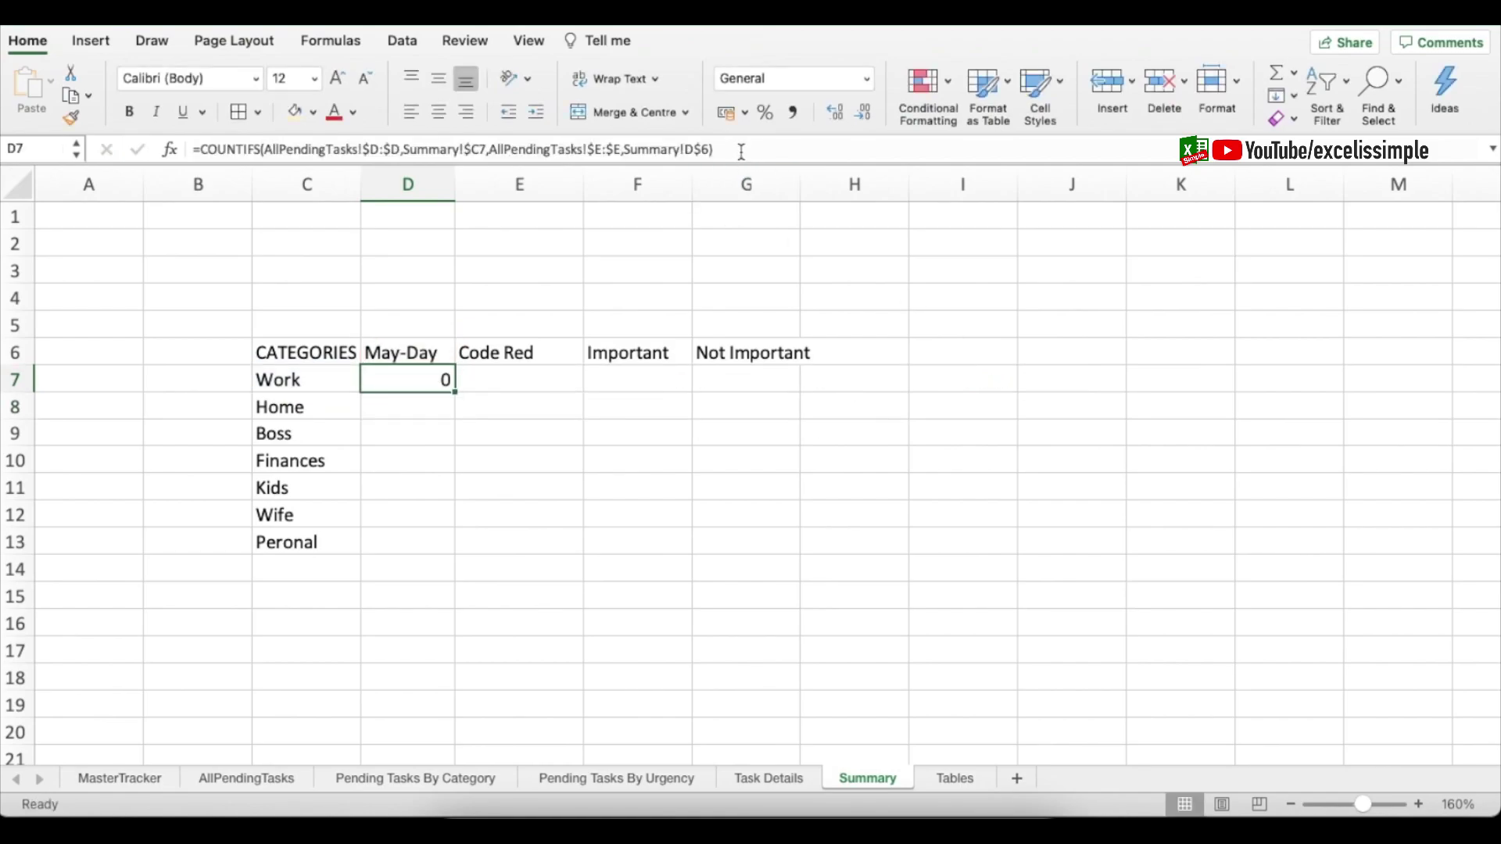
key(super+c)
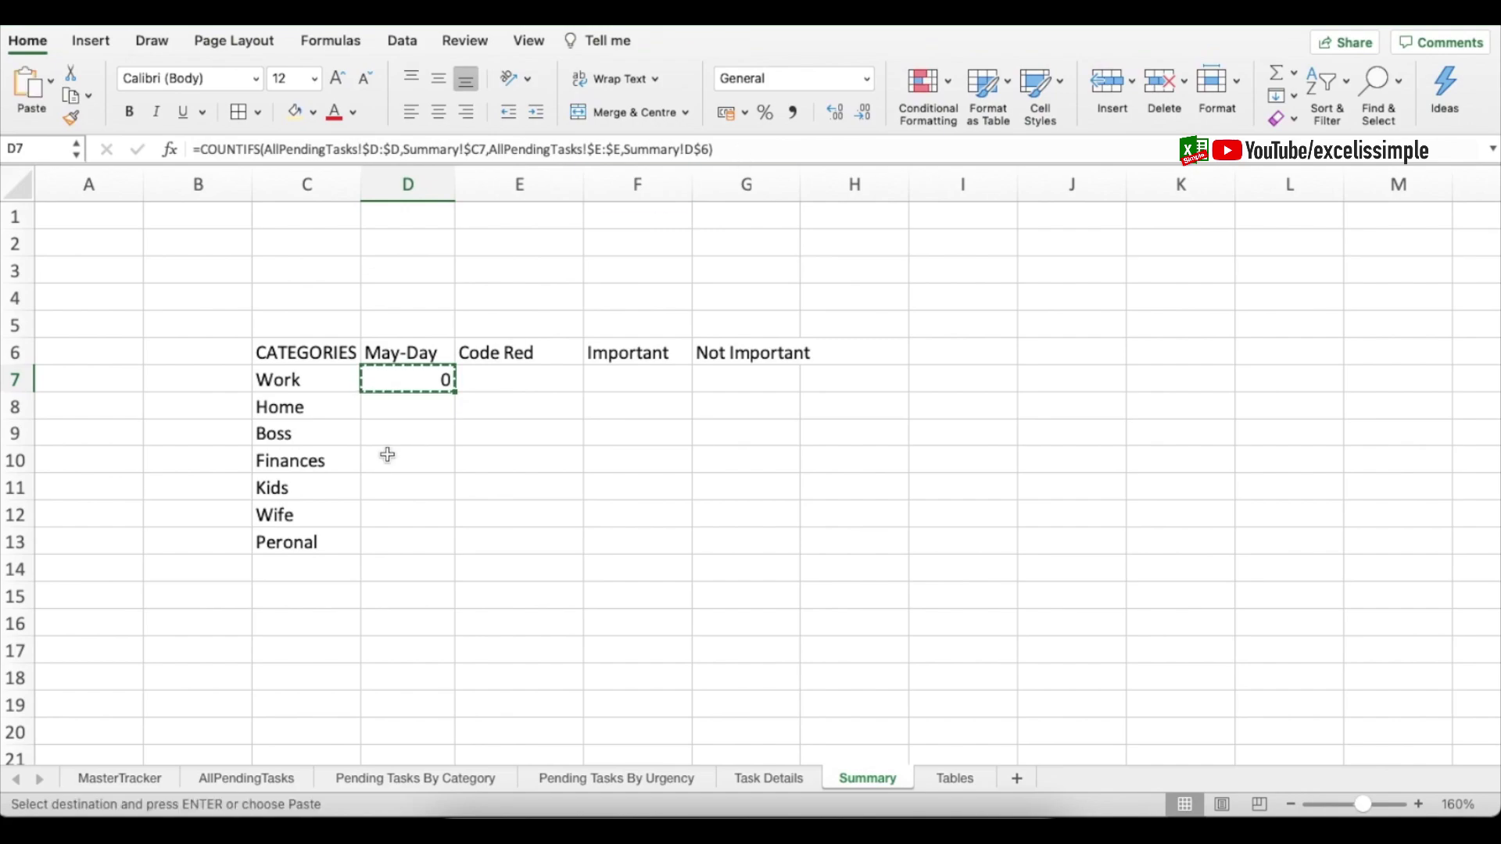
drag(414, 381, 753, 536)
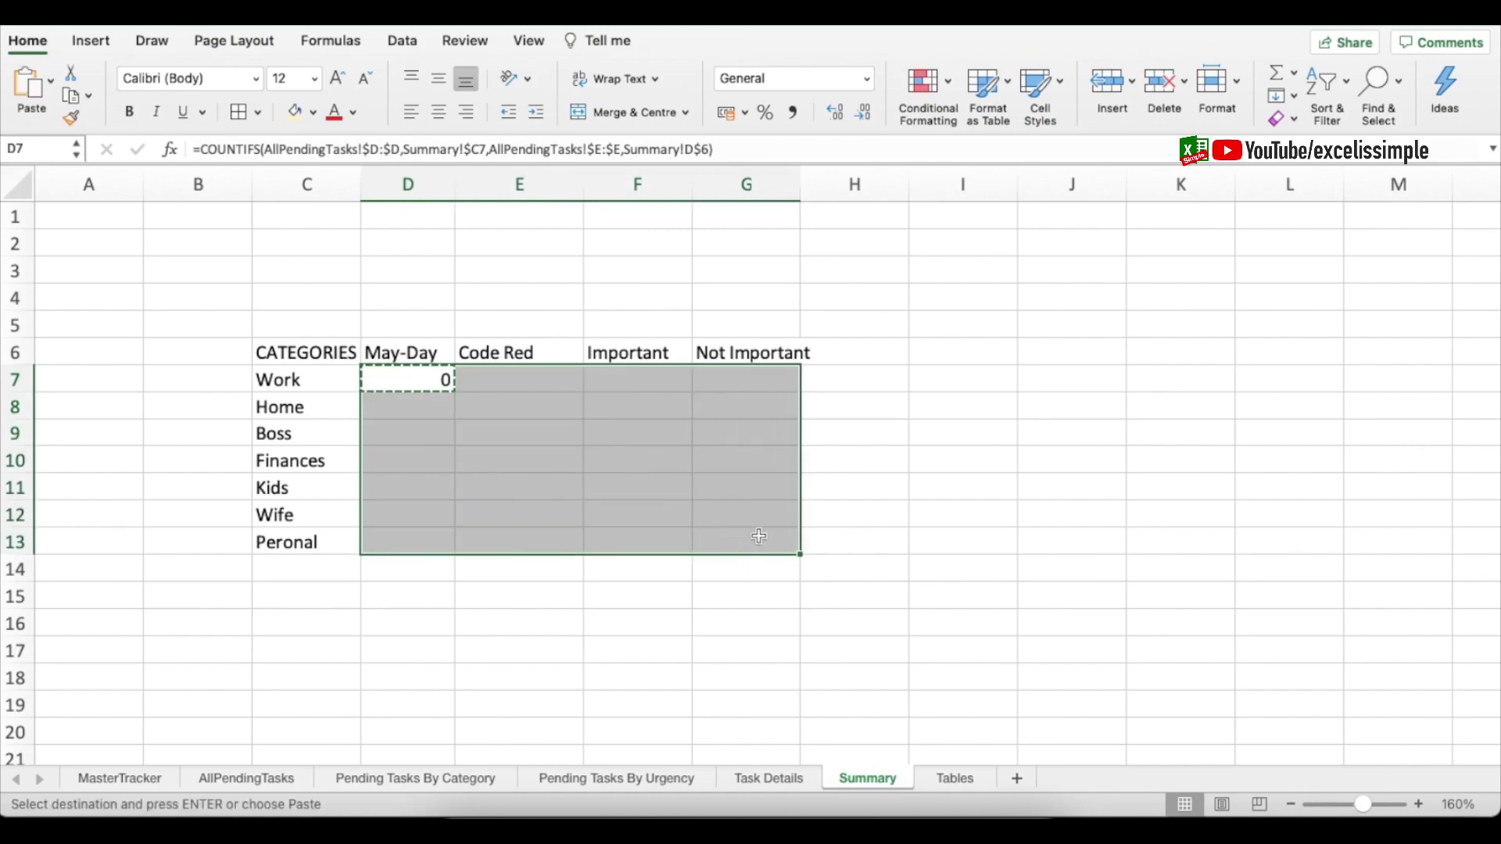
key(super+v)
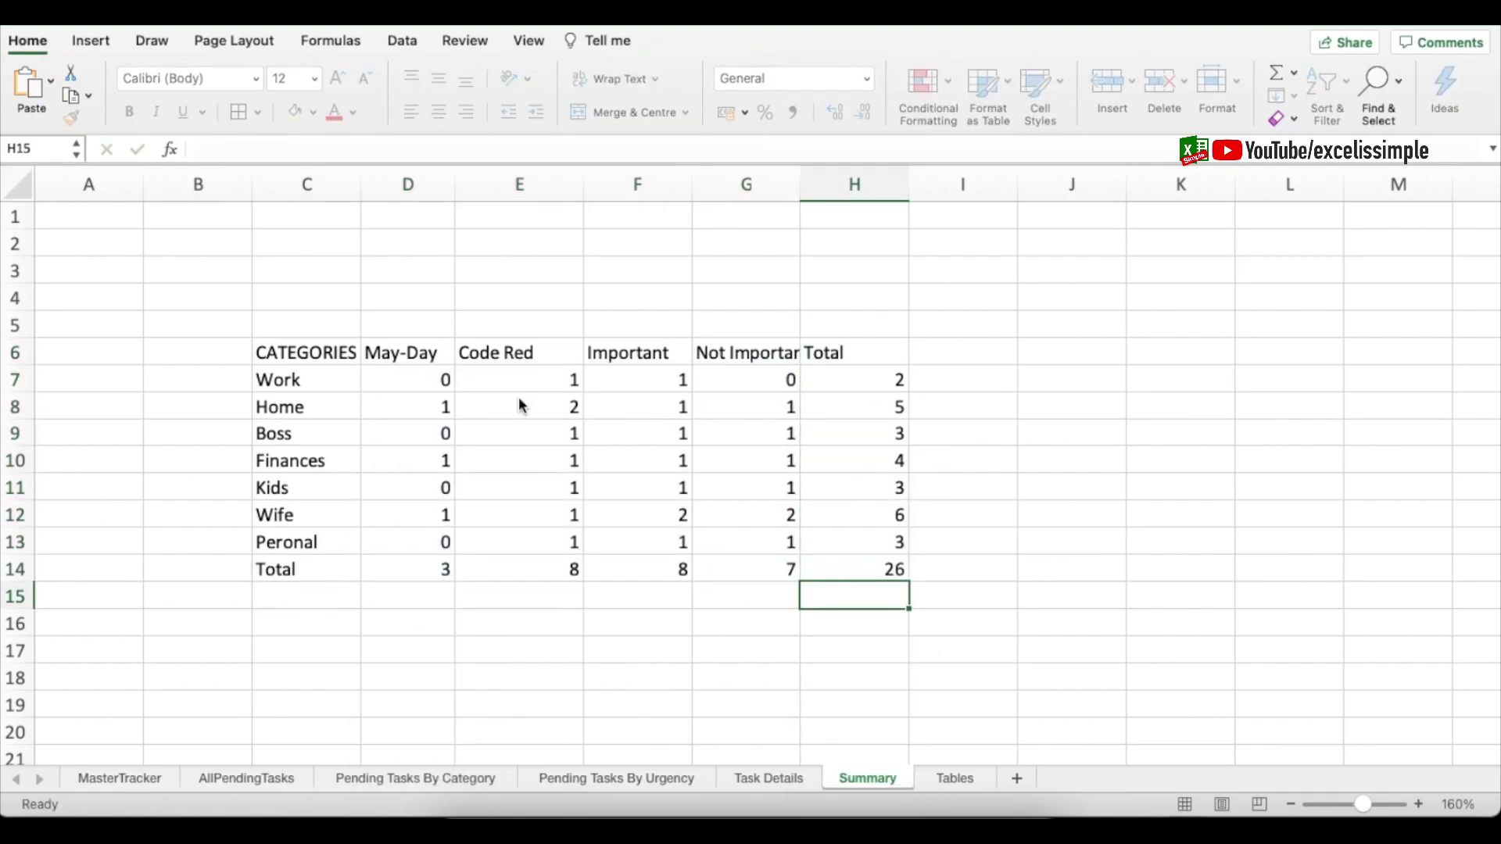
key(Up)
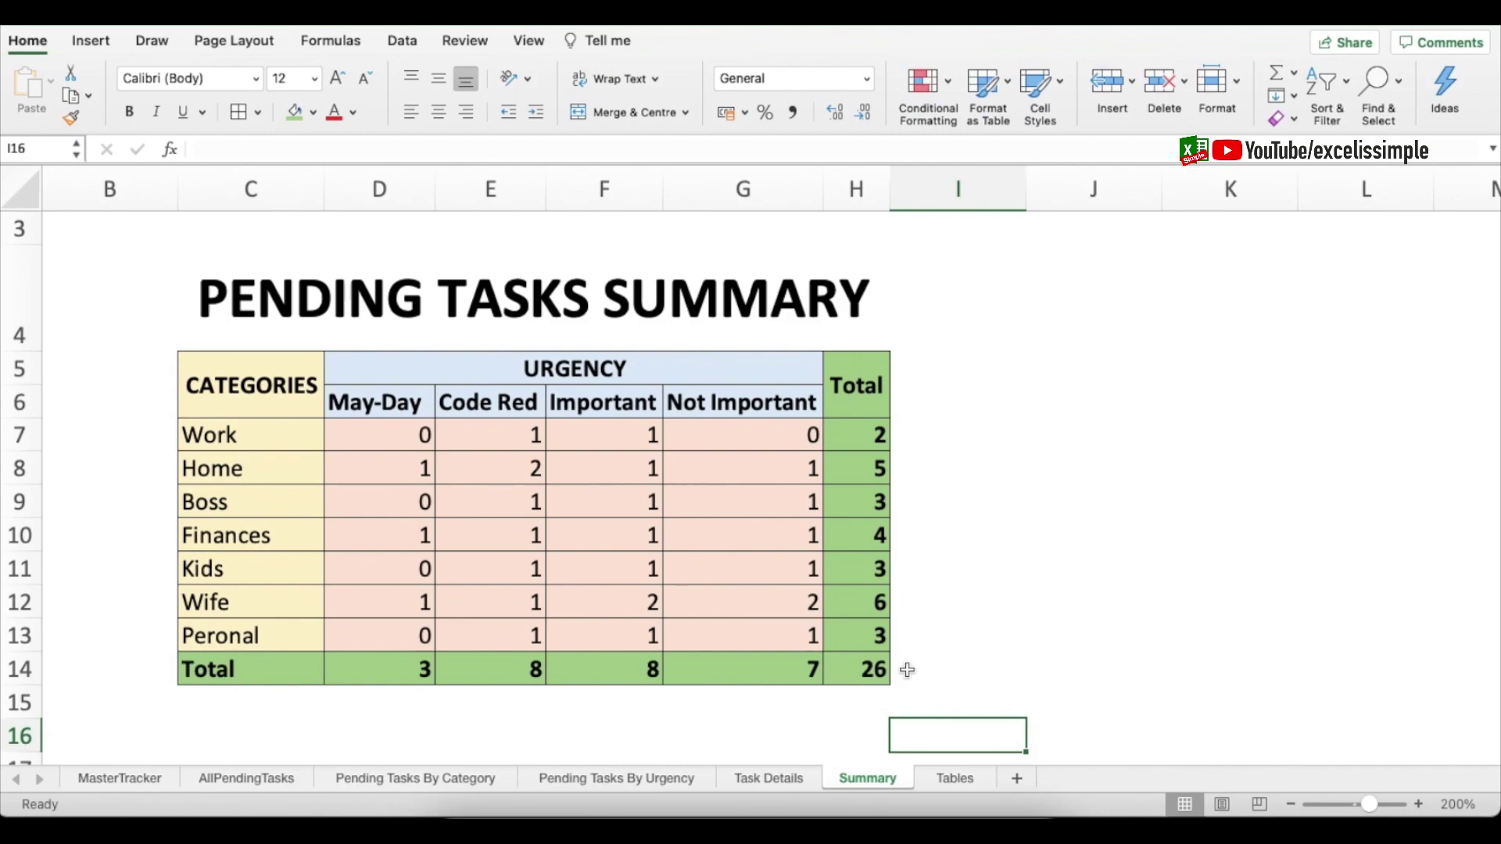
- Review the MasterTracker, AllPendingTasks, Pending Tasks By Category, Pending Tasks By Urgency and Task Details sheets, ending on Summary
click(128, 778)
click(282, 781)
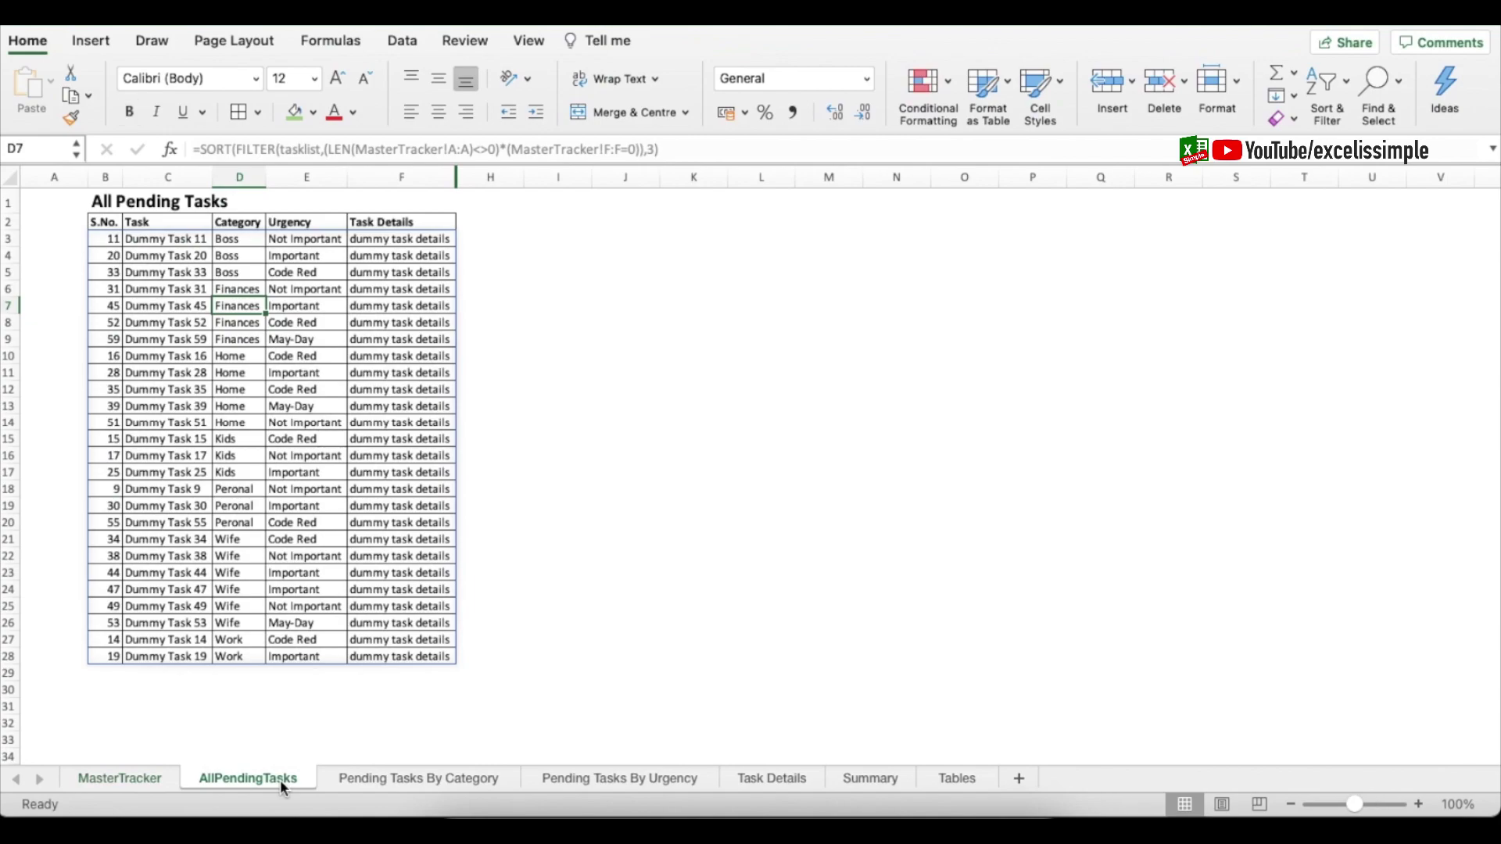
click(408, 780)
click(623, 779)
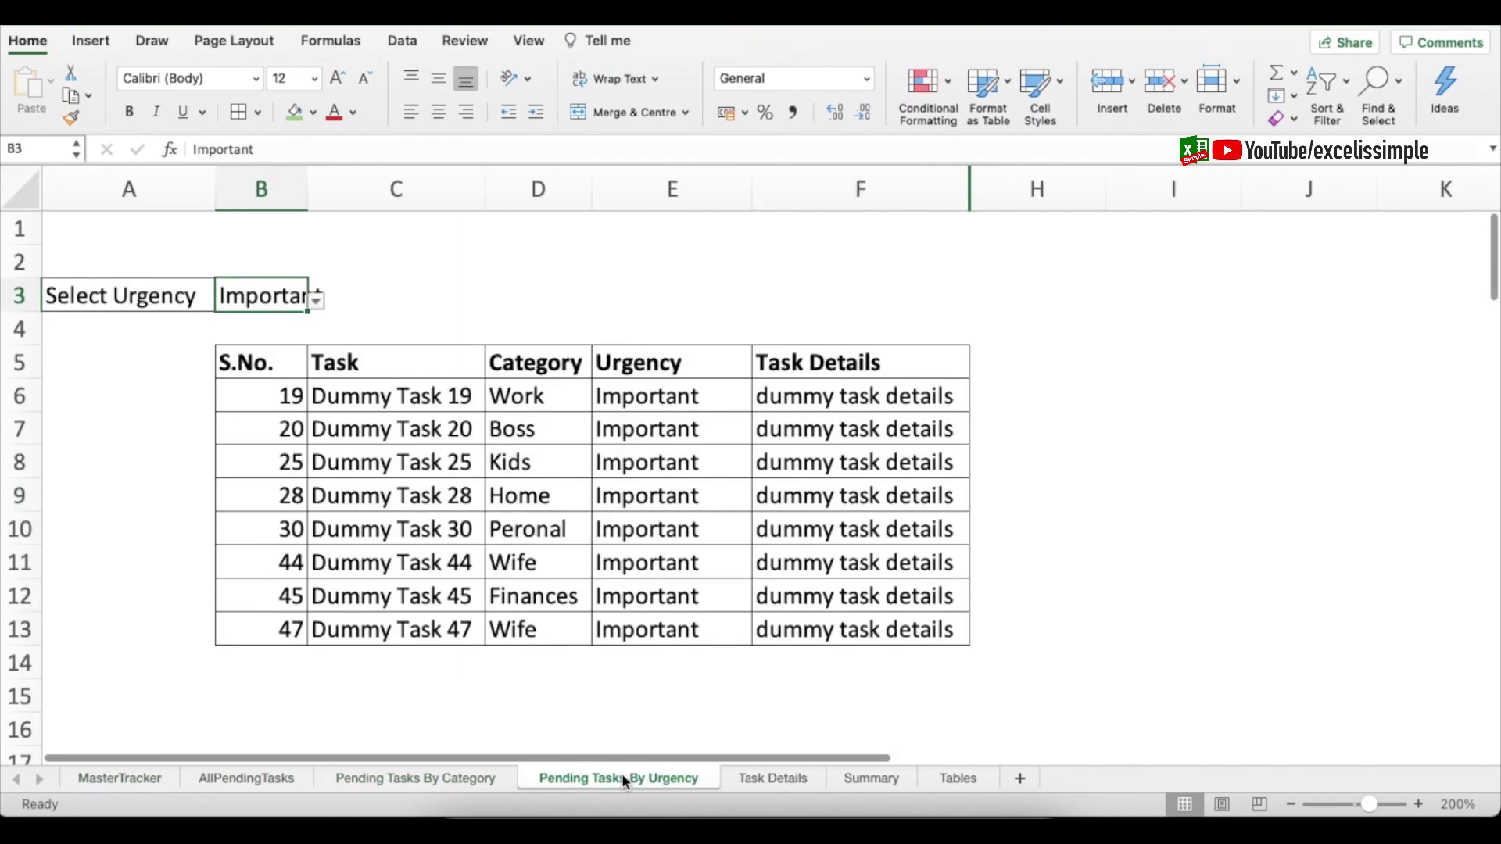
click(788, 777)
click(866, 780)
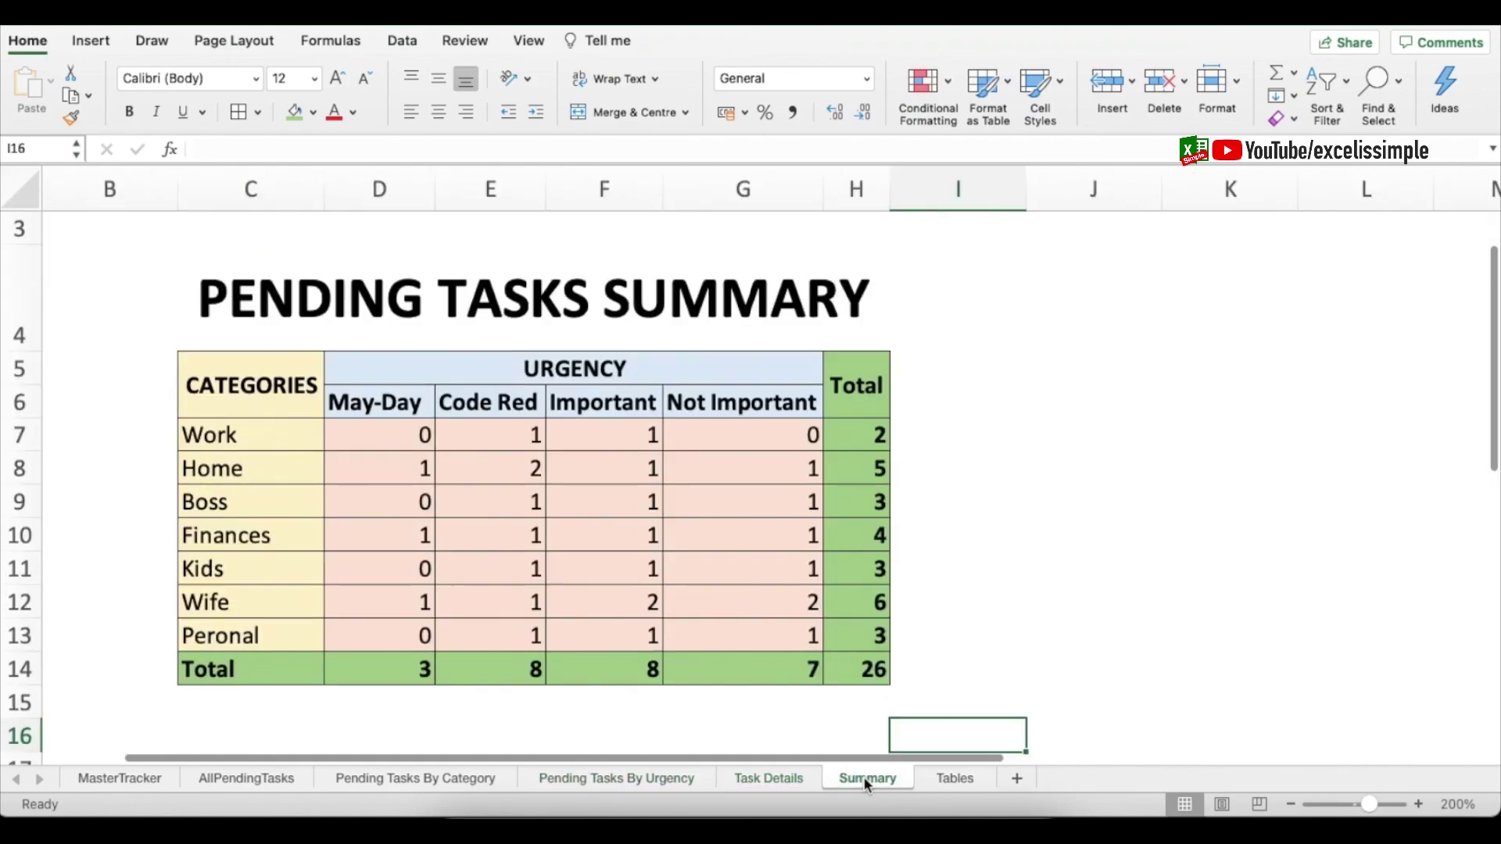